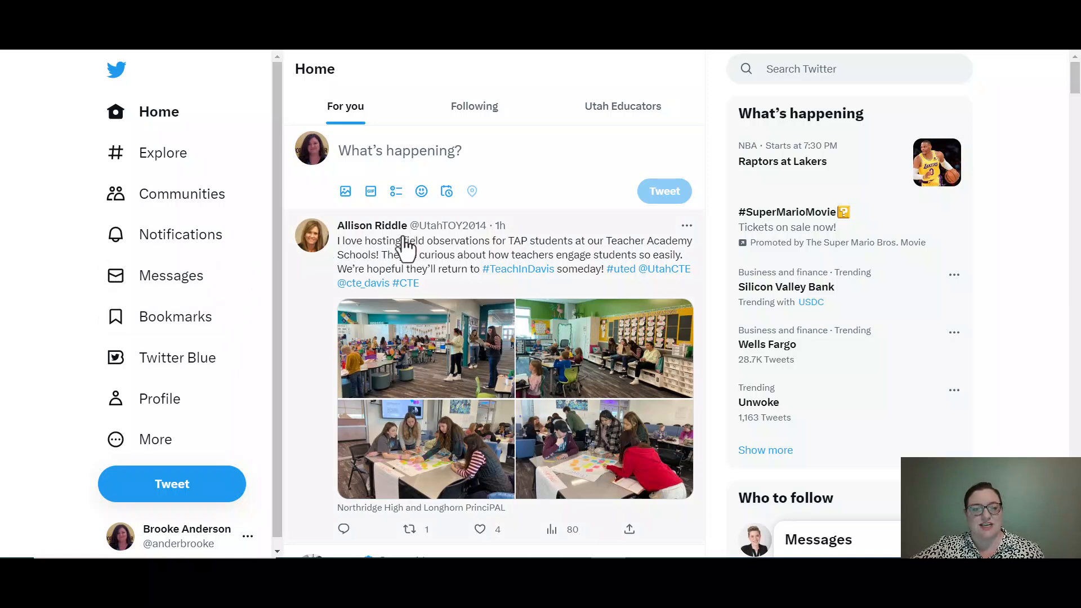
Browse the posts in the For you feed on the Twitter home page.
scroll(481, 228, down, 10)
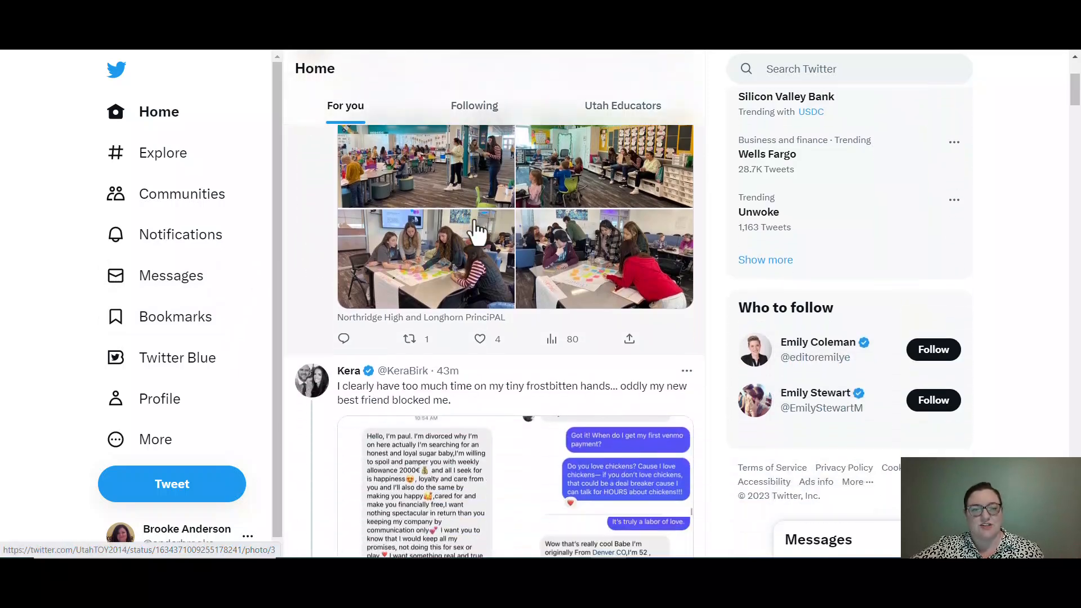
scroll(476, 231, down, 10)
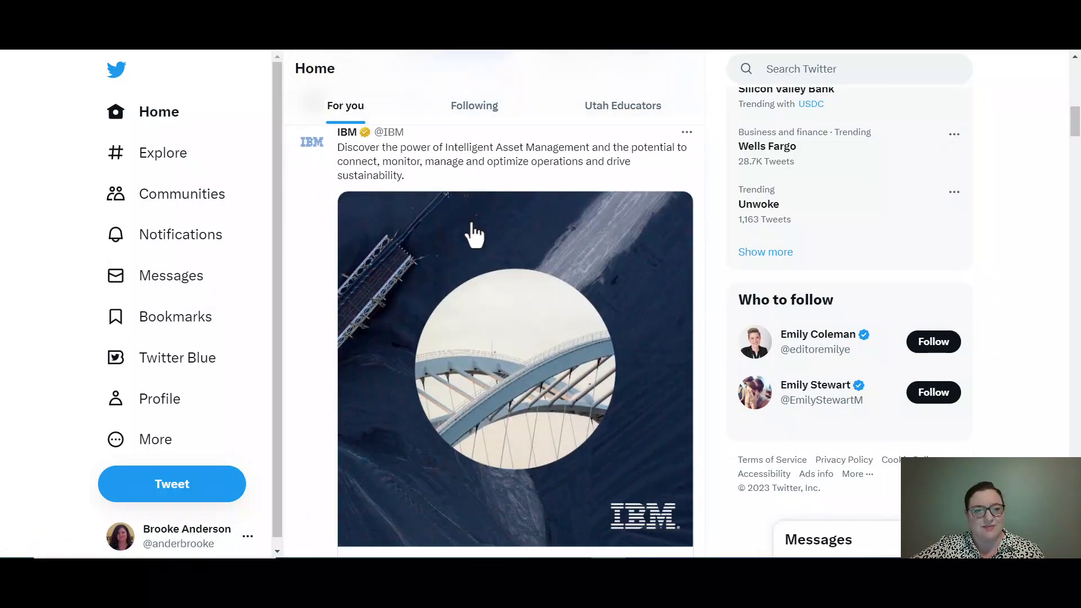
scroll(470, 236, down, 5)
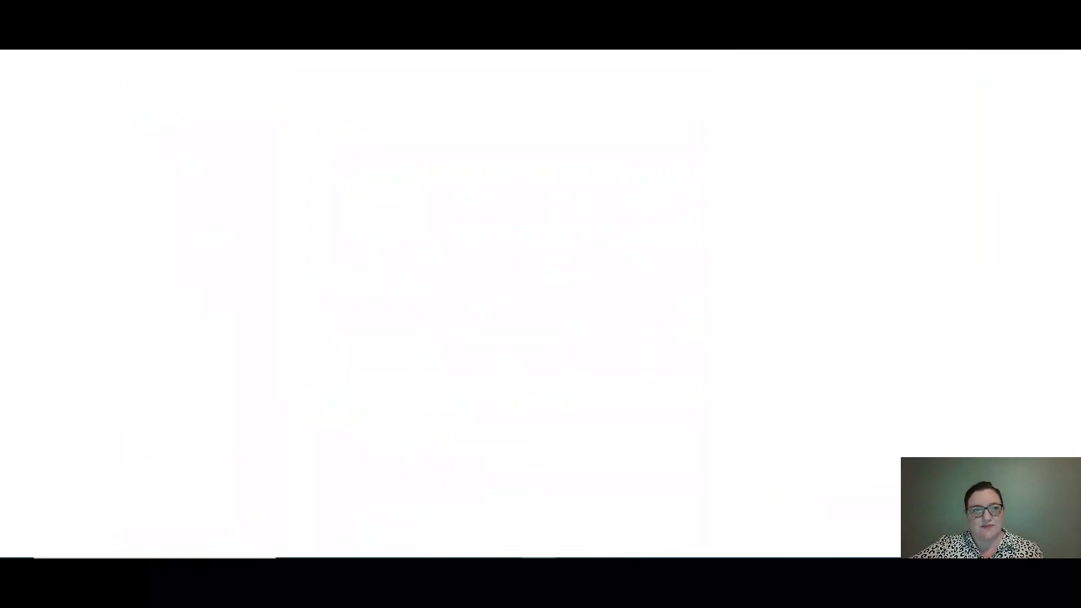
Open TweetDeck in a new browser tab and look across its columns from #uted to Learning to Read.
text(tw)
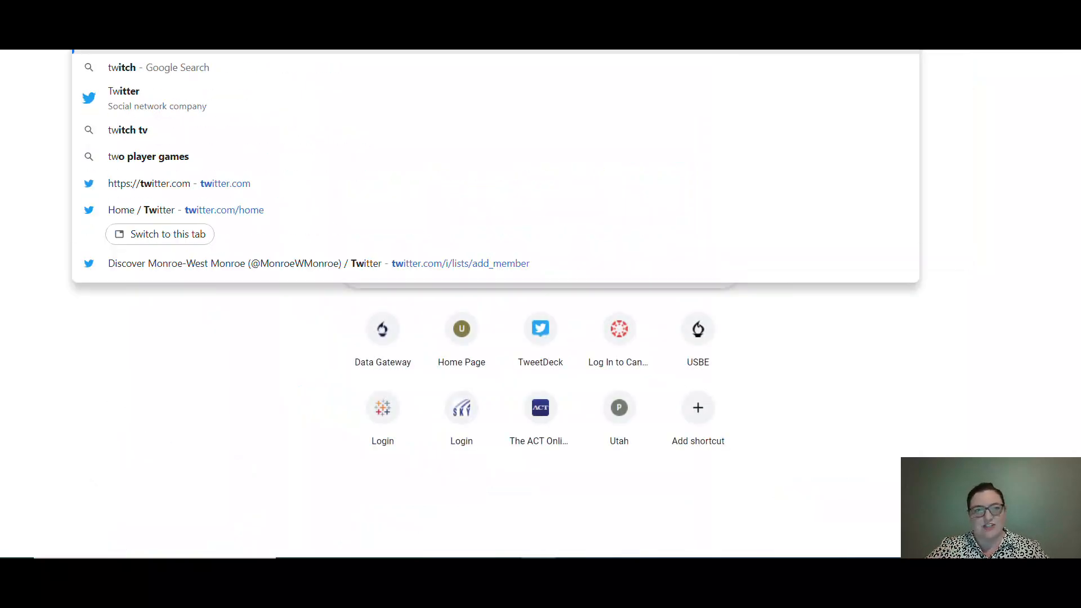
key(Return)
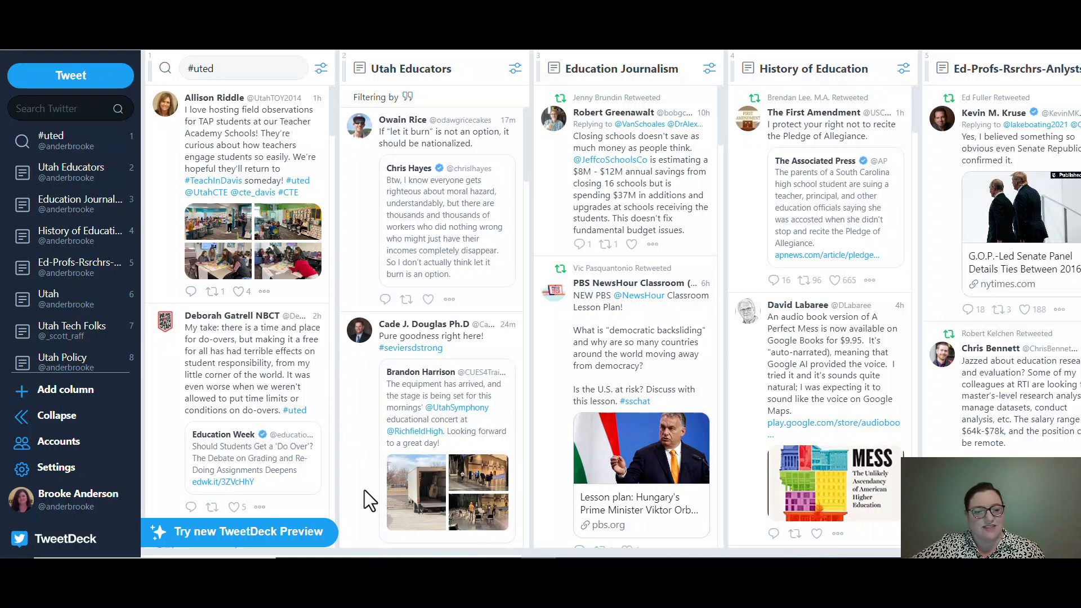
mouse_move(376, 554)
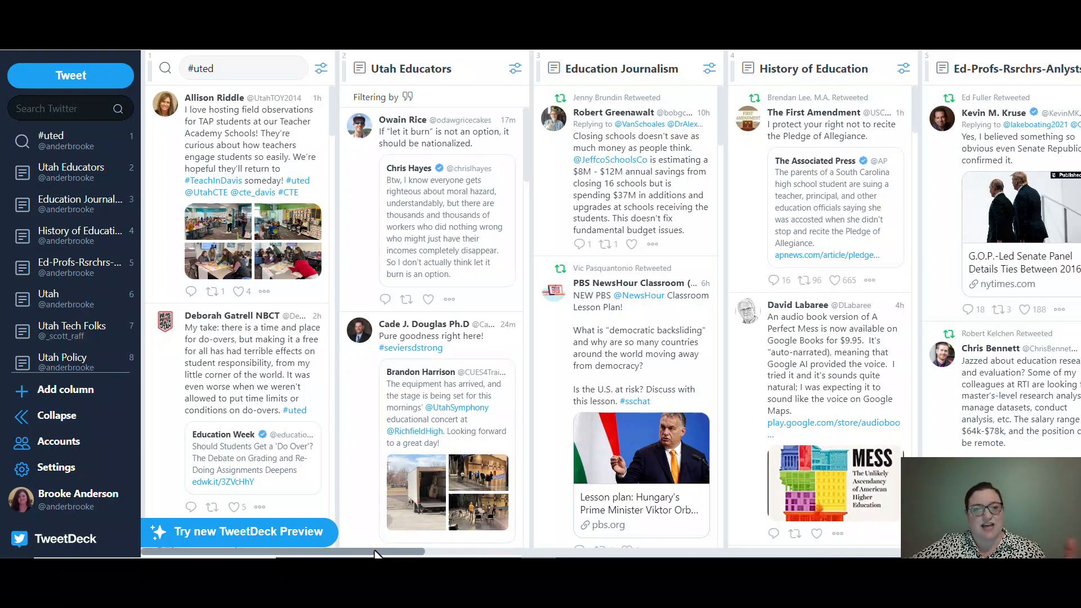
drag(376, 553, 678, 526)
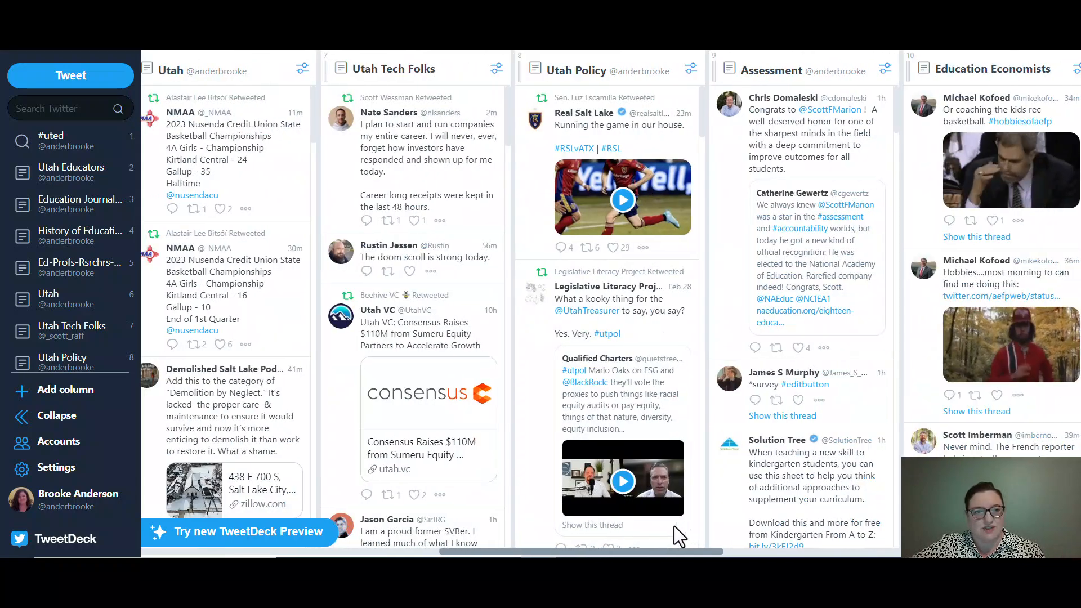
drag(674, 526, 846, 524)
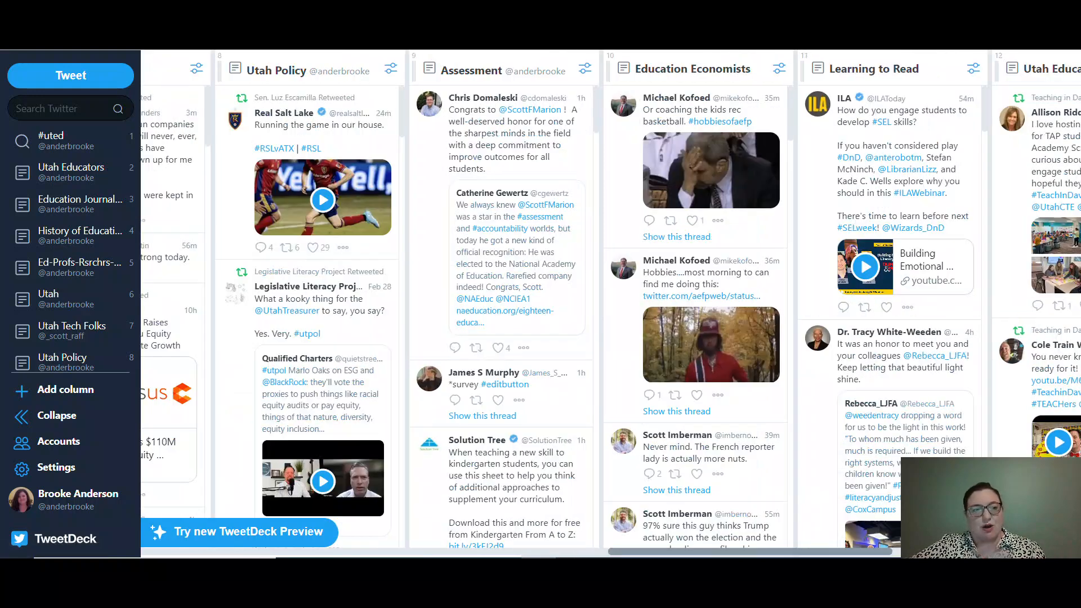
drag(676, 552, 246, 554)
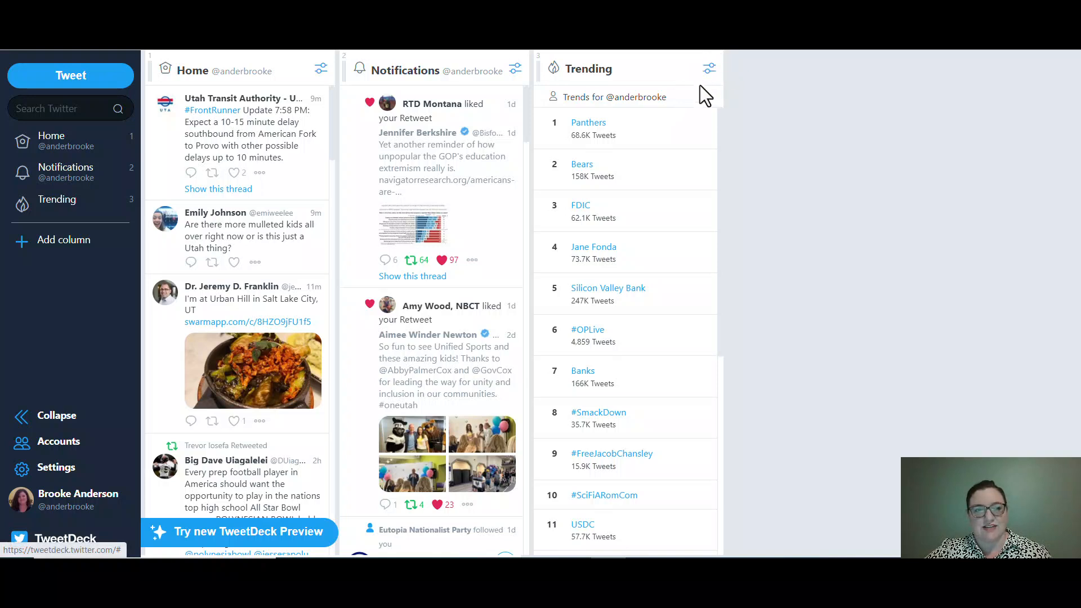
Remove the Trending, Notifications and Home columns from the deck.
click(709, 69)
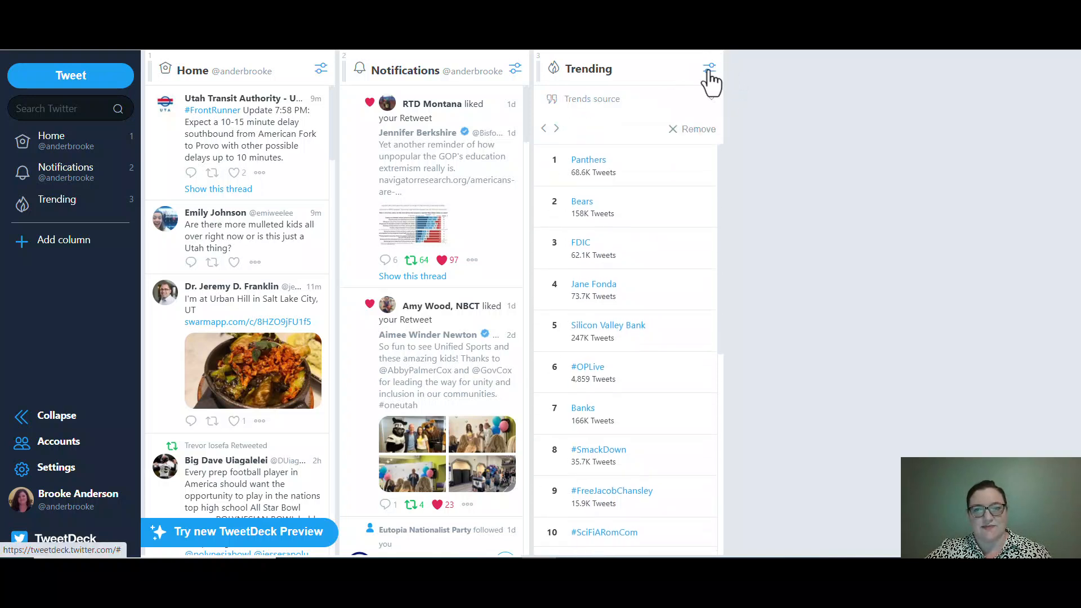
click(691, 131)
click(516, 70)
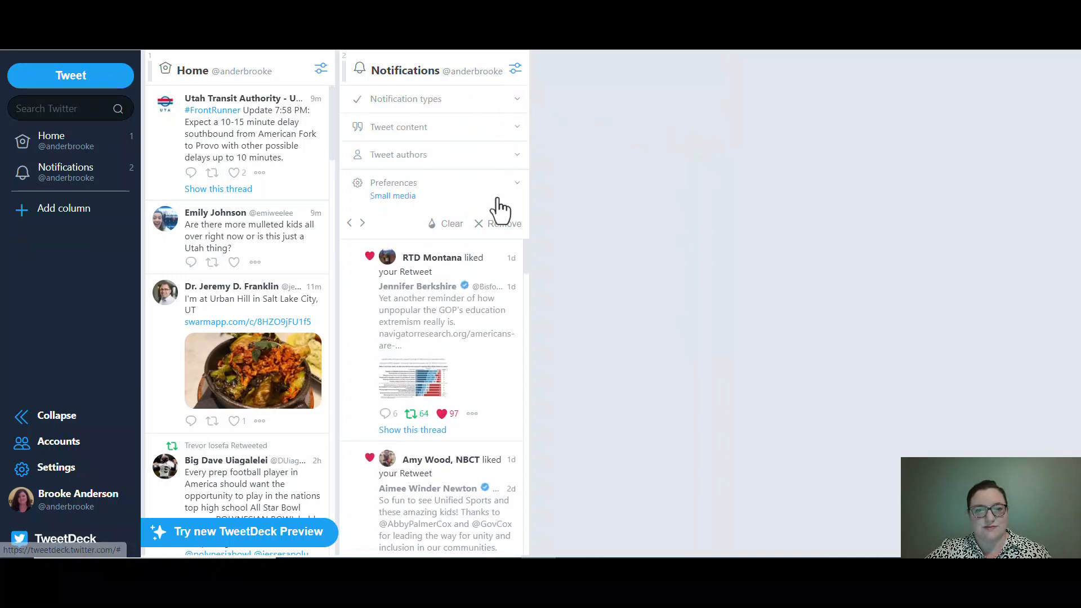
click(499, 222)
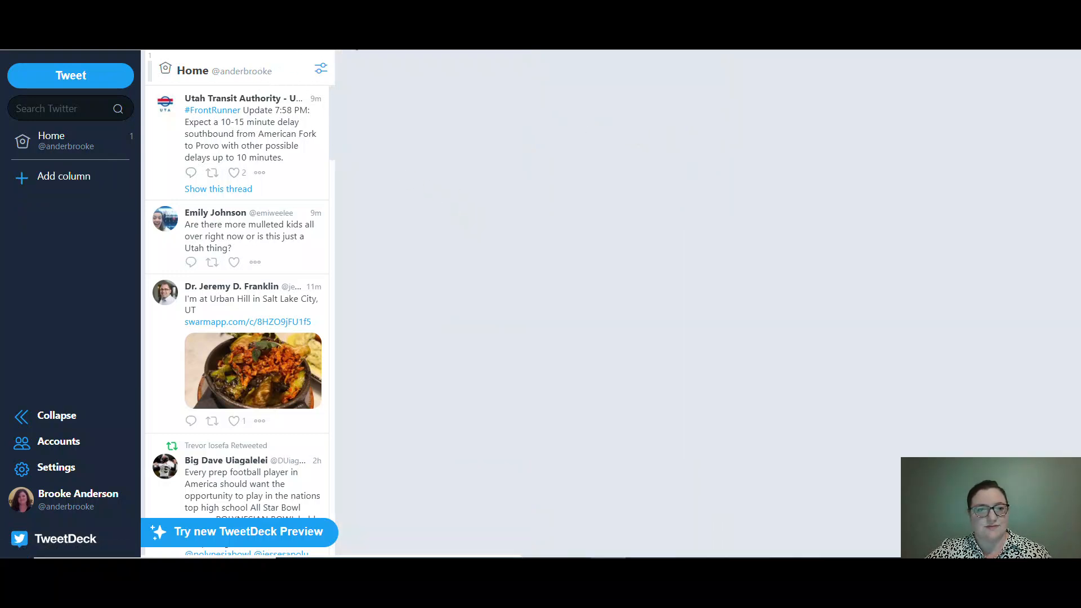
click(323, 66)
click(306, 199)
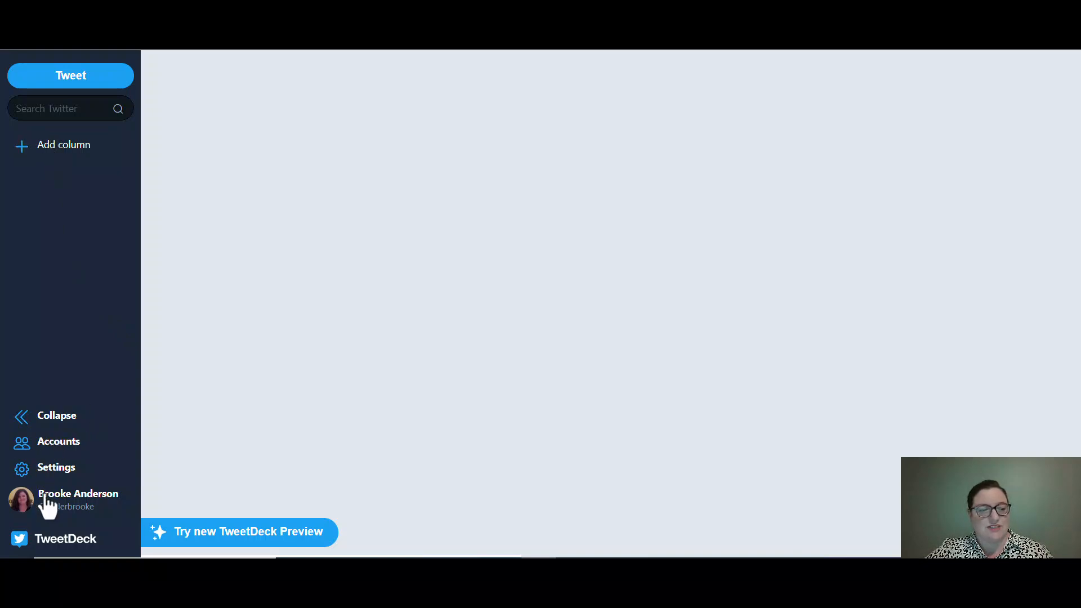
View the linked account's settings, and collapse and re-expand the sidebar.
click(51, 447)
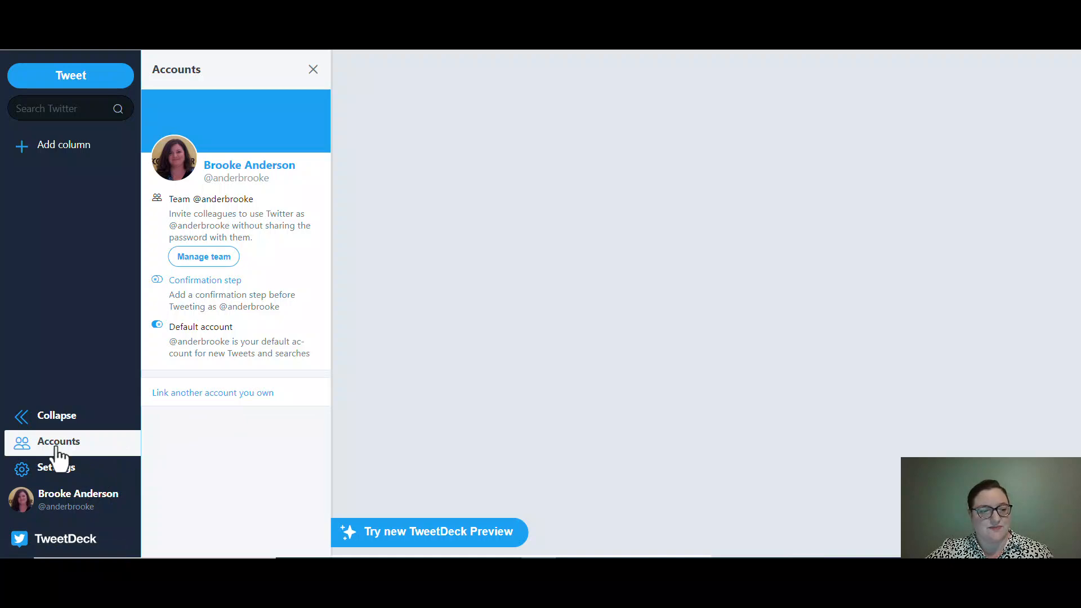
click(52, 417)
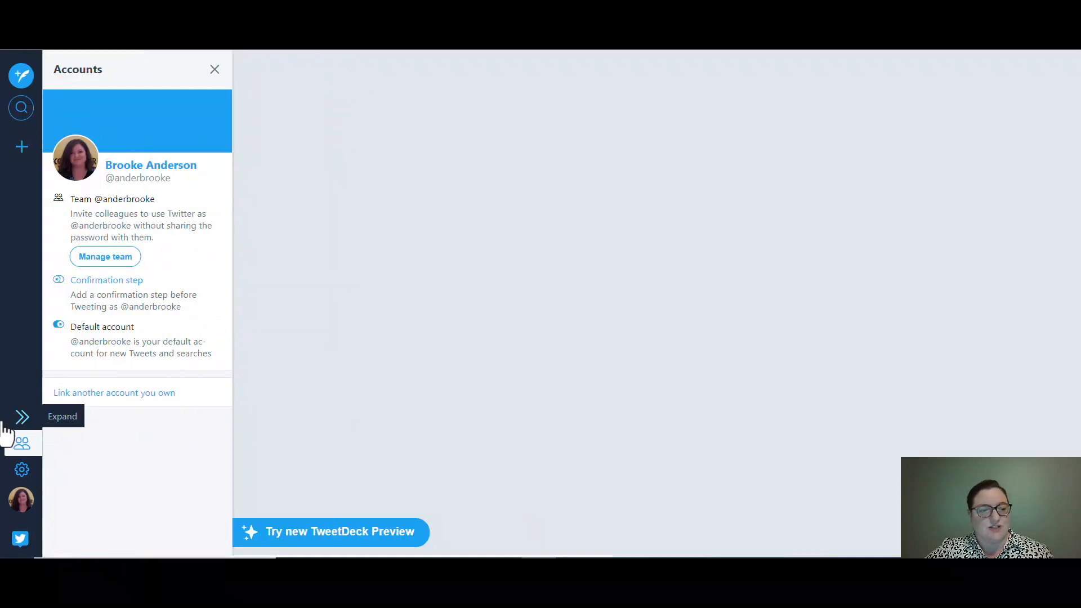
click(216, 71)
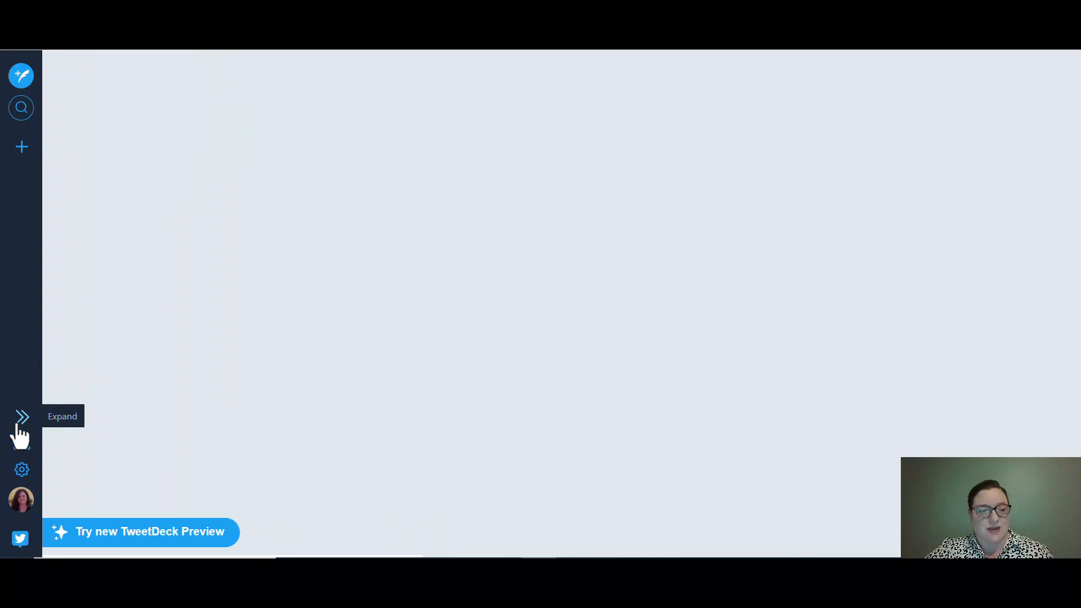
click(18, 428)
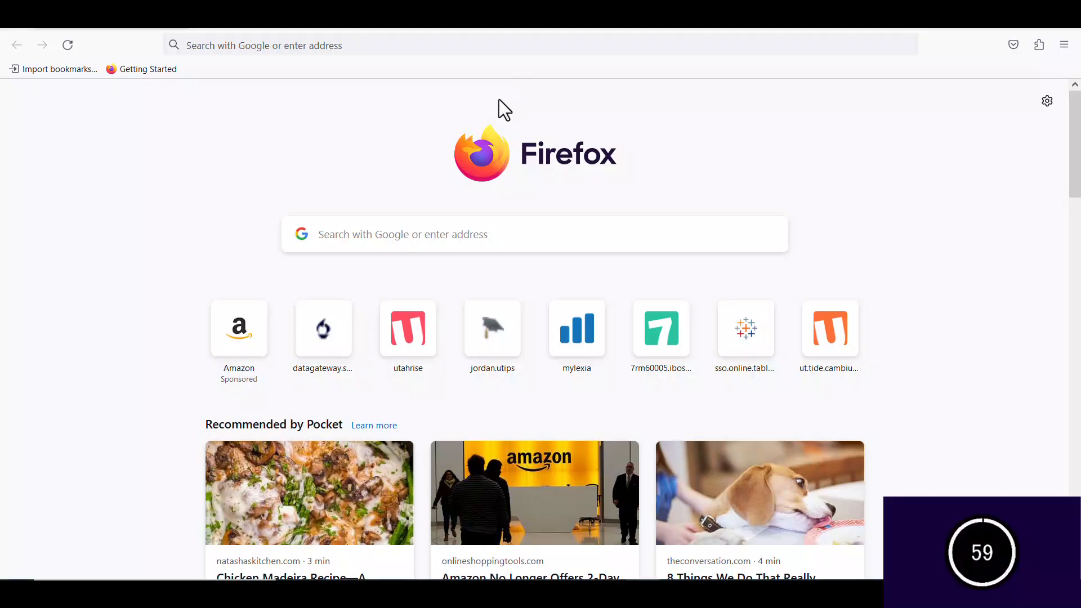
Switch to Firefox and open tweetdeck.twitter.com.
click(478, 49)
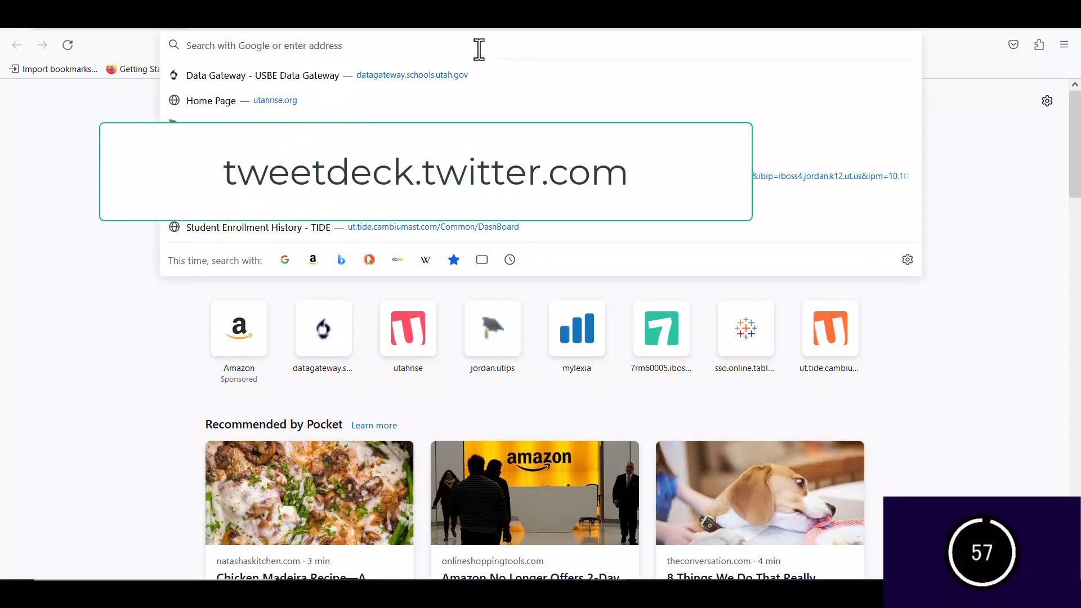
text(tweet)
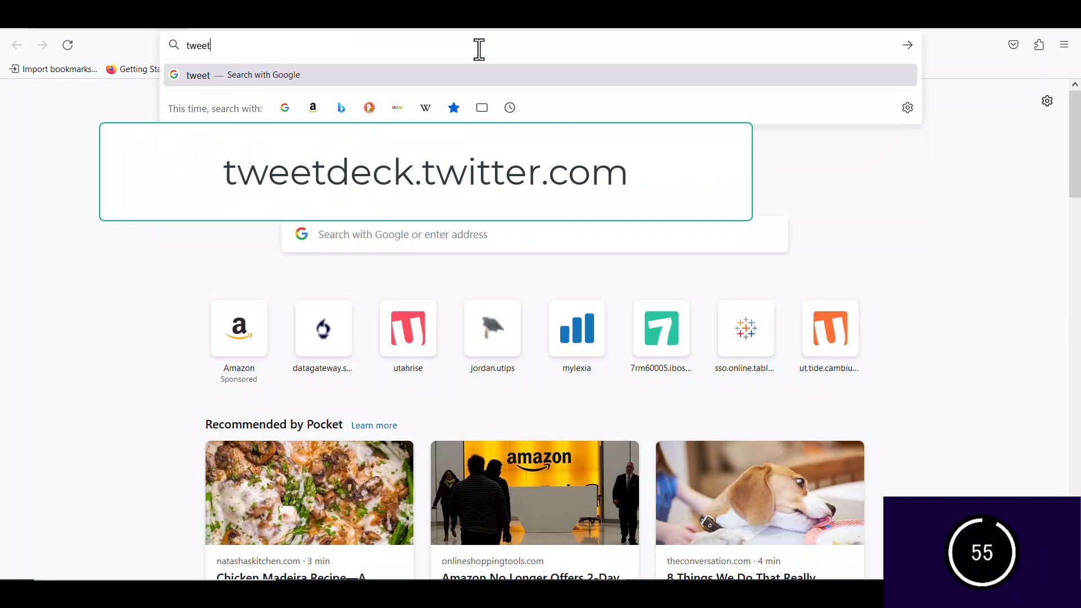
text(deck.)
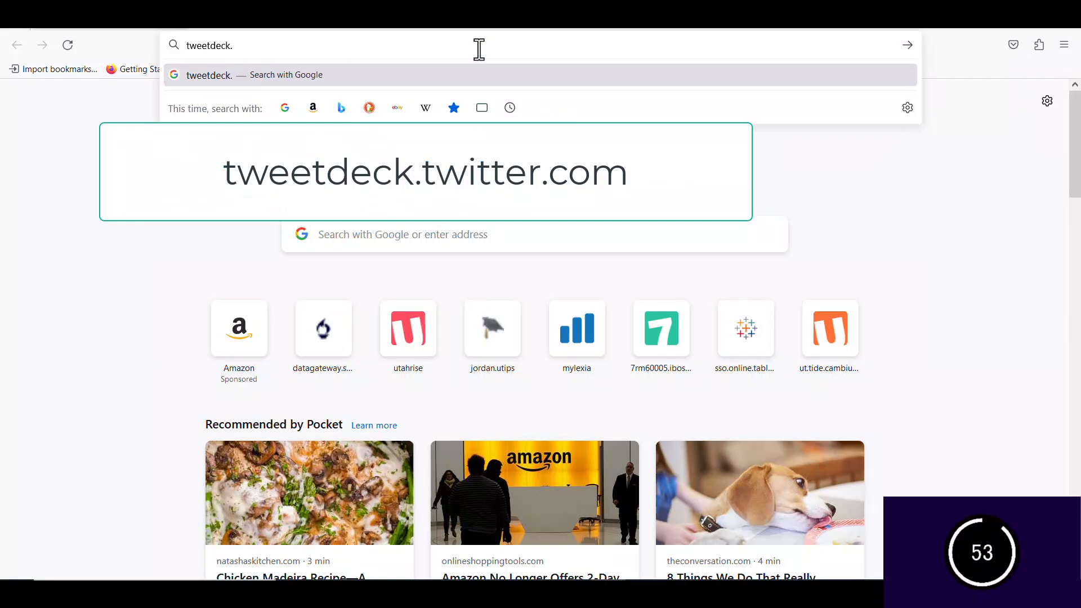
text(twitter.com)
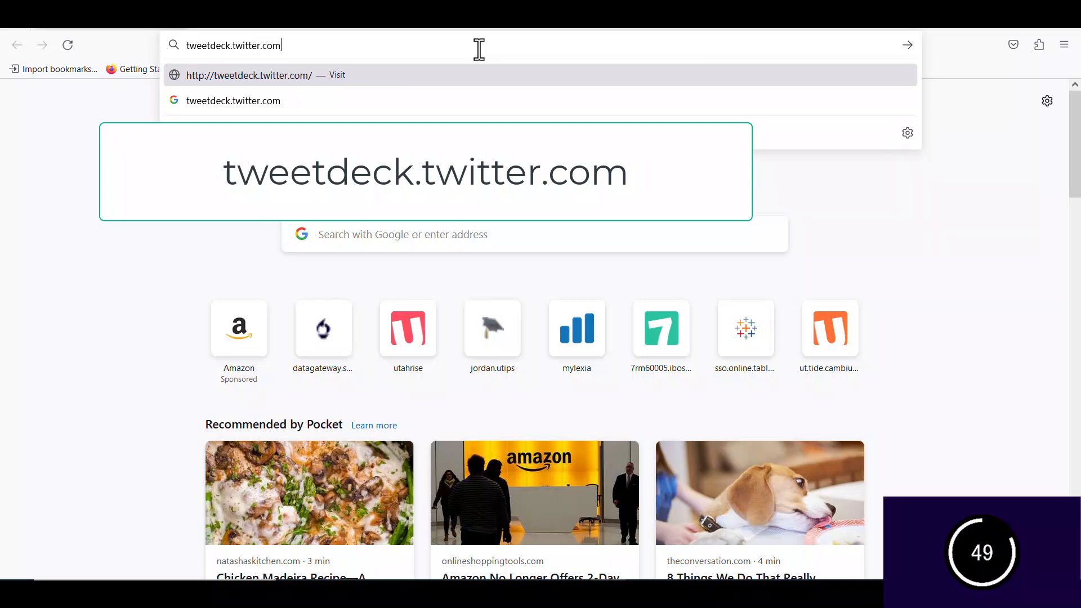
key(Return)
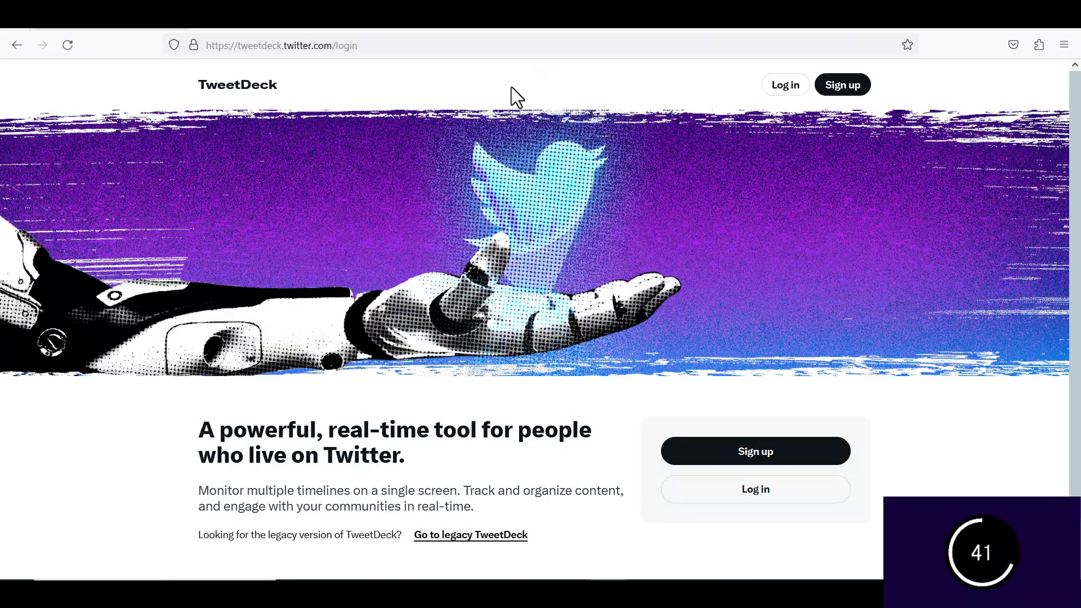
Log in to TweetDeck with the account's username and password, dismissing the Google sign-in offer.
click(791, 86)
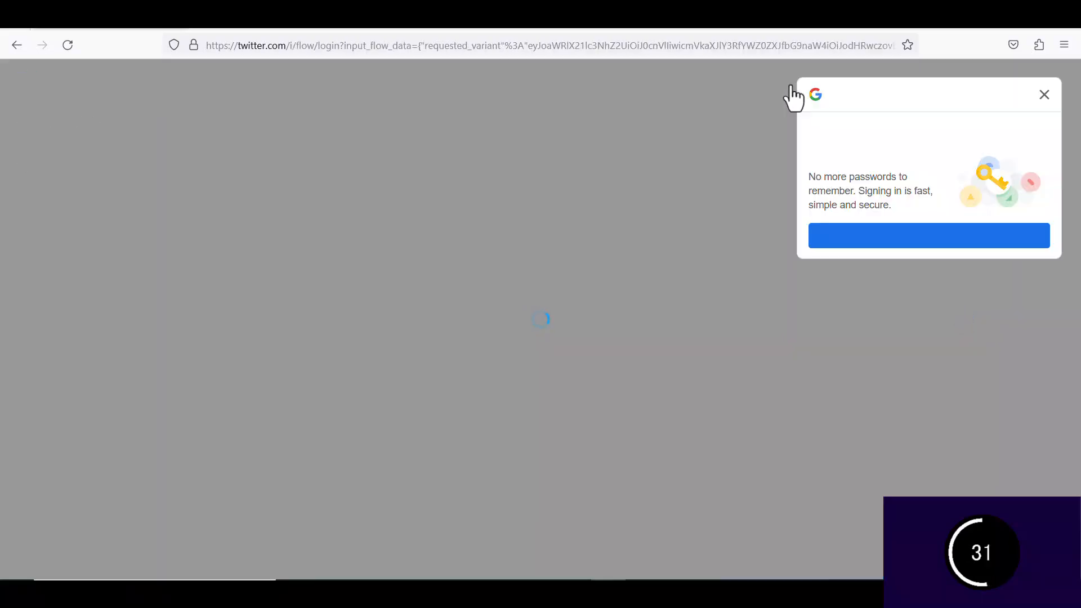
click(1044, 95)
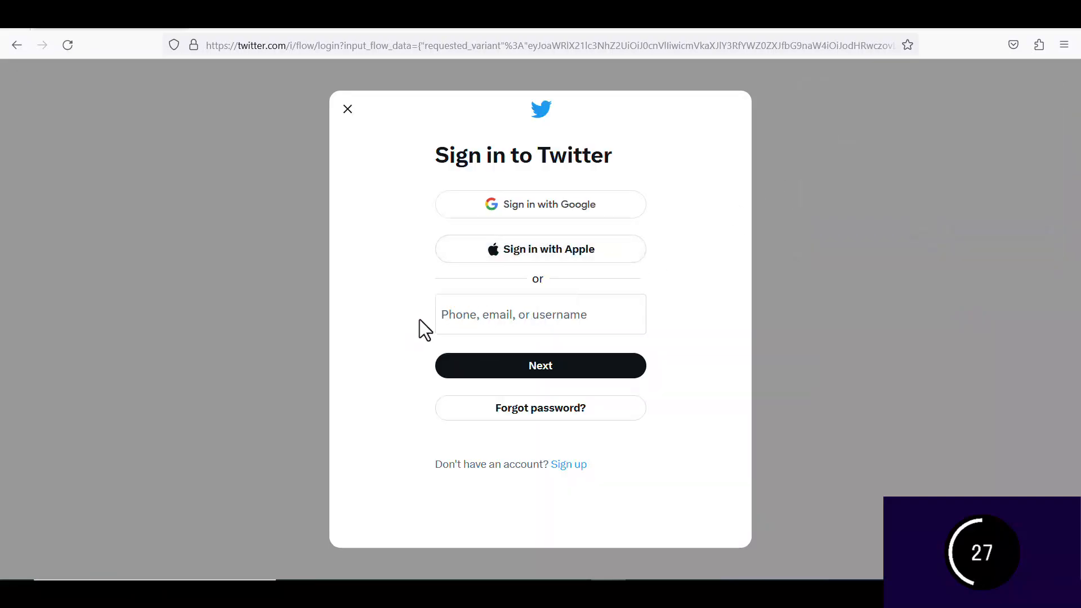
click(482, 316)
text(and)
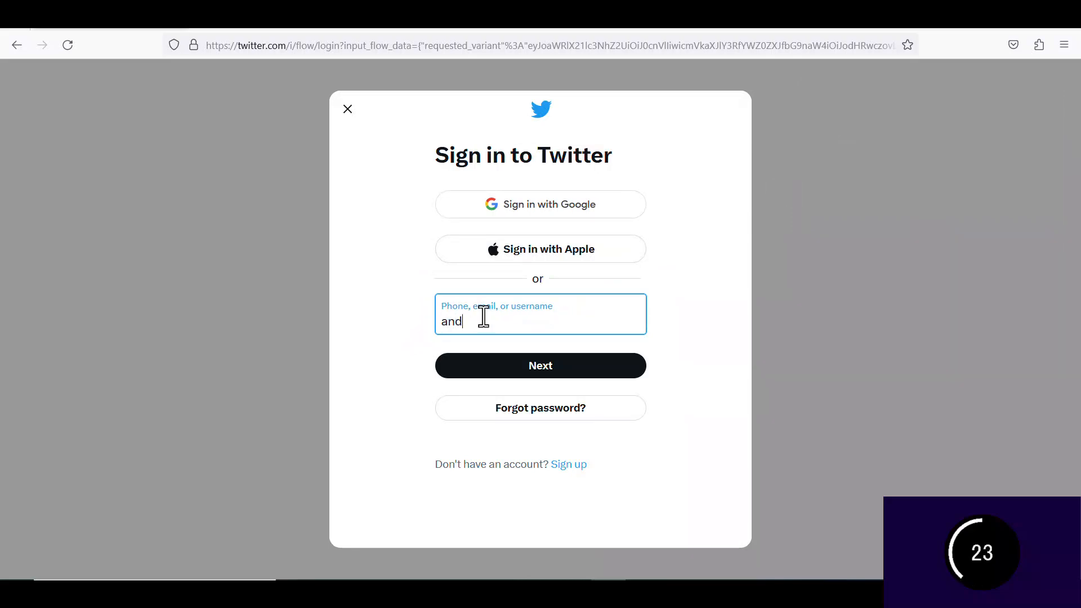
text(erbrooke)
click(522, 367)
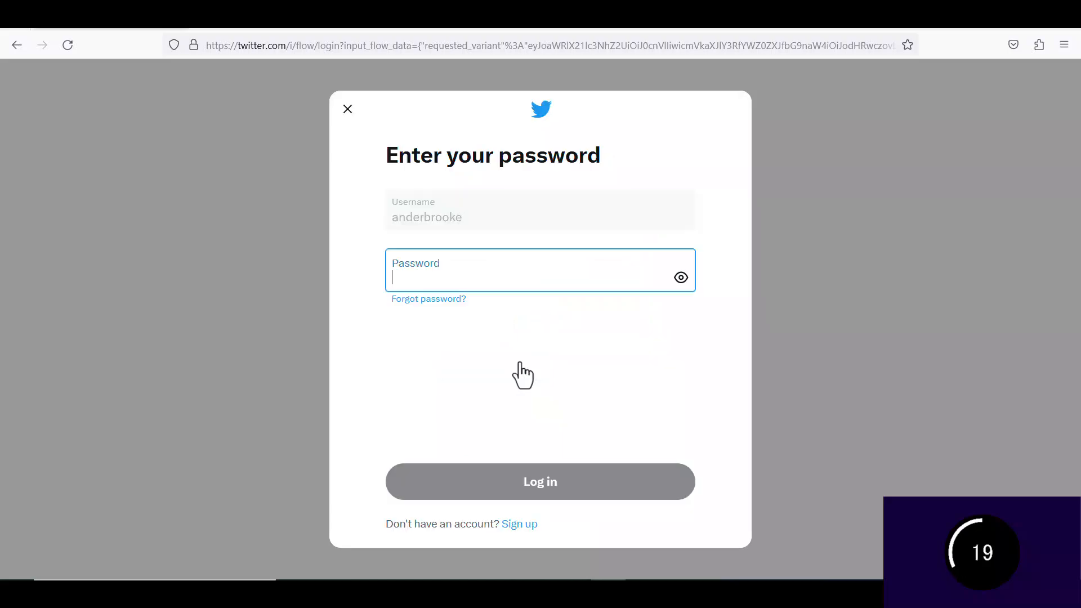
click(372, 245)
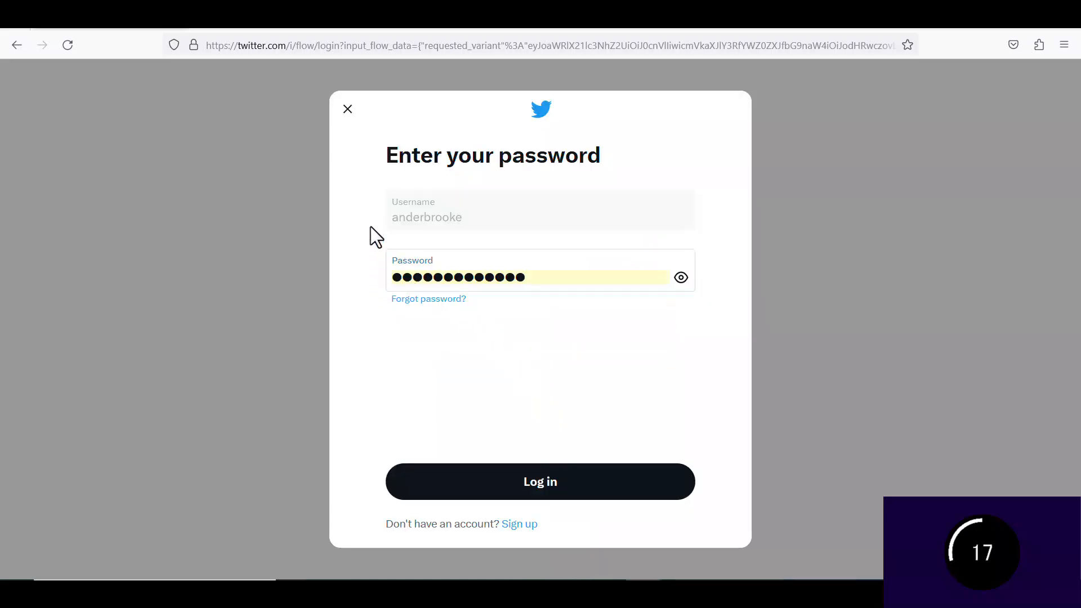
click(501, 478)
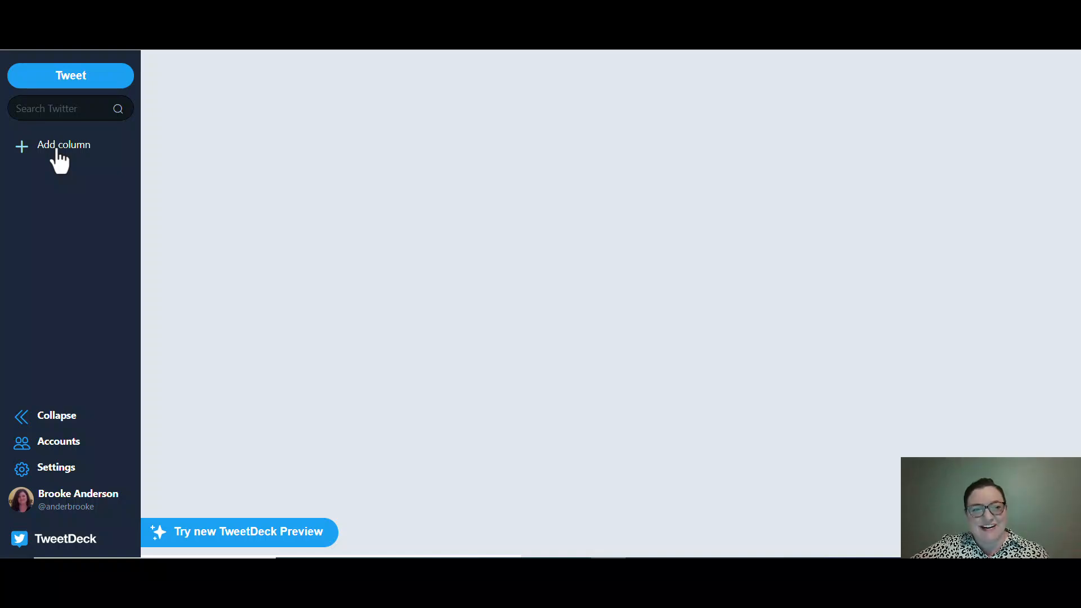
Add a Home column for the signed-in account to the empty deck.
click(57, 150)
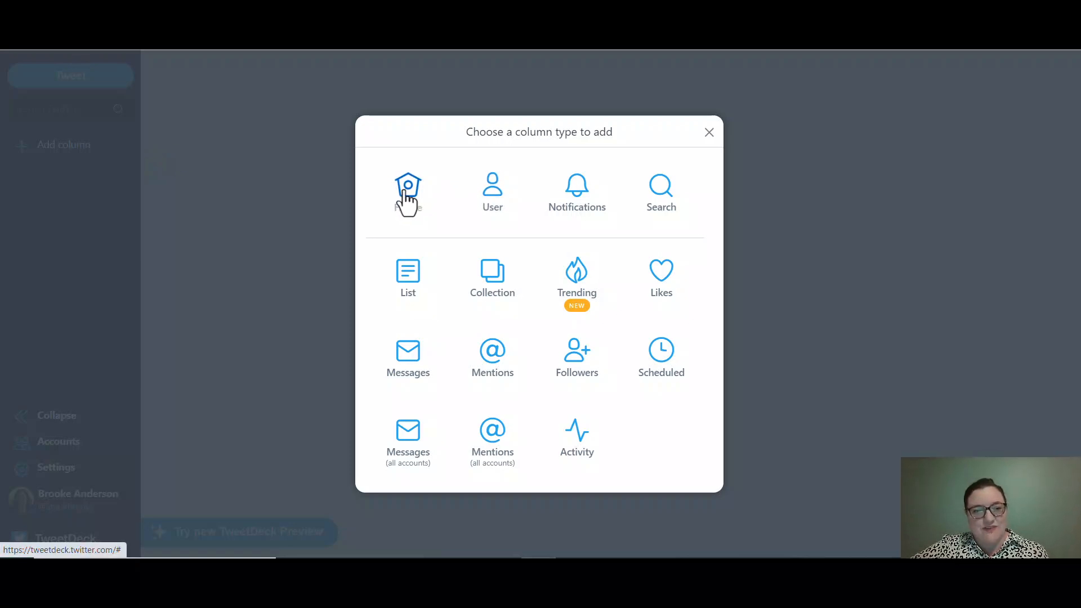
click(709, 134)
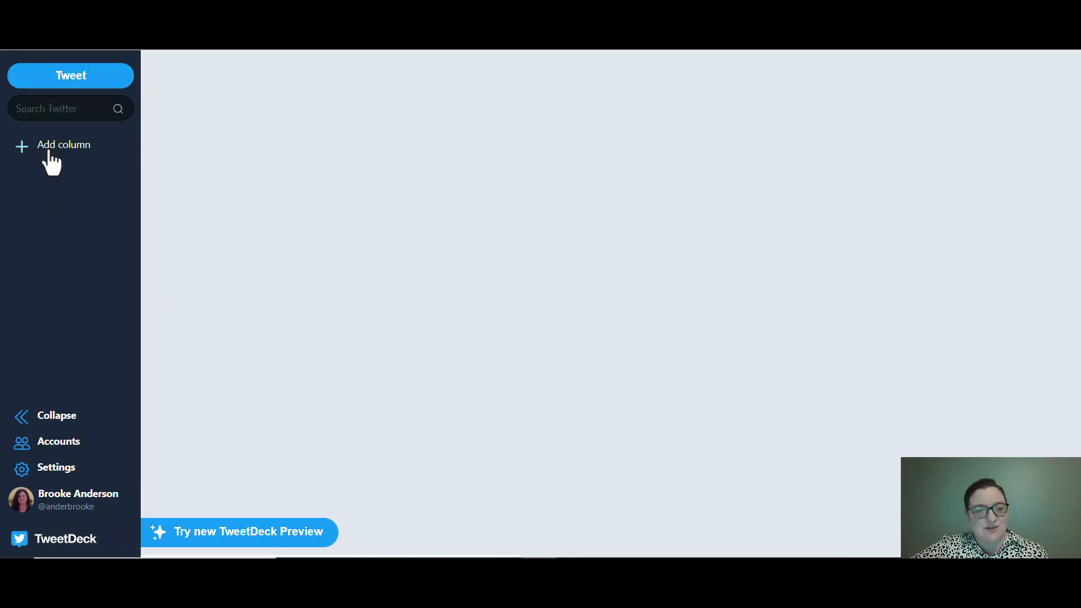
click(50, 147)
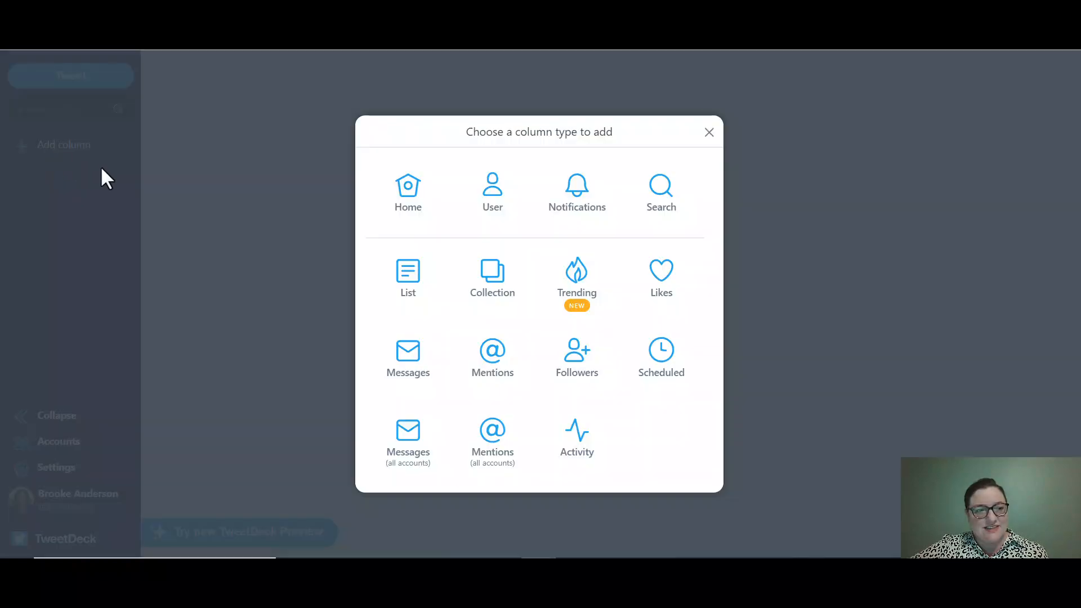
click(417, 205)
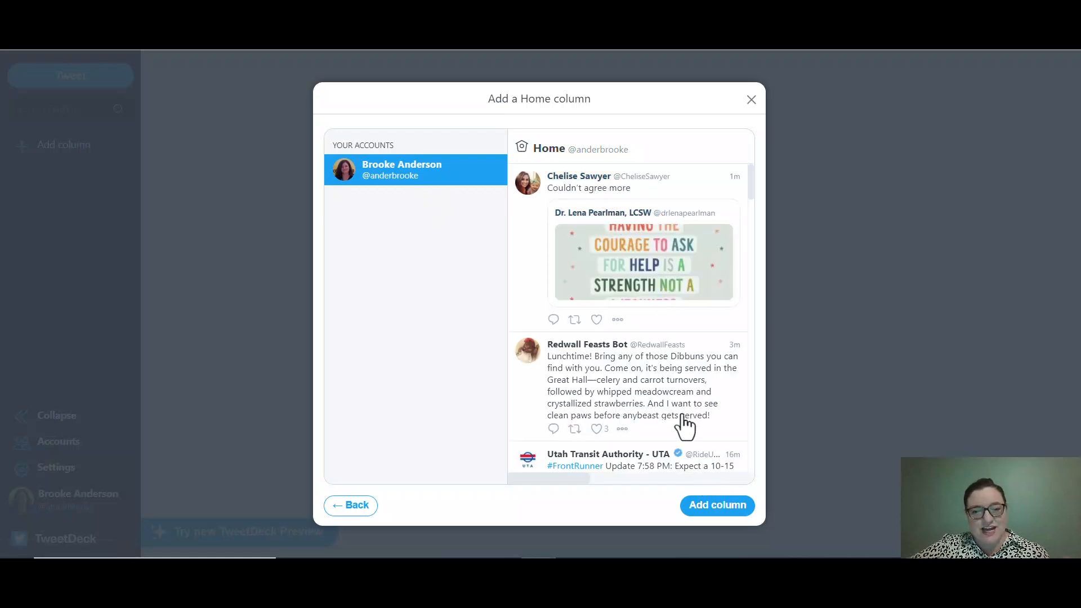
click(718, 505)
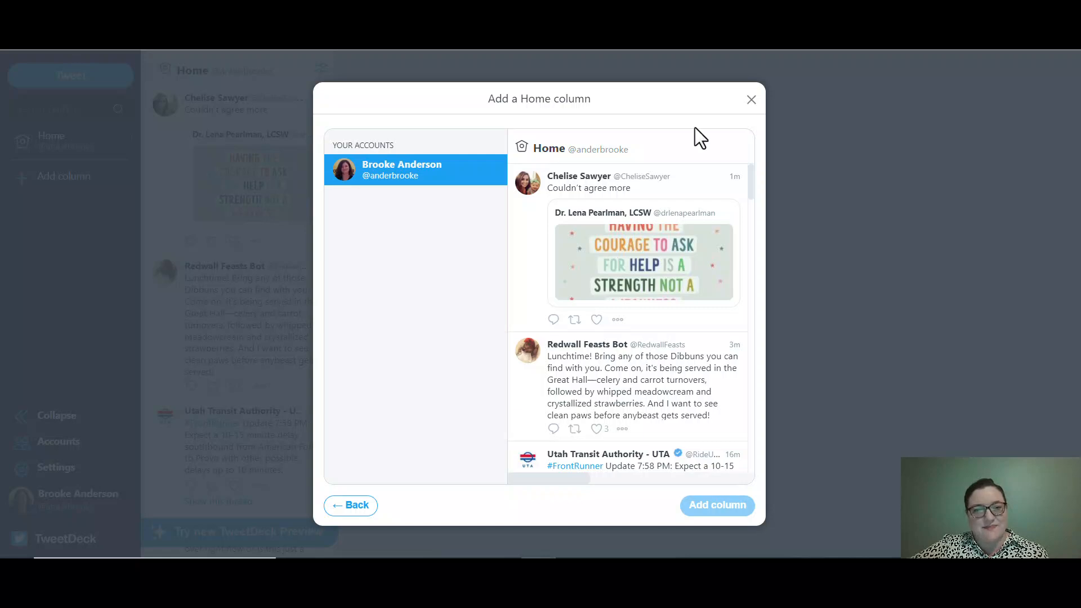
click(751, 101)
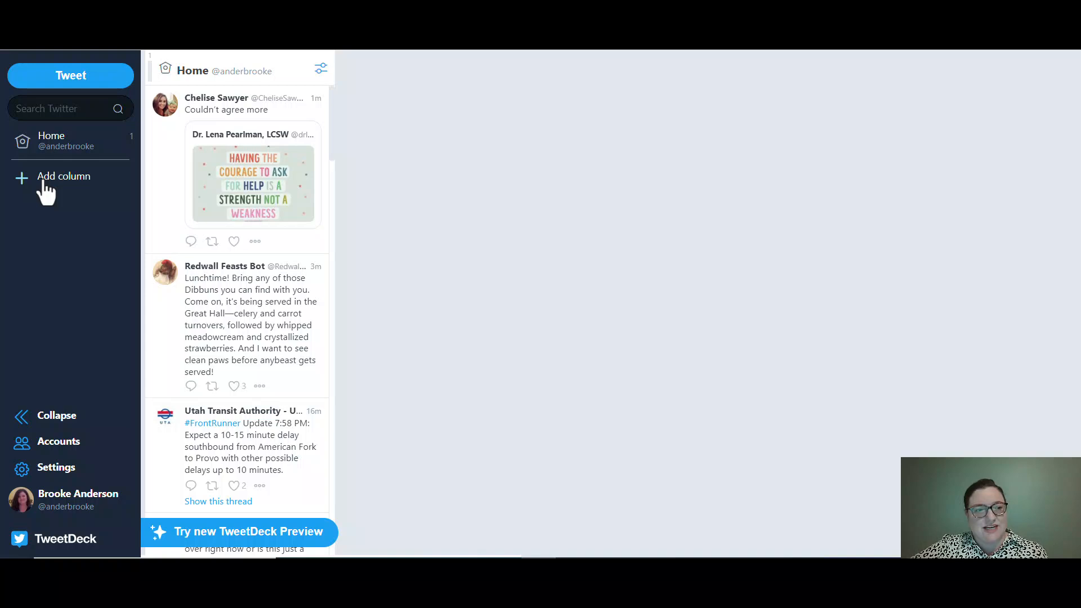
Add a User column for the signed-in account after the Home column.
click(46, 189)
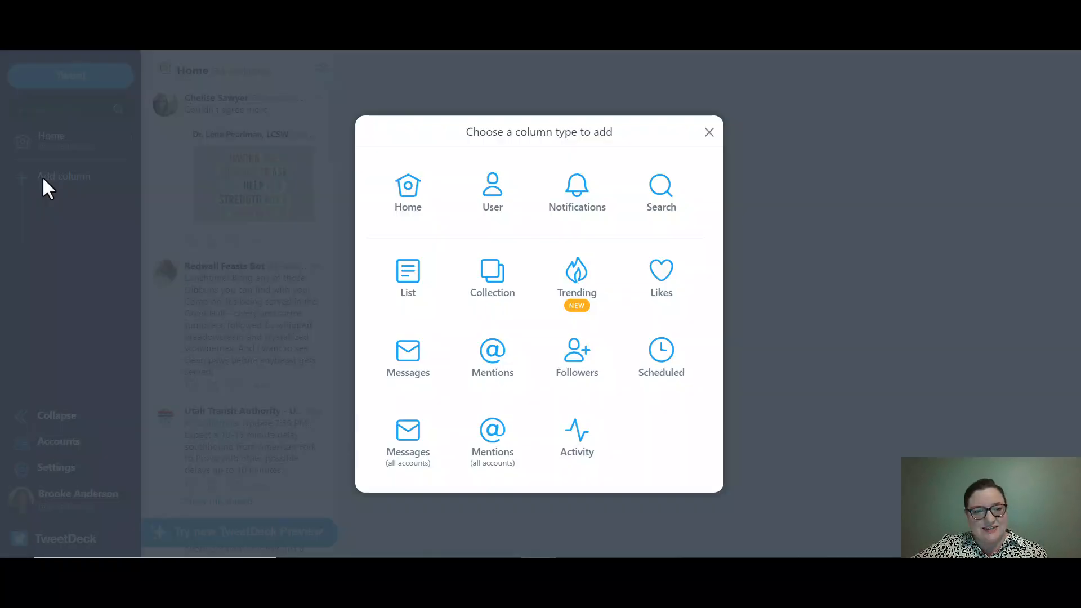
click(495, 205)
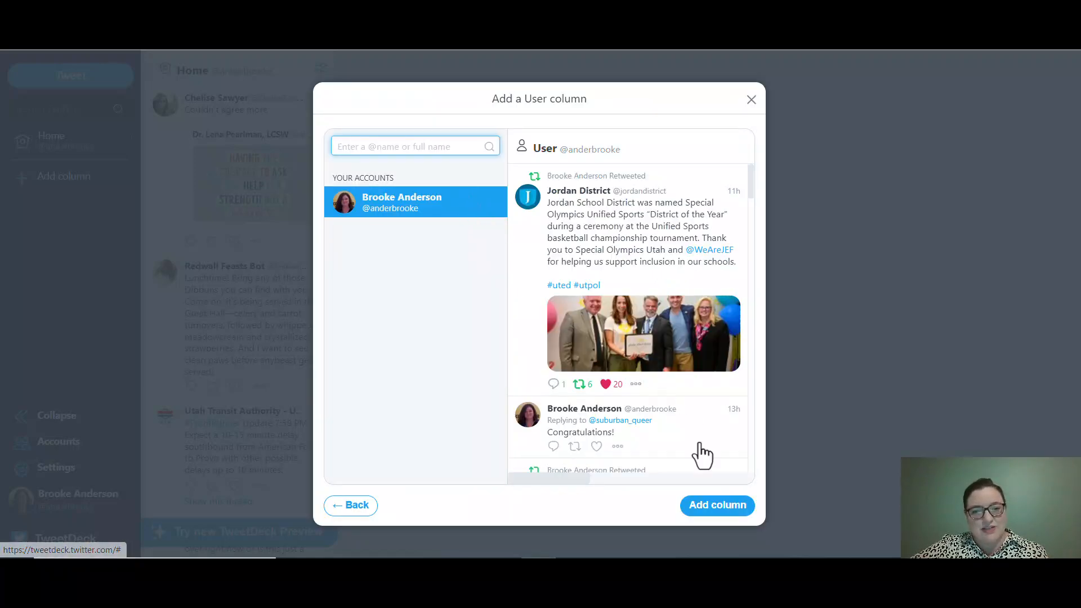
click(713, 505)
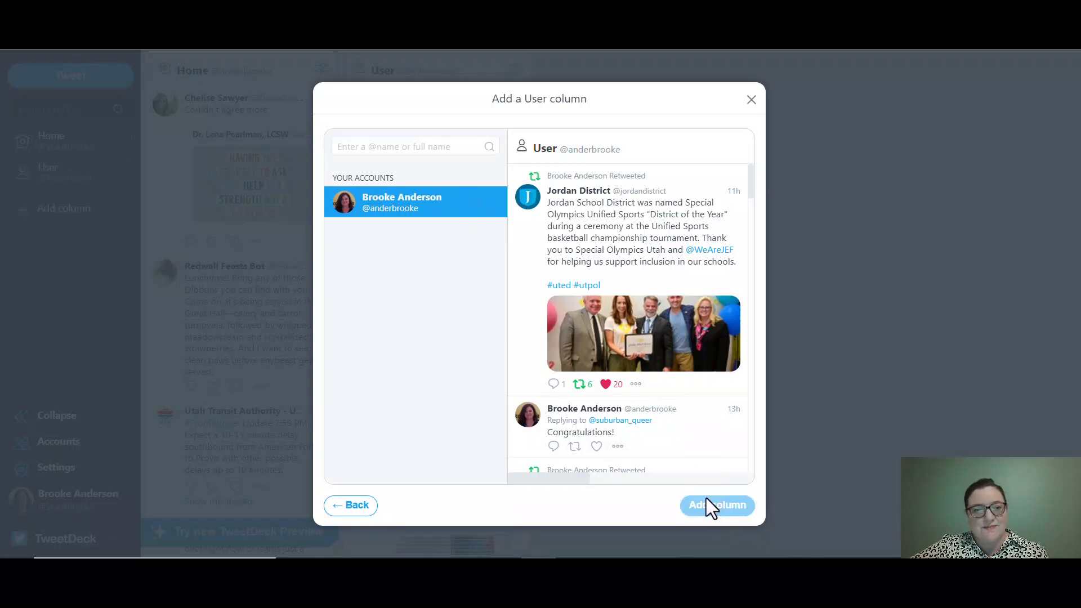
click(752, 101)
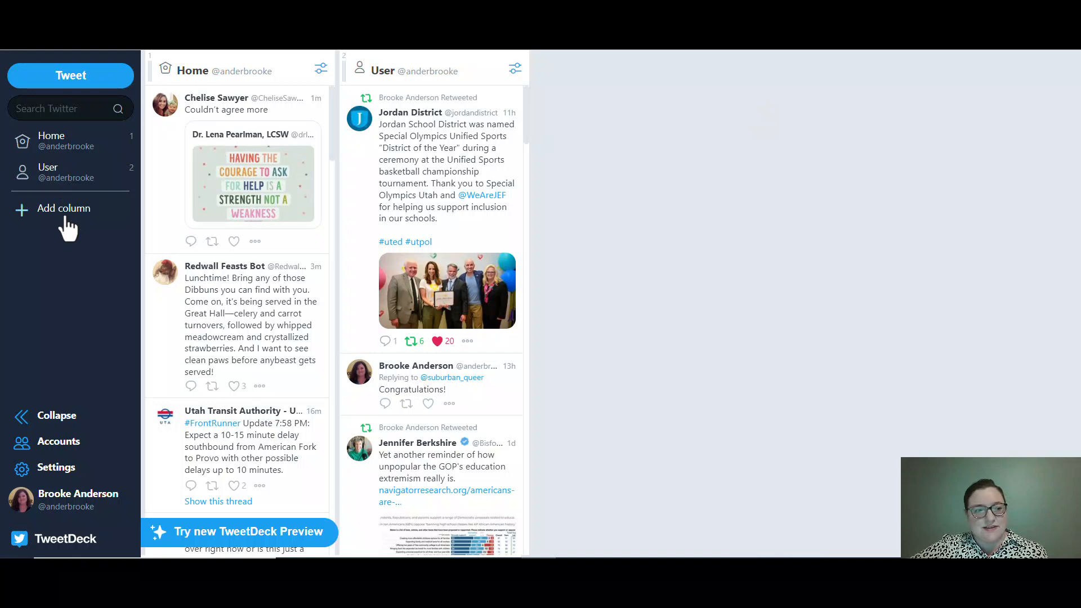
Add a Notifications column for the signed-in account after the User column.
click(68, 229)
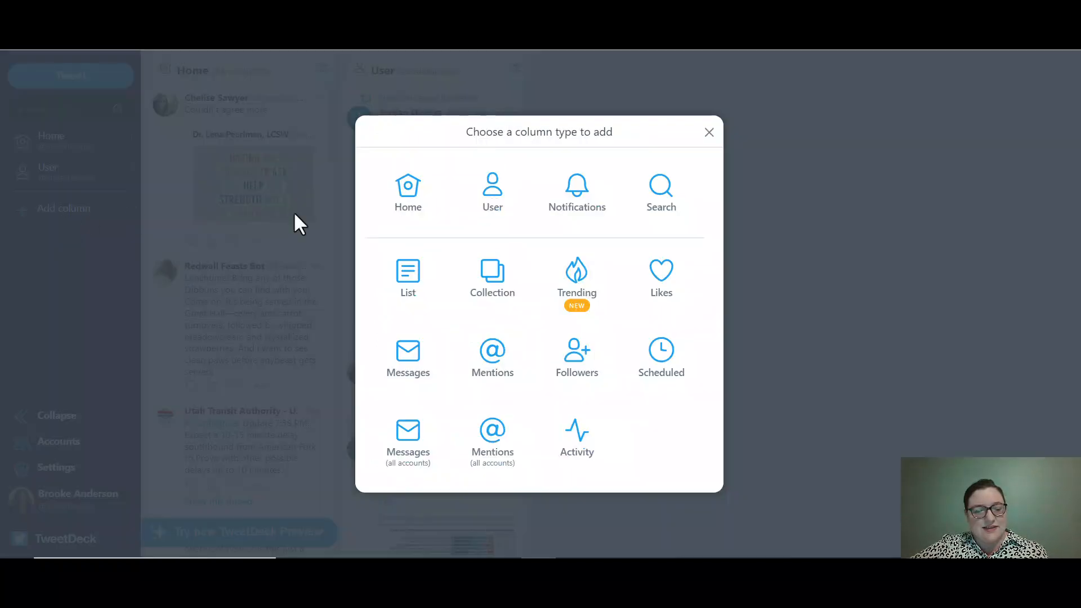
click(579, 200)
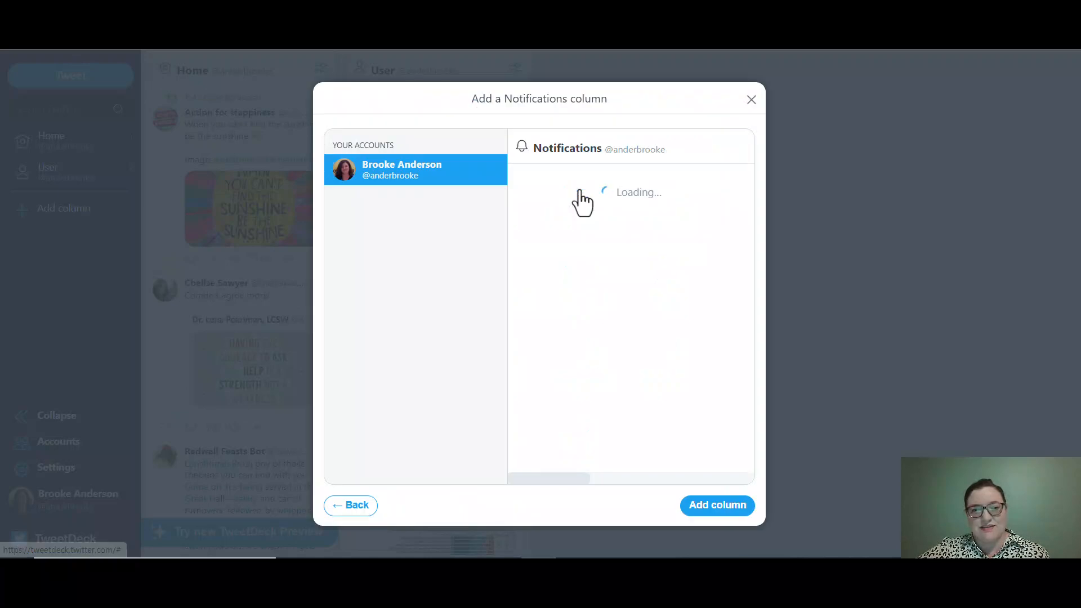
click(724, 510)
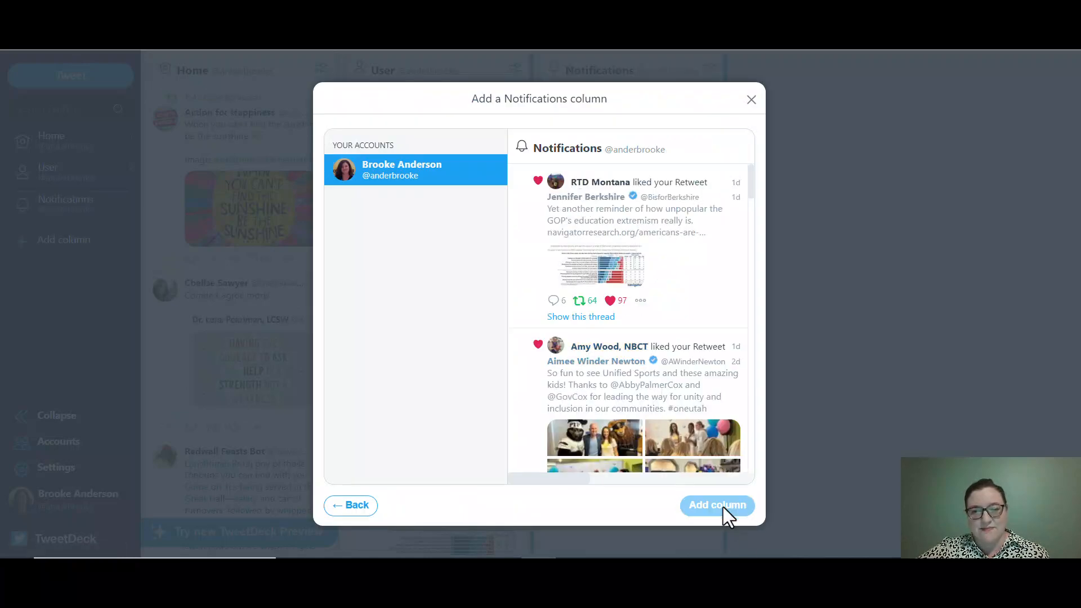
click(752, 102)
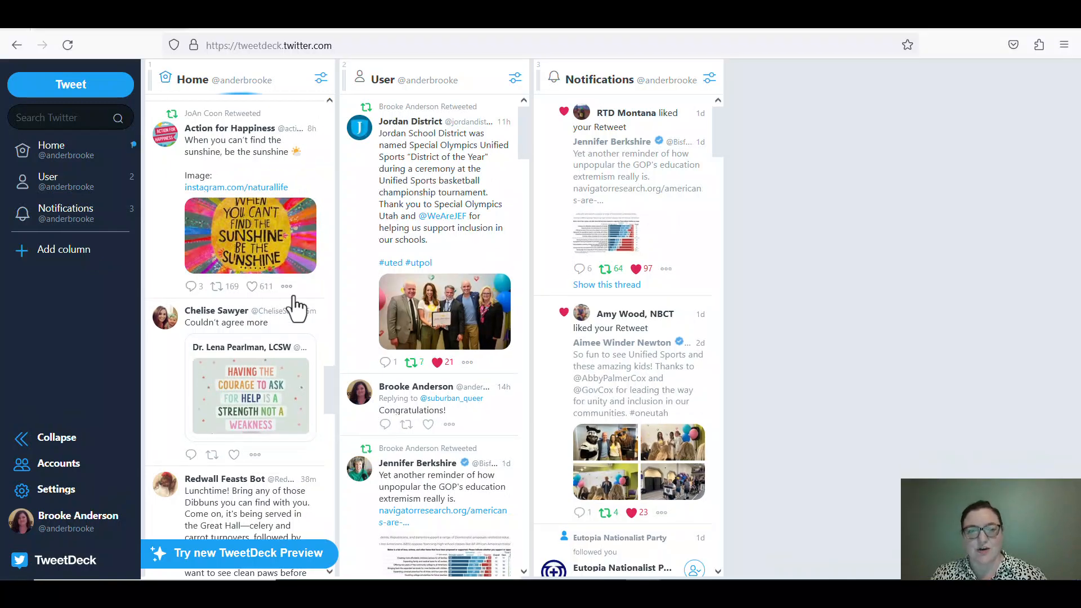
Add a Likes column for the signed-in account after the Notifications column.
click(50, 251)
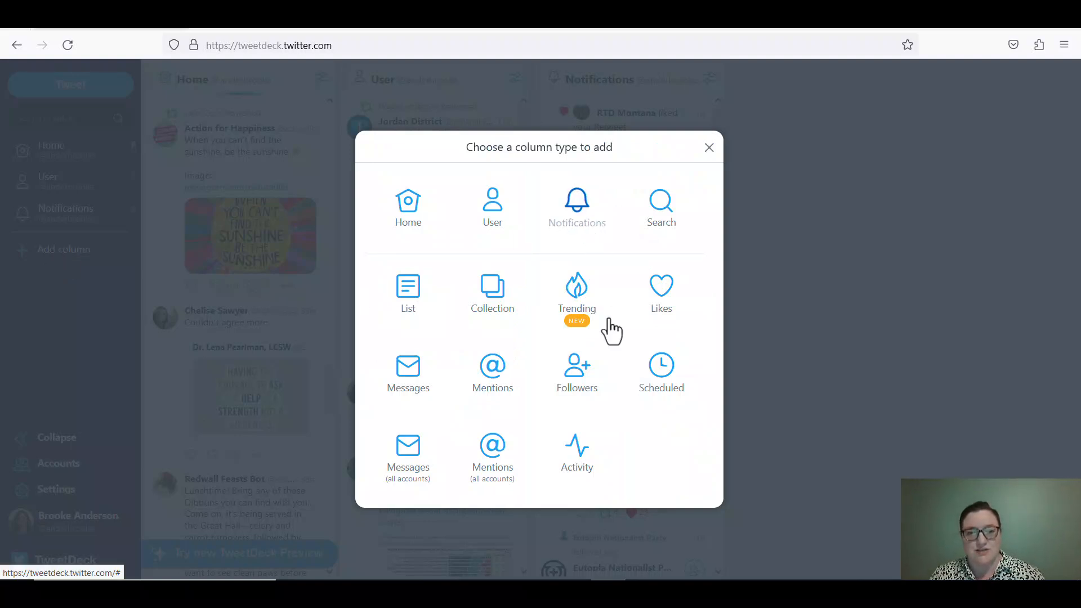
click(658, 307)
click(708, 523)
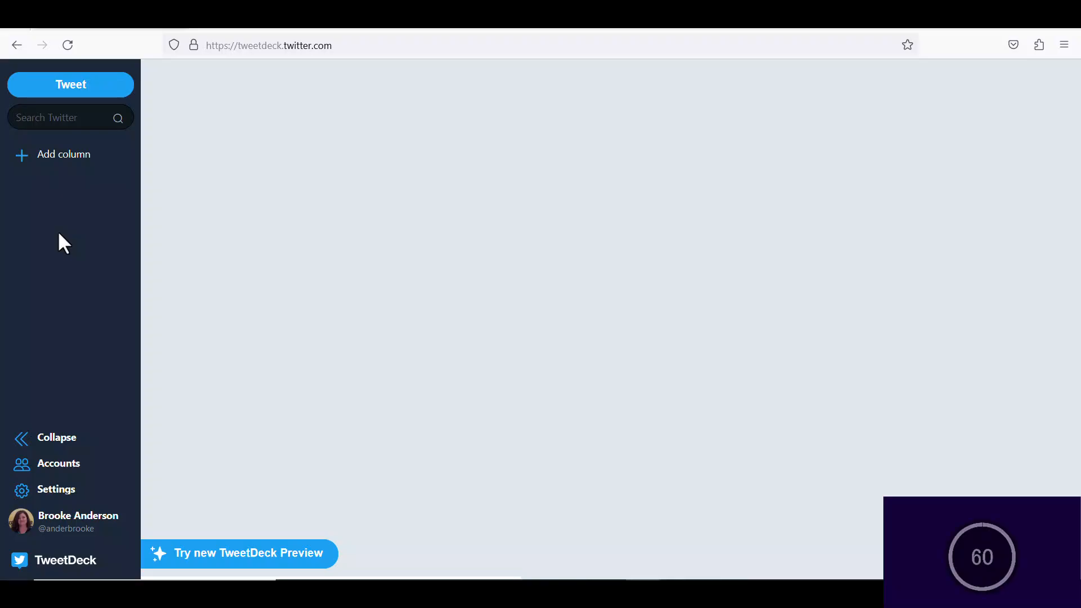
Add a Home column for the signed-in account to the empty deck.
click(48, 155)
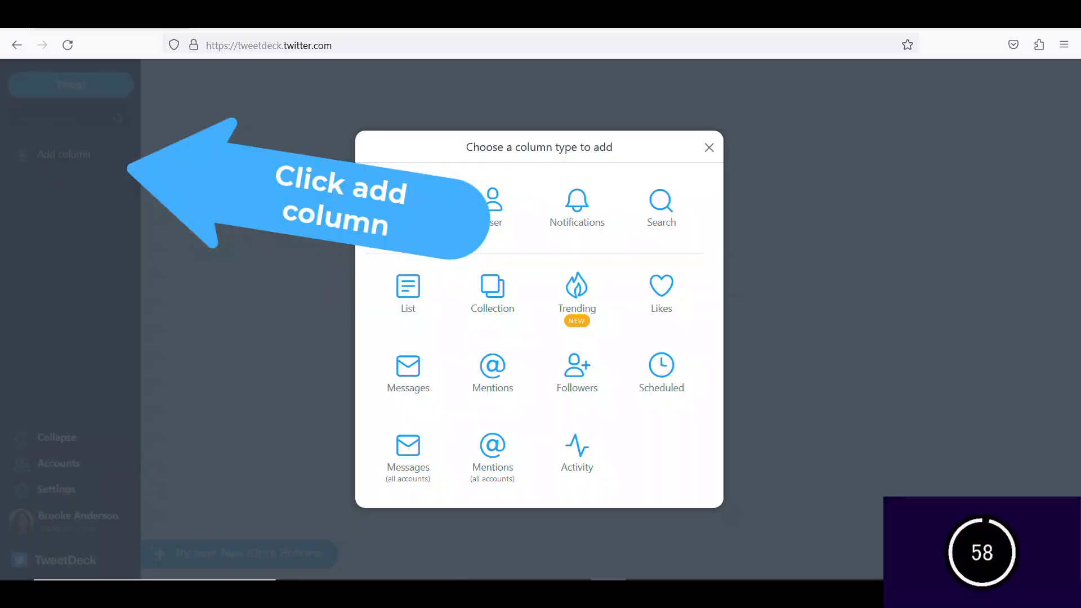
click(409, 207)
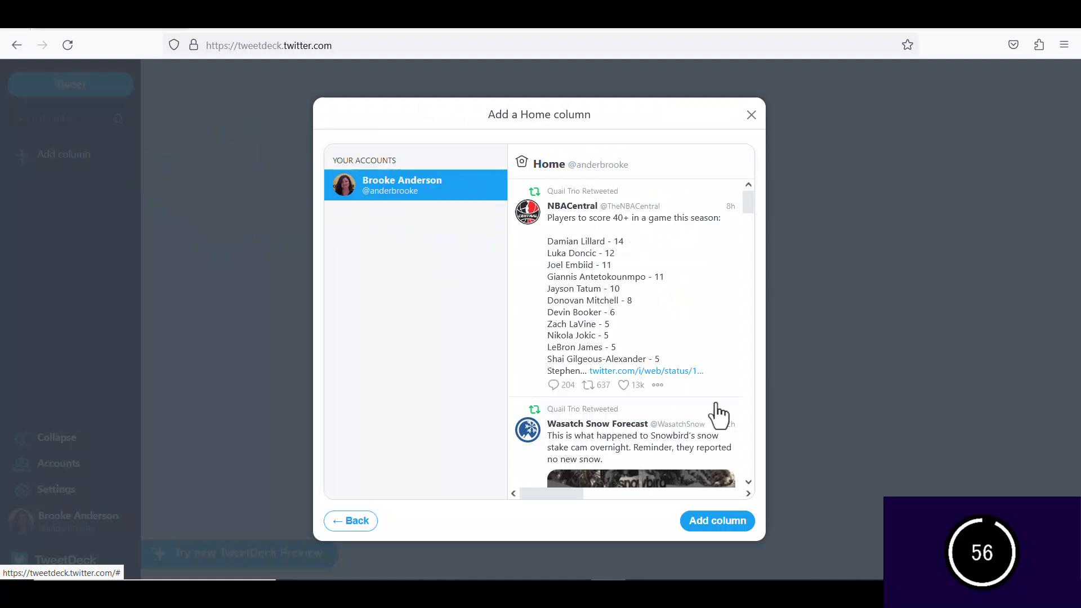
click(724, 521)
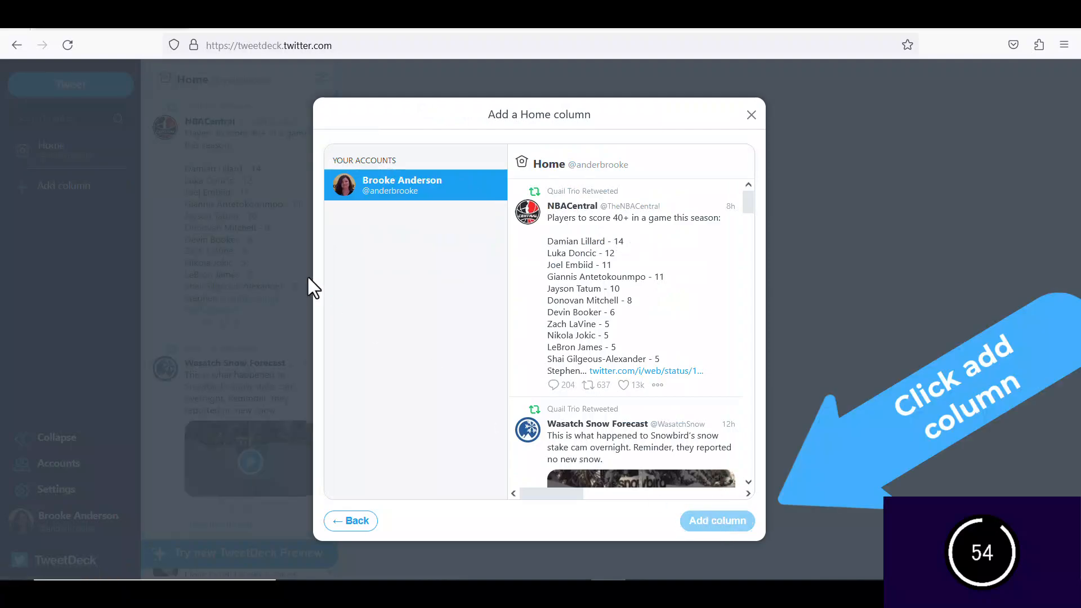
click(751, 116)
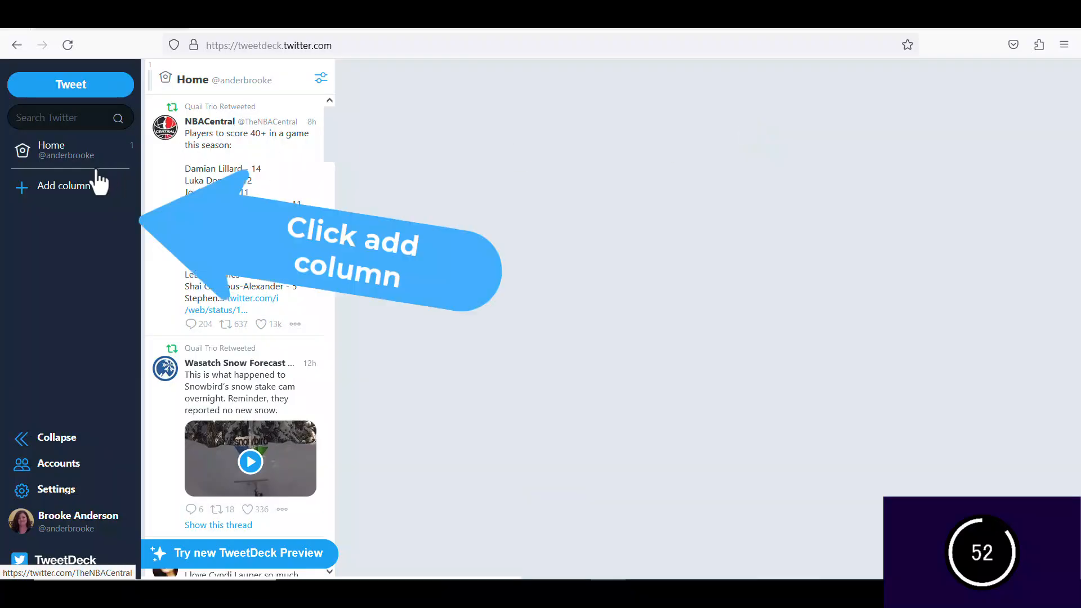
Add a Notifications column for the signed-in account after the Home column.
click(75, 188)
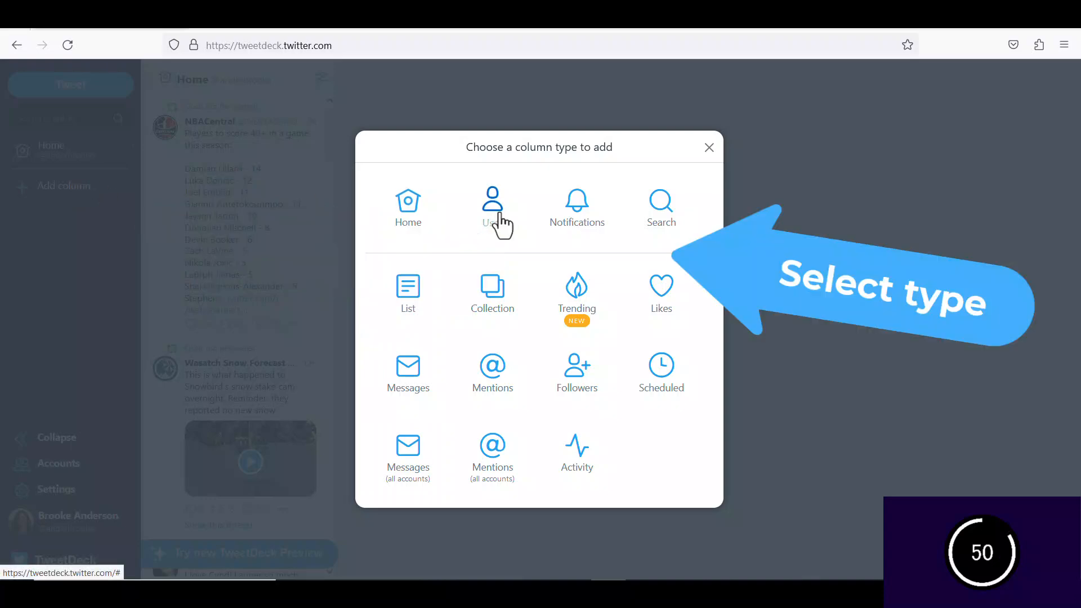
click(567, 209)
click(698, 523)
click(751, 118)
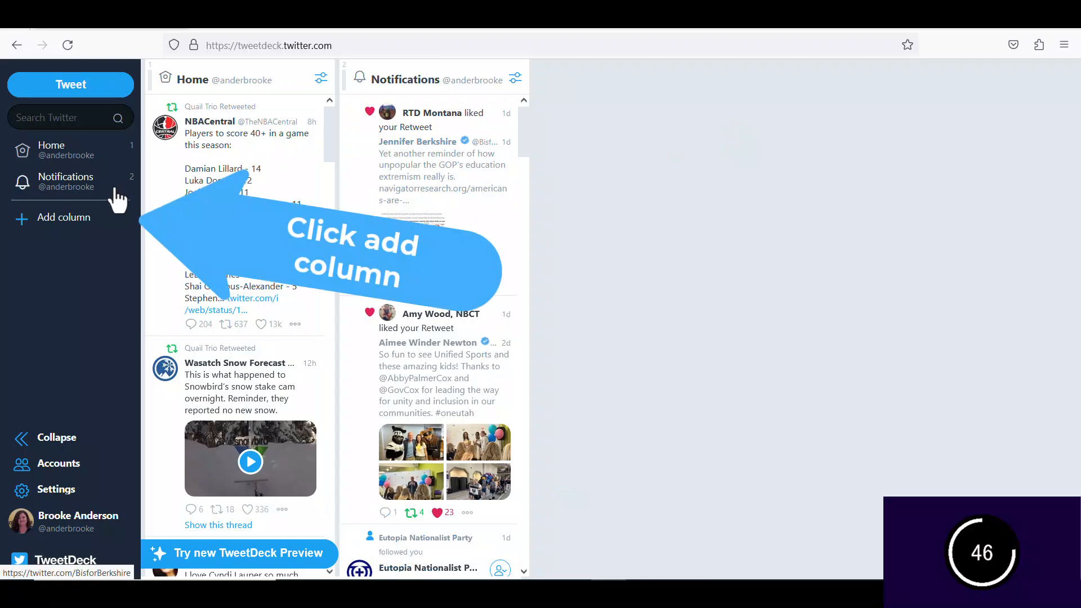
Add a Likes column for the signed-in account after the Notifications column.
click(90, 218)
click(665, 292)
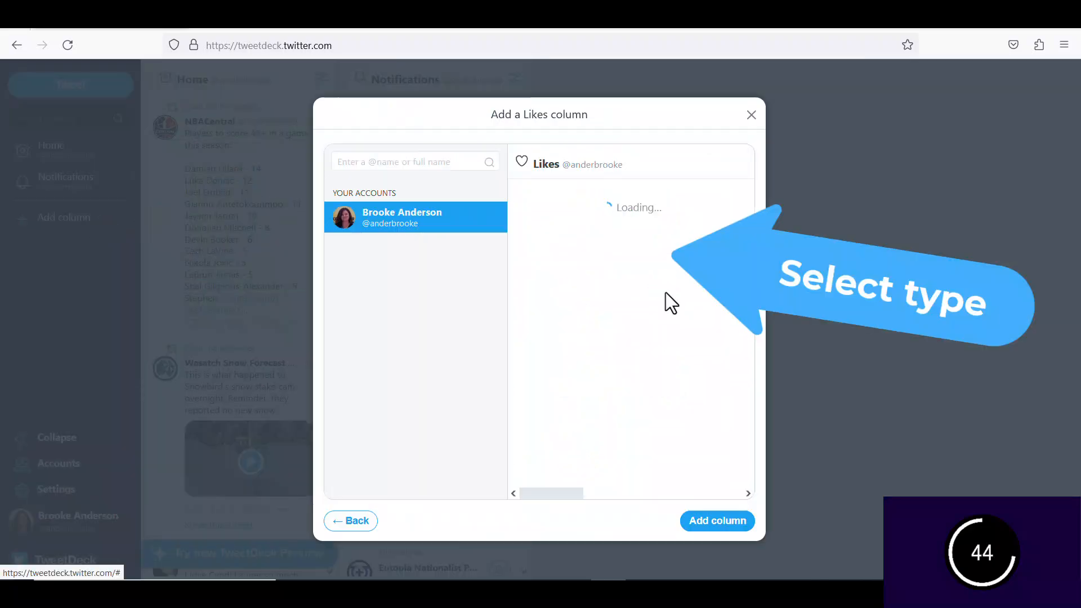
click(712, 527)
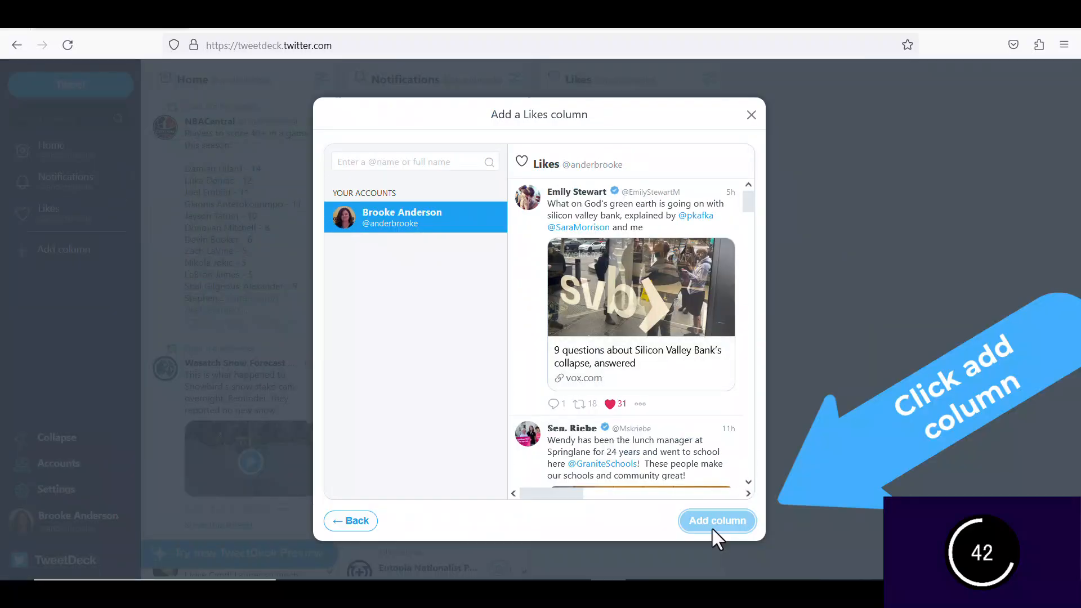
click(751, 116)
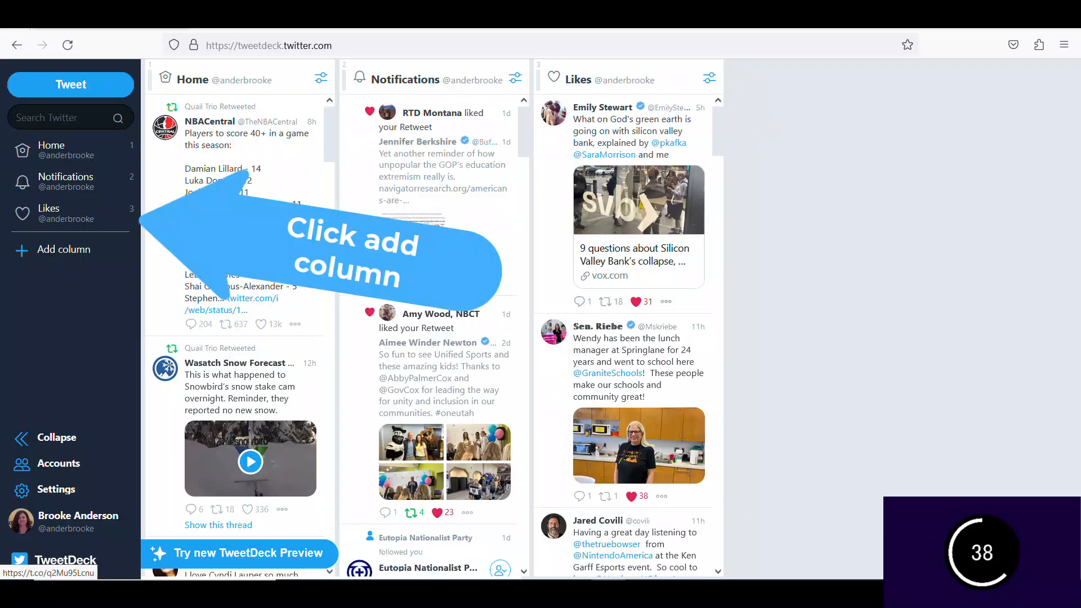
Add a User column for the signed-in account as the fourth column, after Likes.
click(63, 249)
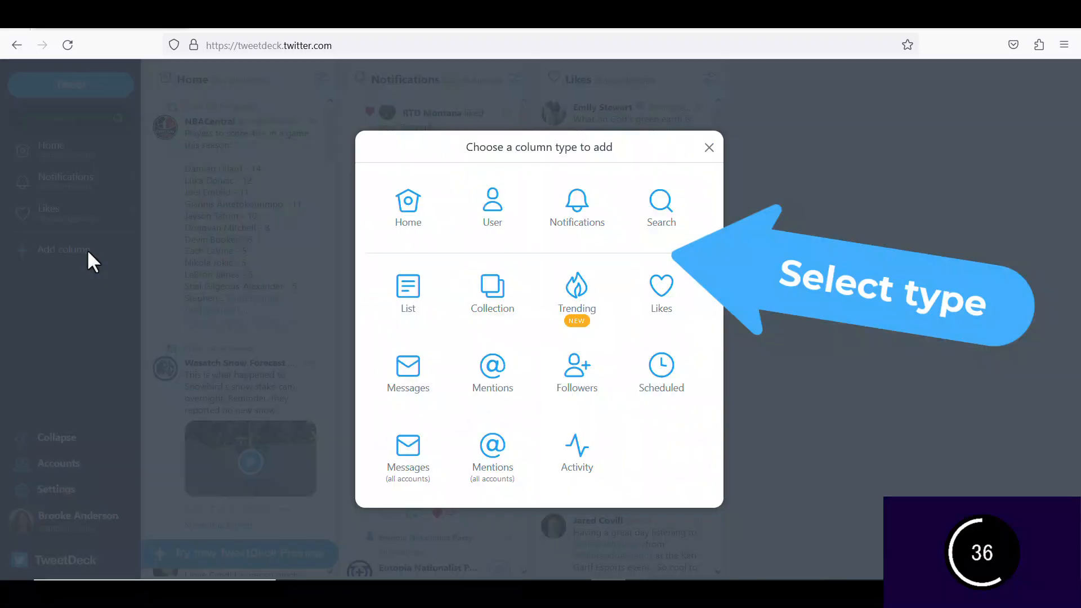
click(494, 214)
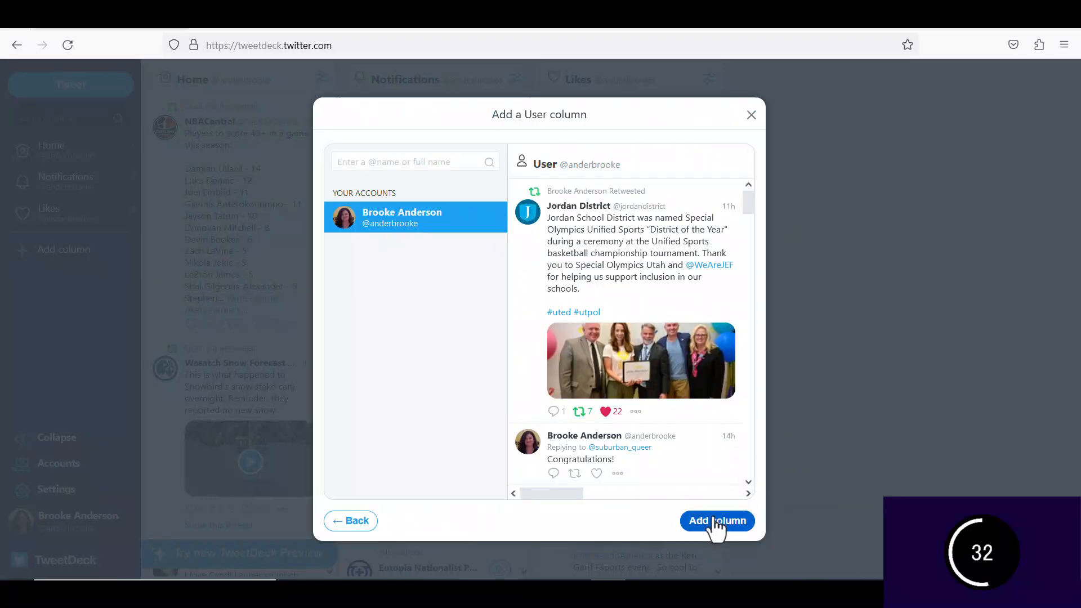
click(718, 521)
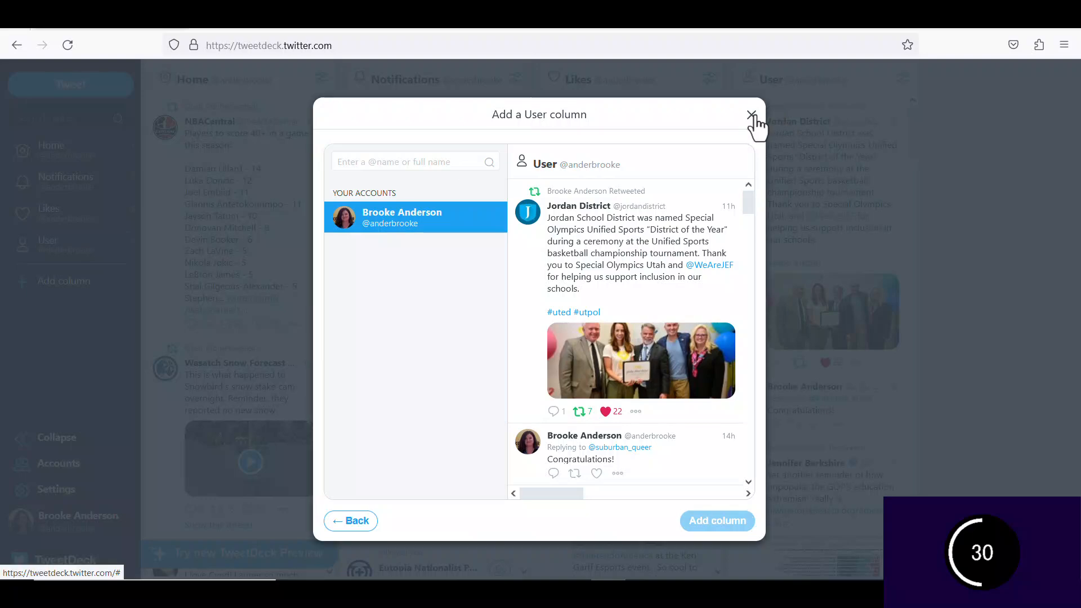
click(752, 115)
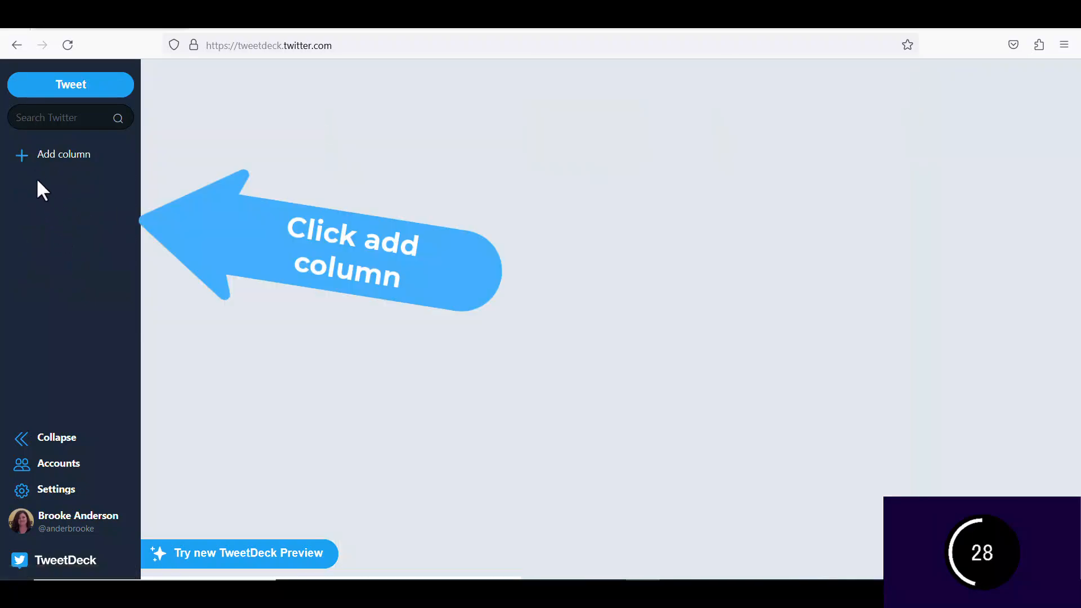
Add a Home column for the signed-in account as the first column of the empty deck.
click(47, 155)
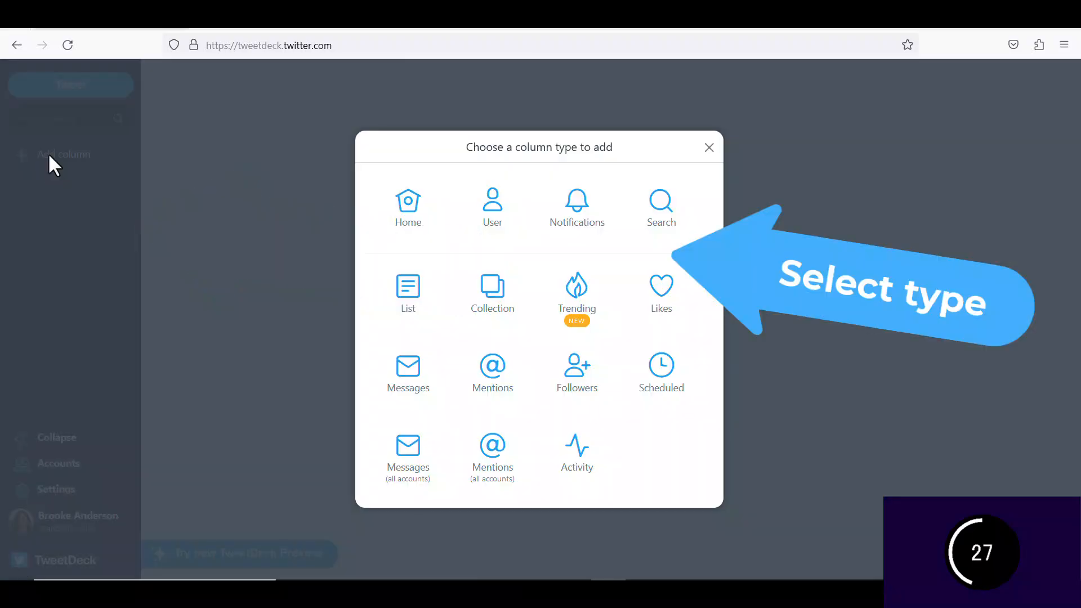
click(408, 210)
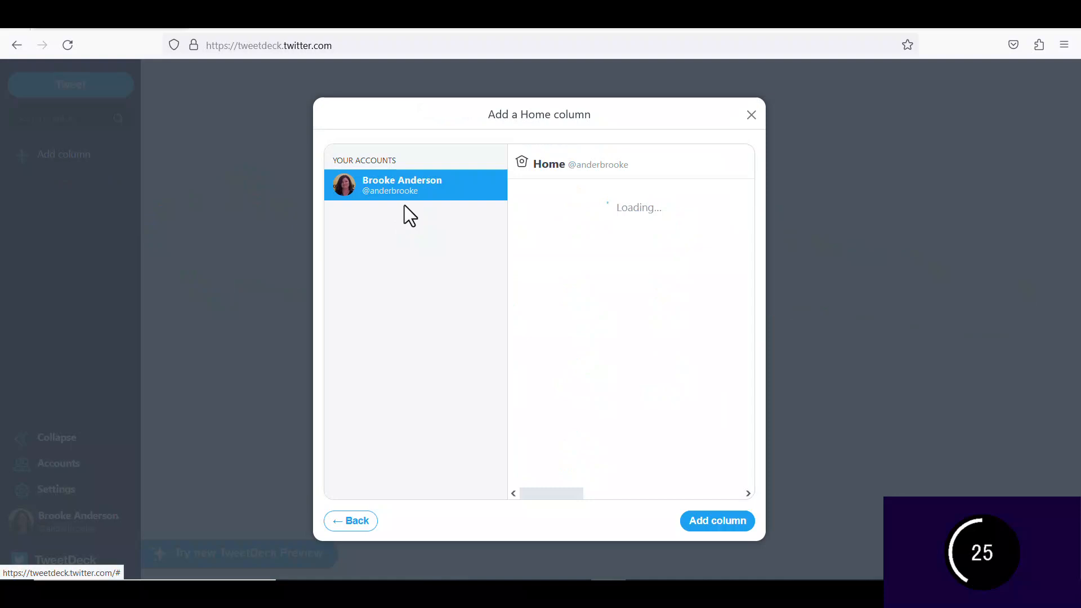
click(726, 523)
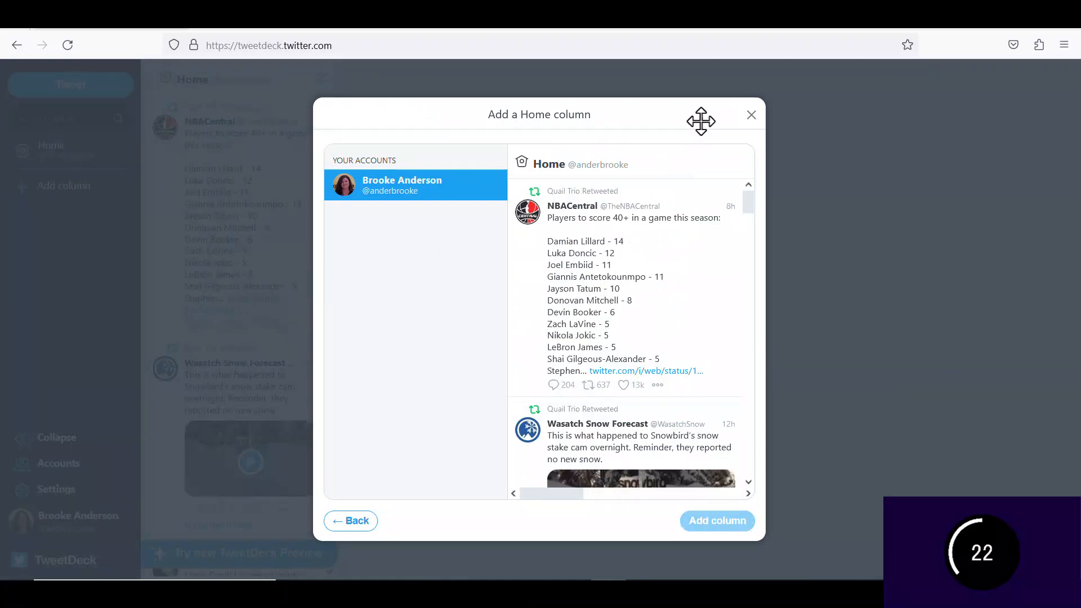
click(751, 115)
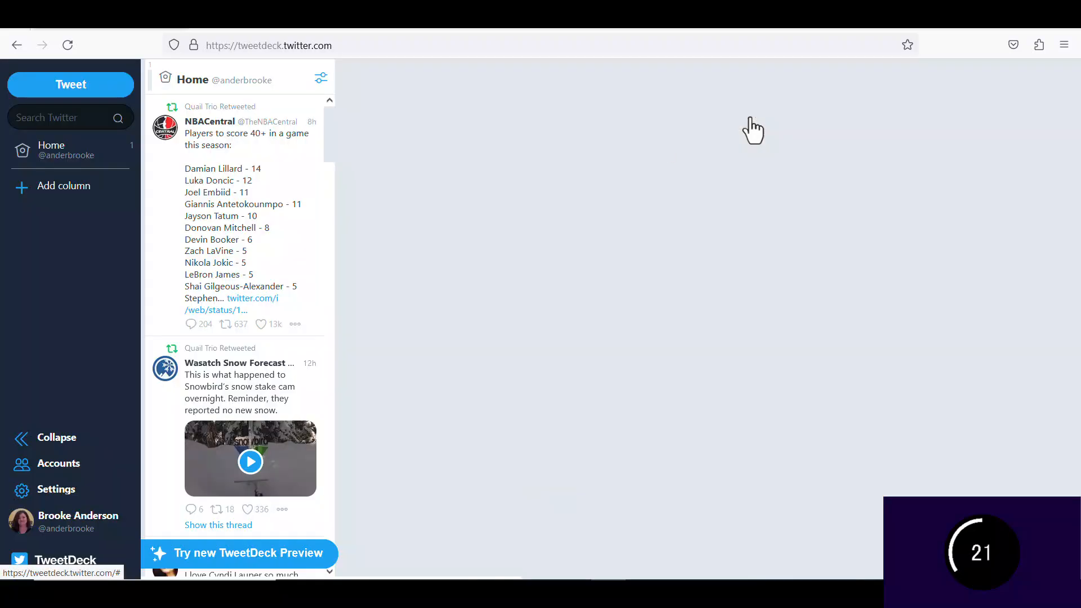
Add a Notifications column for the signed-in account as the second column, after Home.
click(76, 192)
click(566, 205)
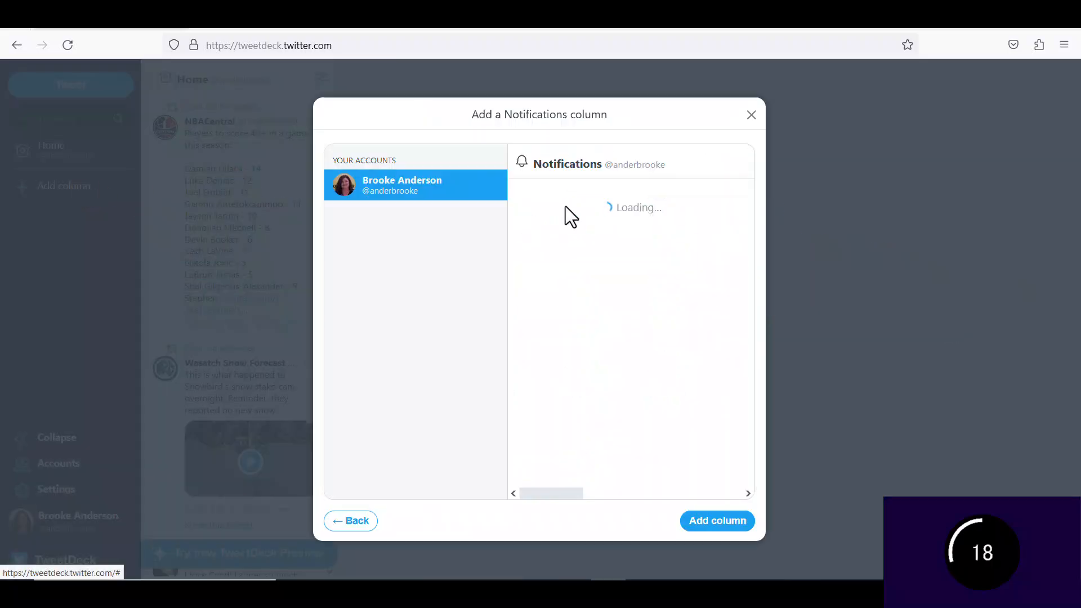
click(697, 523)
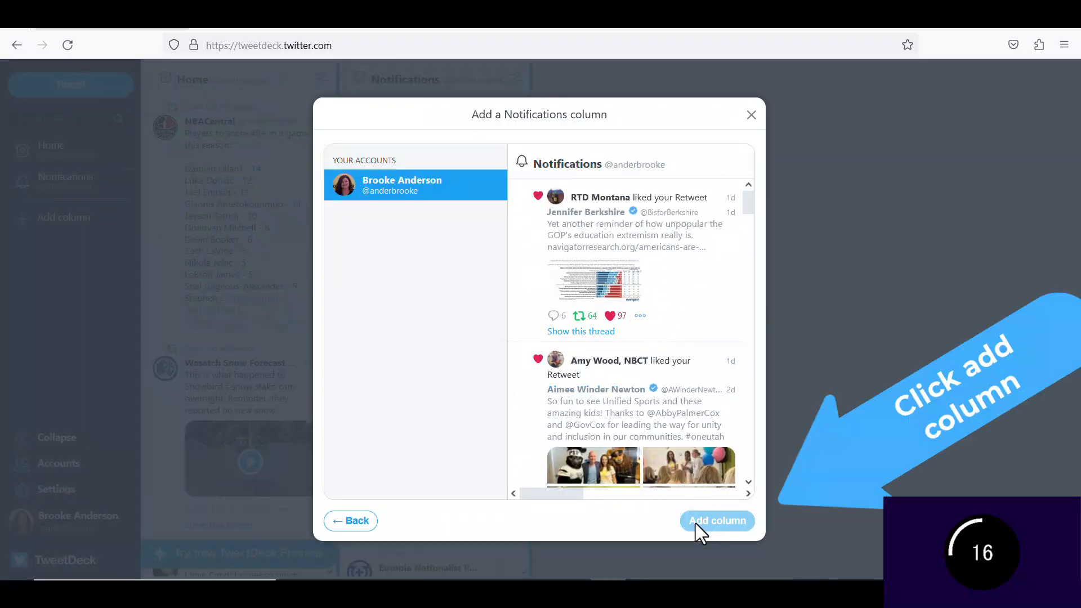
click(751, 115)
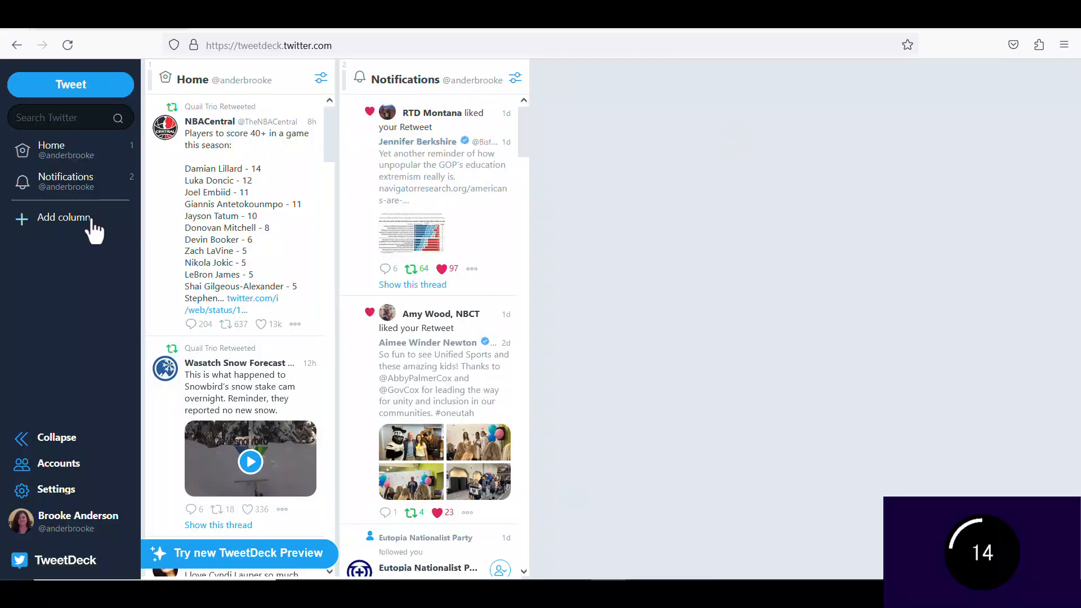
Add a Likes column for the signed-in account as the third column, after Notifications.
click(92, 223)
click(666, 292)
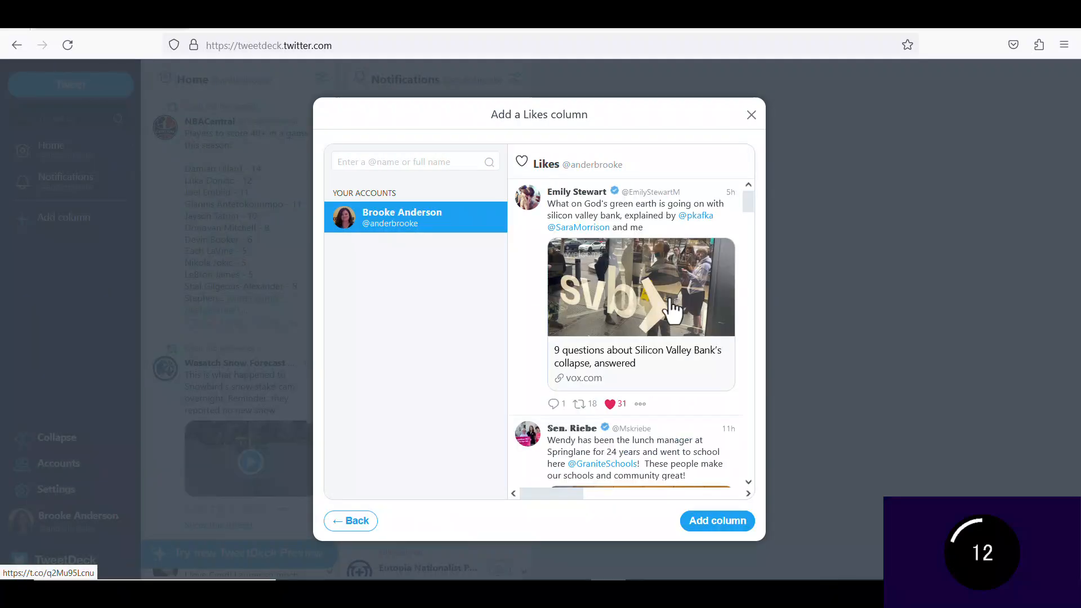
click(713, 524)
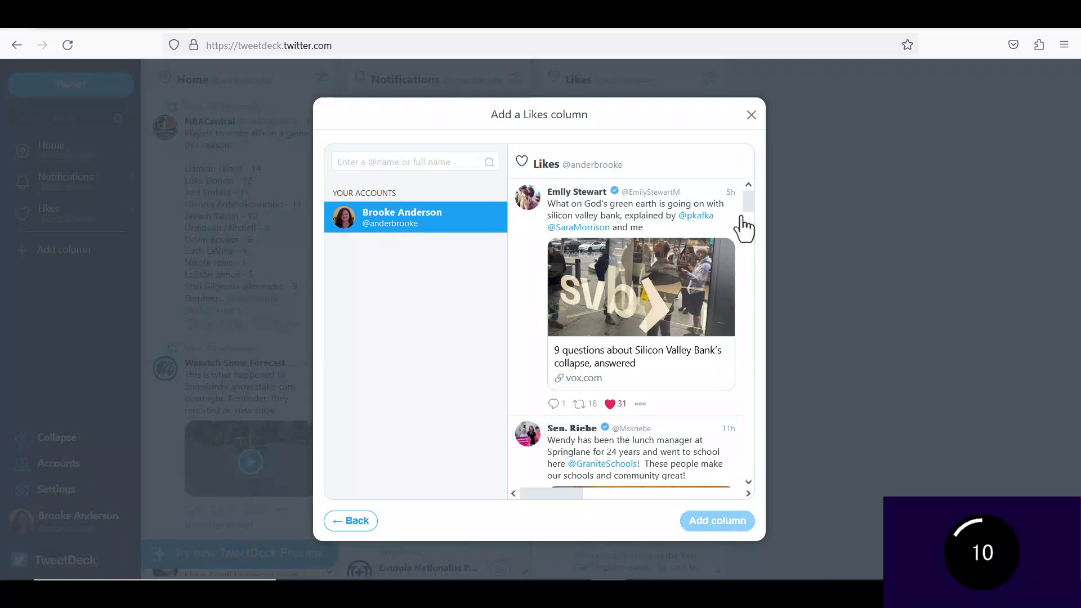
click(751, 115)
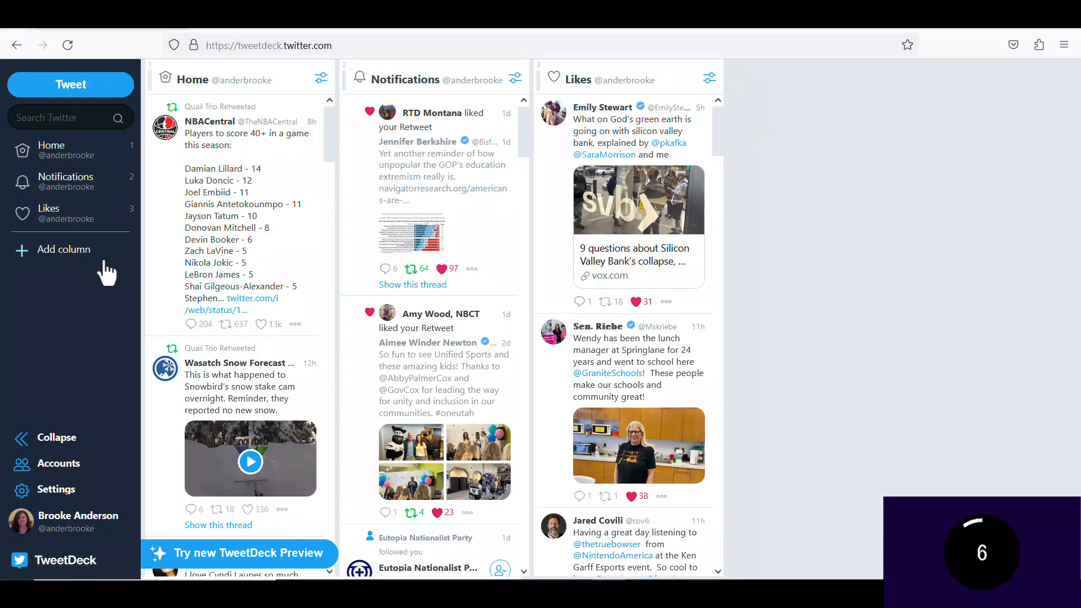
Add a User column for the signed-in account as the fourth column of the deck.
click(87, 250)
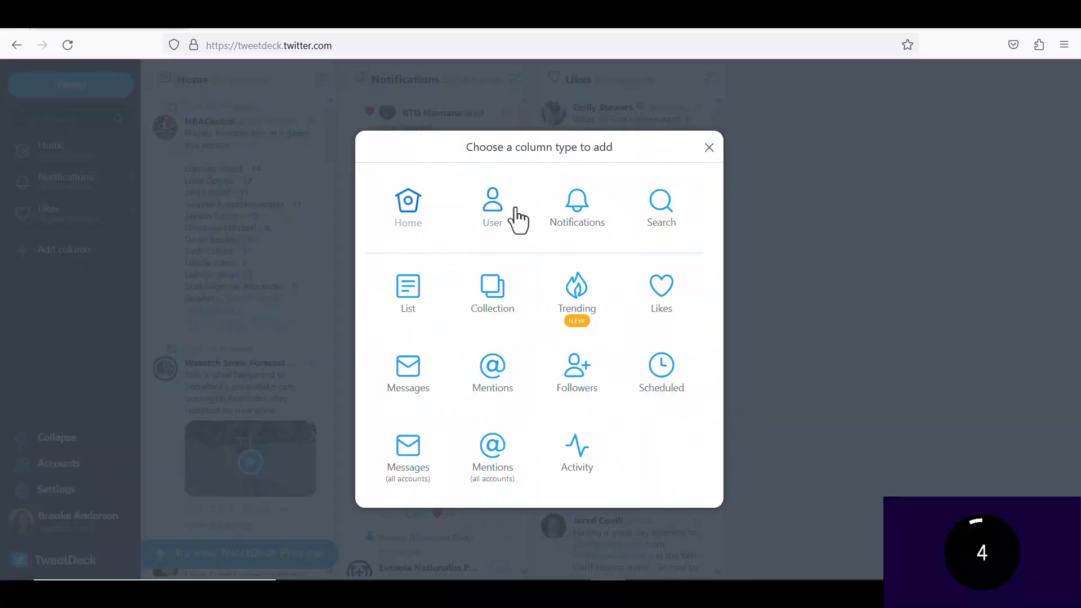
click(495, 214)
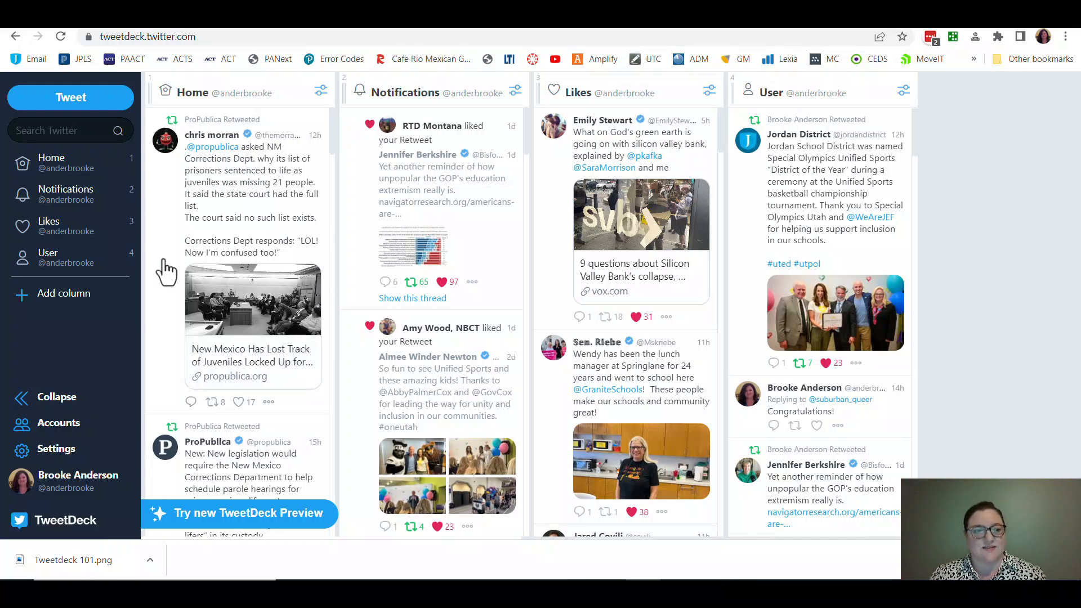
Add a search column for the hashtag #UTED as the fifth column, after User.
click(53, 294)
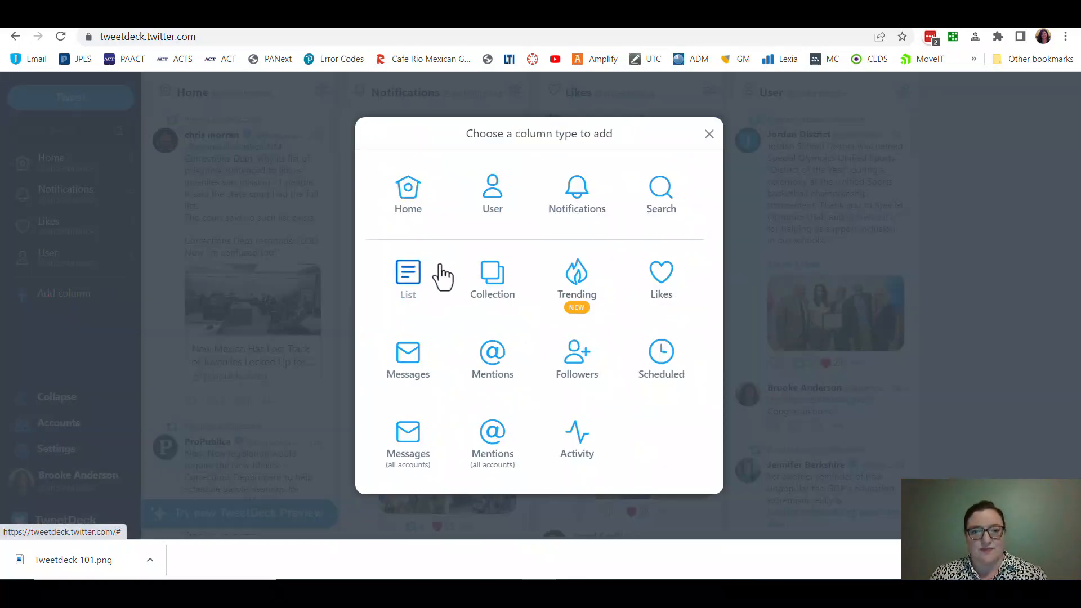
click(661, 194)
click(75, 128)
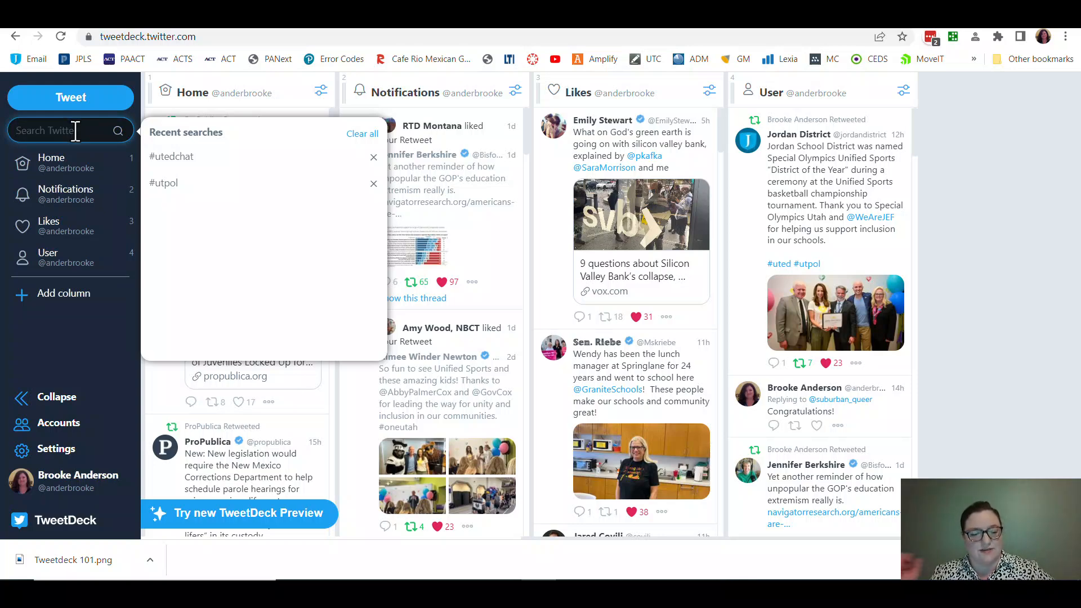
text(#UTED)
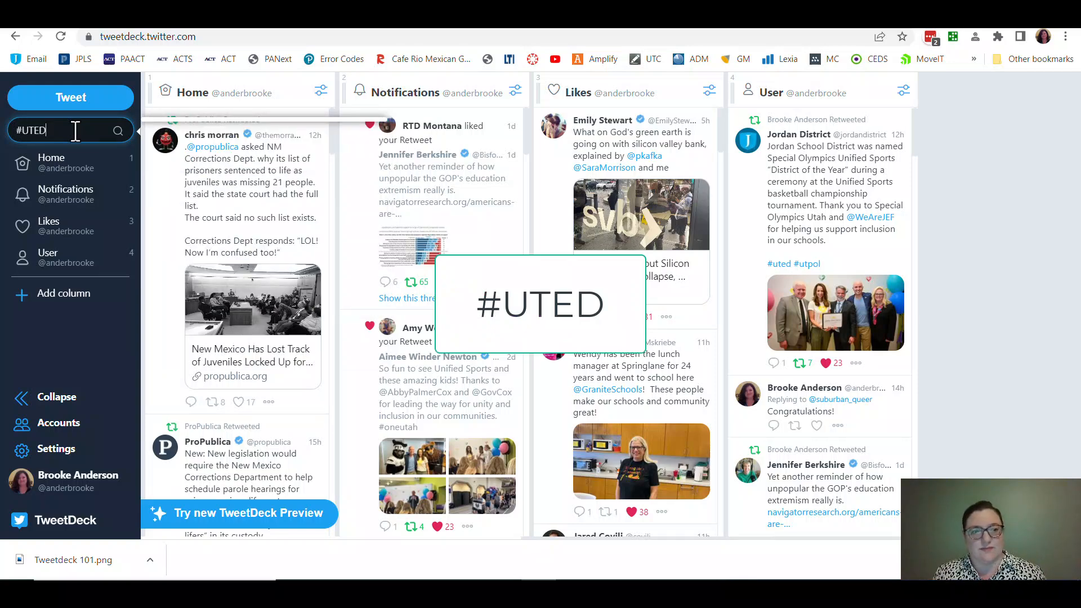
key(Return)
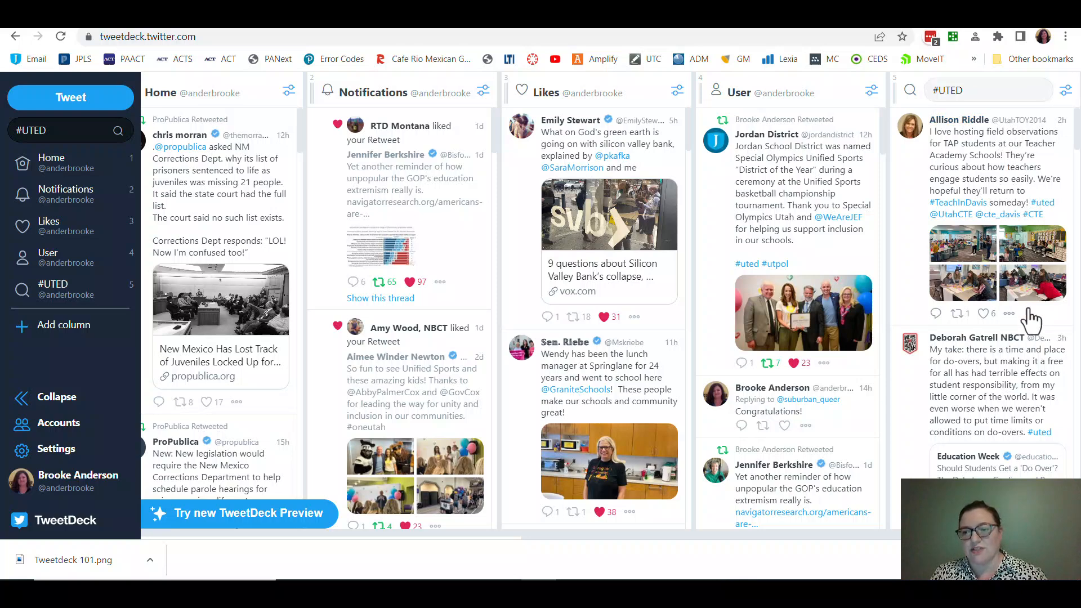
Browse the tweets in the #UTED column and return to its newest tweet.
scroll(1030, 320, down, 2)
scroll(1010, 342, down, 4)
scroll(1006, 342, down, 5)
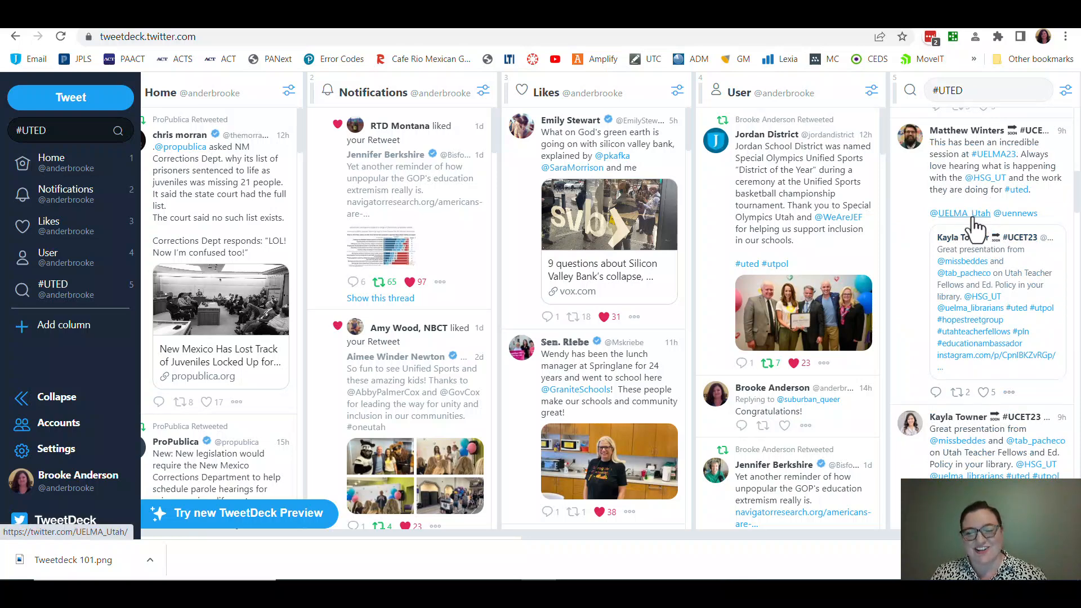
scroll(977, 227, down, 8)
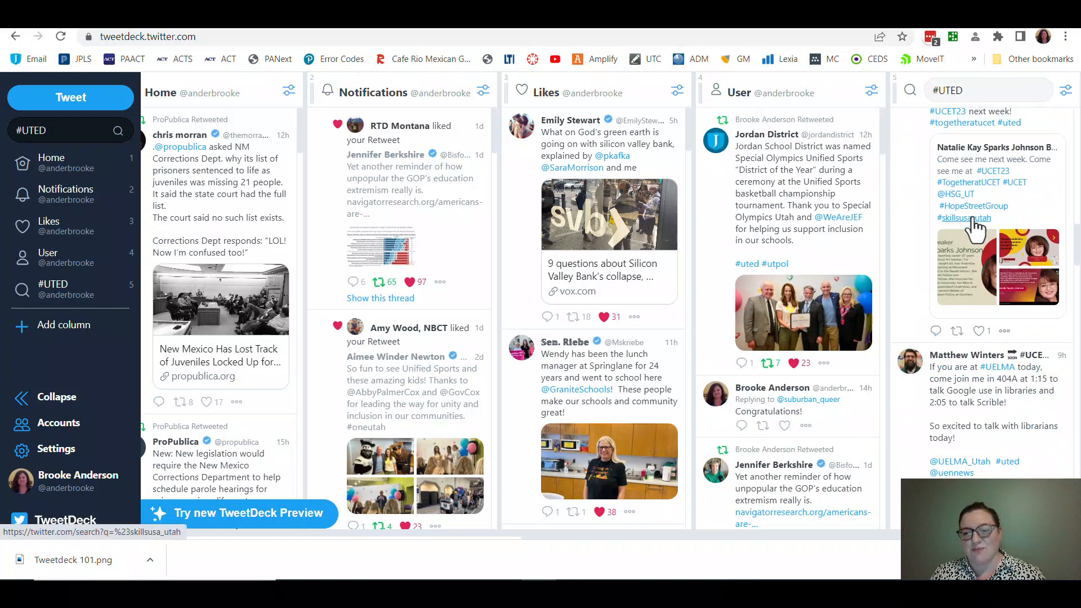
scroll(977, 227, down, 3)
scroll(977, 226, up, 8)
scroll(976, 226, up, 10)
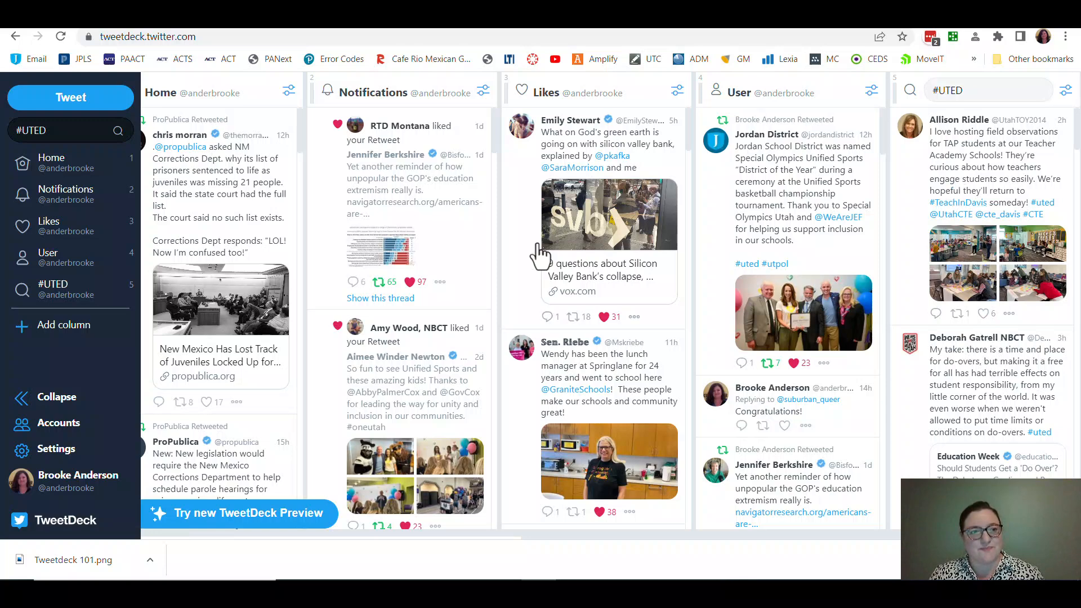
Add a search column for #UTEDChat as the sixth column, after #UTED, and browse its tweets.
drag(57, 137, 8, 148)
triple_click(52, 134)
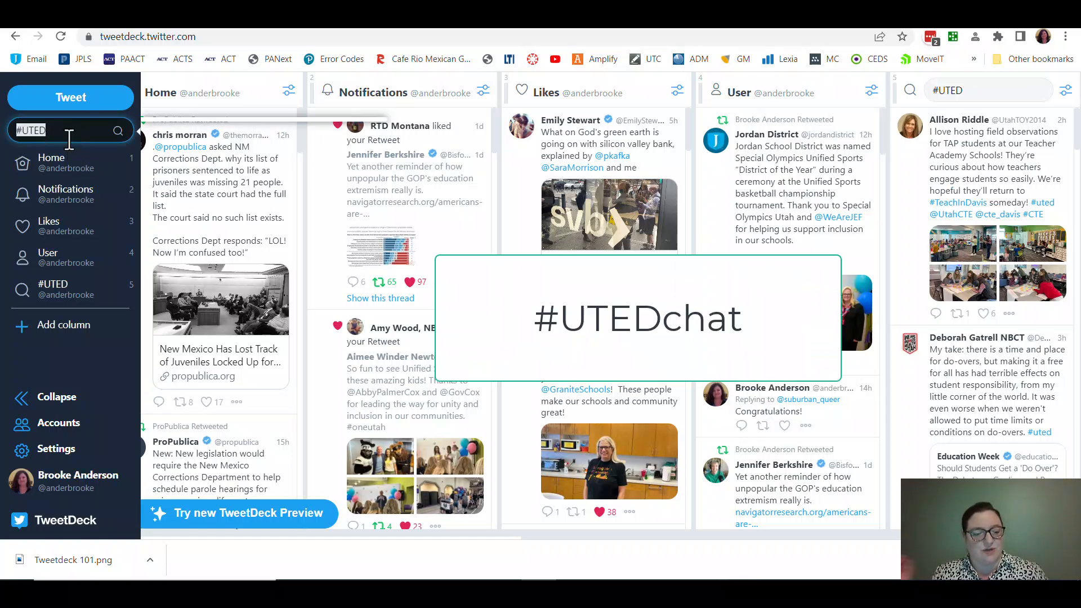
text(#)
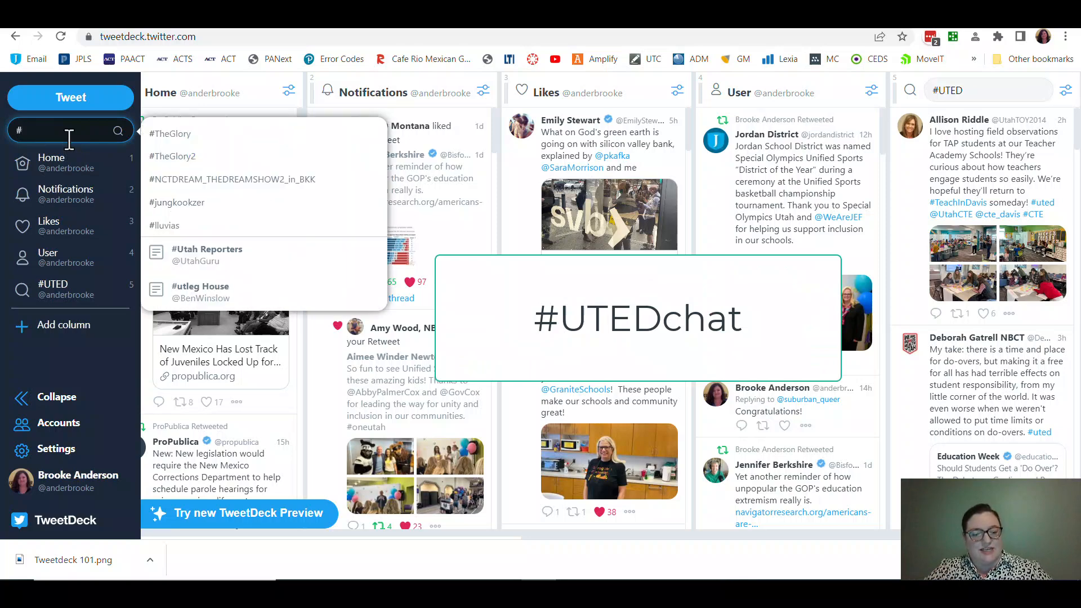
text(UTEDChat)
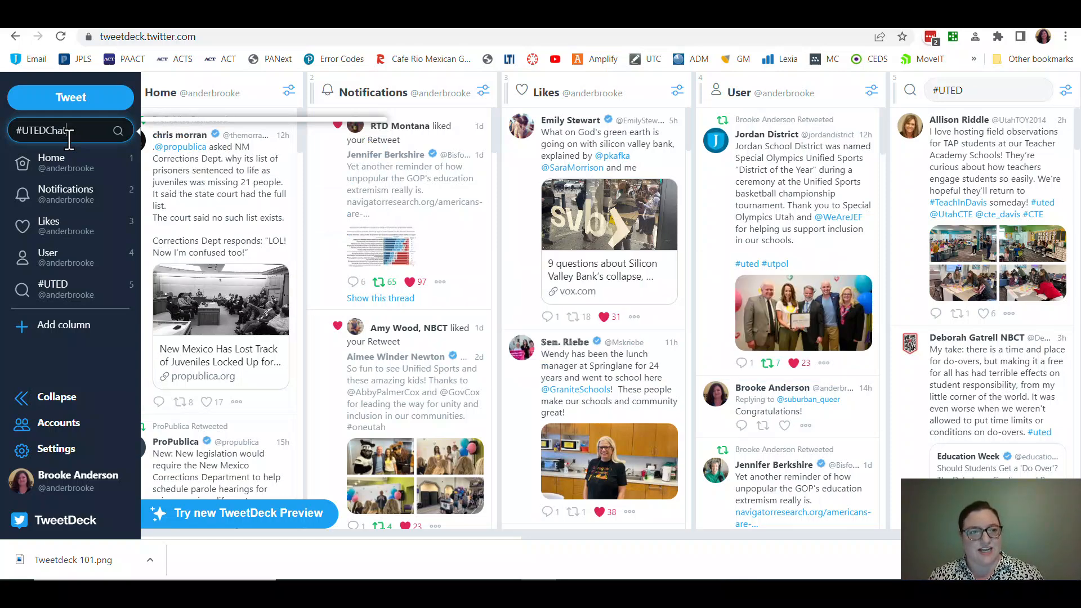
key(Return)
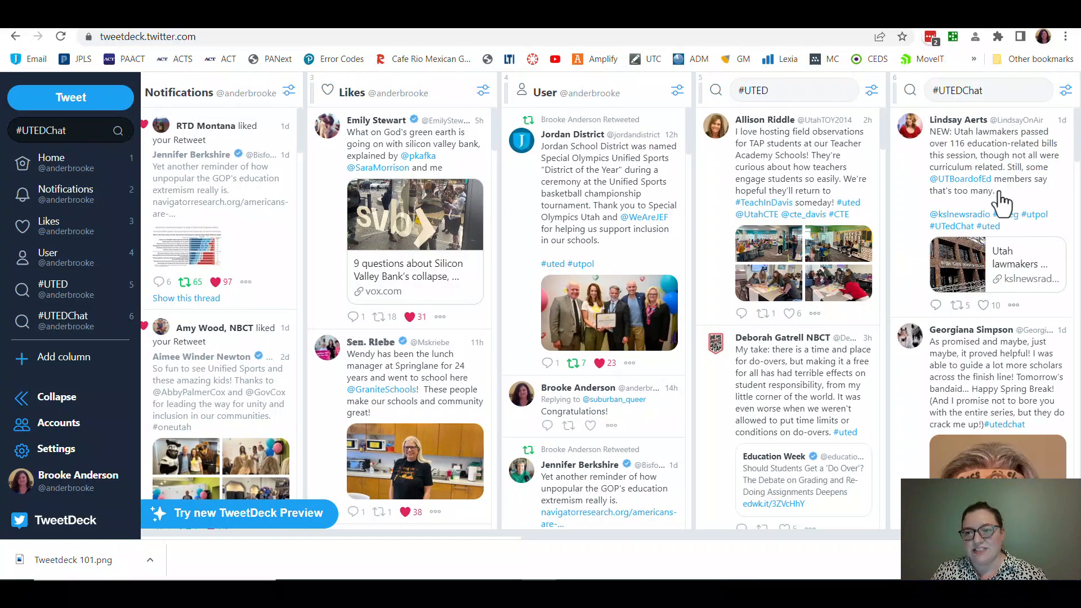
scroll(980, 185, down, 2)
scroll(981, 185, down, 10)
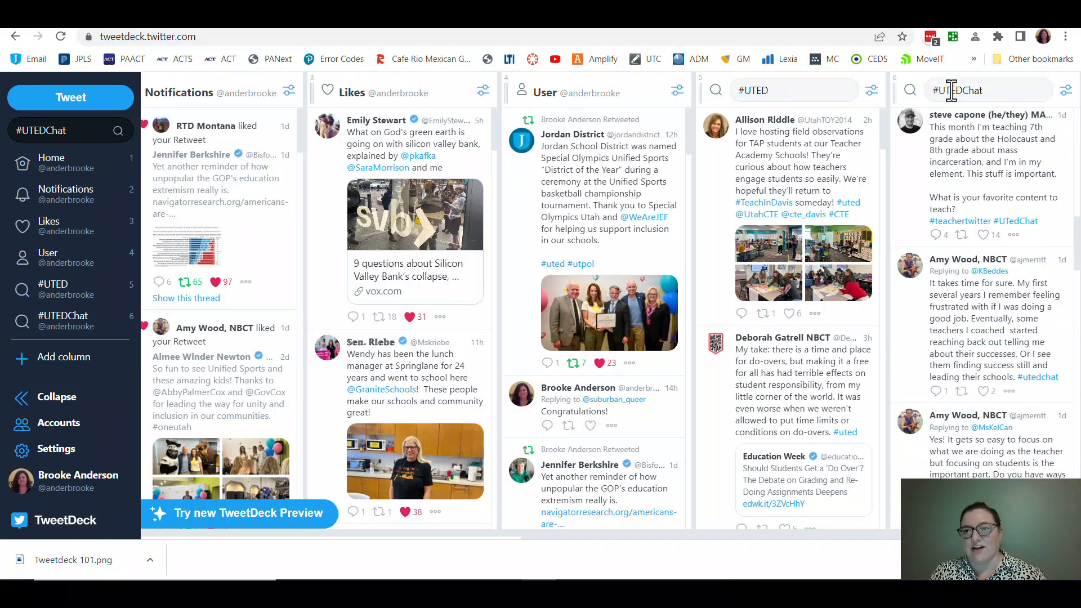
scroll(1016, 239, down, 6)
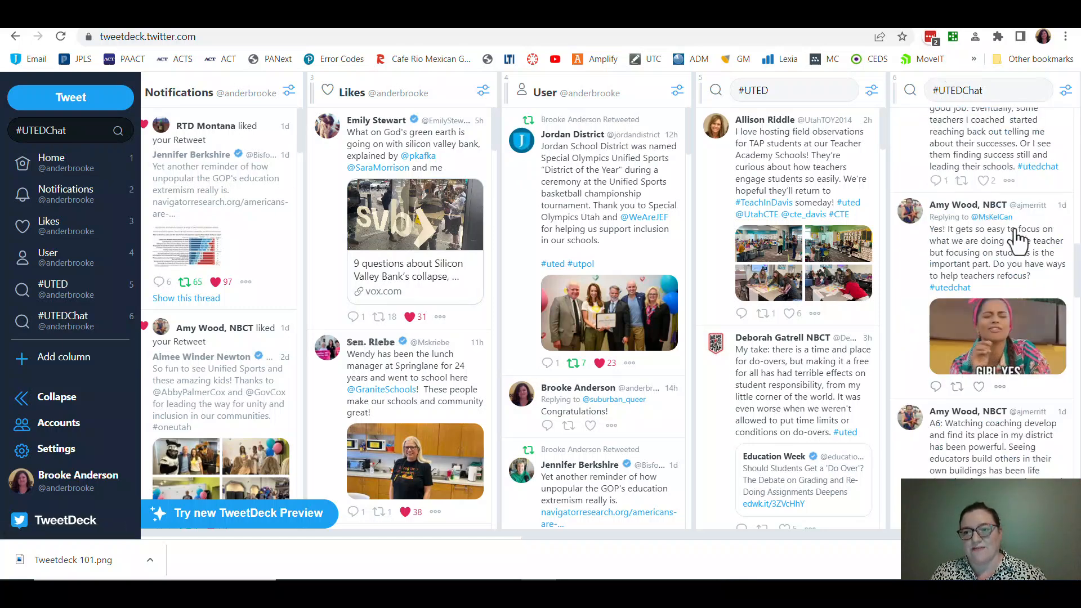
scroll(1016, 239, up, 5)
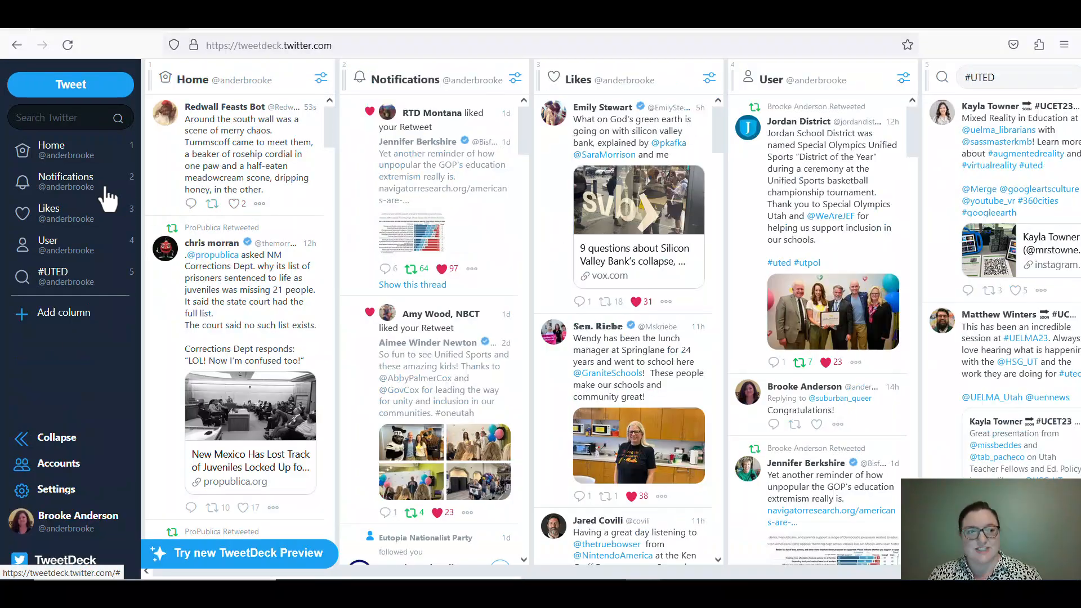
Add a search column for the conference hashtag #UCET23 directly after the #UTED column.
click(65, 119)
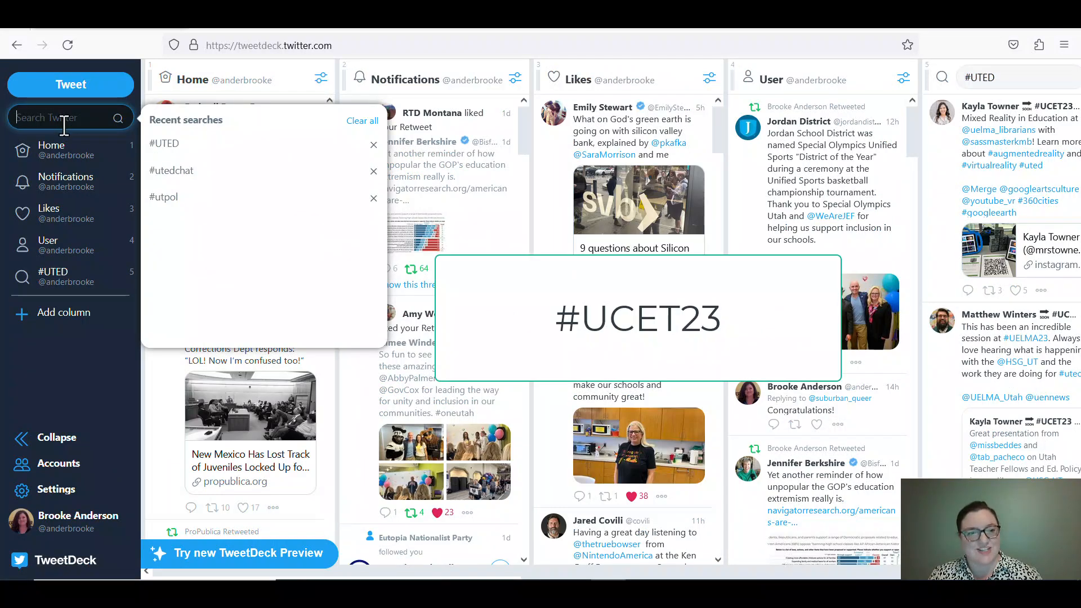
text(#UCET23)
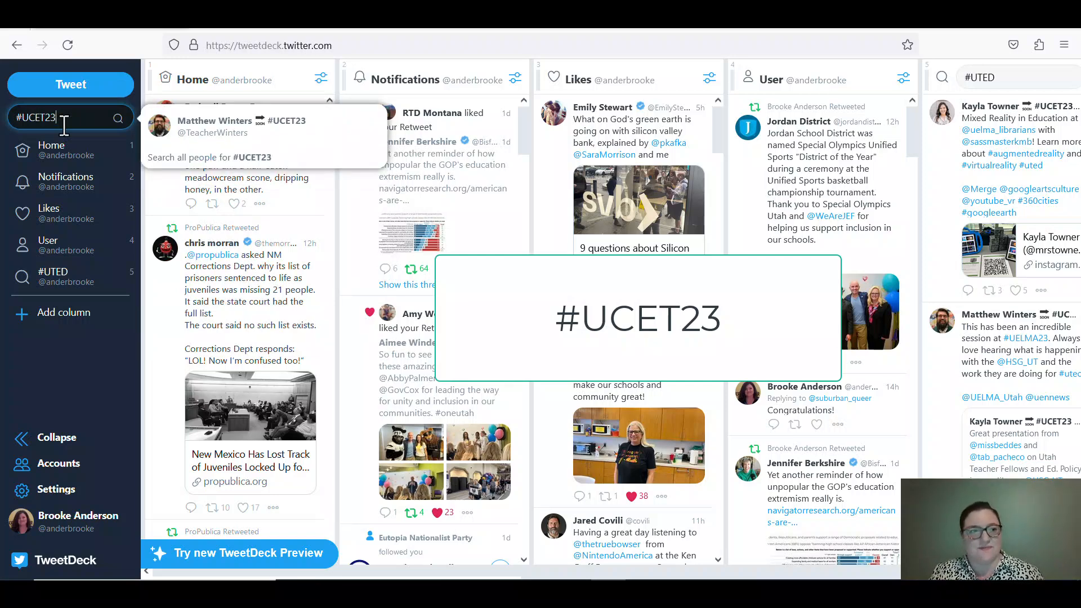
key(Return)
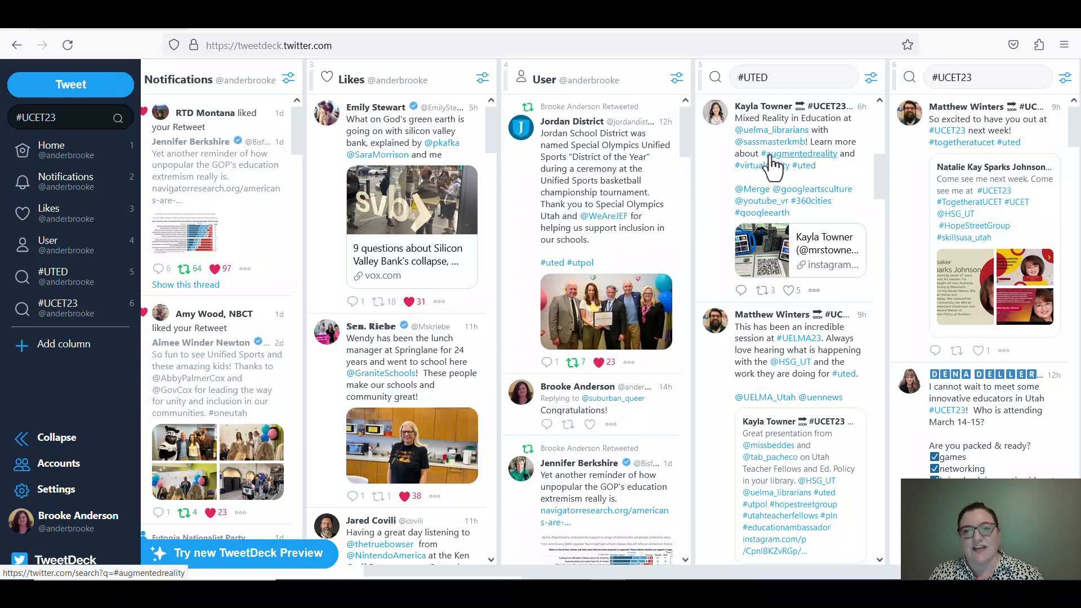
click(771, 158)
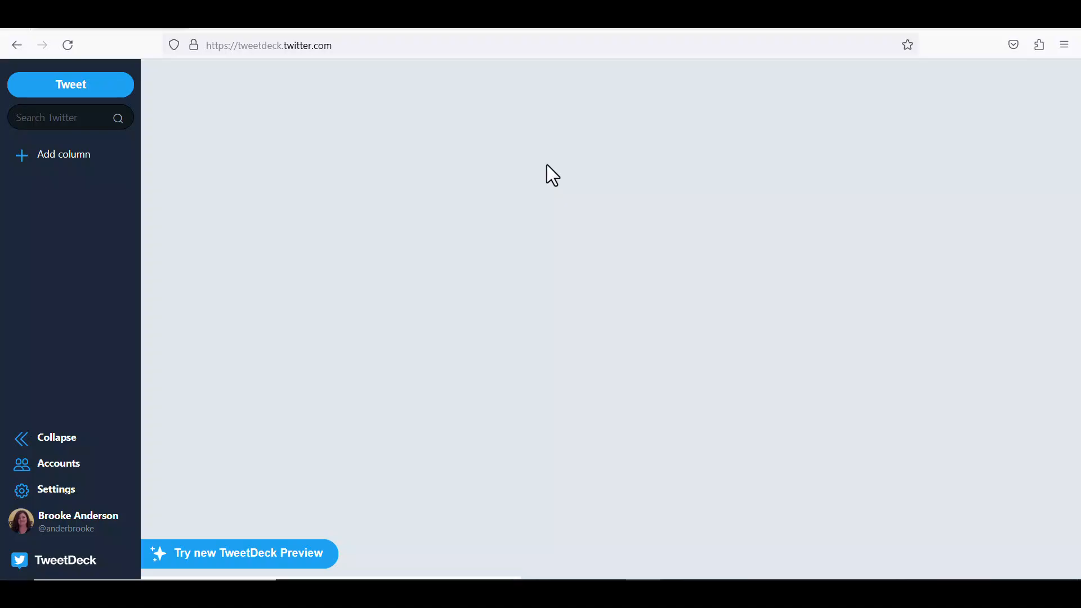
Add a search column for the hashtag #UTED as the first column of the empty deck.
click(76, 160)
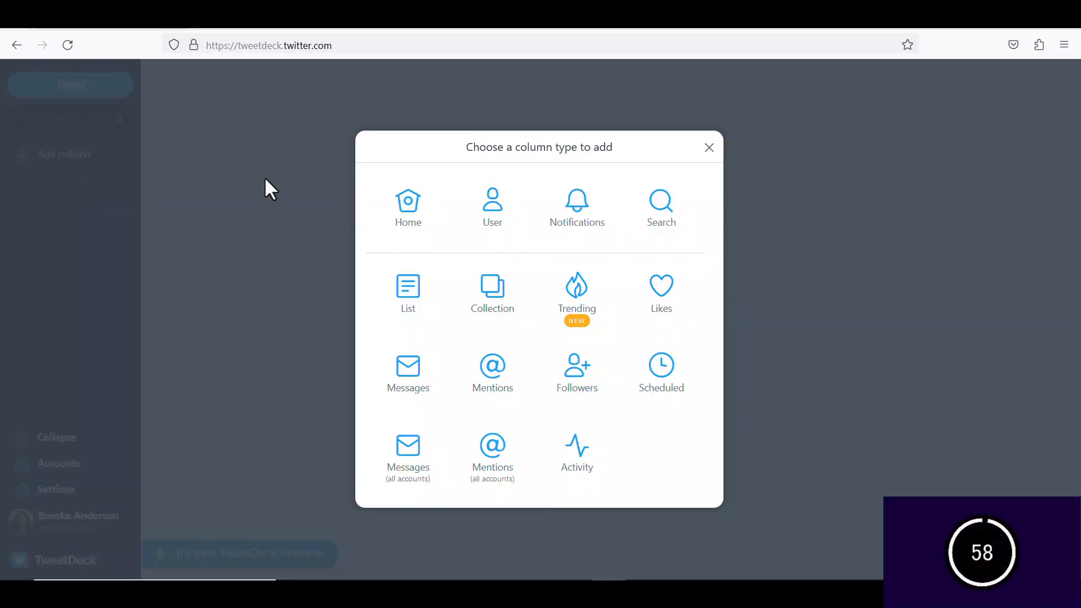
click(661, 203)
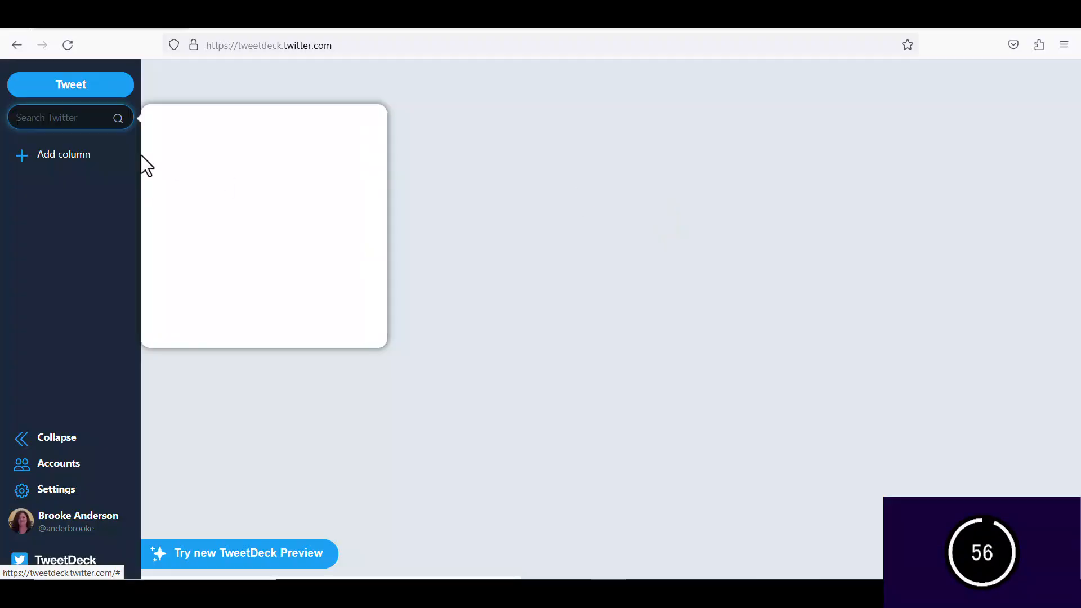
text(#UTED)
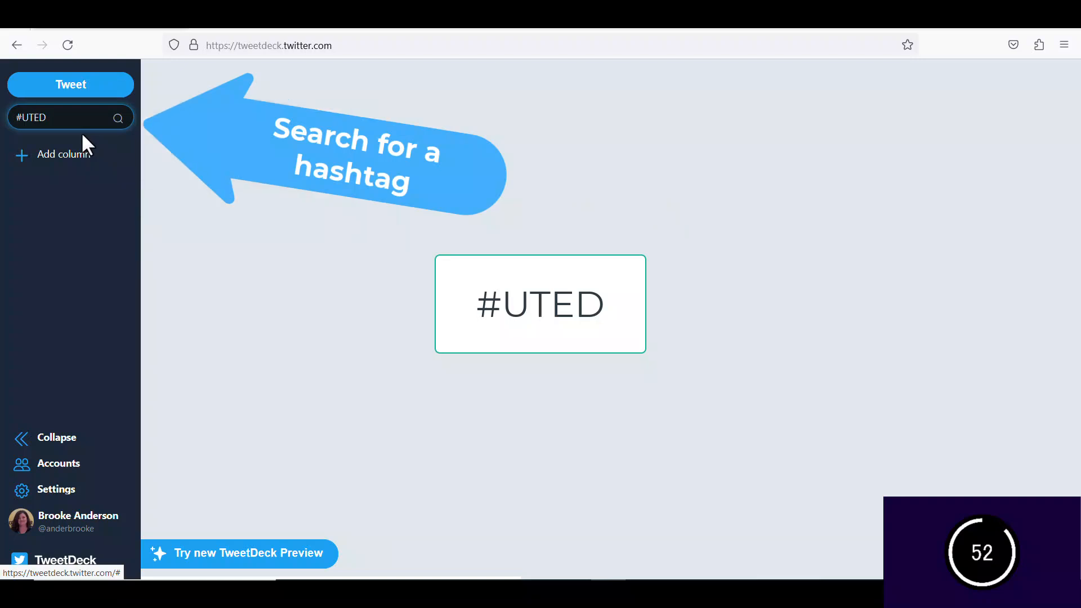
key(Return)
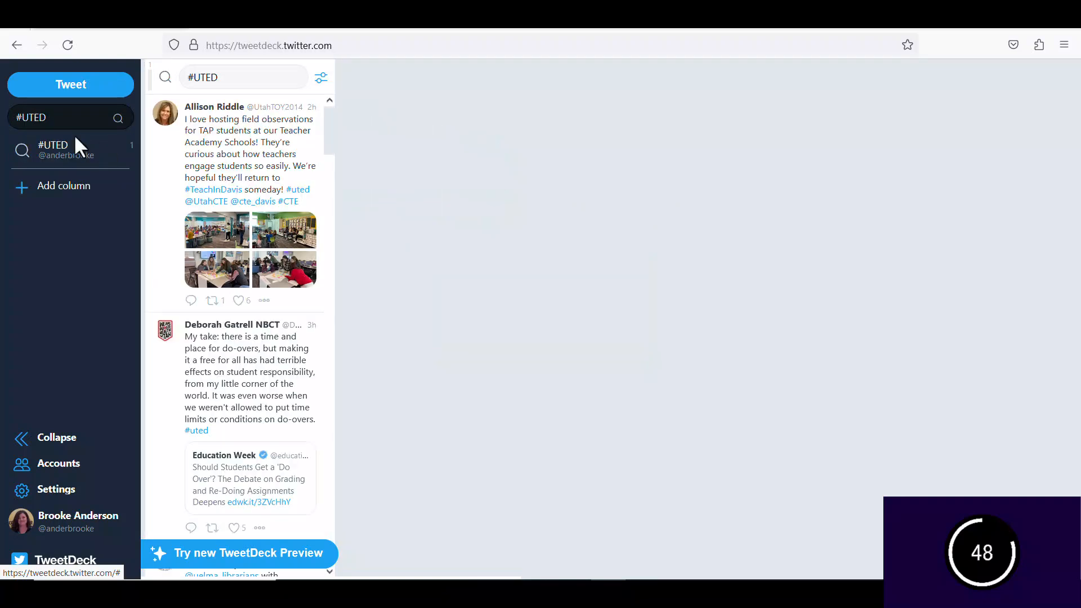
Add a search column for #UTEDChat as the second column, after #UTED.
triple_click(65, 117)
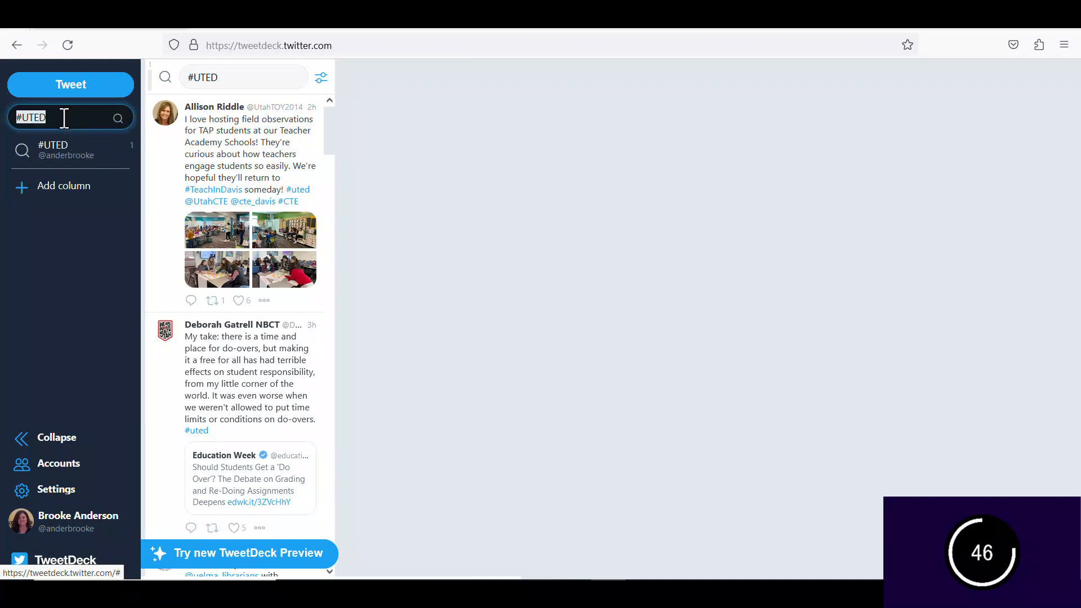
click(64, 117)
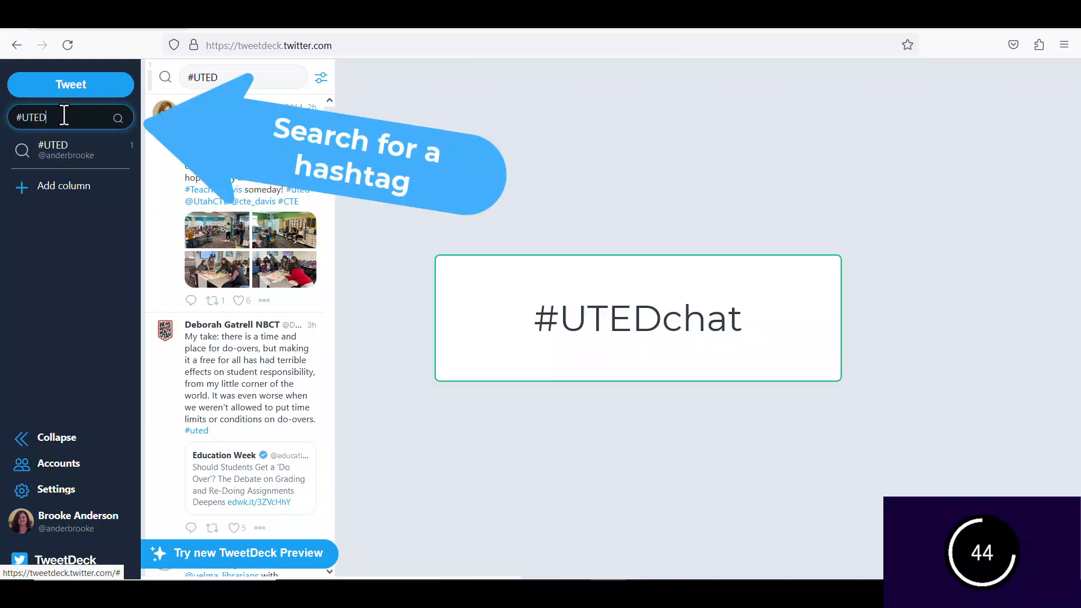
text(Cha)
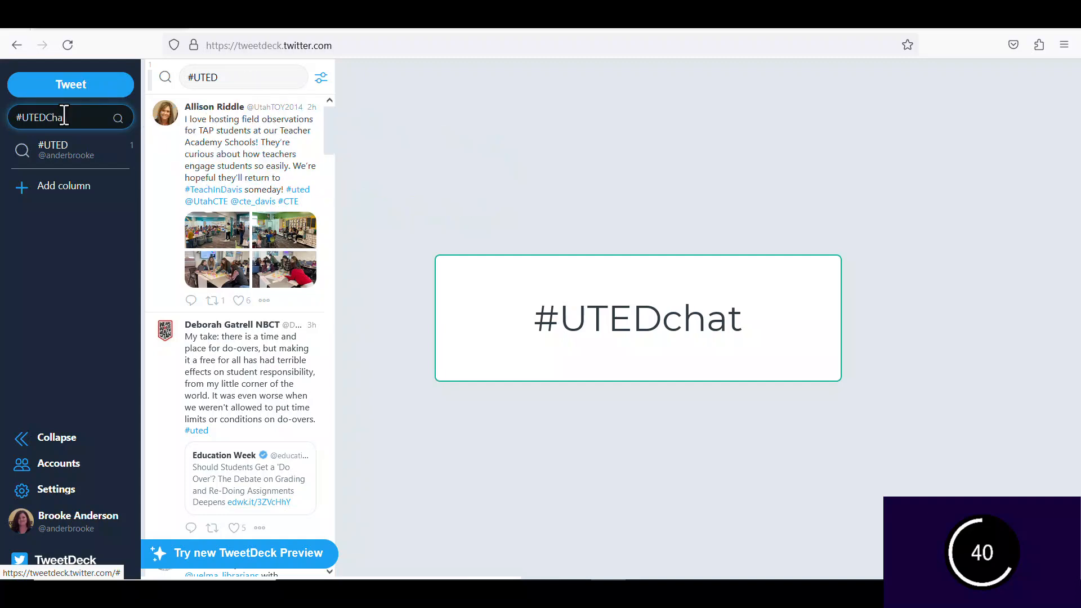
key(Return)
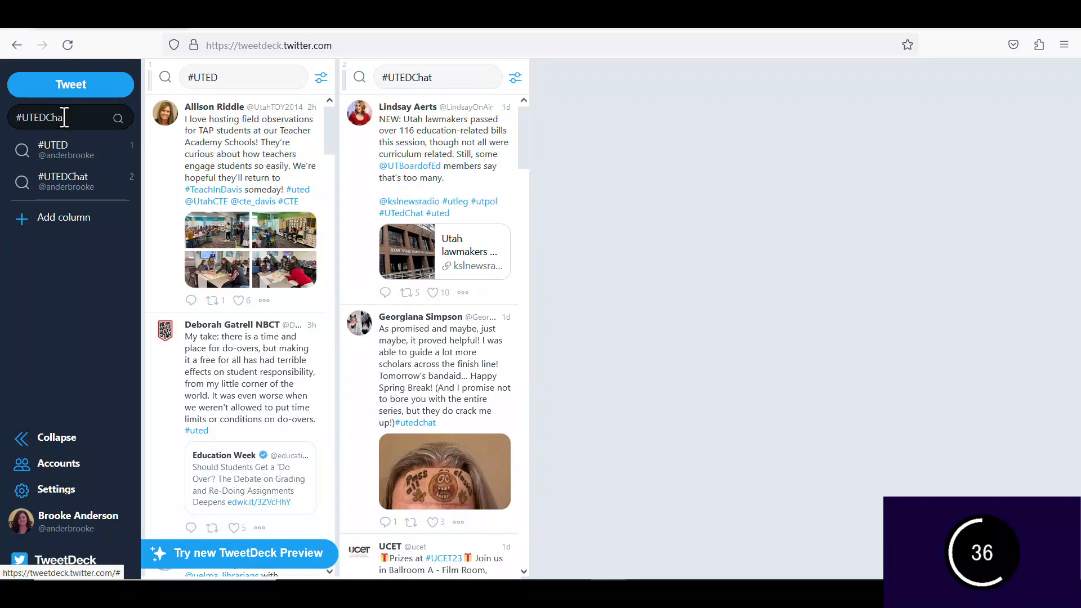
Add a search column for #UCET23 as the third column, after #UTEDChat.
click(65, 117)
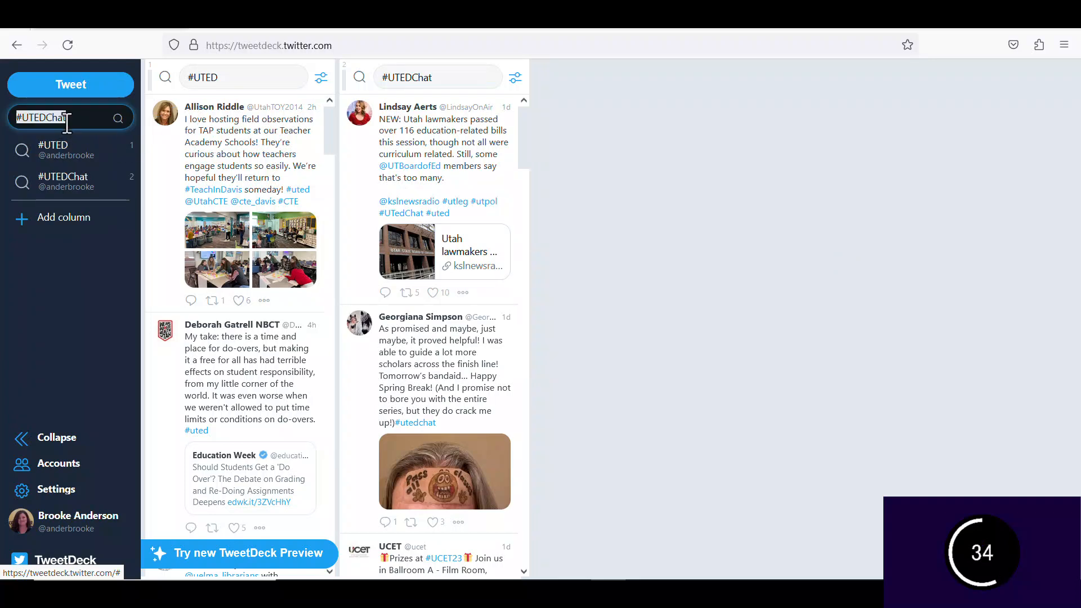
text(#)
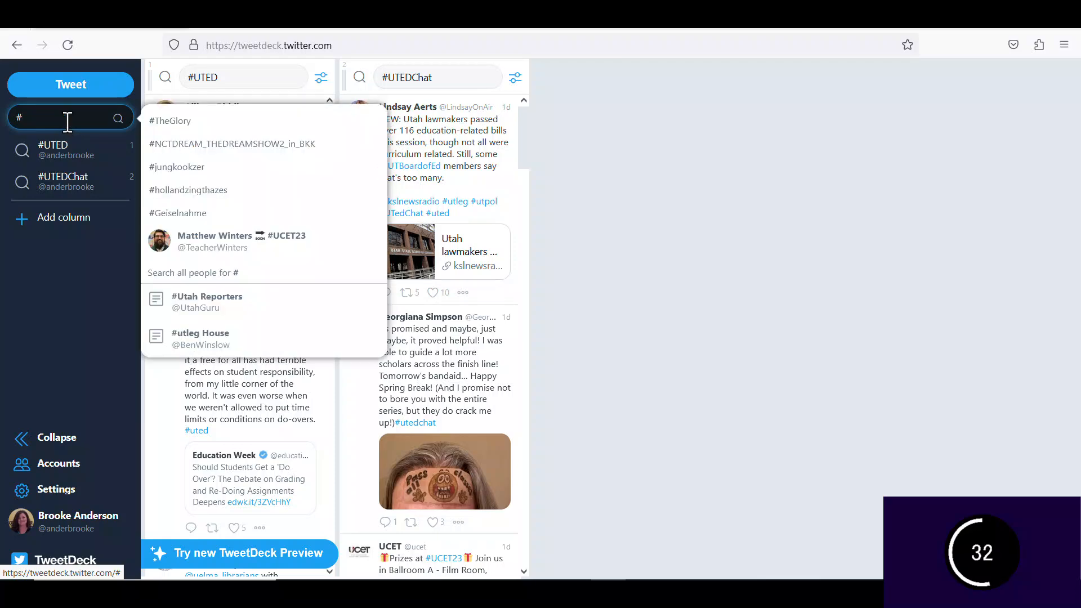
text(UCET)
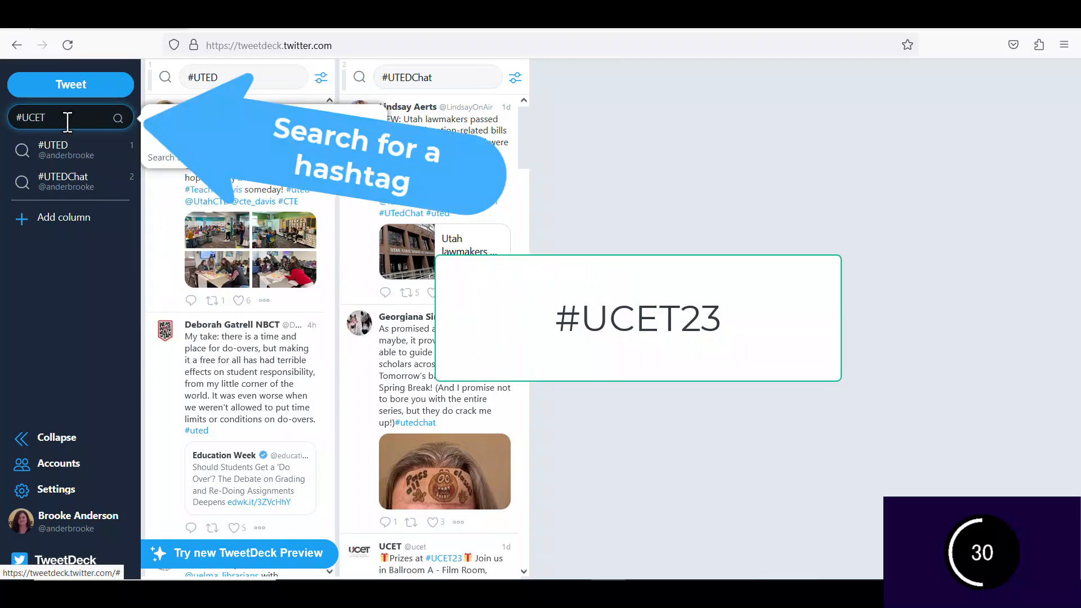
text(23)
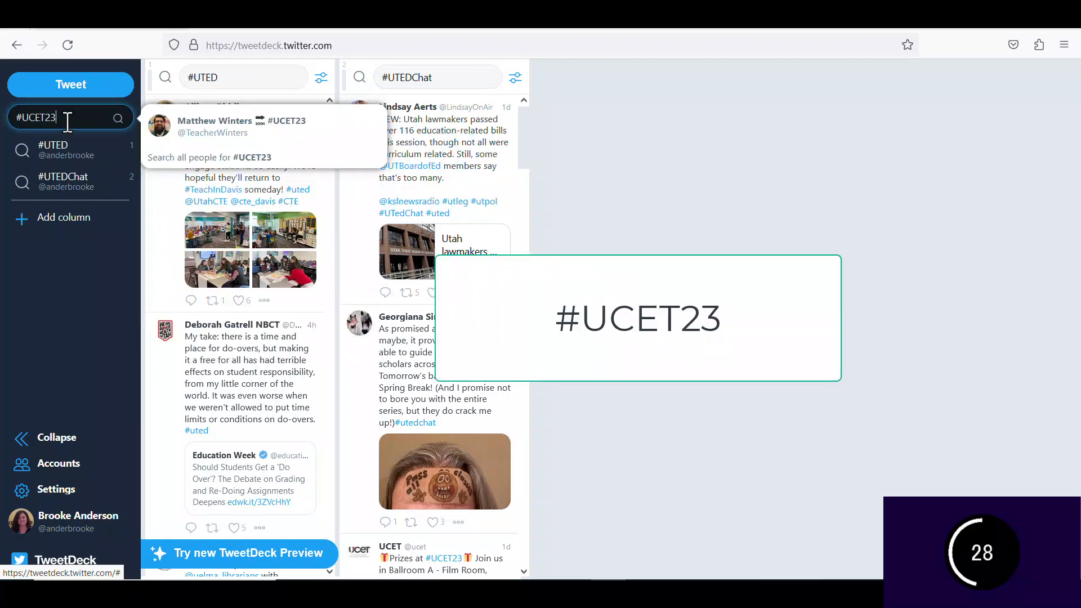
key(Return)
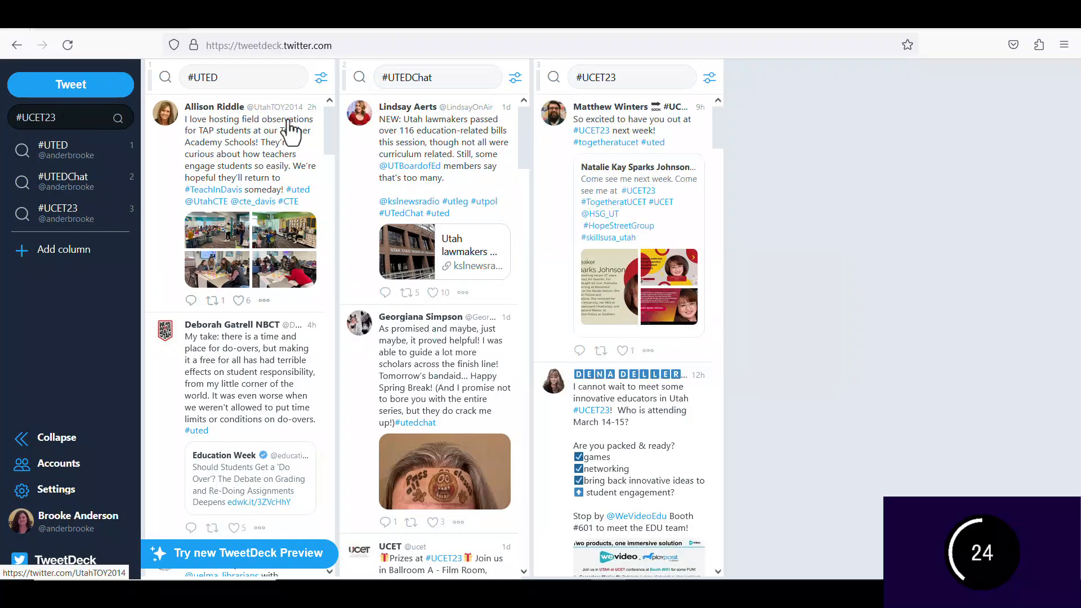
click(454, 204)
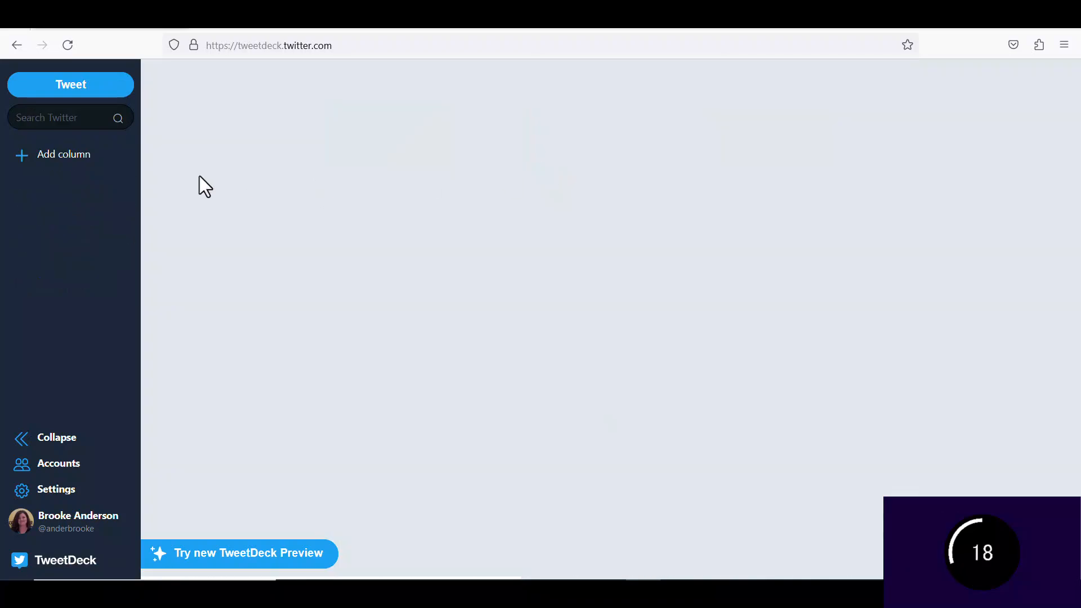
Add a search column for the hashtag #UTED to the empty deck.
click(80, 164)
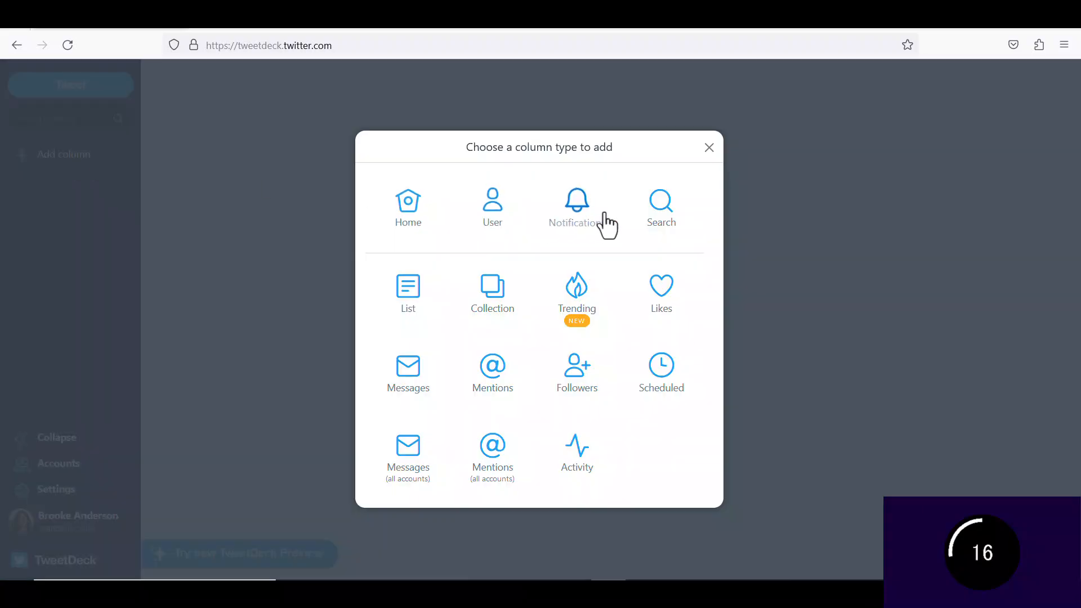
click(662, 208)
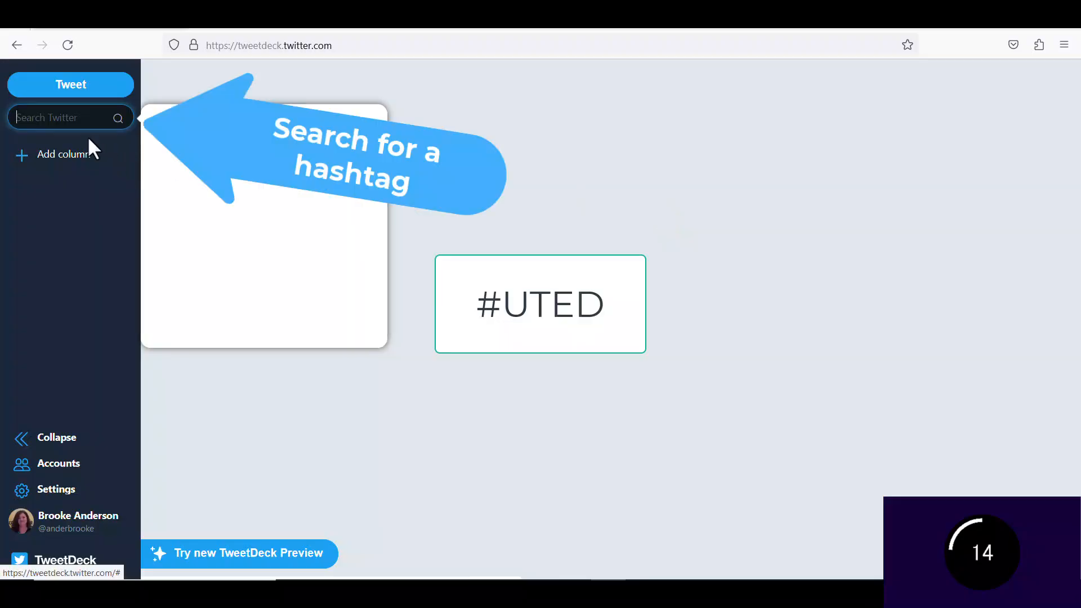
text(#)
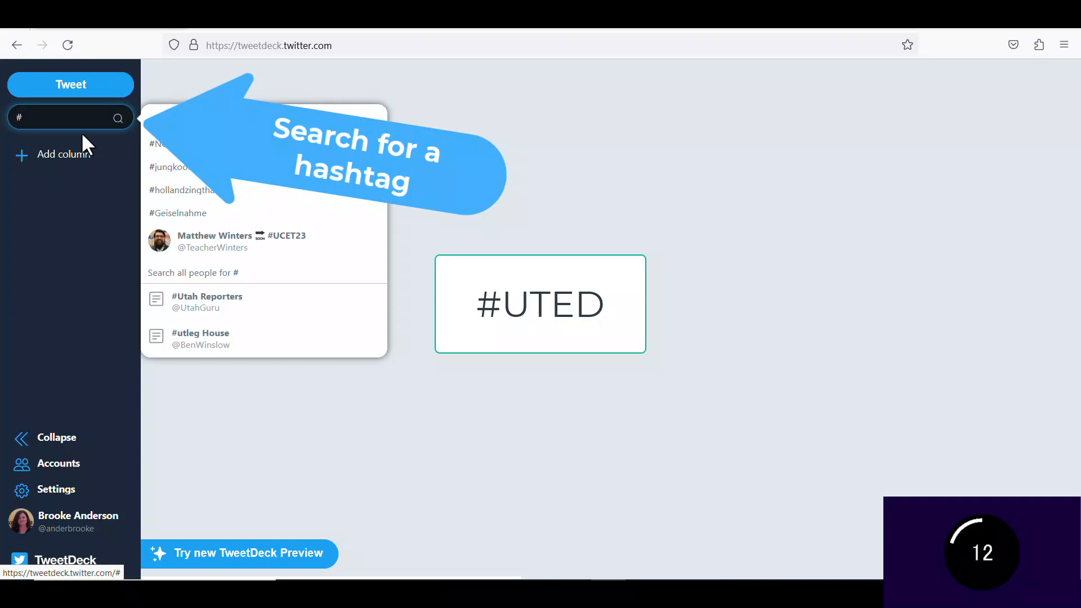
text(UTED)
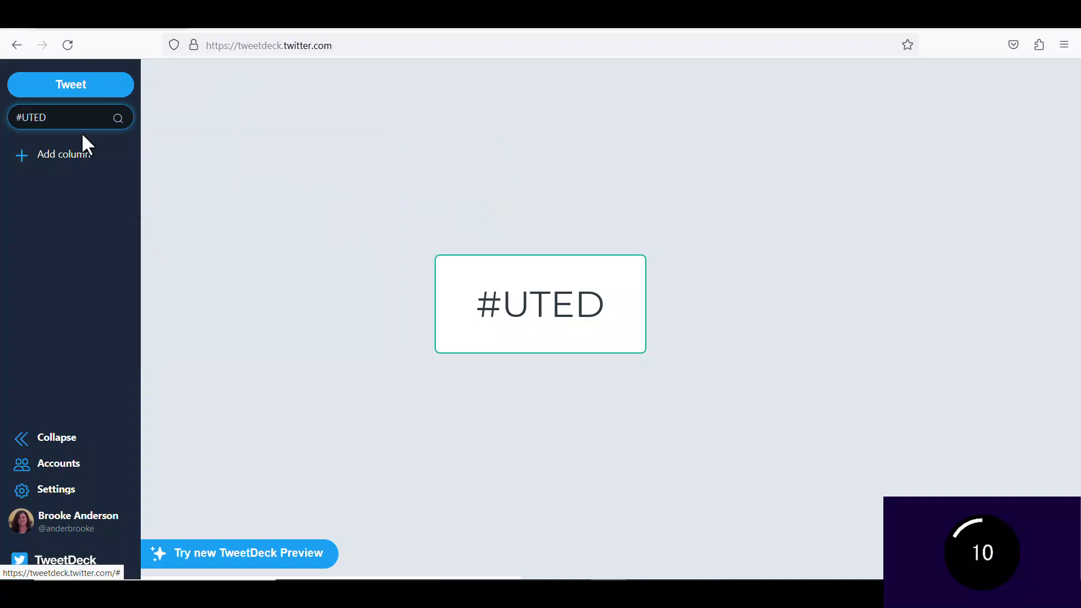
key(Return)
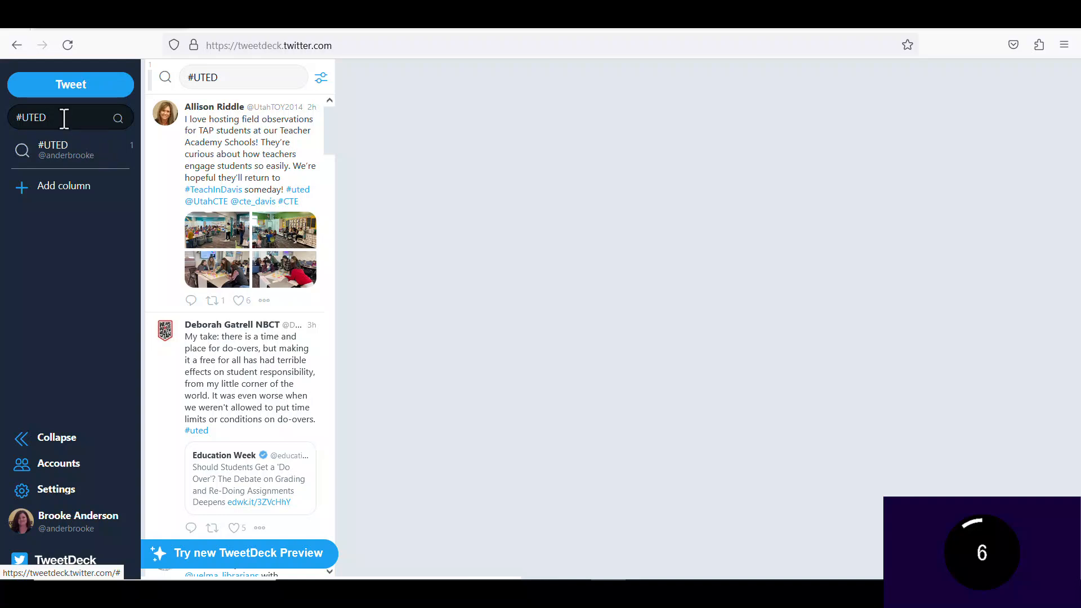
Change the Twitter search term to the chat hashtag #UTEDChat.
click(64, 118)
click(65, 118)
text(Cha)
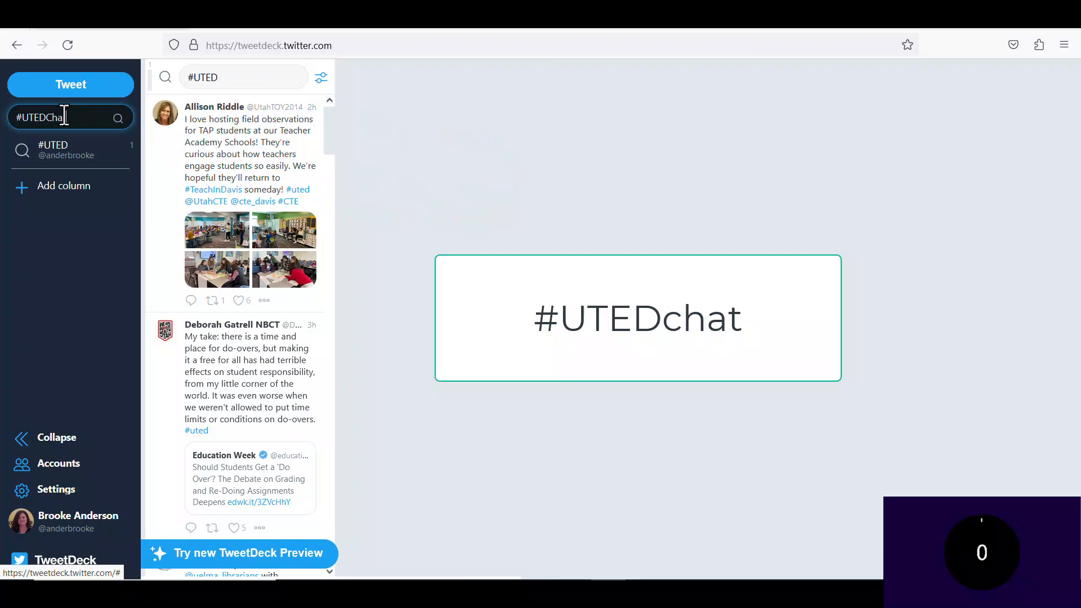
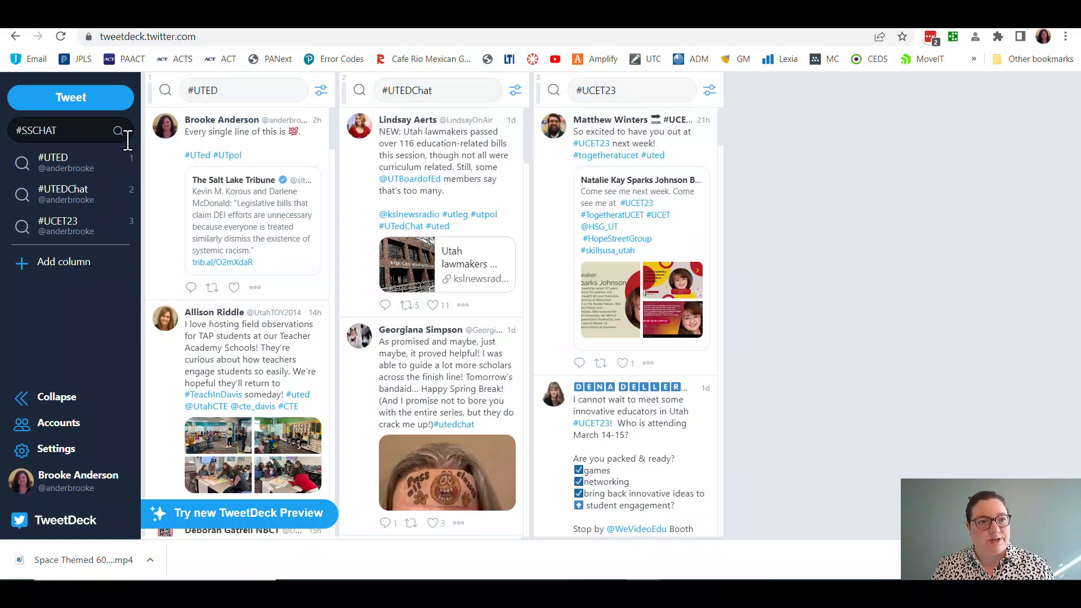
click(49, 262)
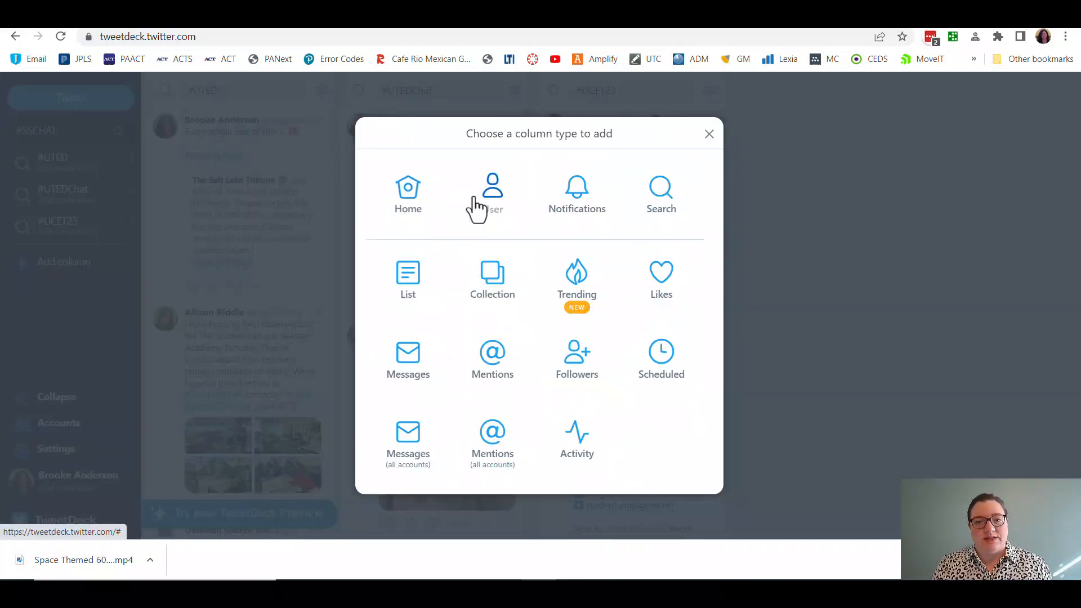
click(491, 194)
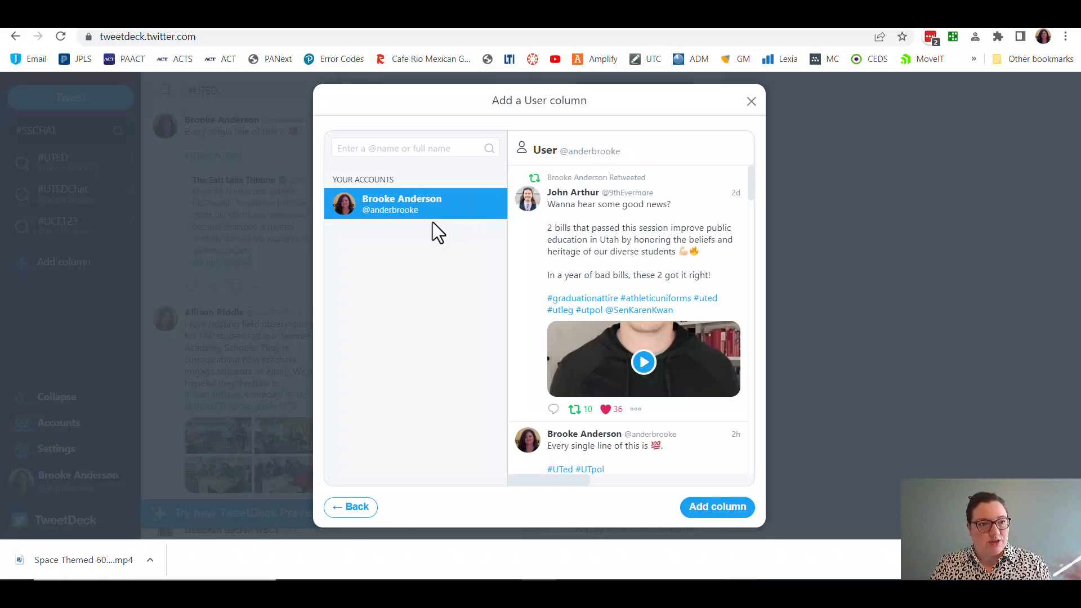
click(376, 146)
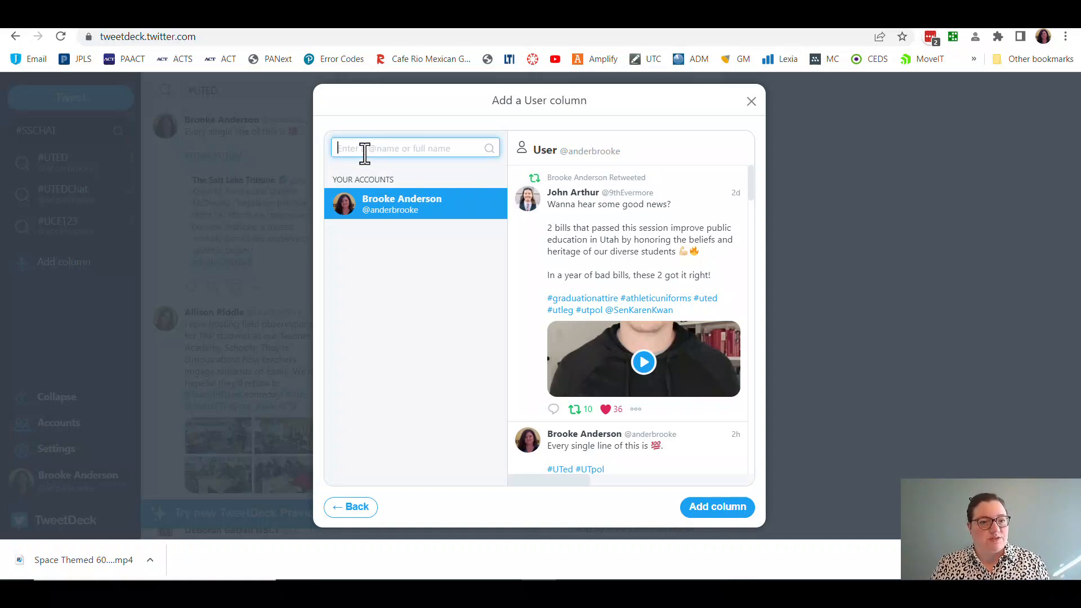
text(@)
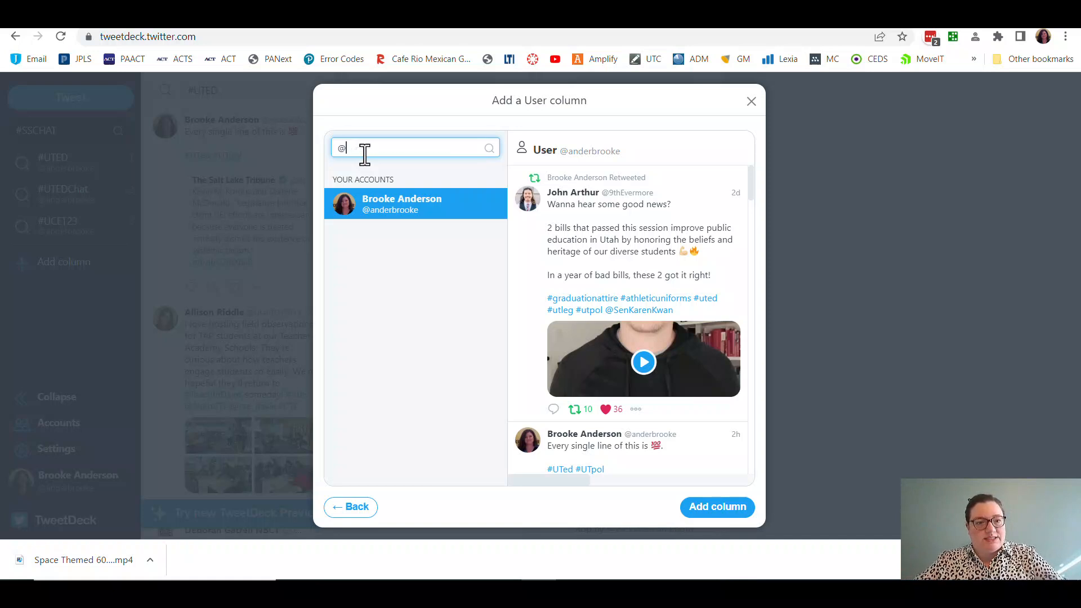
text(ut)
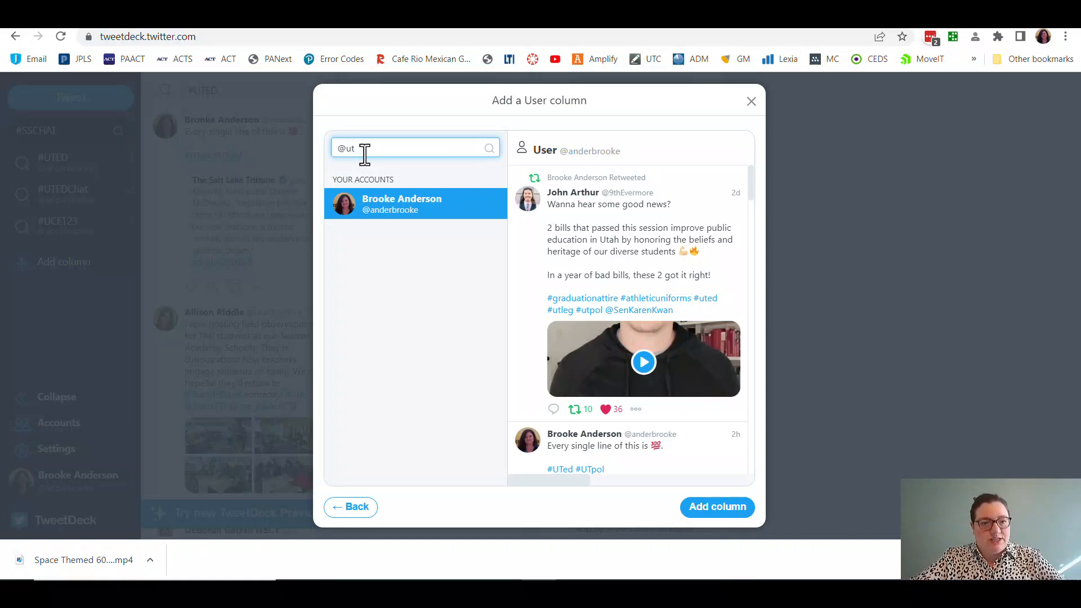
text(boardofed)
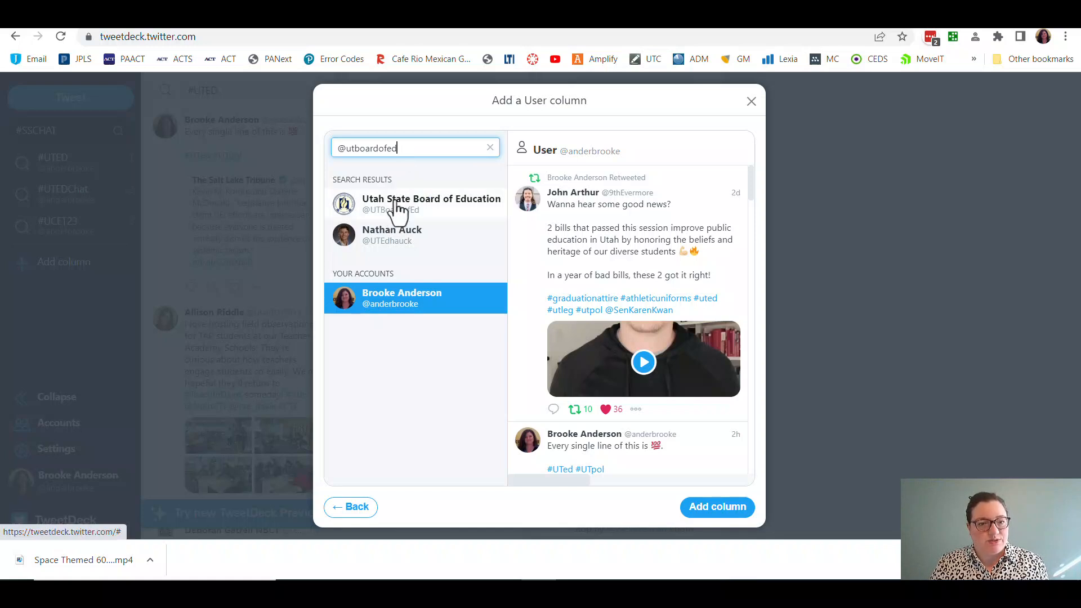
click(397, 208)
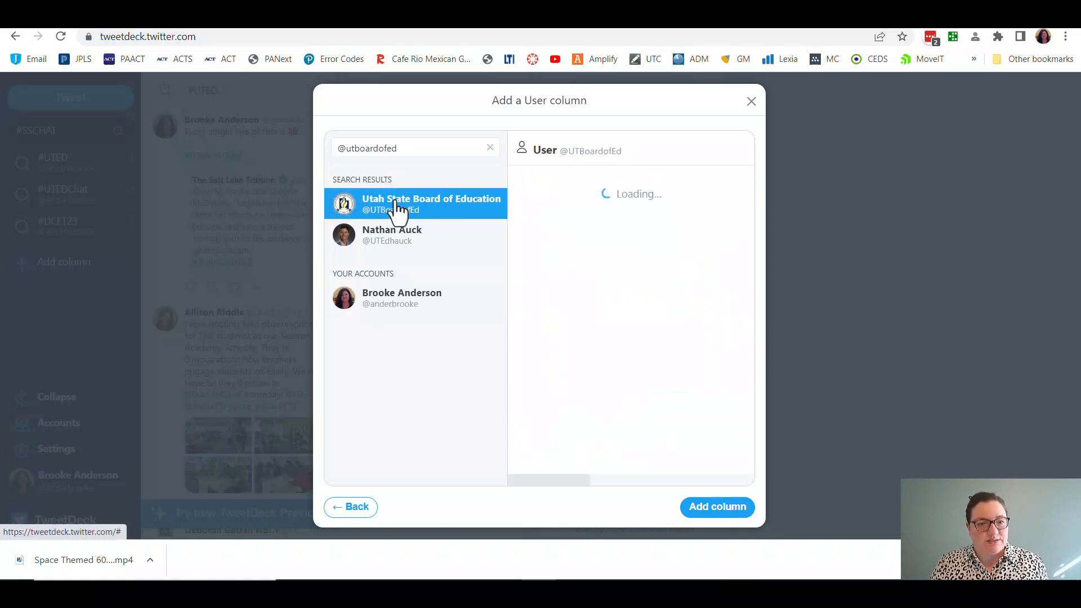
click(704, 509)
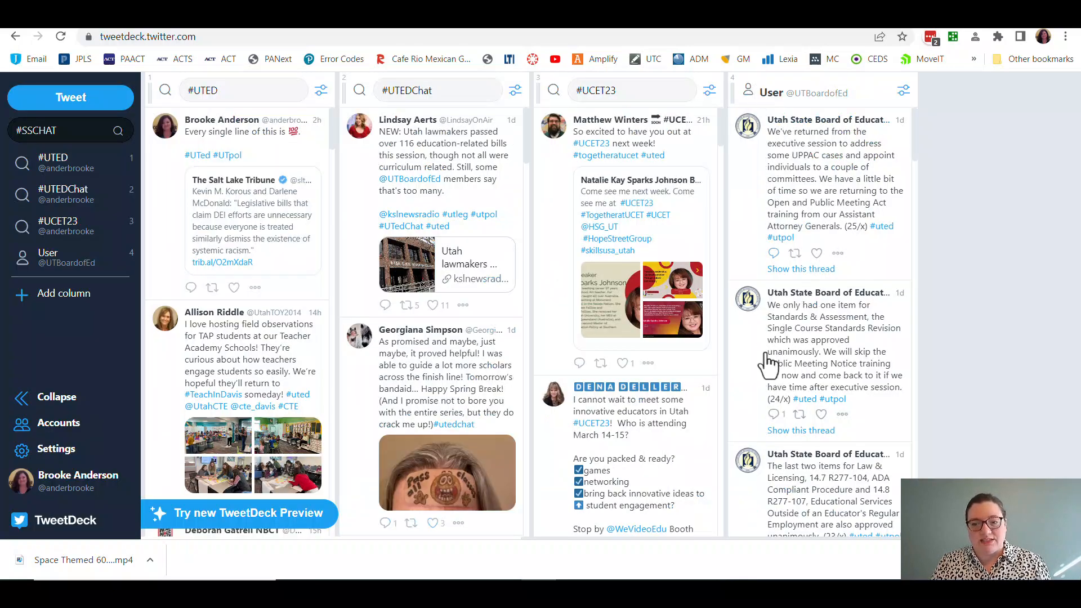
scroll(768, 365, down, 15)
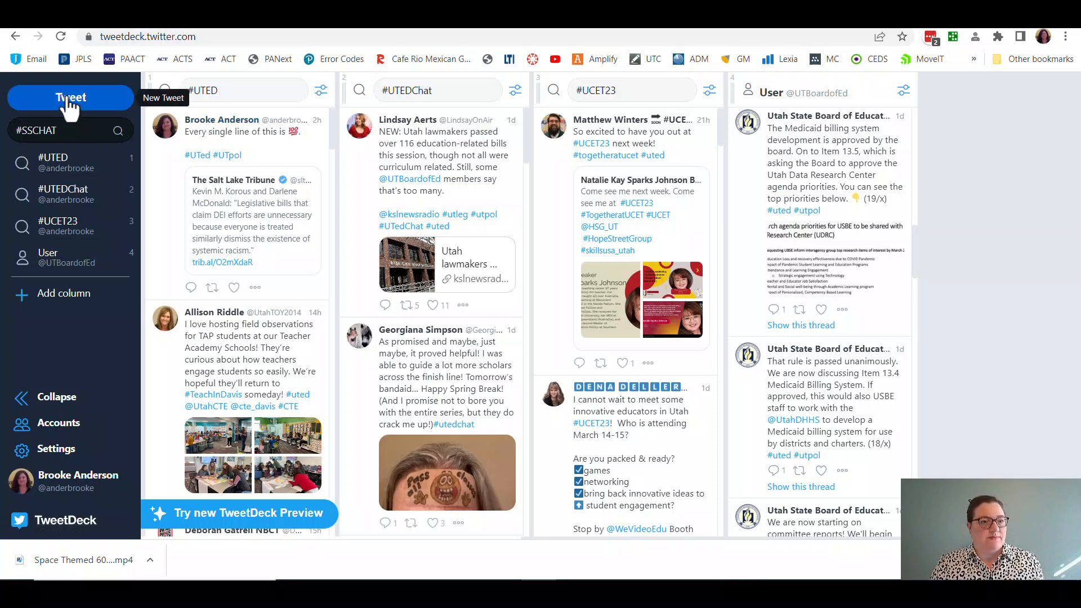
click(53, 291)
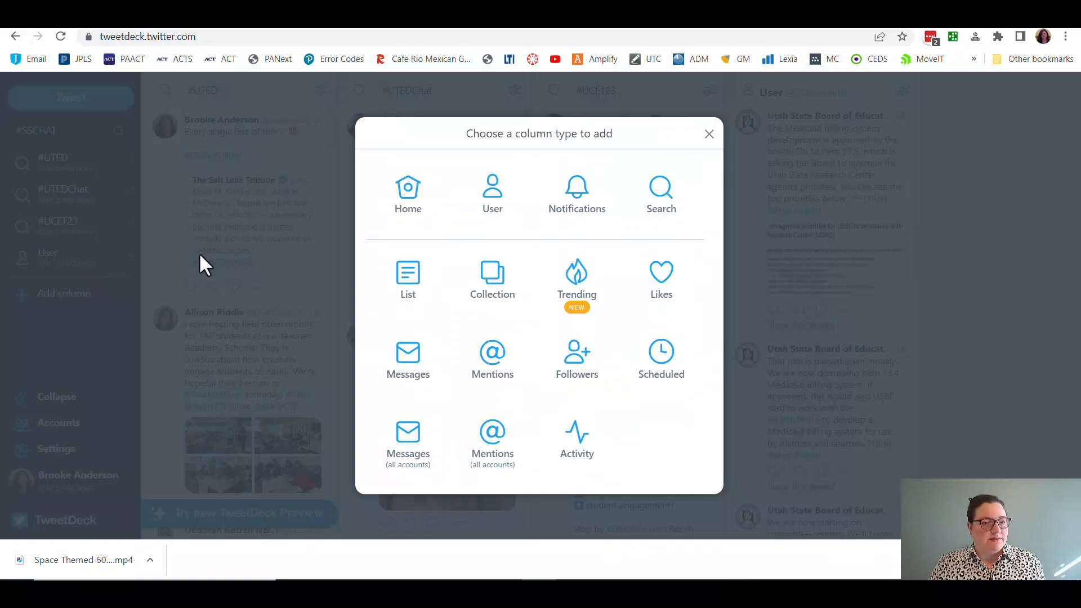
click(493, 199)
click(424, 147)
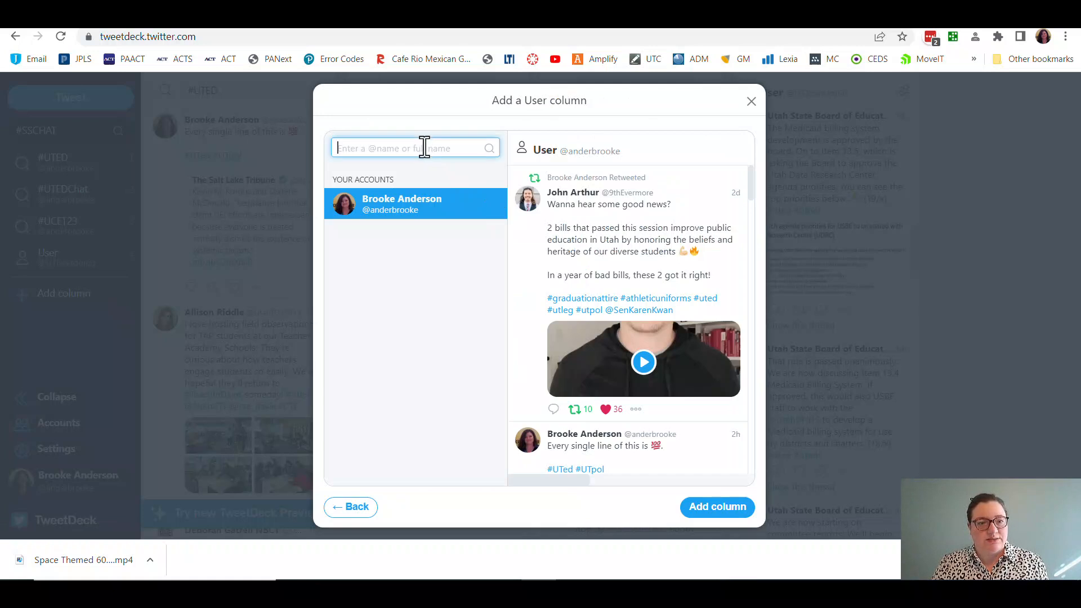
text(@uc)
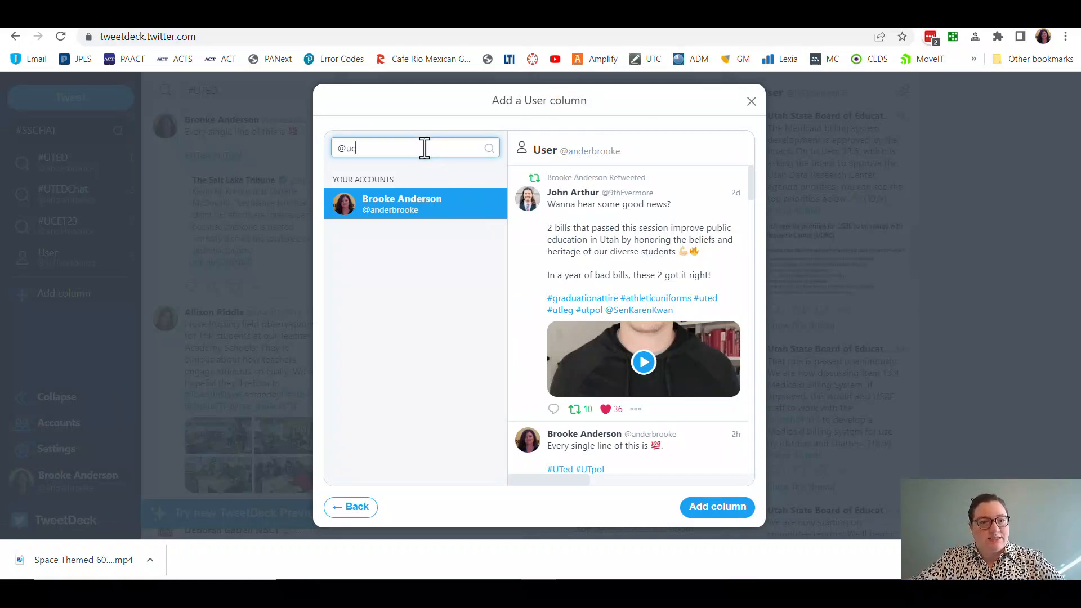
text(et)
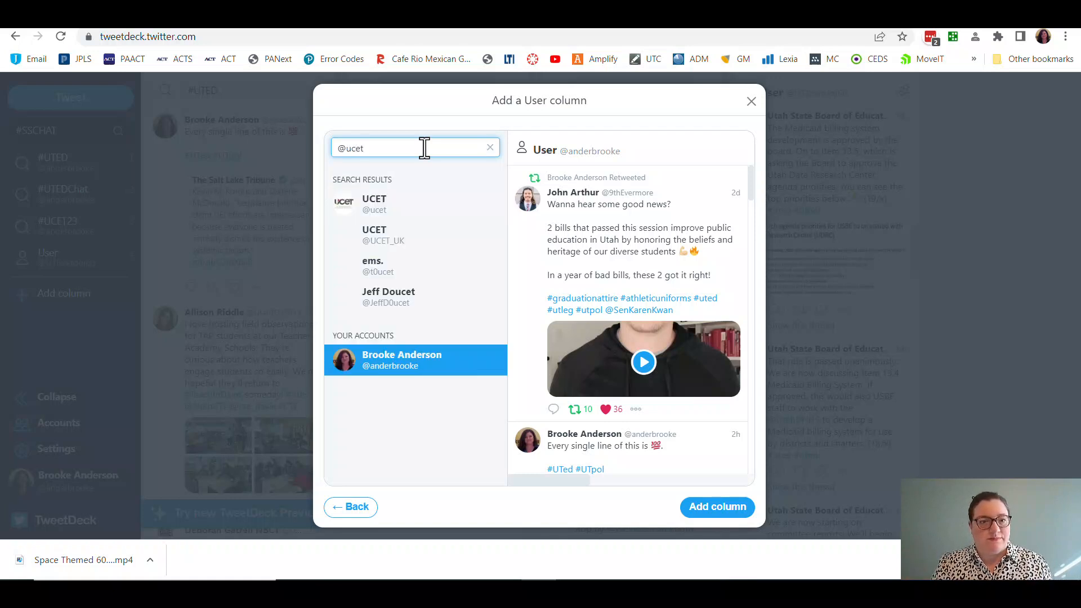
click(386, 217)
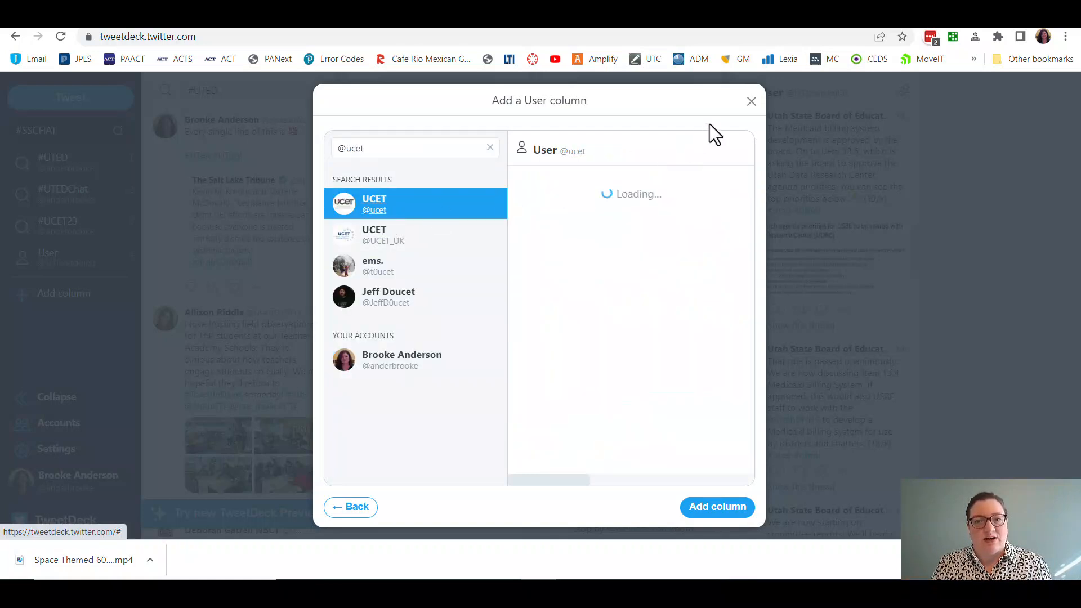
click(714, 513)
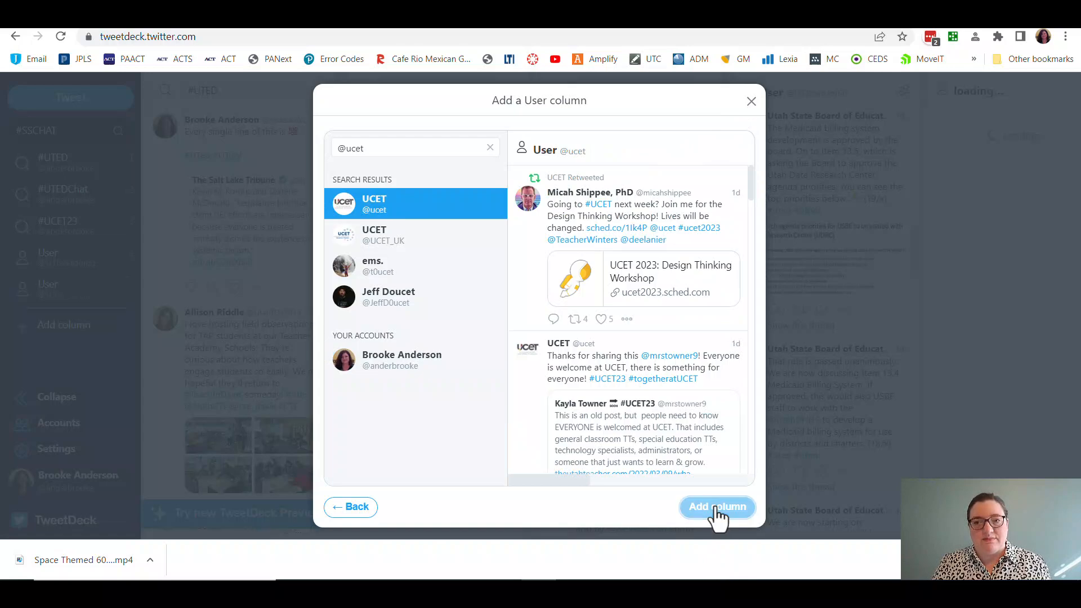
click(751, 104)
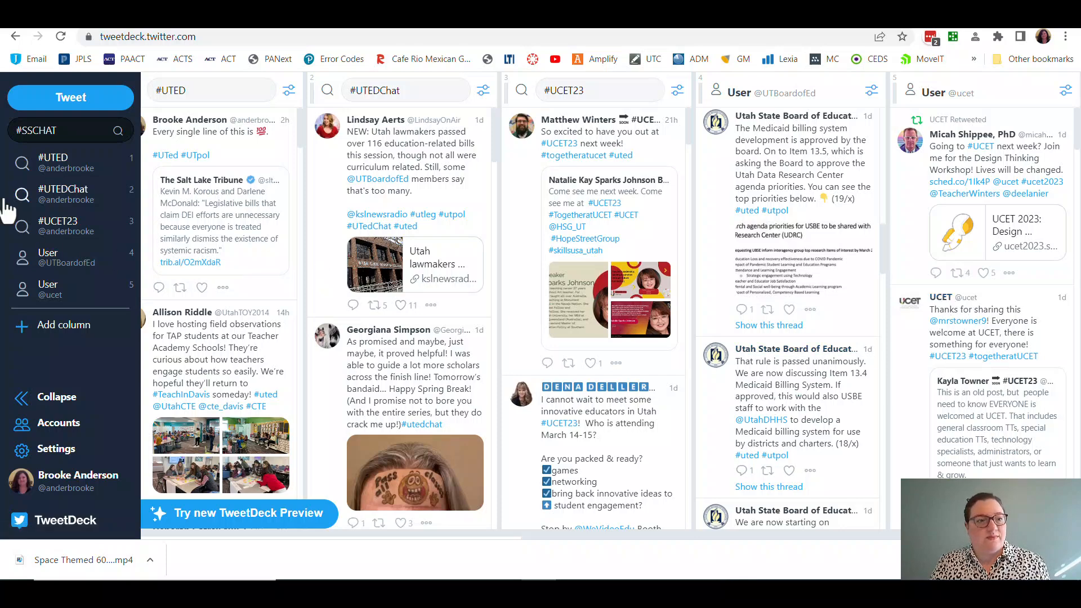
click(61, 327)
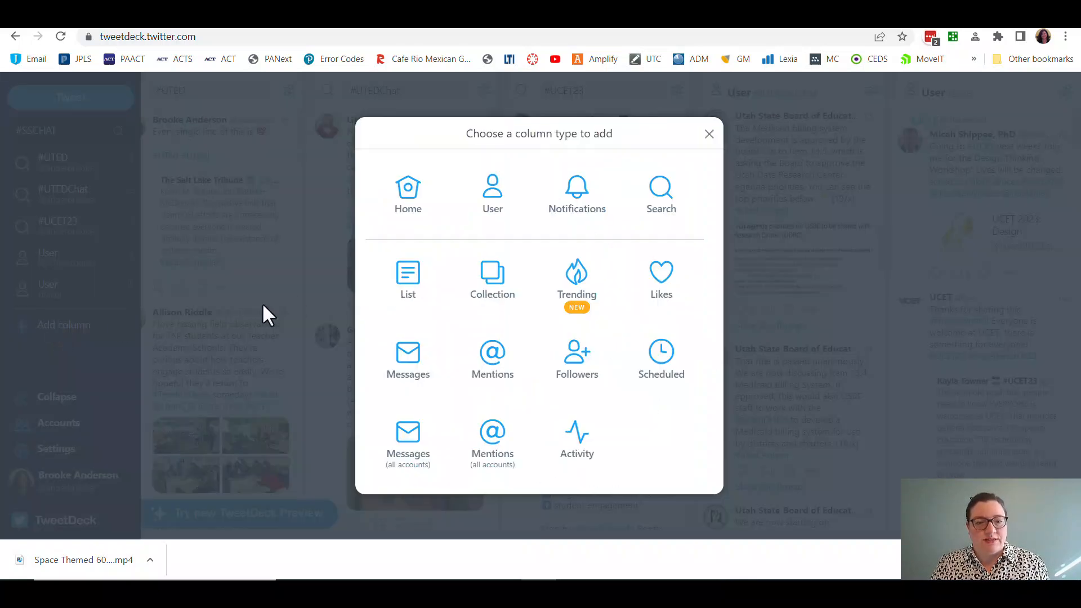
click(494, 217)
click(441, 150)
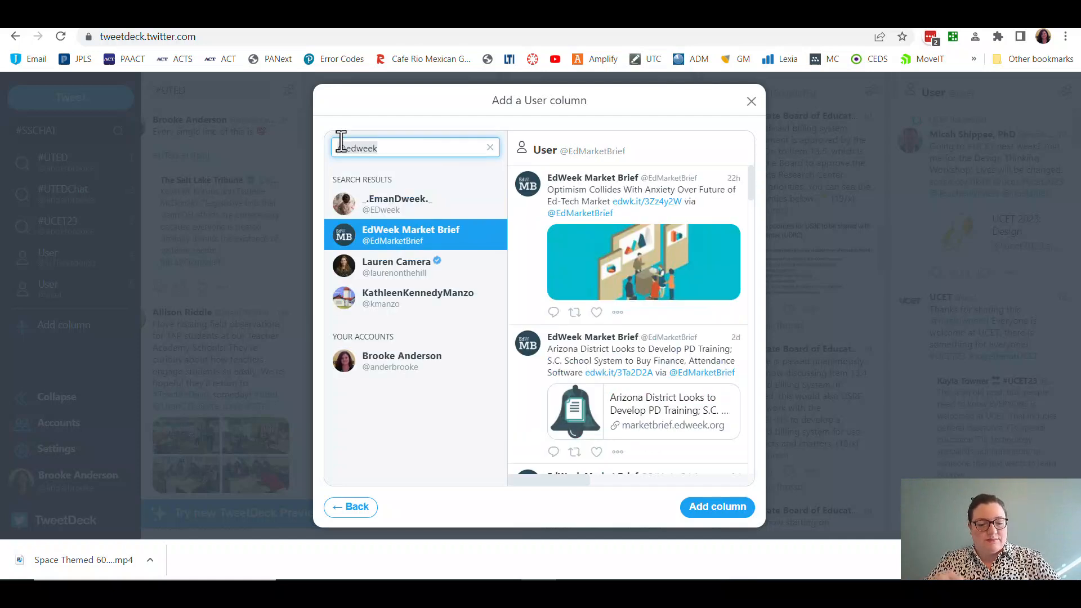
text(@educationwe)
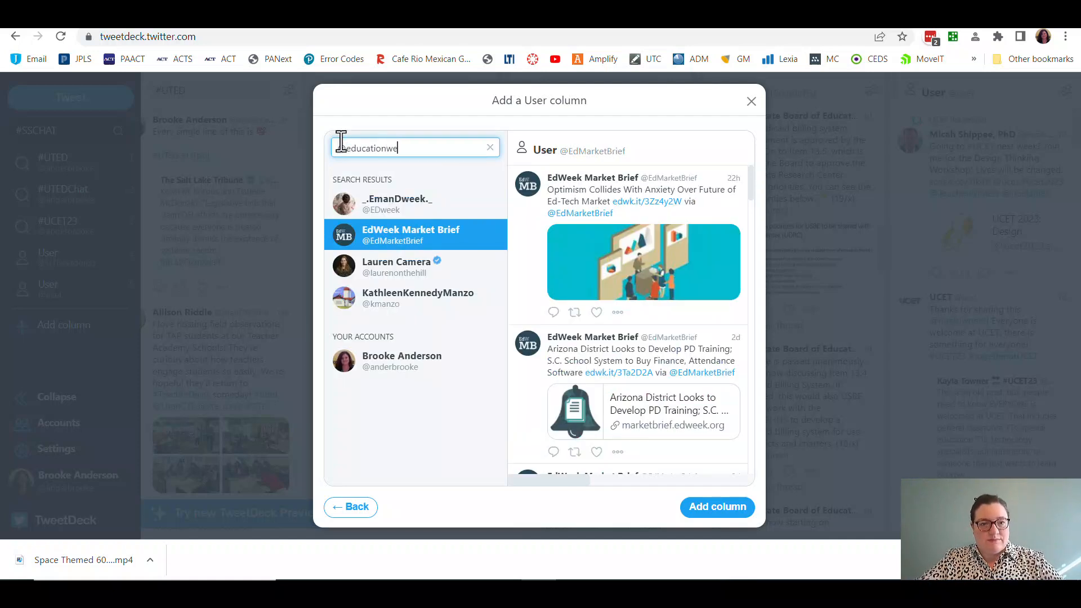
text(ek)
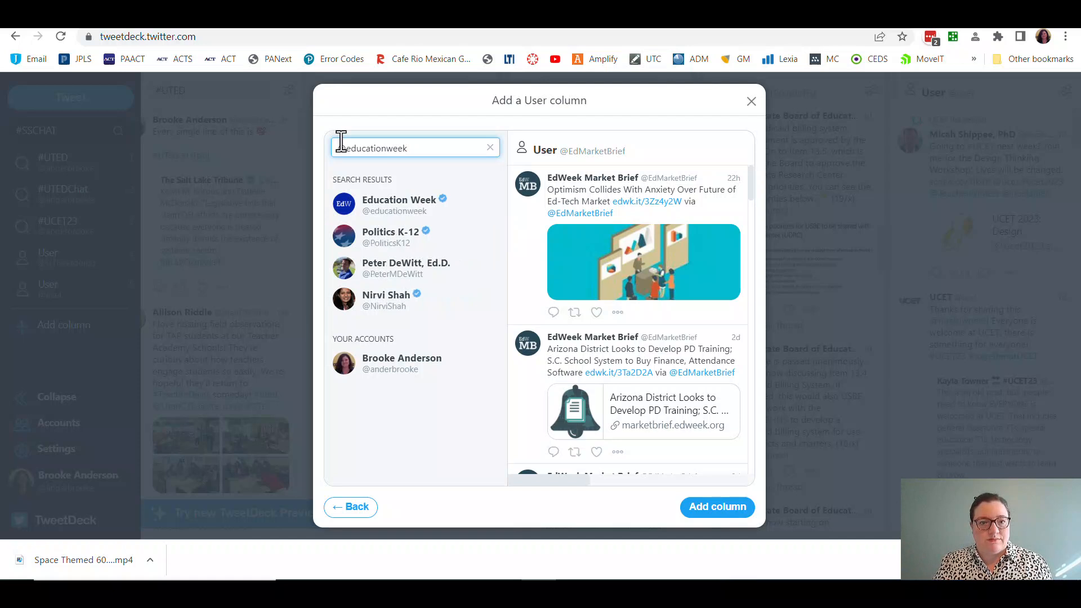
click(489, 149)
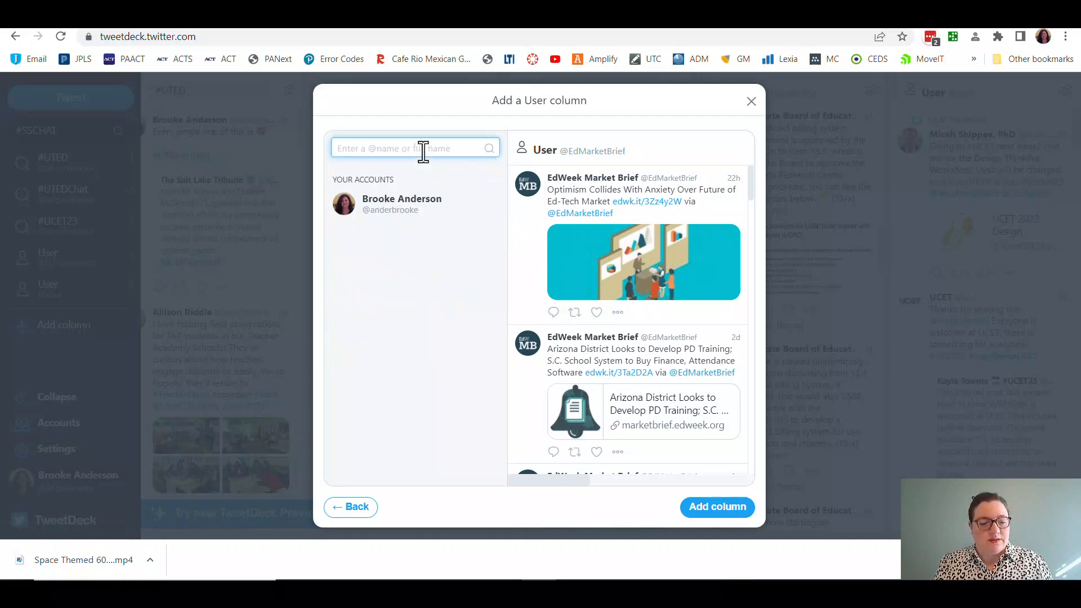
text(@edwe)
key(BackSpace)
key(BackSpace)
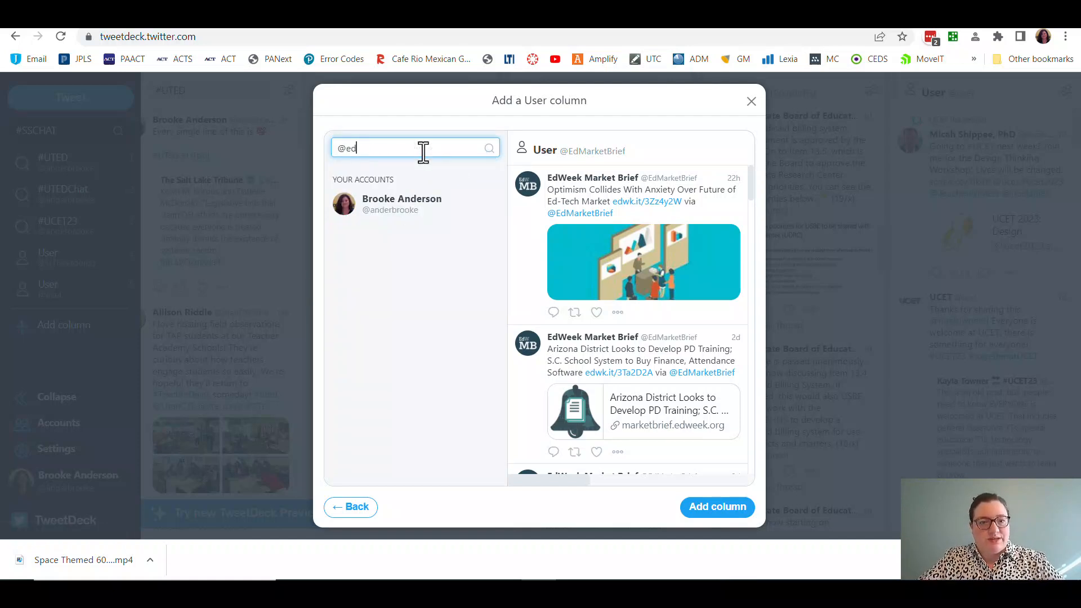
text(ucationweek)
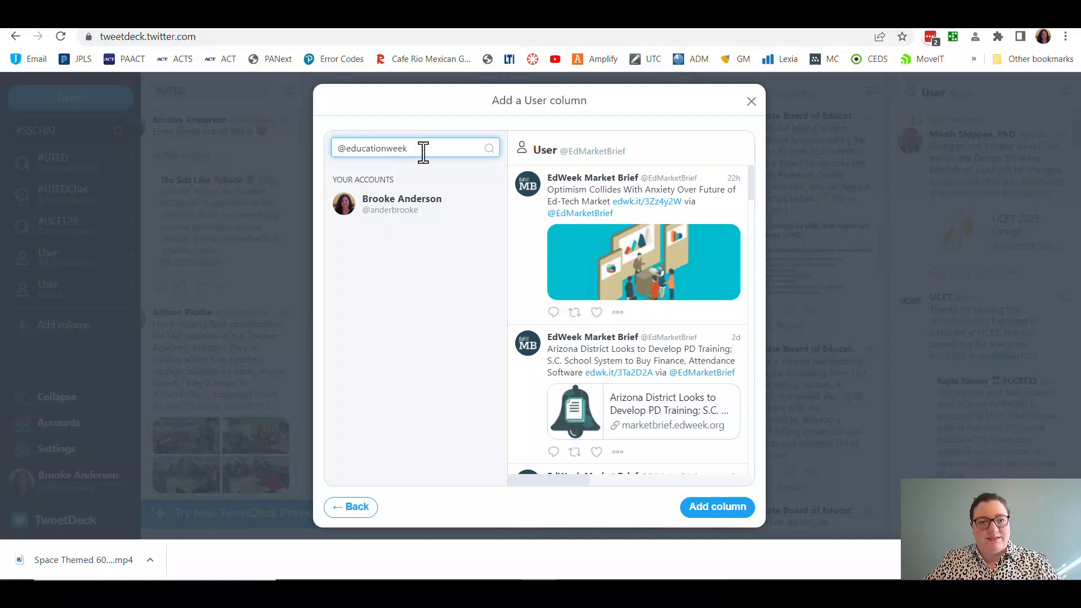
click(421, 214)
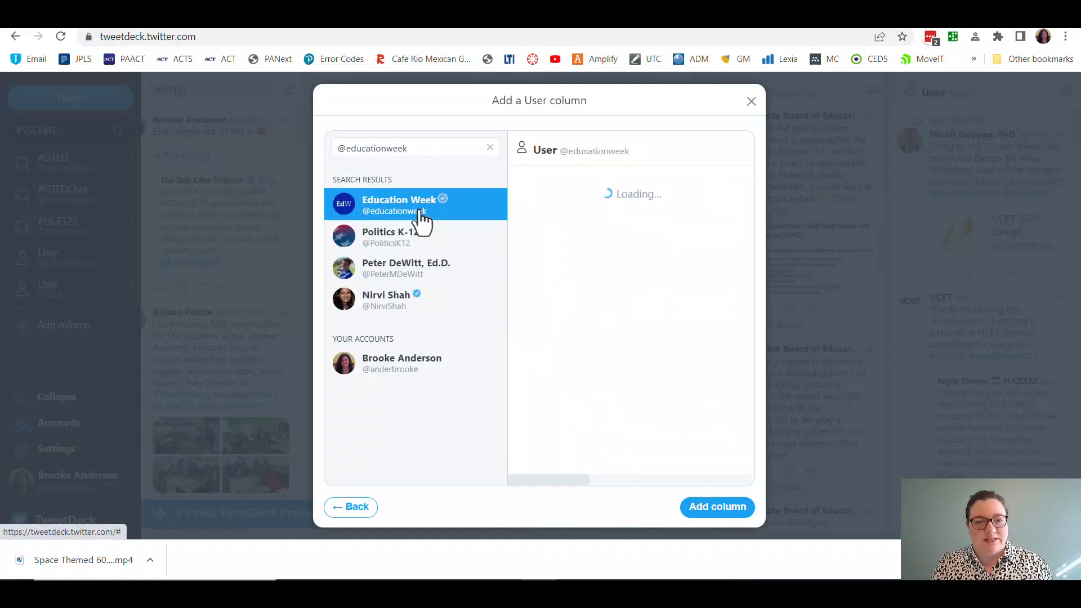
click(708, 502)
click(751, 102)
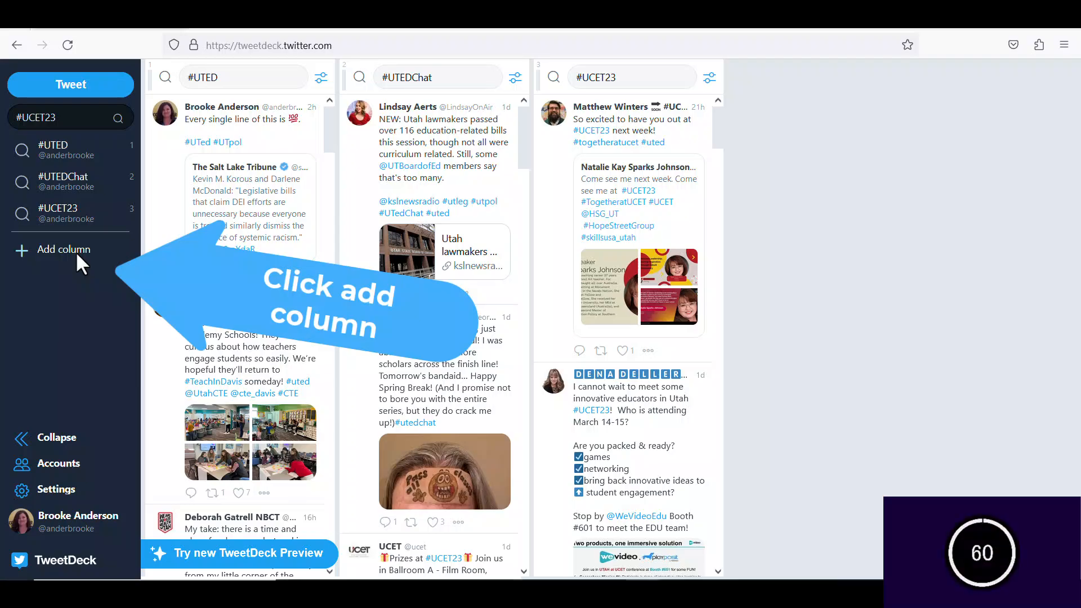
click(76, 252)
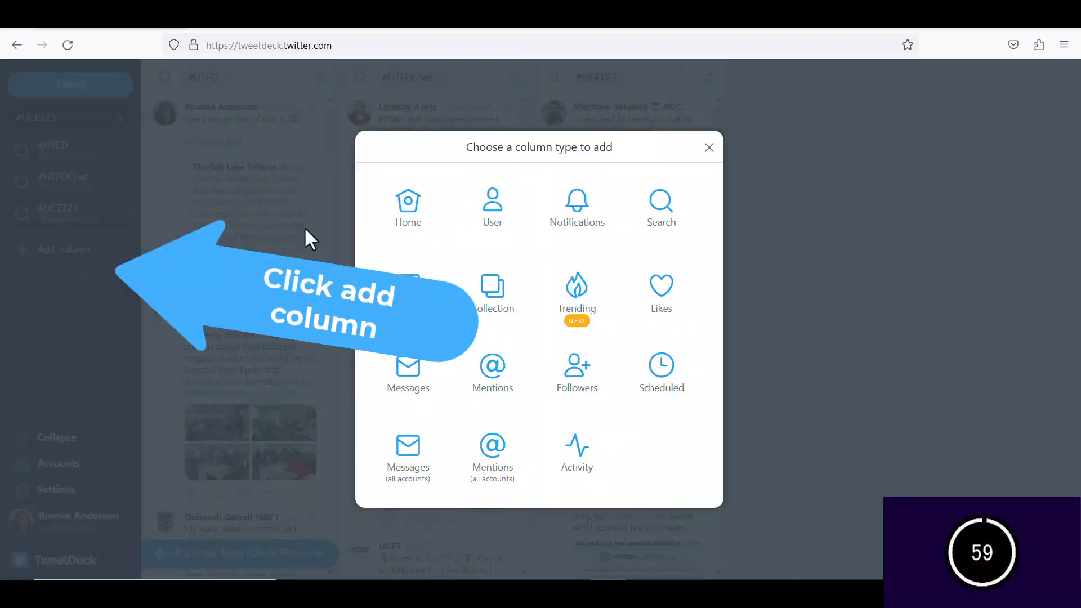
click(495, 212)
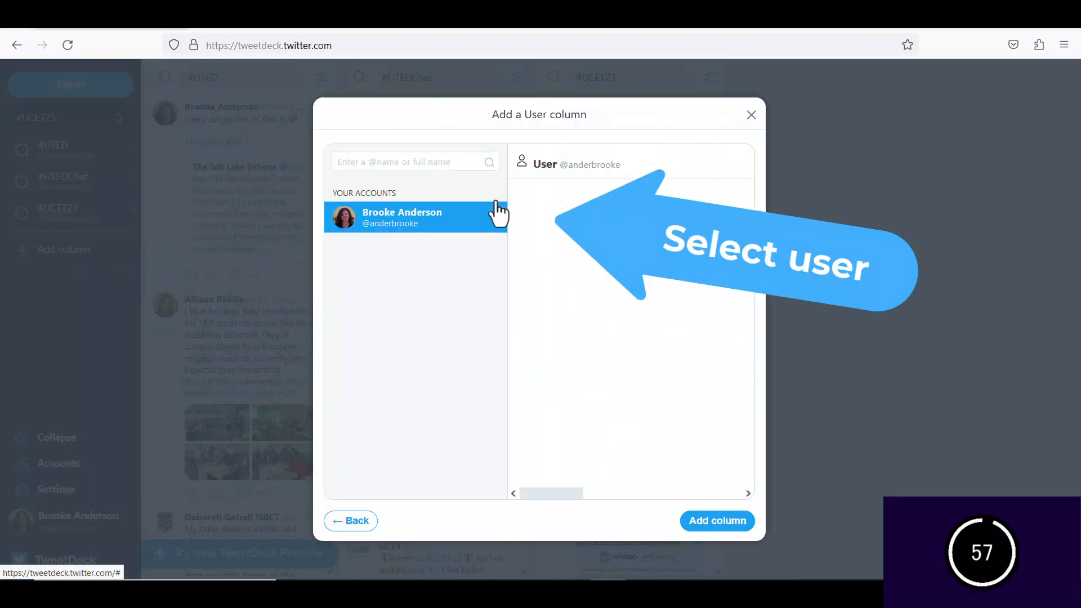
click(441, 161)
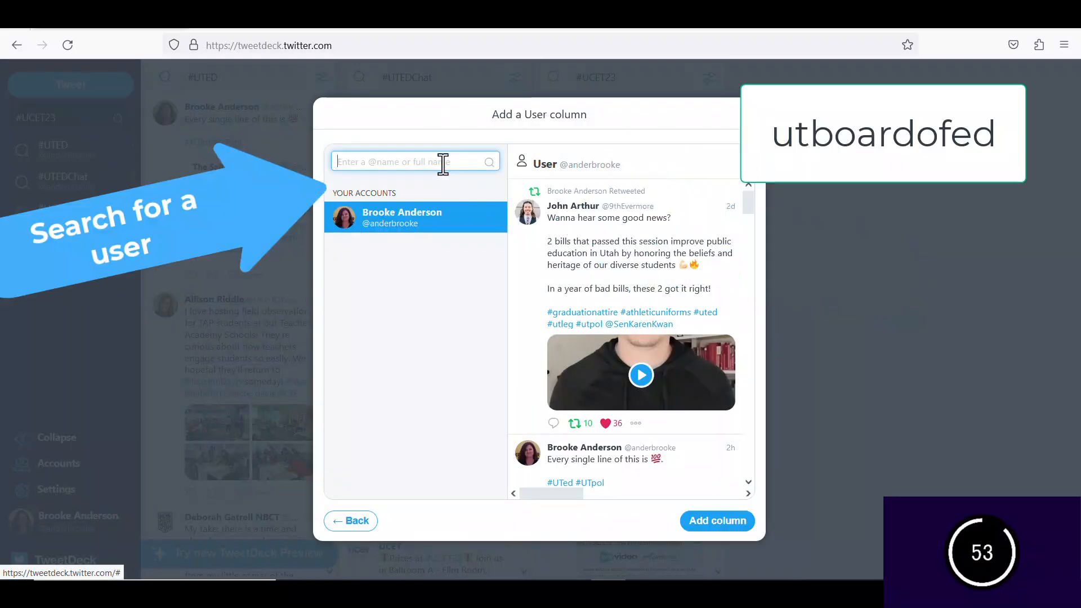
text(utboardofed)
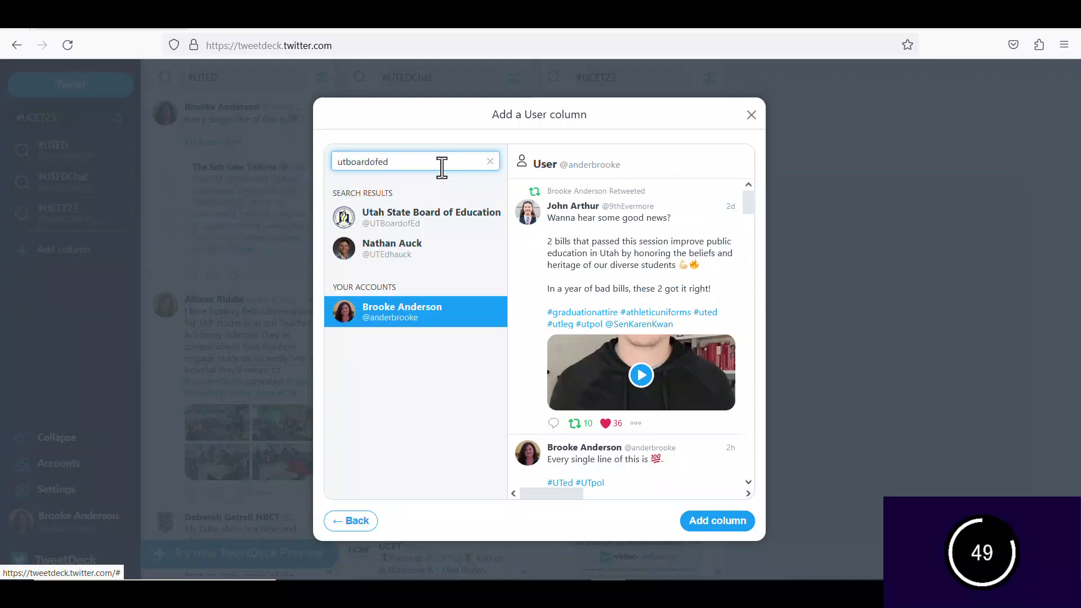
click(450, 225)
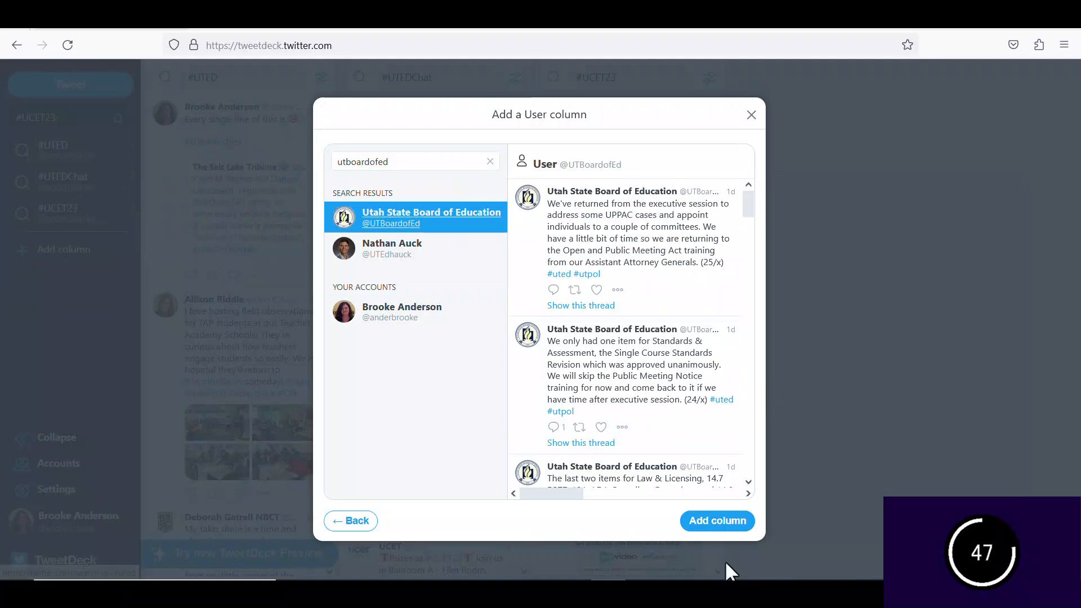
click(712, 520)
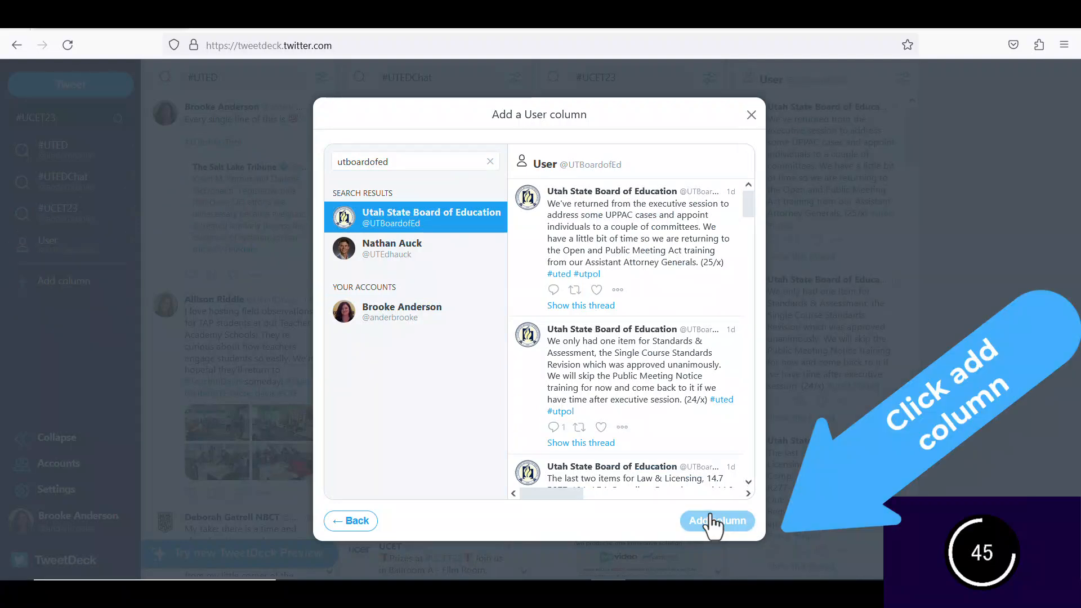
drag(426, 164, 311, 149)
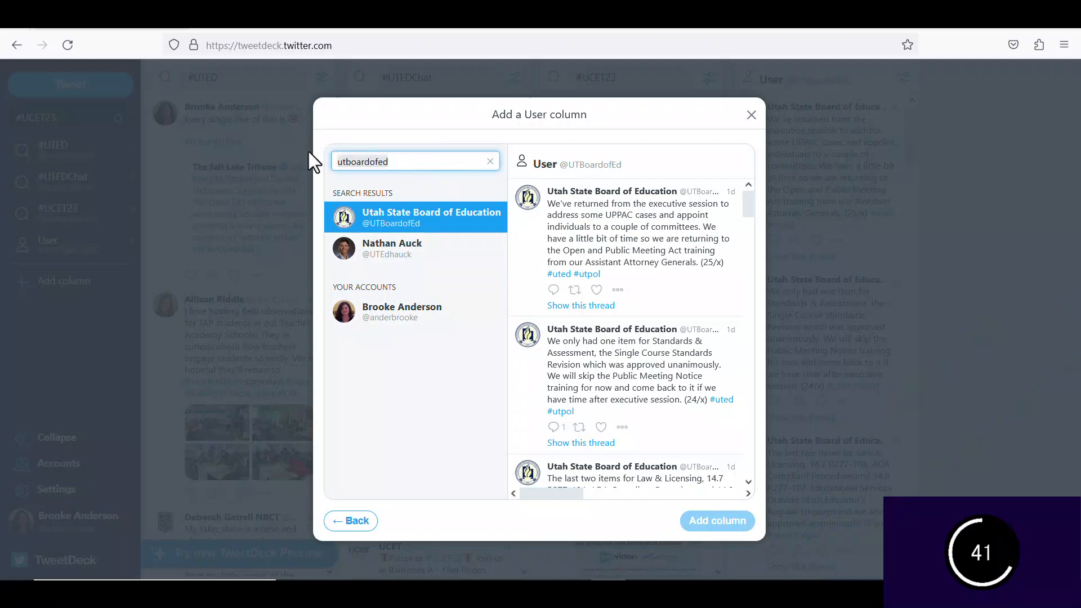
text(ucet)
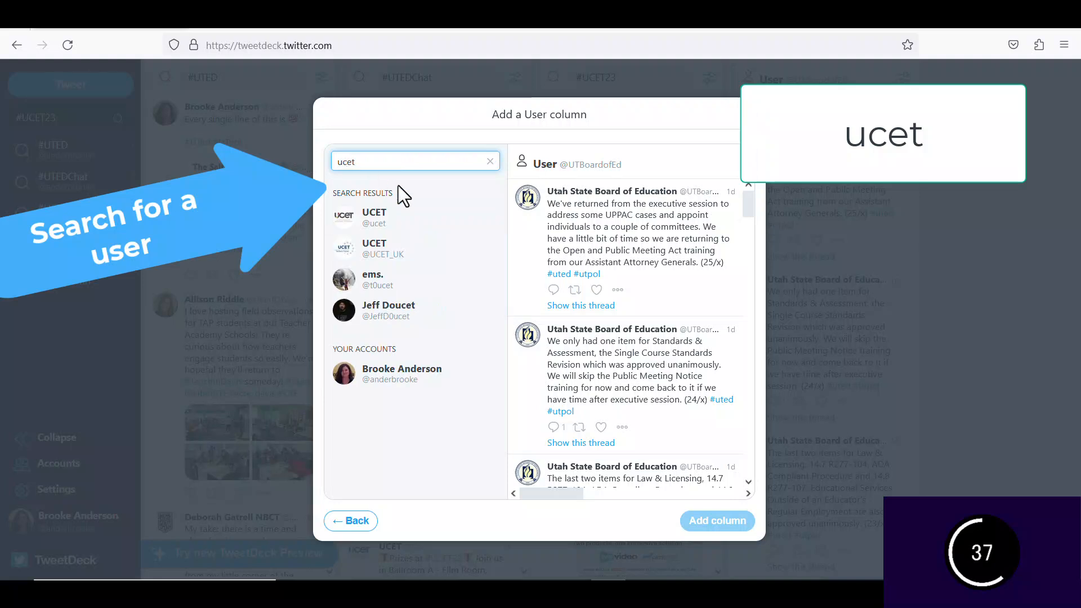
click(402, 223)
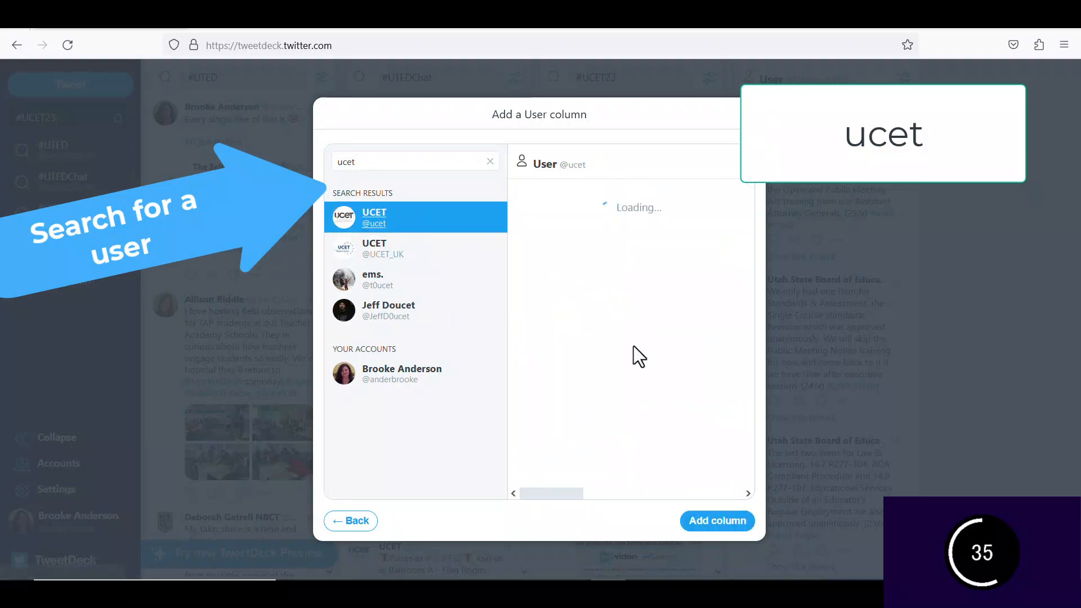
click(706, 521)
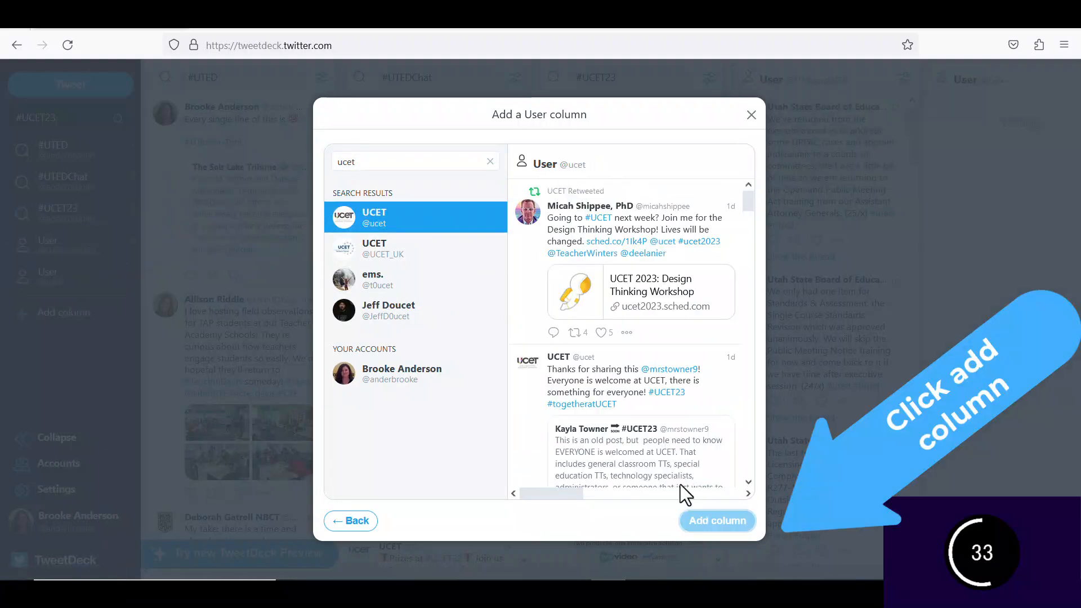
drag(387, 161, 336, 162)
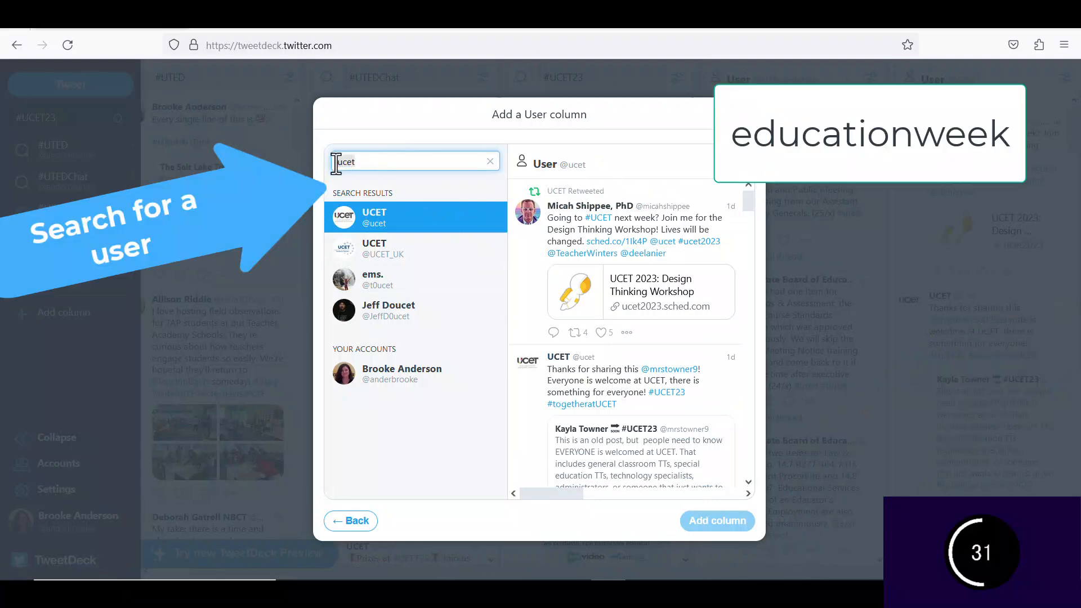
text(educationweek)
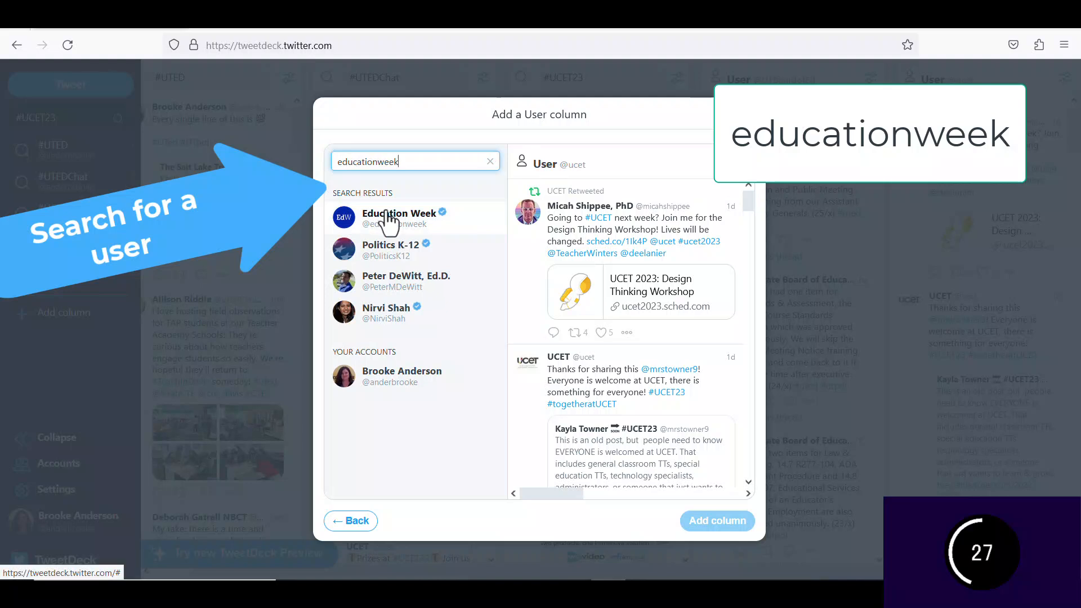
click(387, 214)
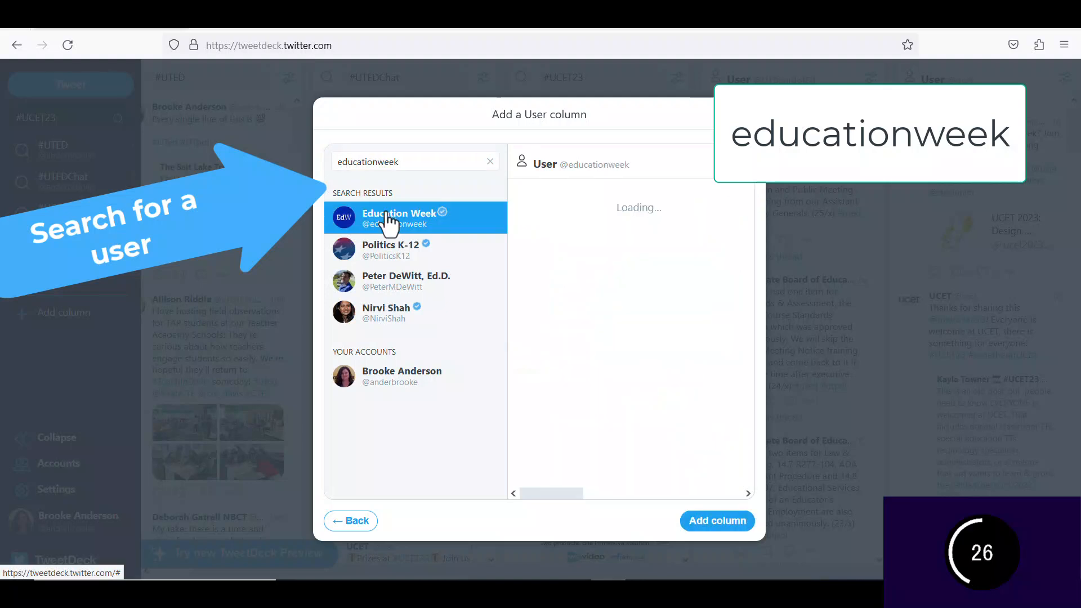
click(707, 519)
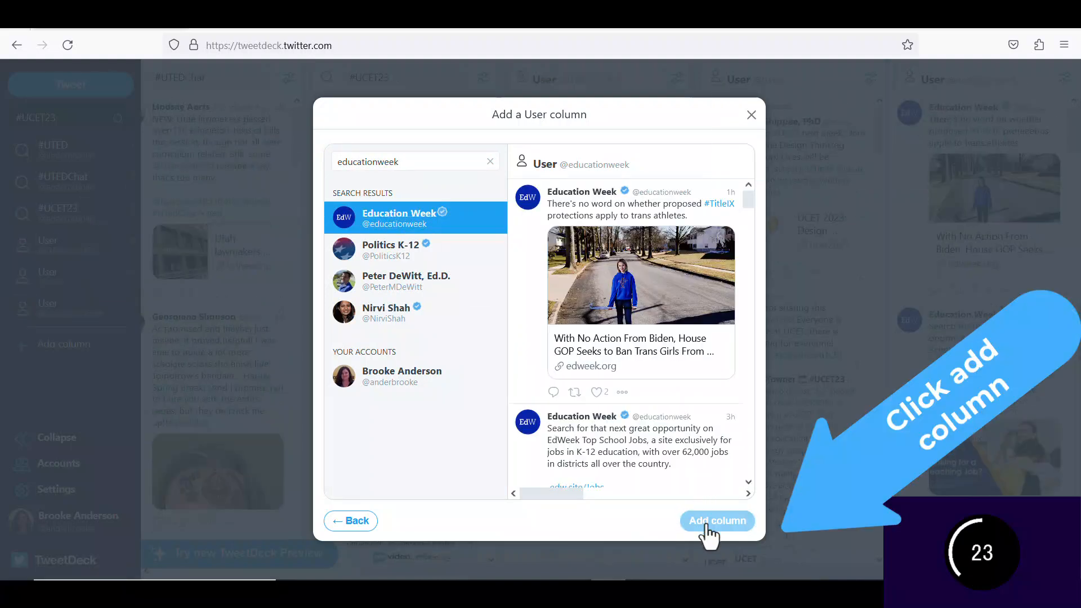
click(751, 115)
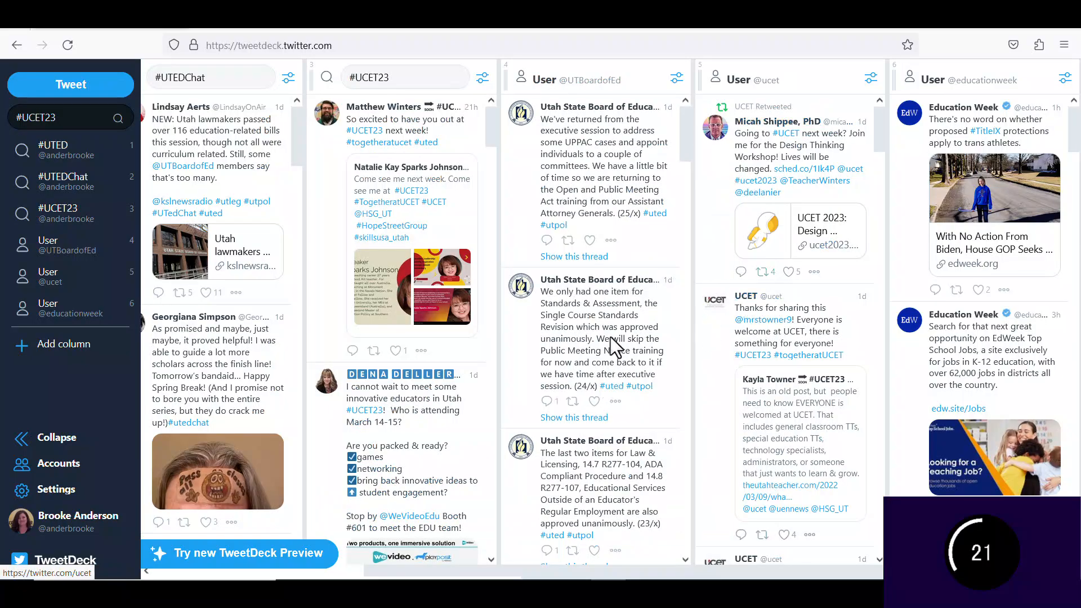
click(49, 350)
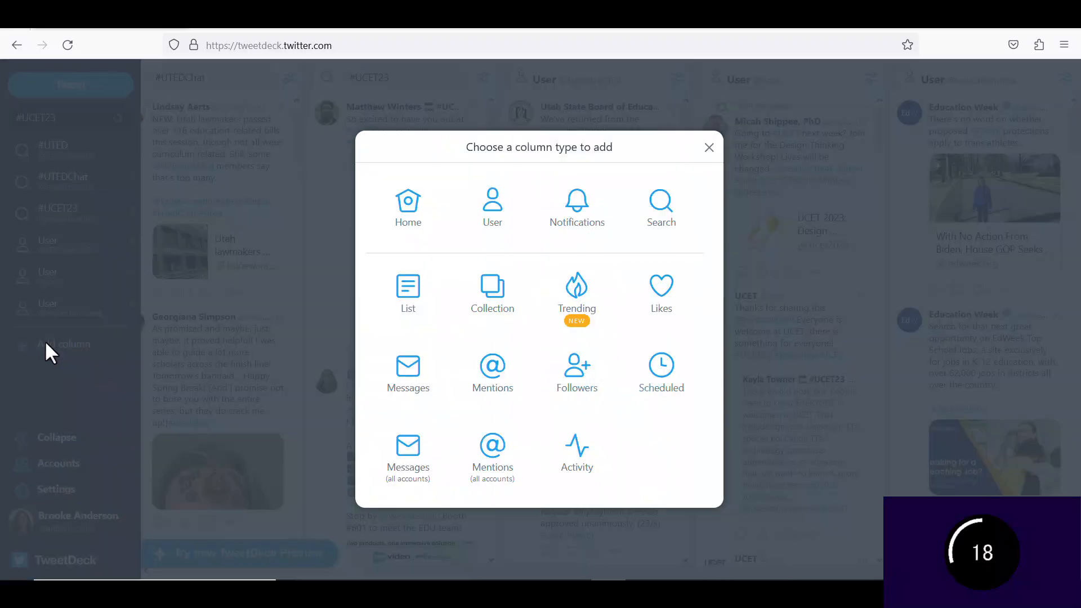
click(493, 214)
click(457, 162)
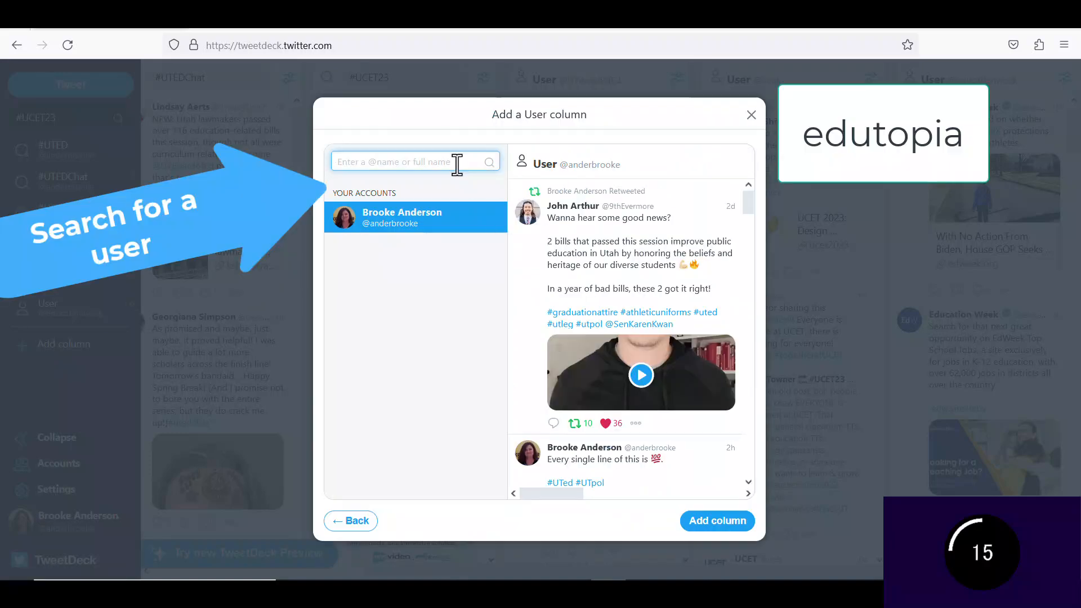
text(edutopia)
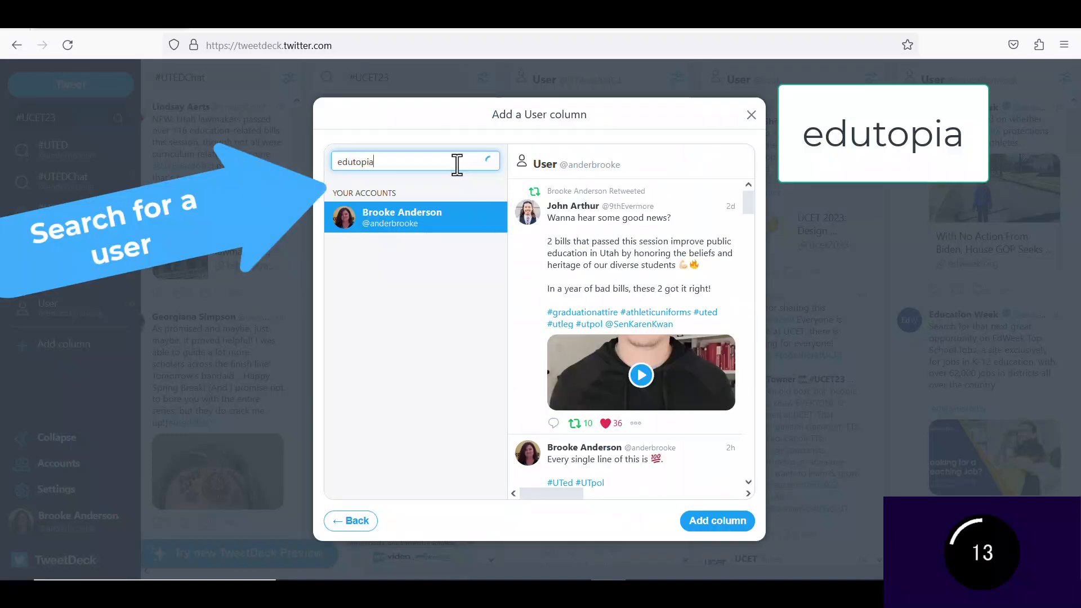
click(387, 225)
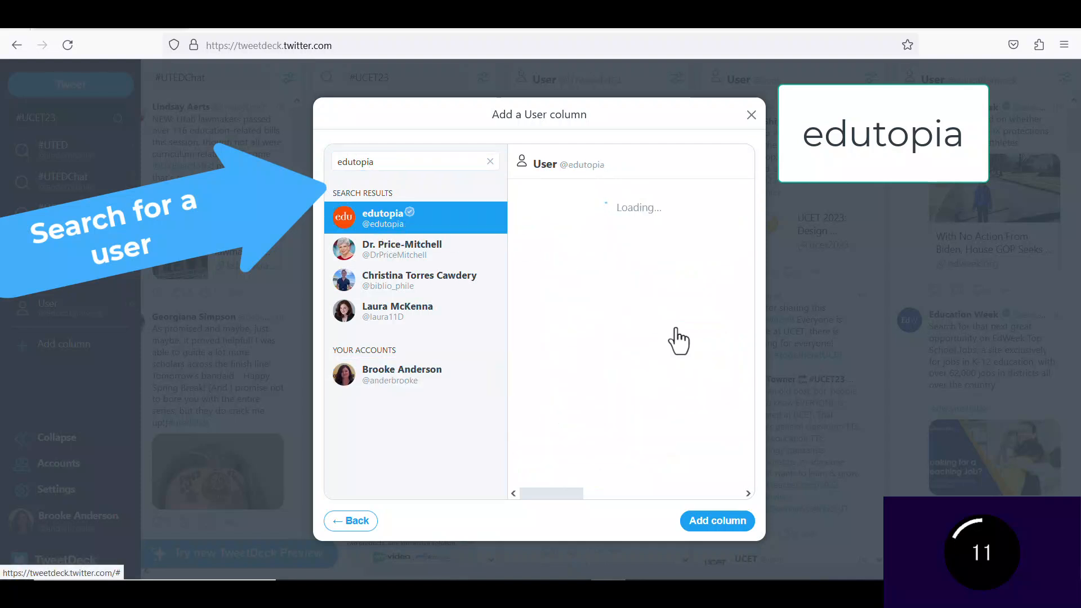
click(709, 528)
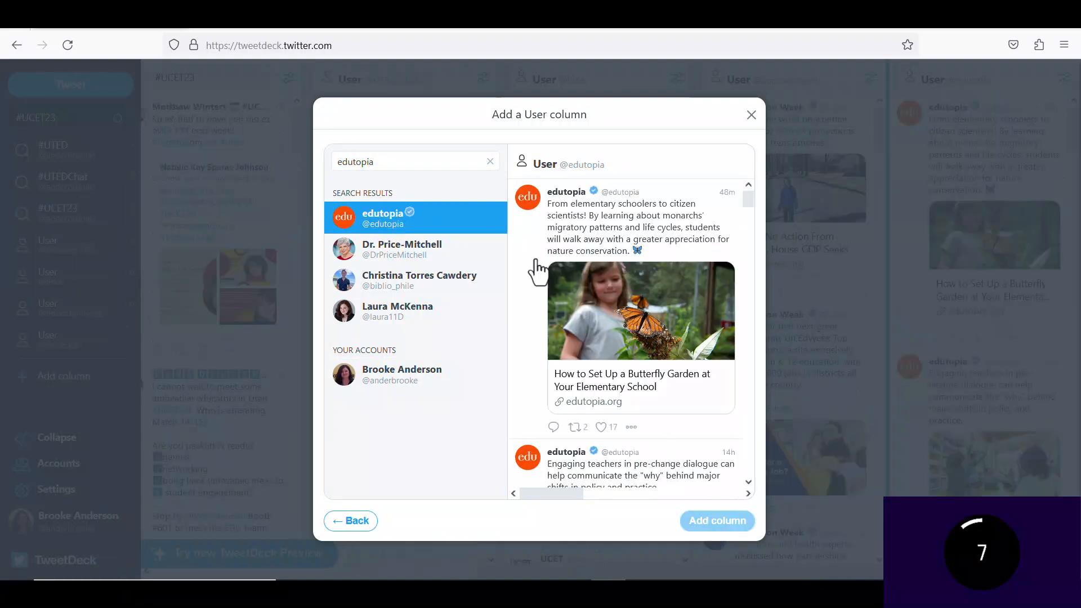
double_click(331, 161)
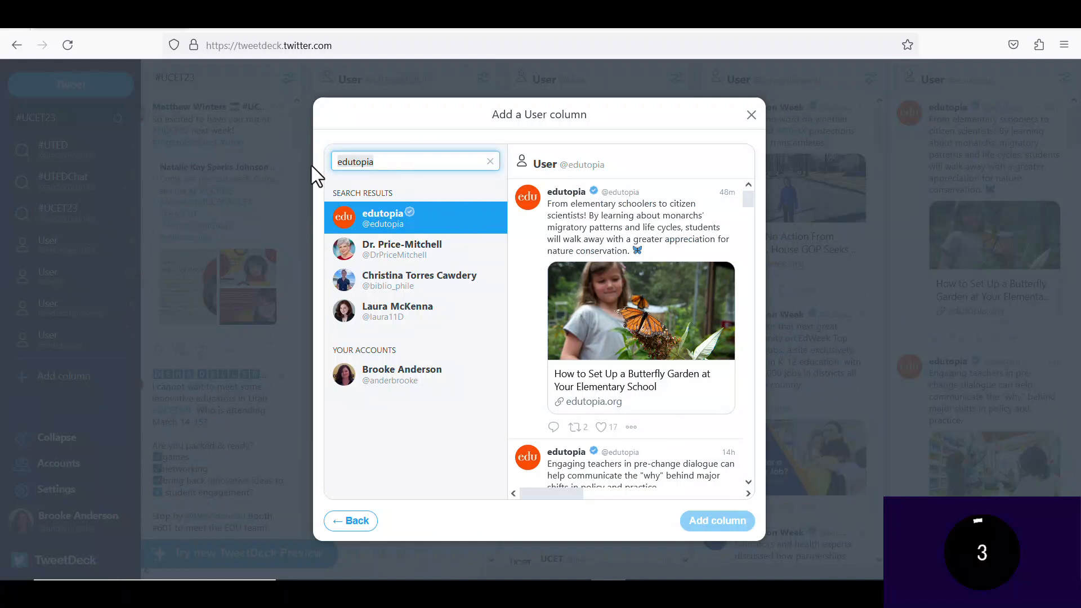
text(cu)
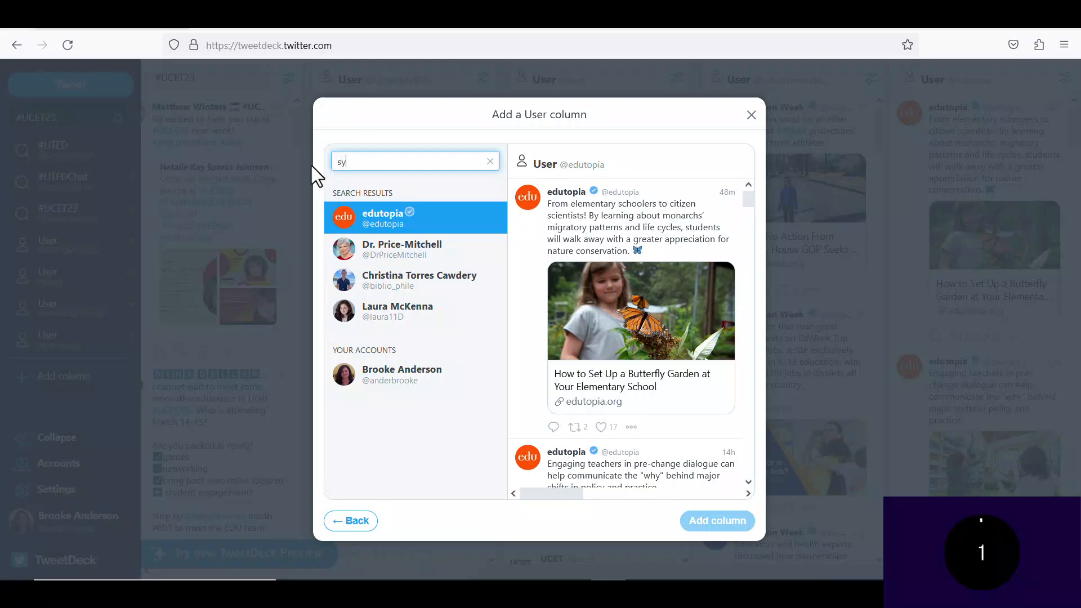
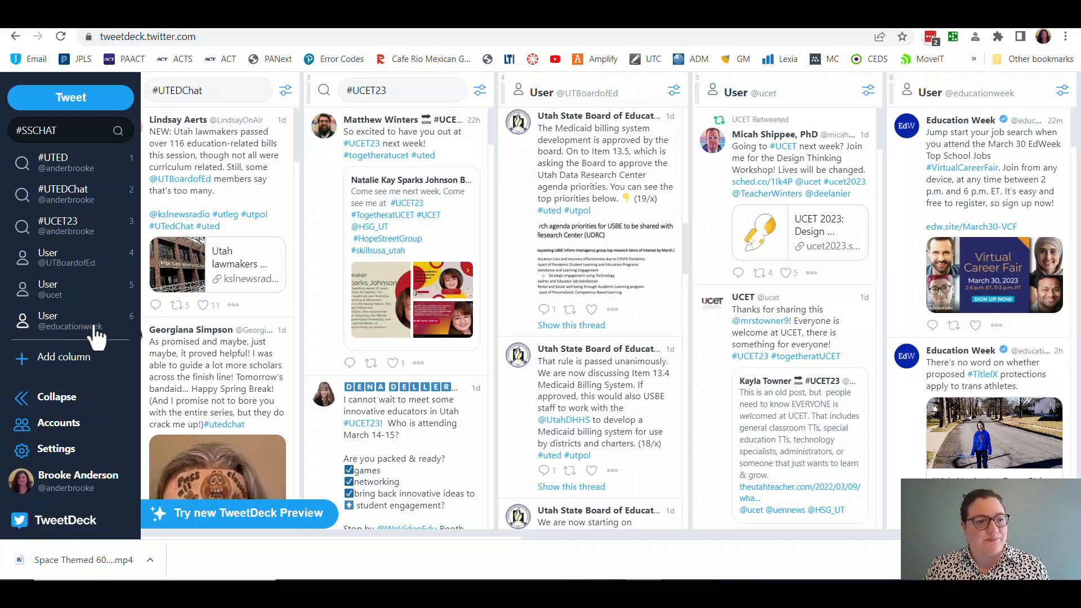
Search your lists for "mar", add the Marigolds list as a List column and close the column dialog.
click(40, 366)
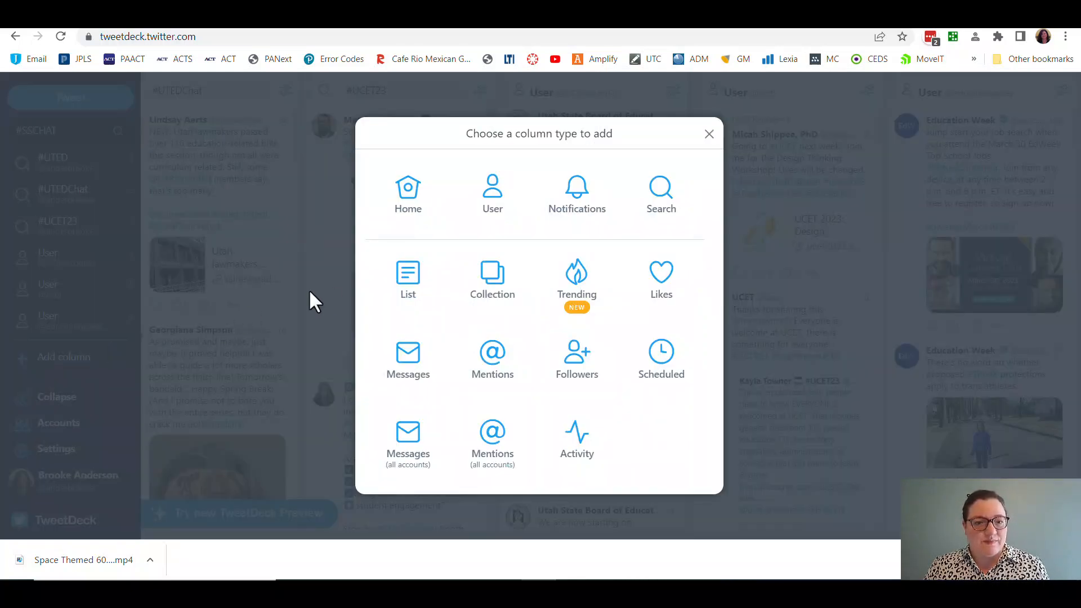
click(407, 287)
click(367, 146)
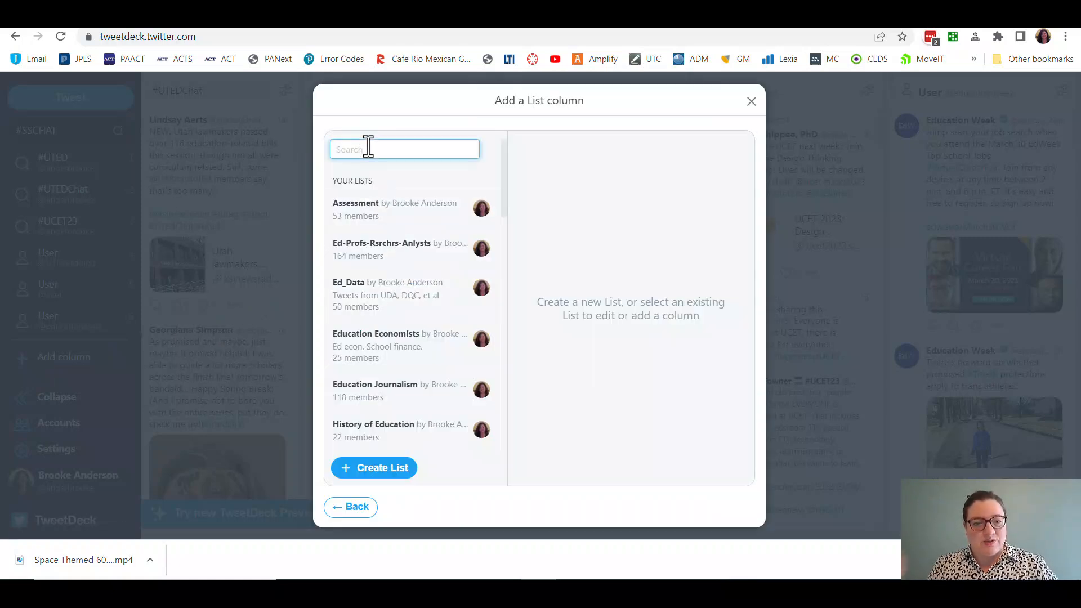
text(mar)
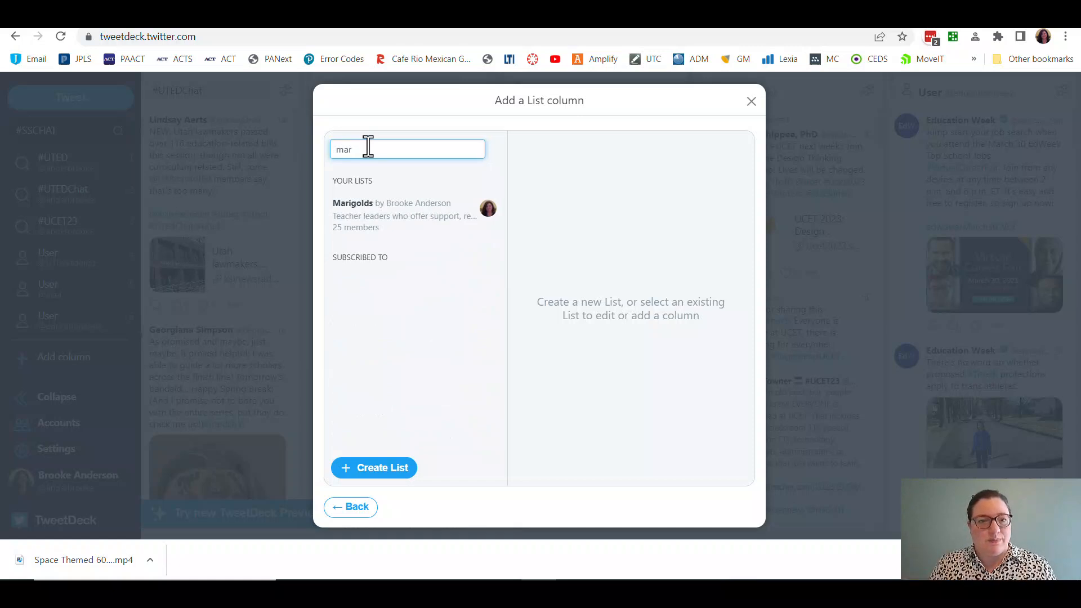
click(413, 233)
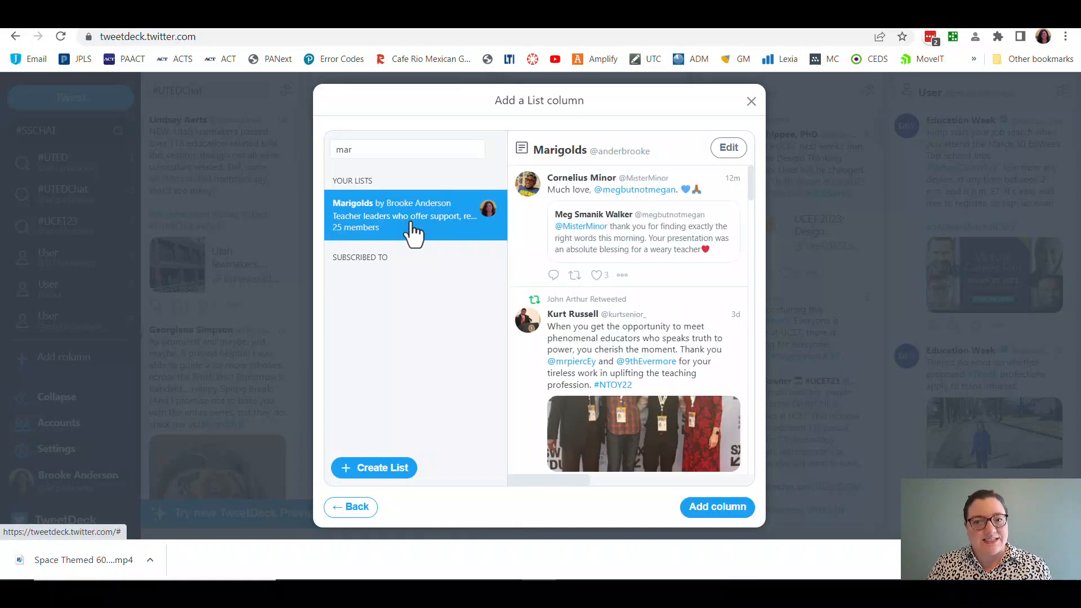
click(690, 508)
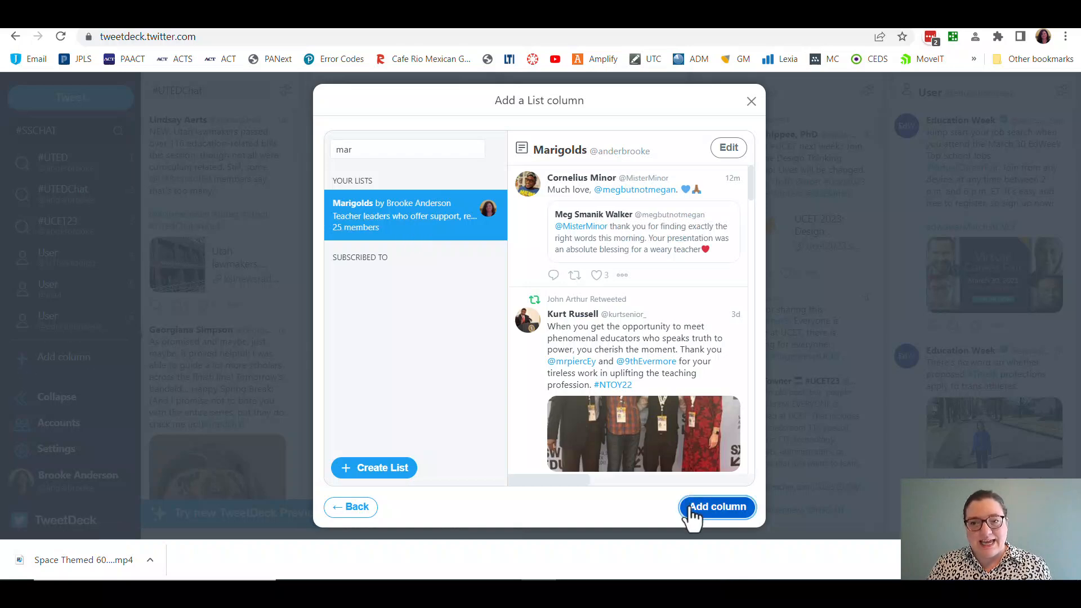
click(751, 102)
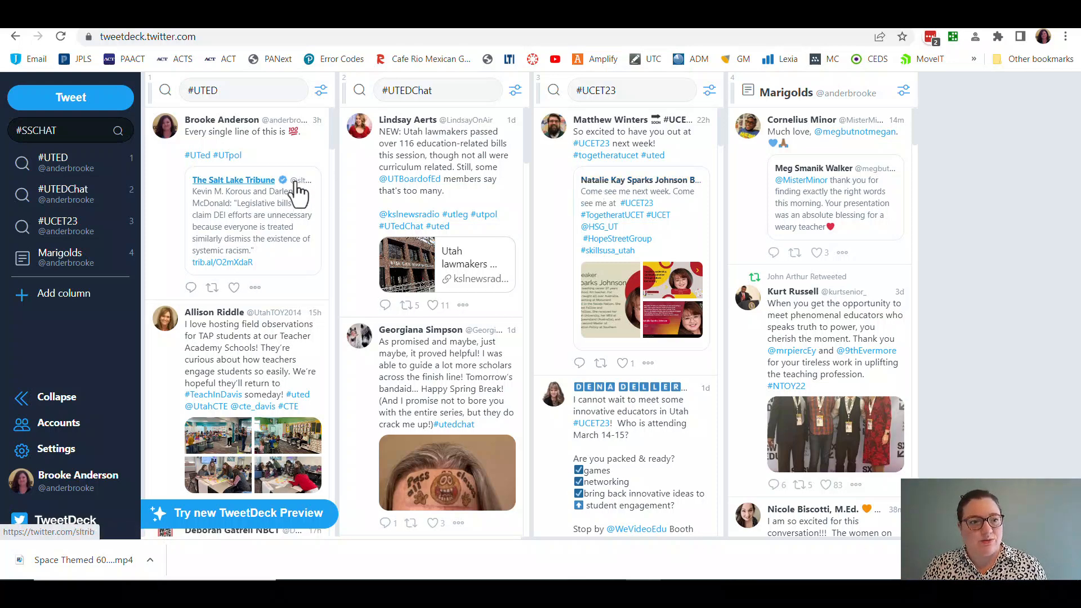
Add a List column for the Ed-Profs-Rsrchrs-Anlysts list after the Marigolds column.
click(75, 295)
click(417, 292)
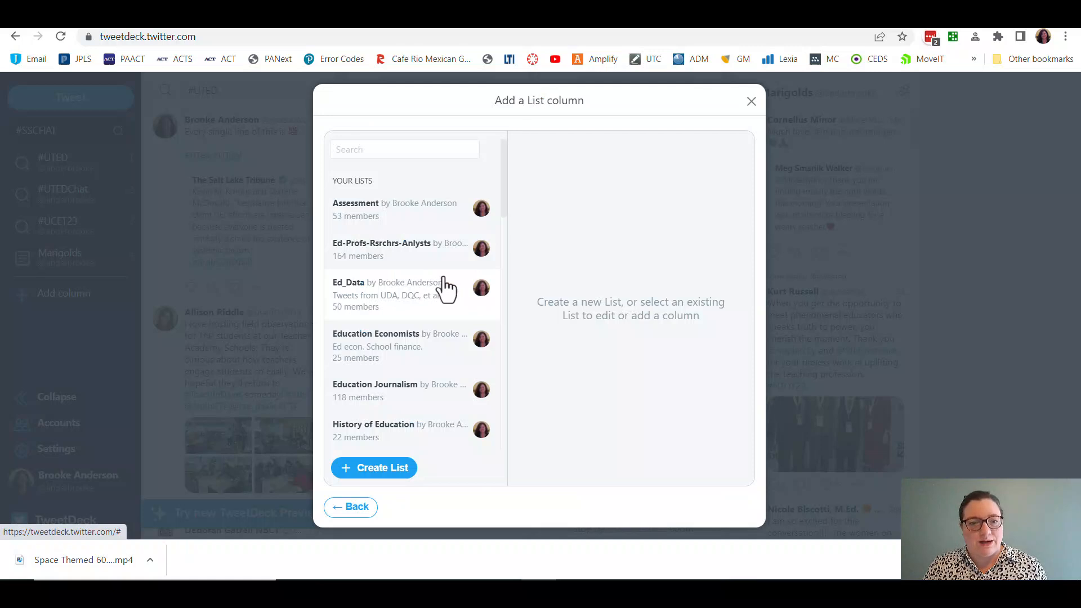
click(367, 256)
click(709, 509)
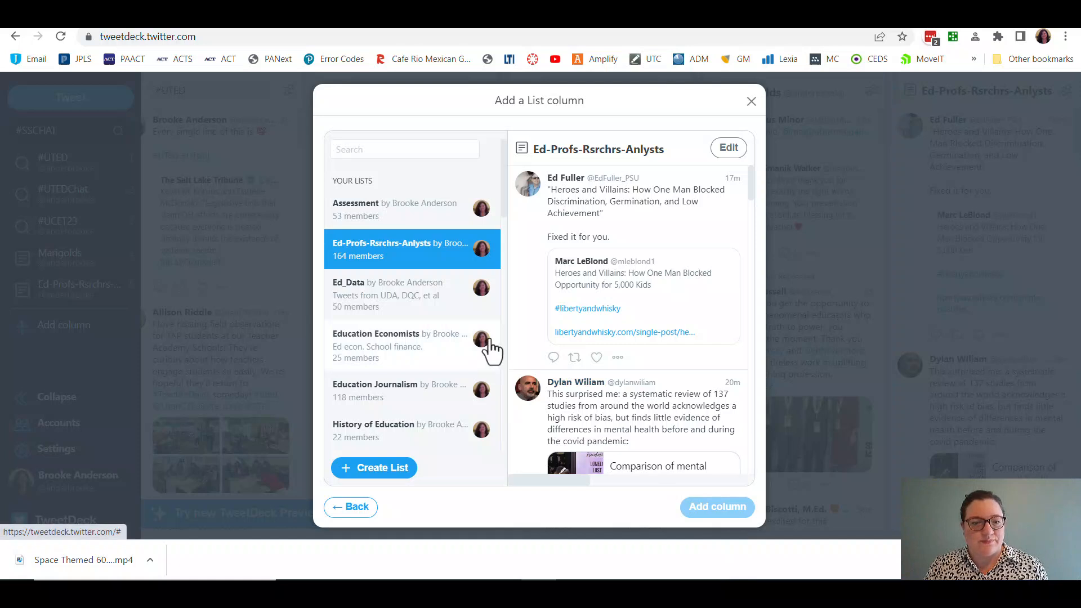
Add List columns for the Ed_Data and Assessment lists.
click(387, 306)
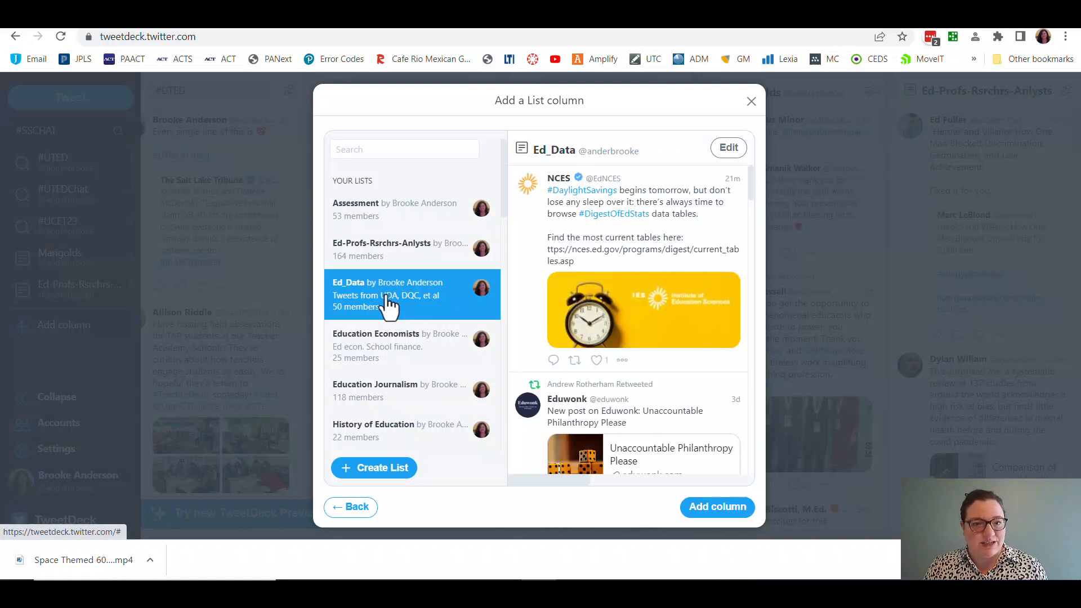
click(701, 508)
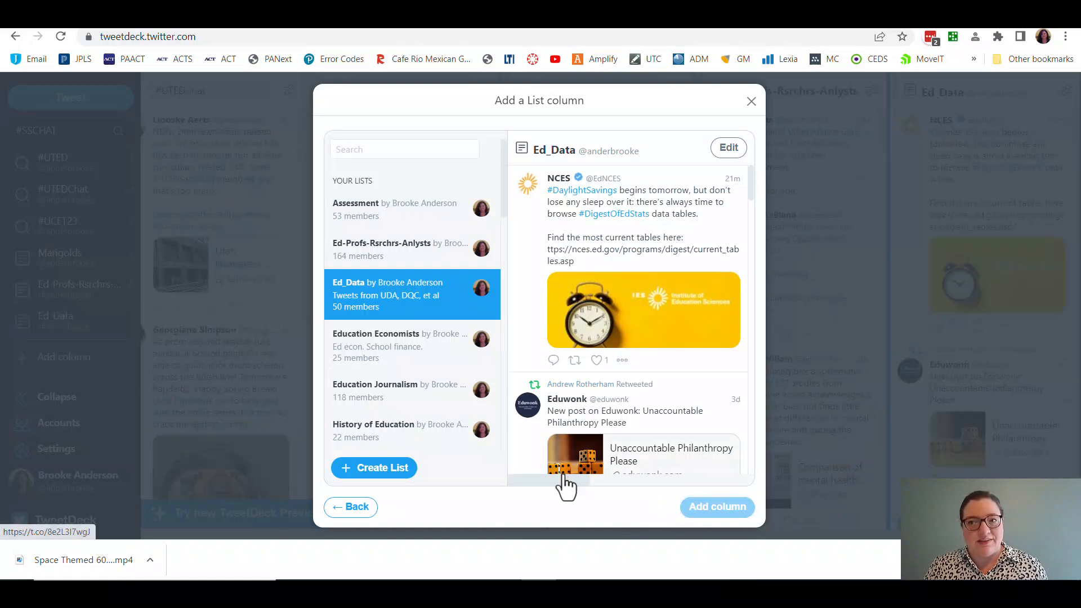
click(432, 225)
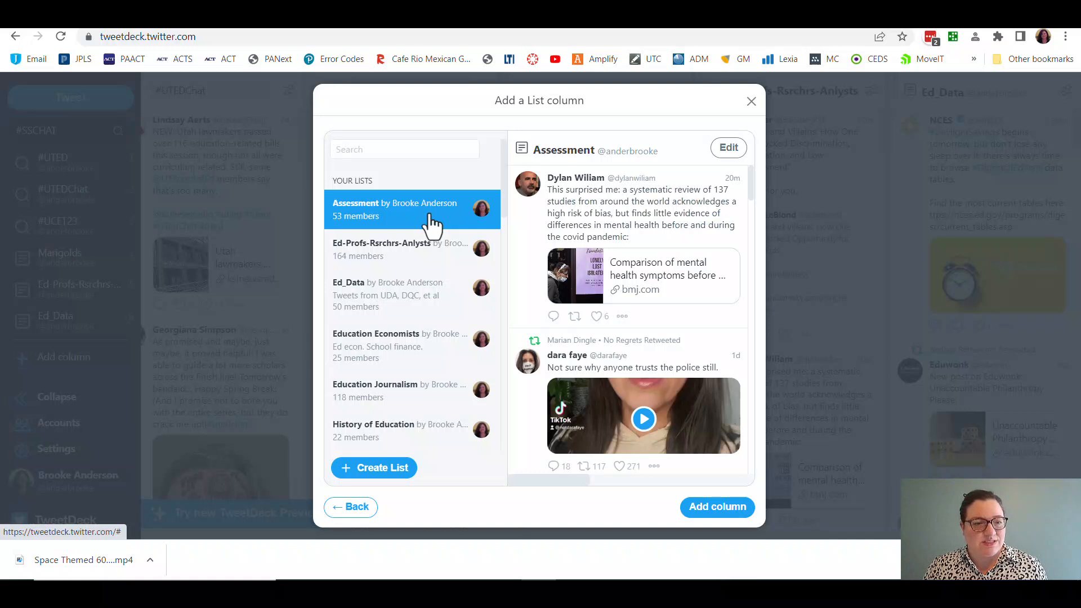
click(695, 507)
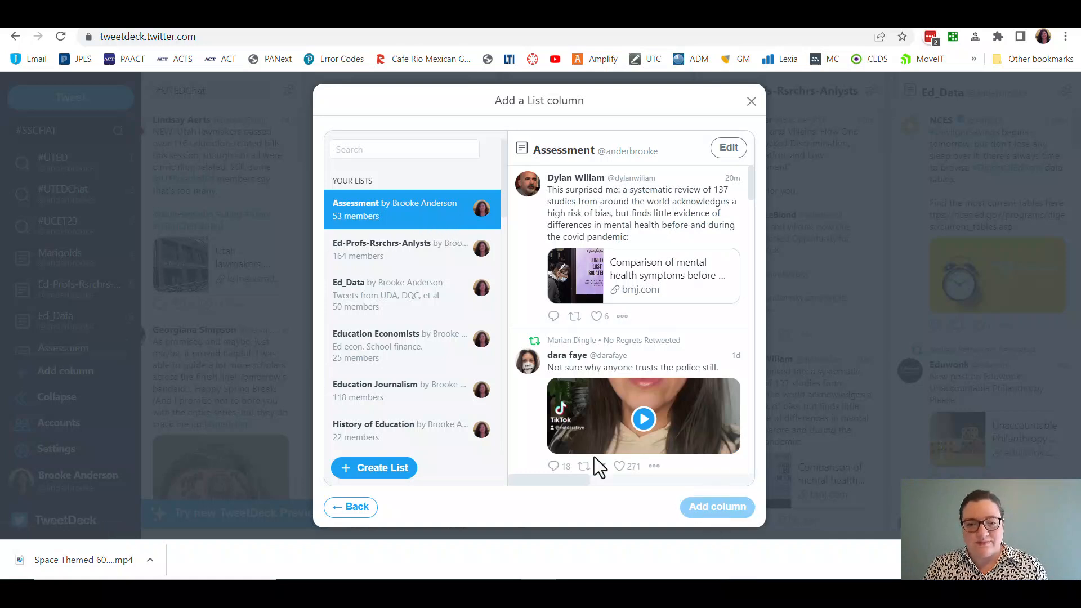
Add List columns for the Education Economists and Education Journalism lists.
scroll(406, 369, down, 1)
click(403, 359)
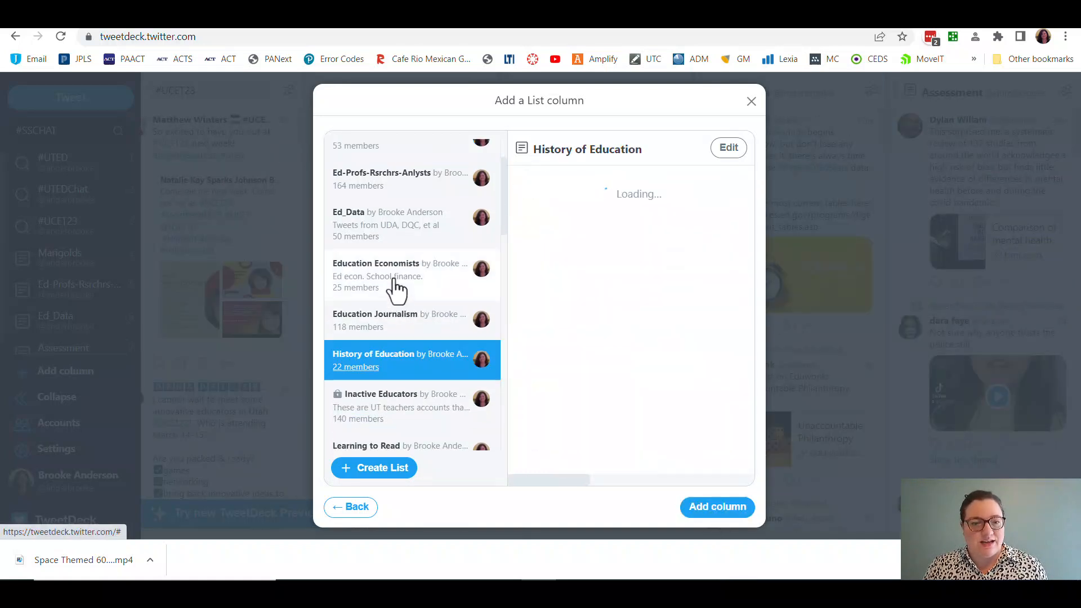
click(397, 289)
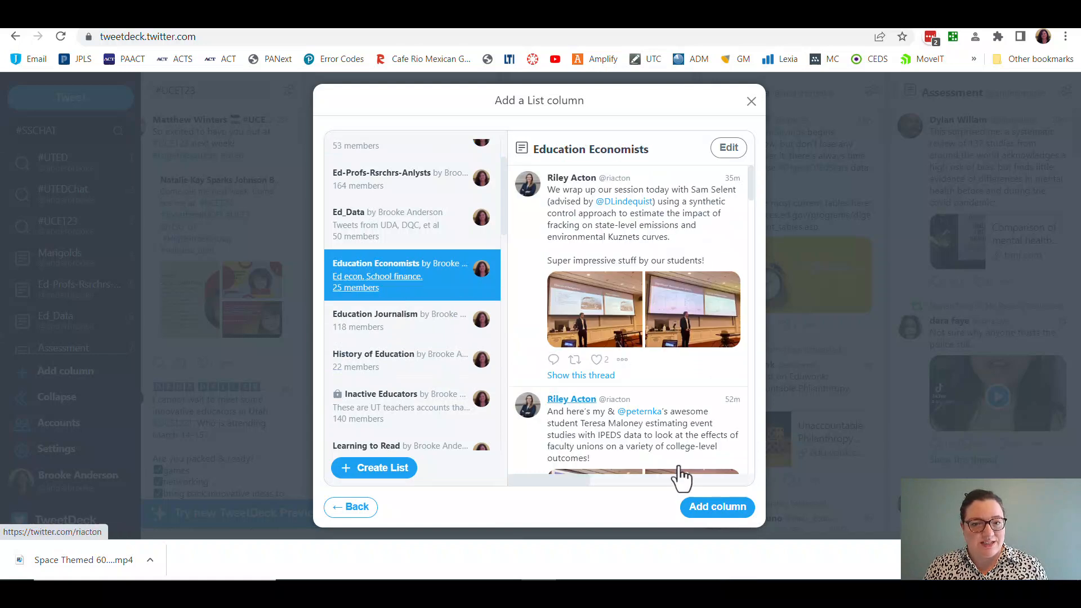
click(693, 514)
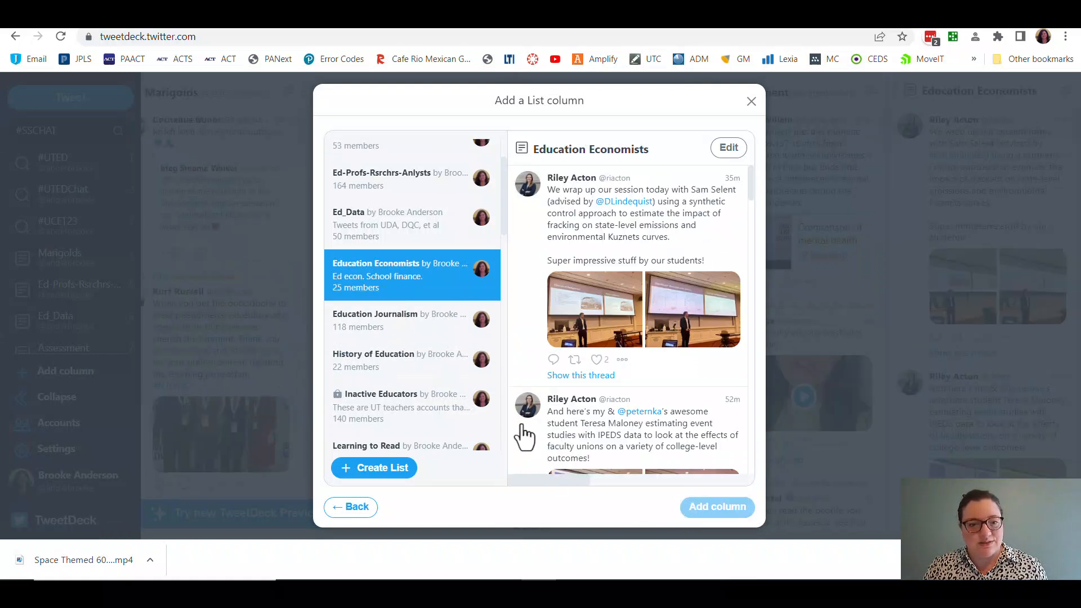
click(419, 331)
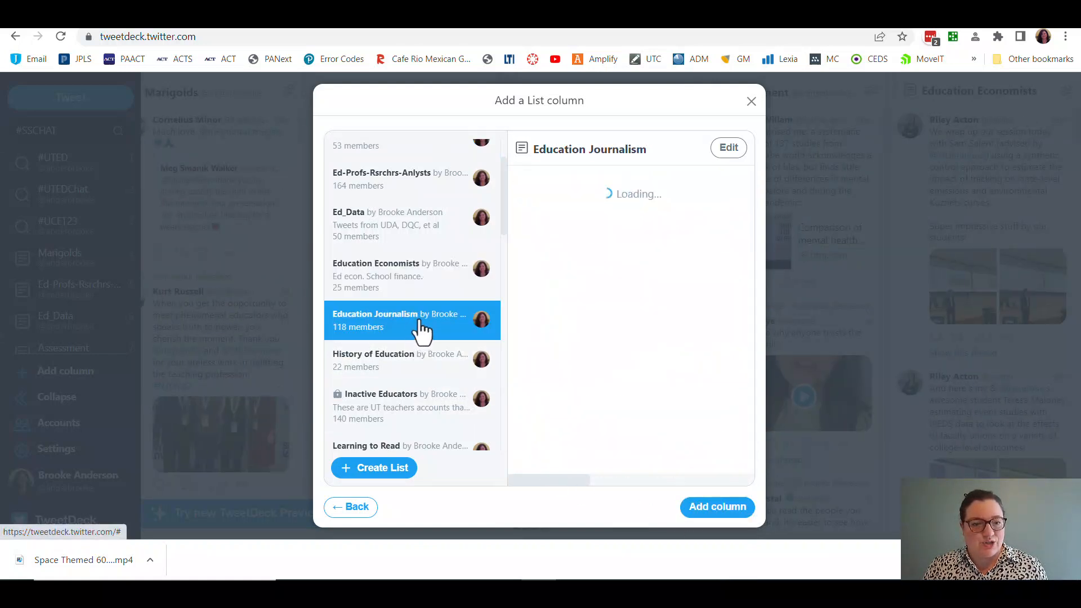
click(729, 514)
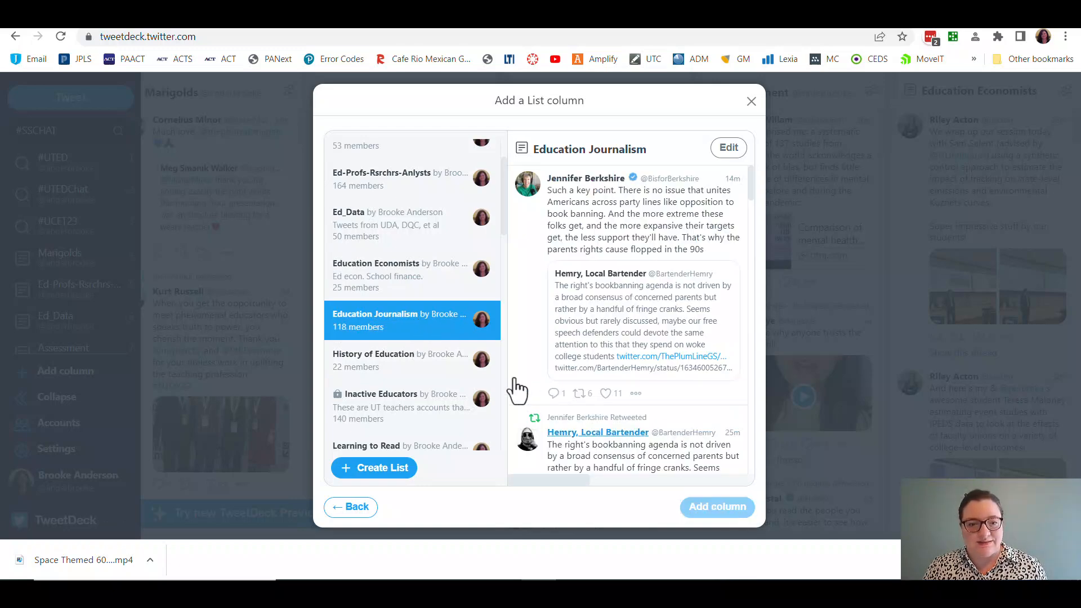
Add a List column for the History of Education list and close the column dialog.
click(447, 378)
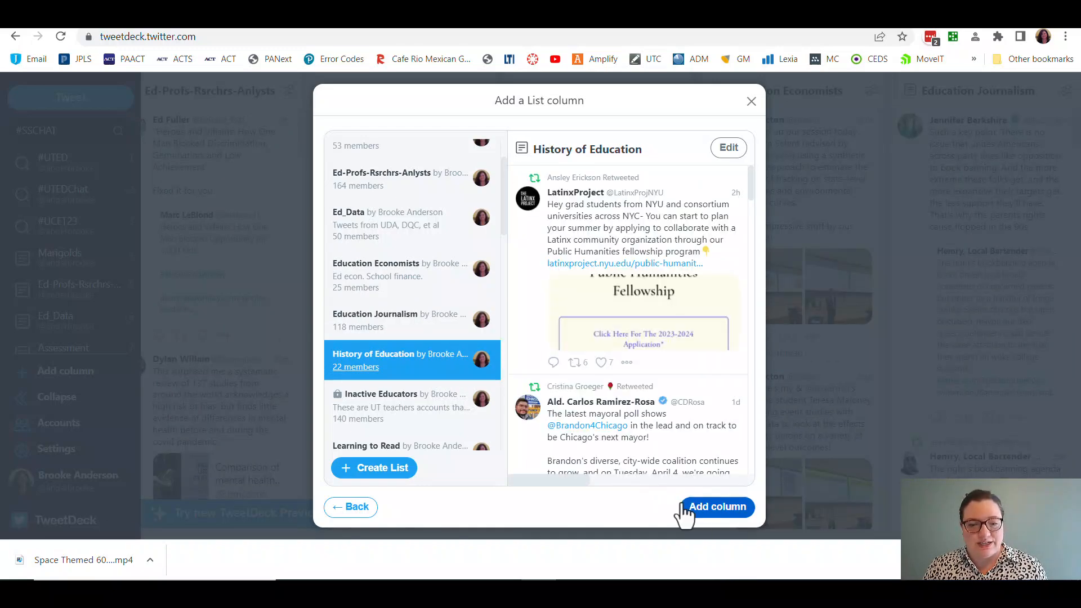
click(695, 515)
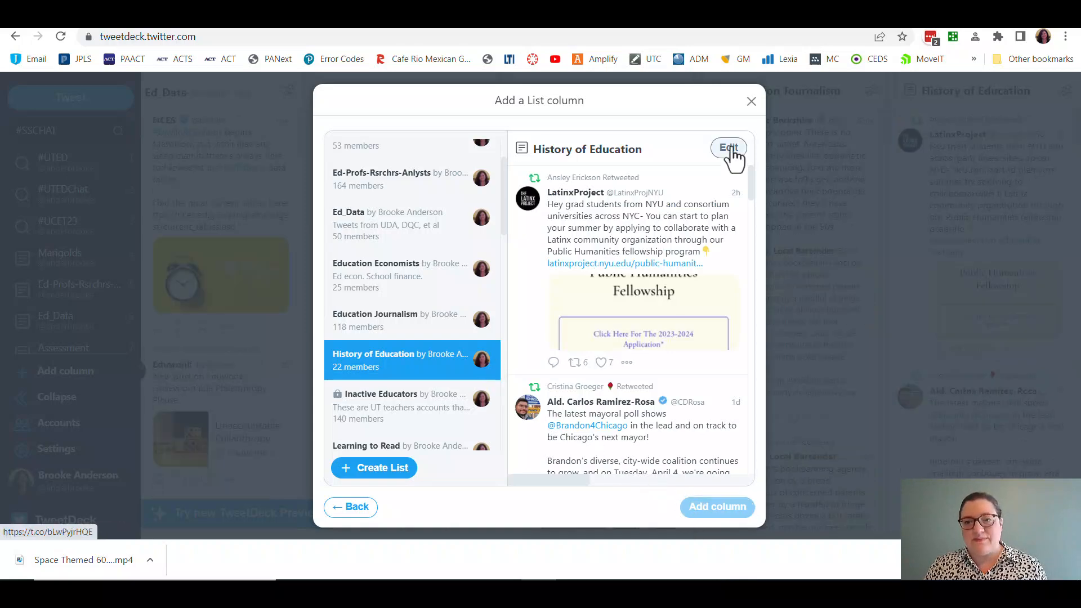
click(752, 101)
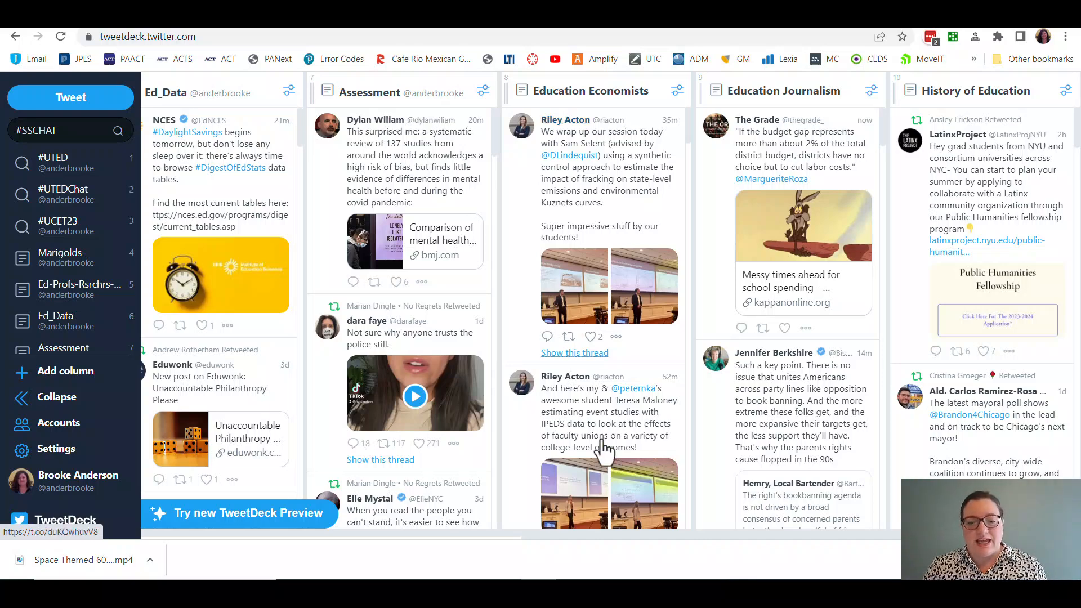
drag(649, 538, 583, 207)
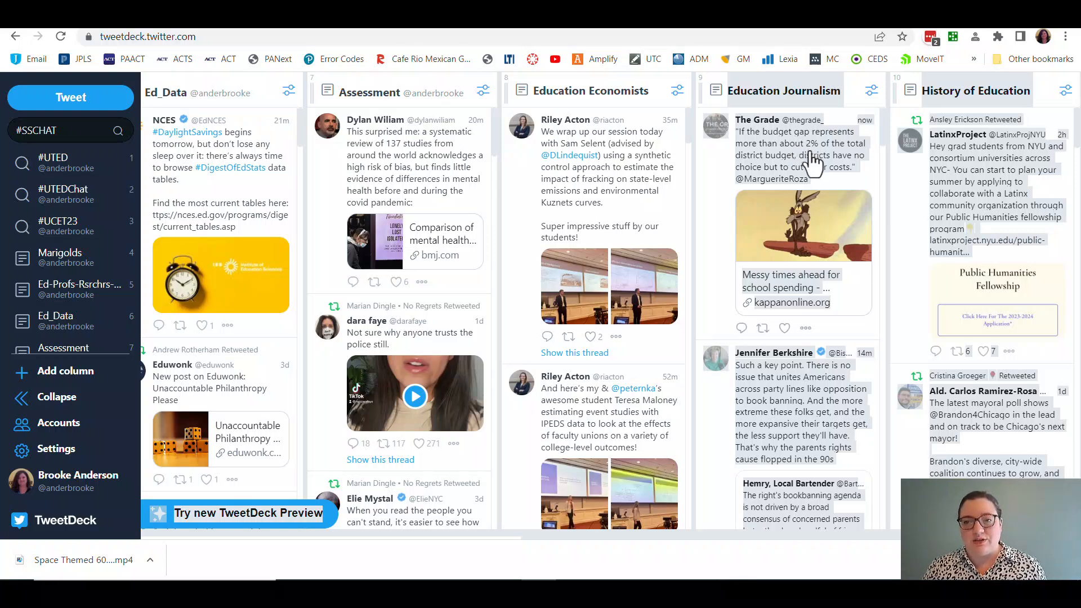
scroll(882, 346, down, 5)
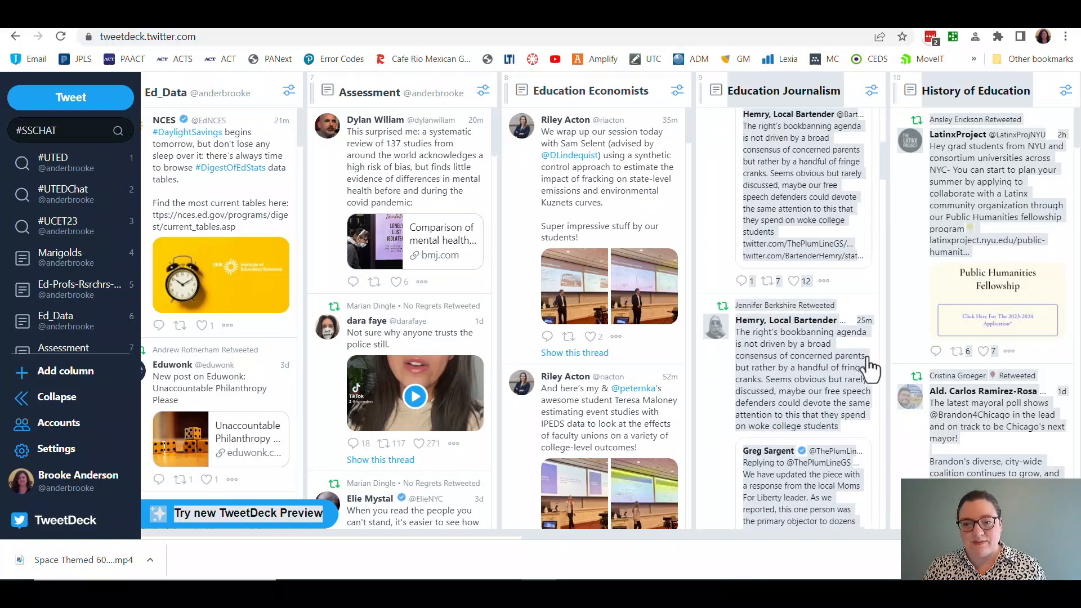
scroll(870, 366, up, 5)
click(726, 172)
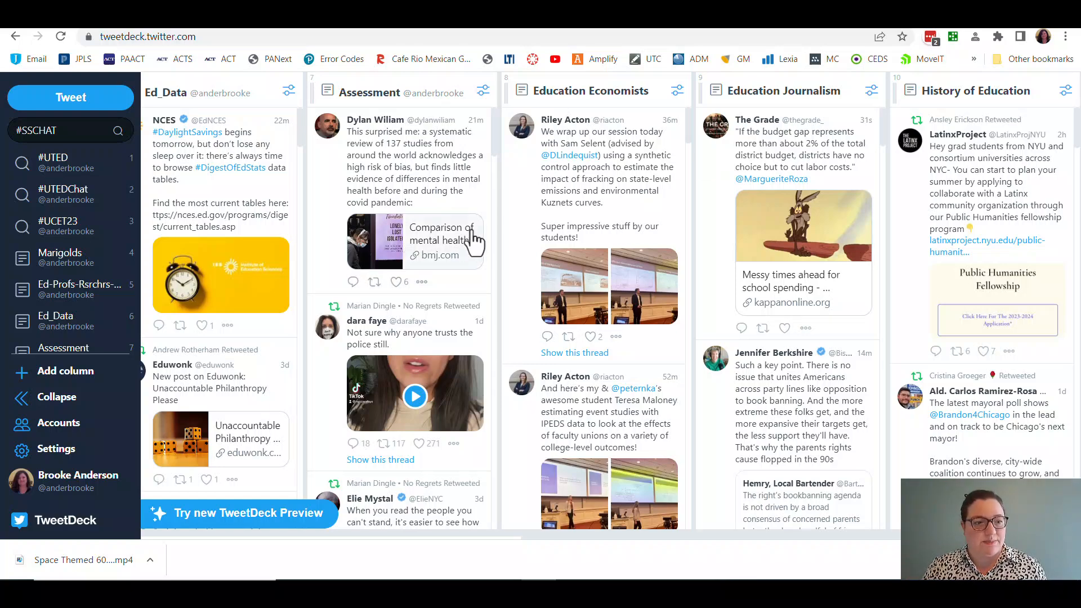
Search the lists for "#UT", add the subscribed #utleg House list as a List column and close the dialog.
click(47, 373)
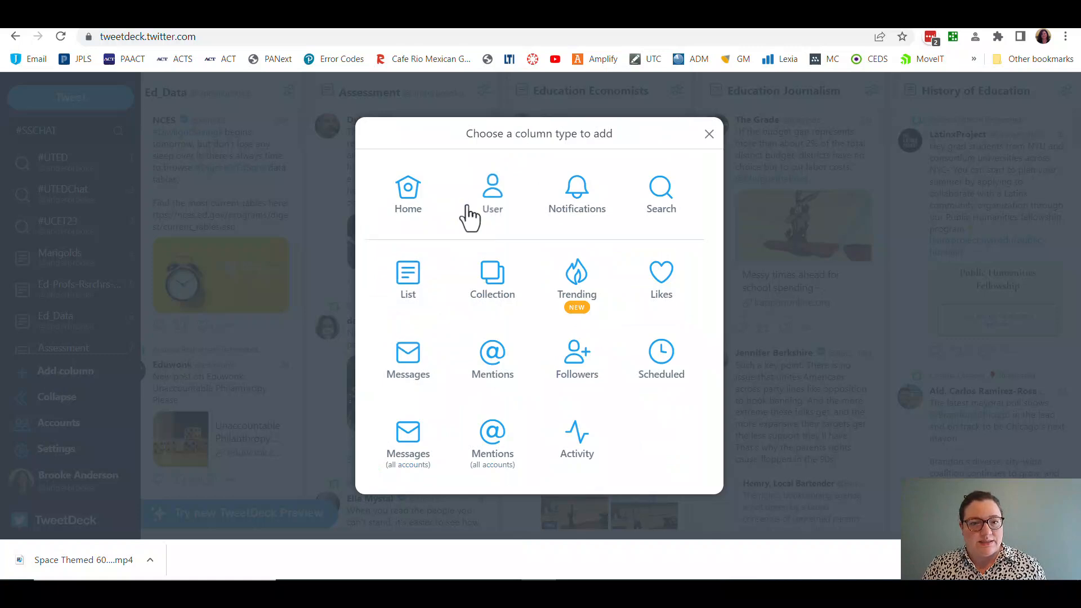
click(423, 288)
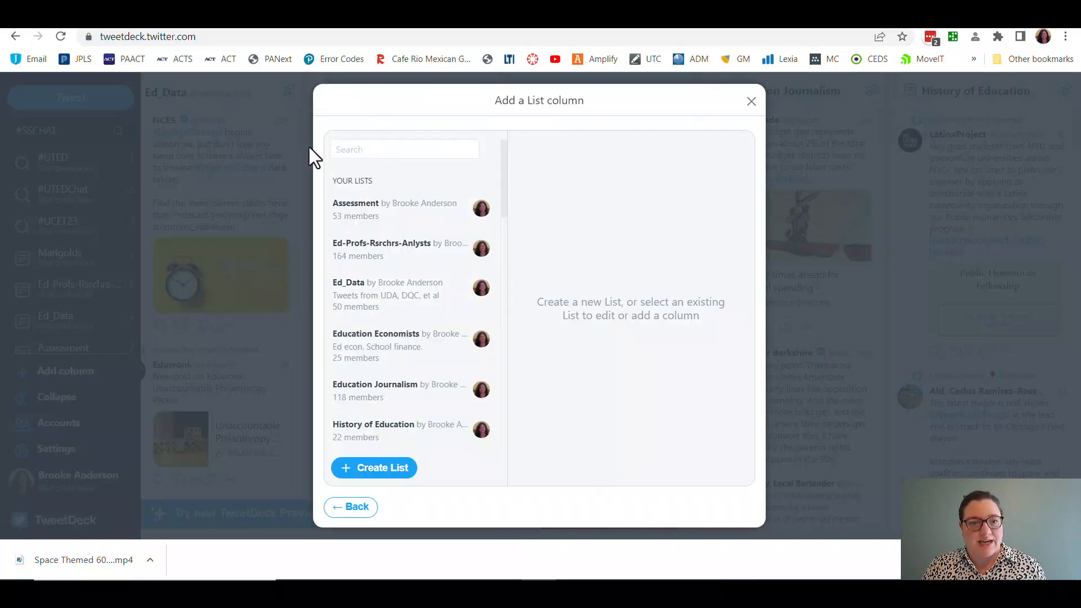
click(435, 149)
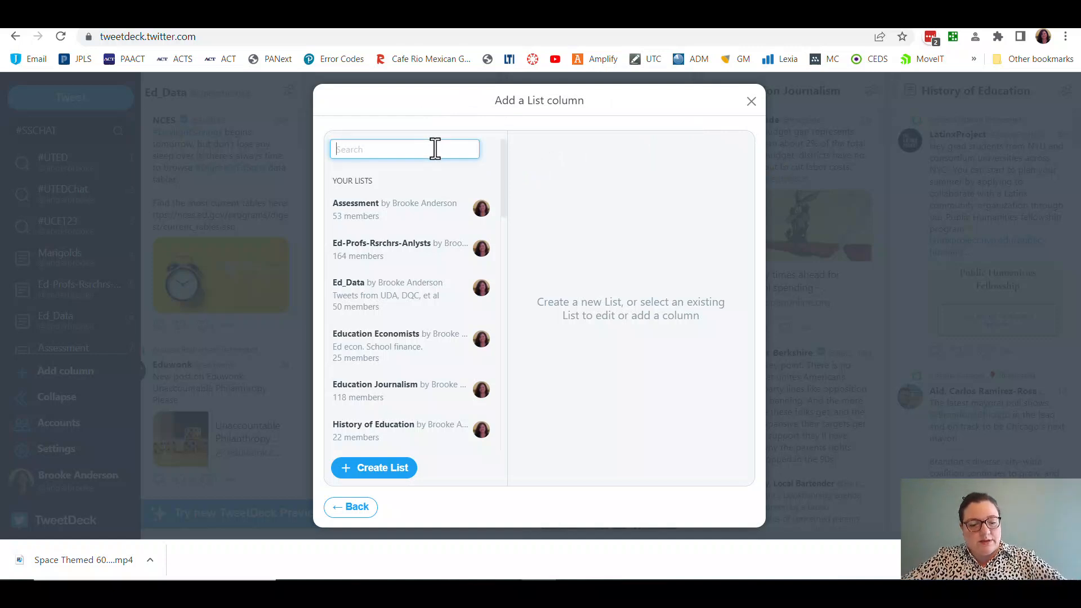
text(#UT)
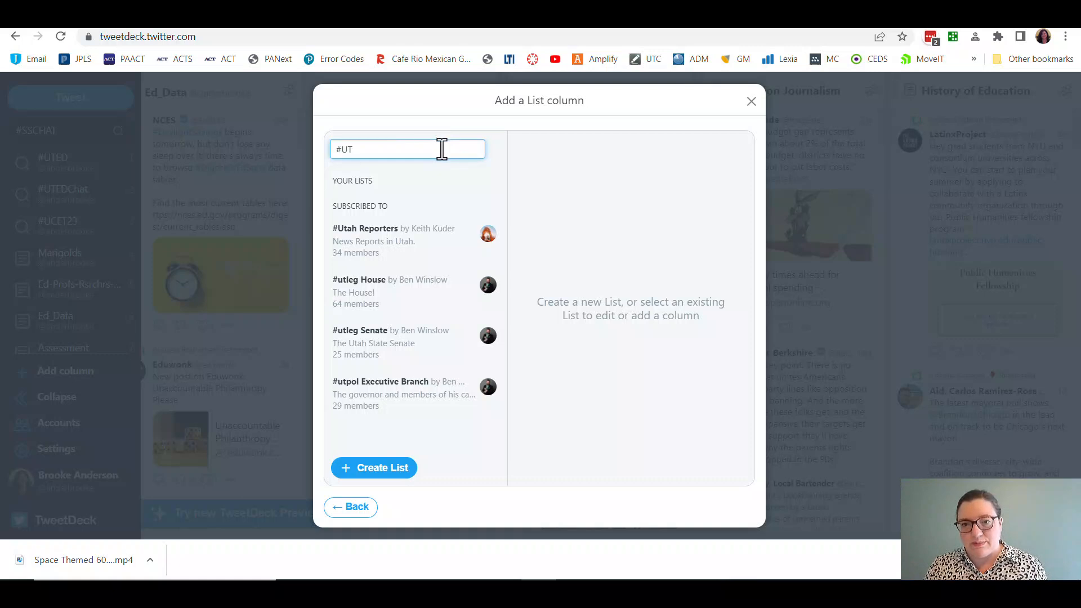
click(409, 295)
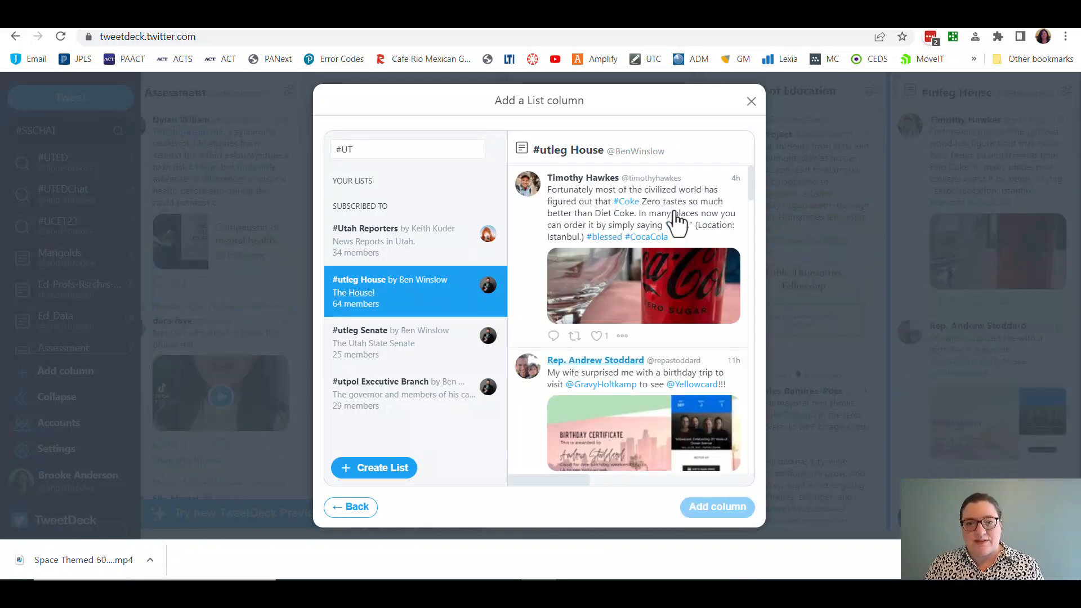
click(751, 102)
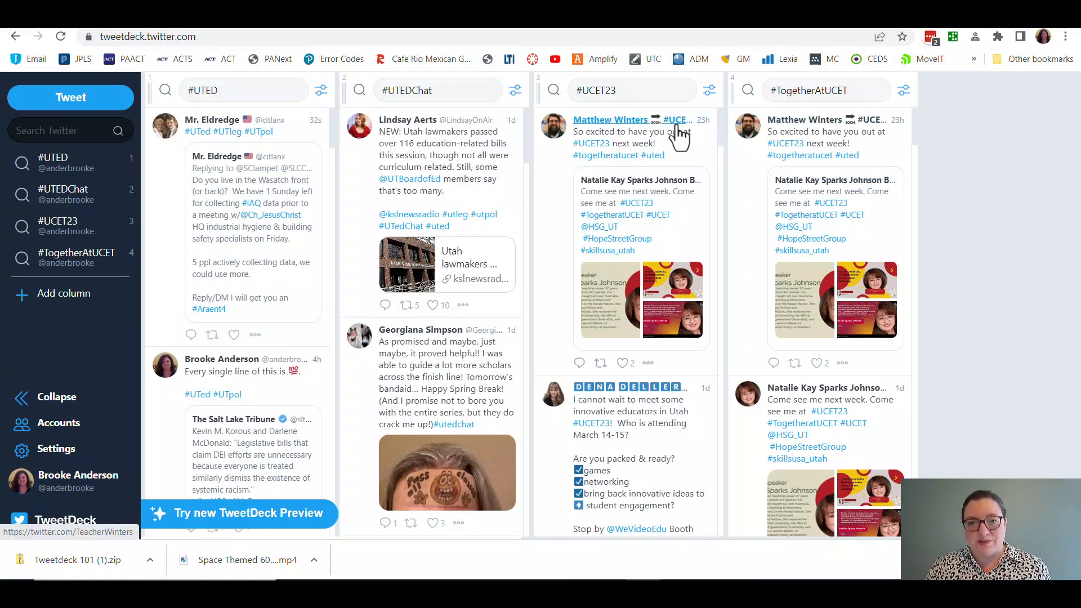
From the profile of the first tweet's author in the #UCET23 column, open the list membership options and review the available lists.
click(636, 127)
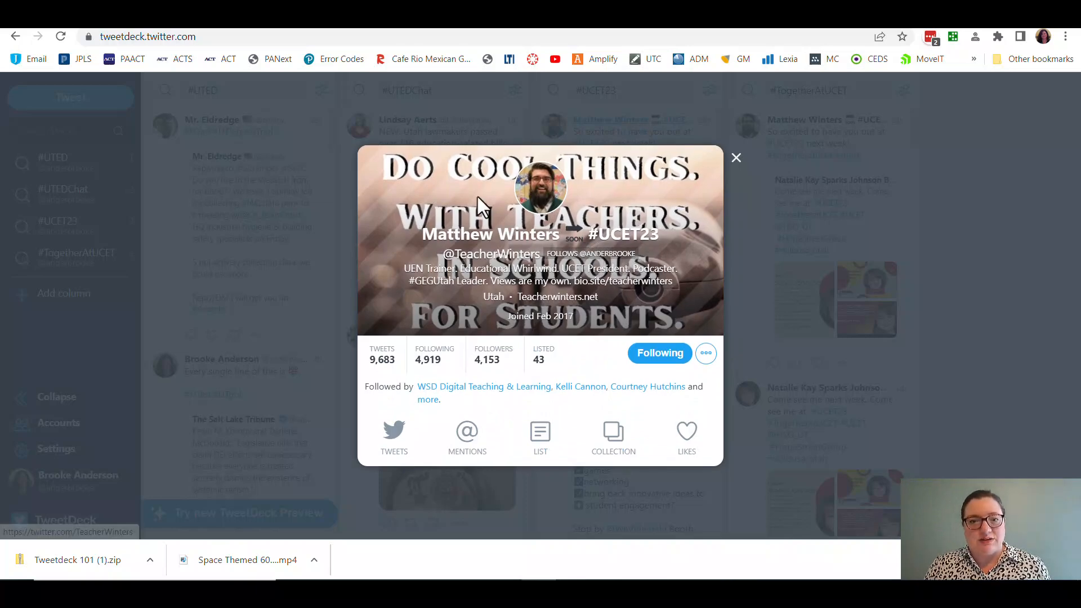
click(735, 158)
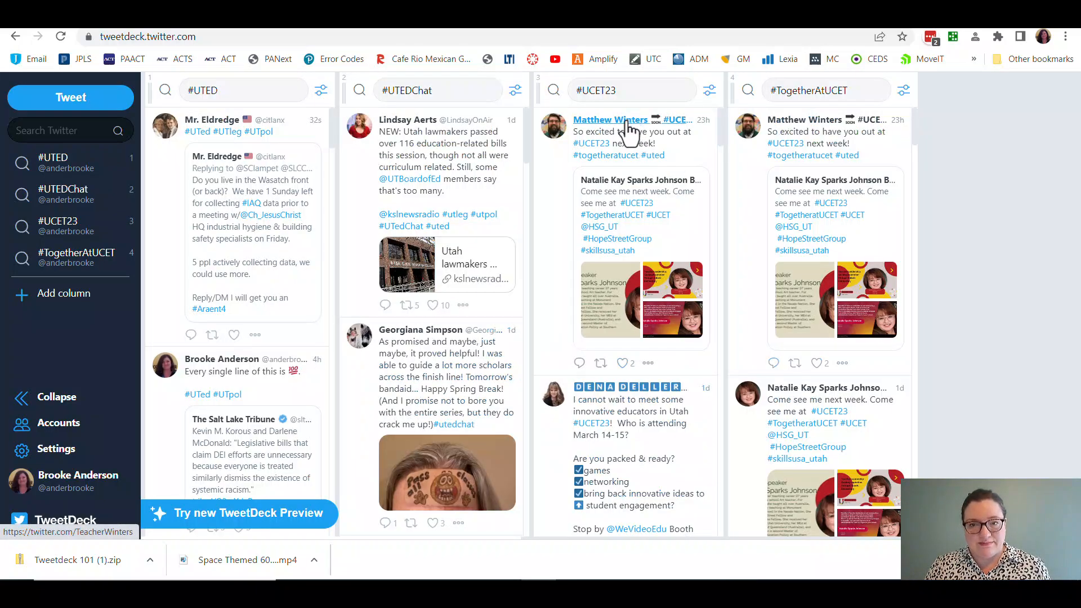
click(630, 126)
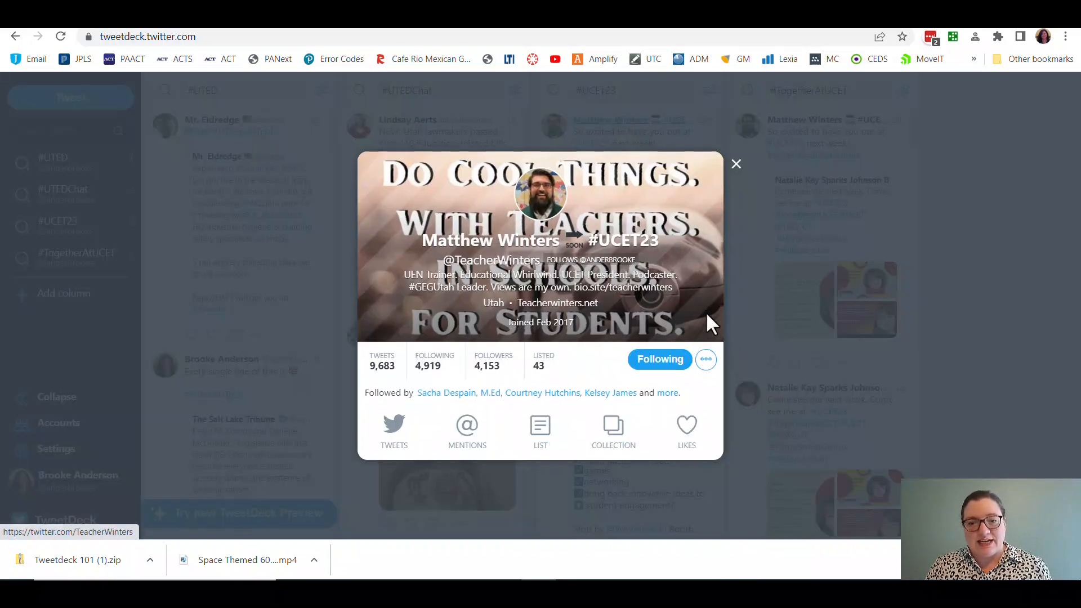
click(708, 360)
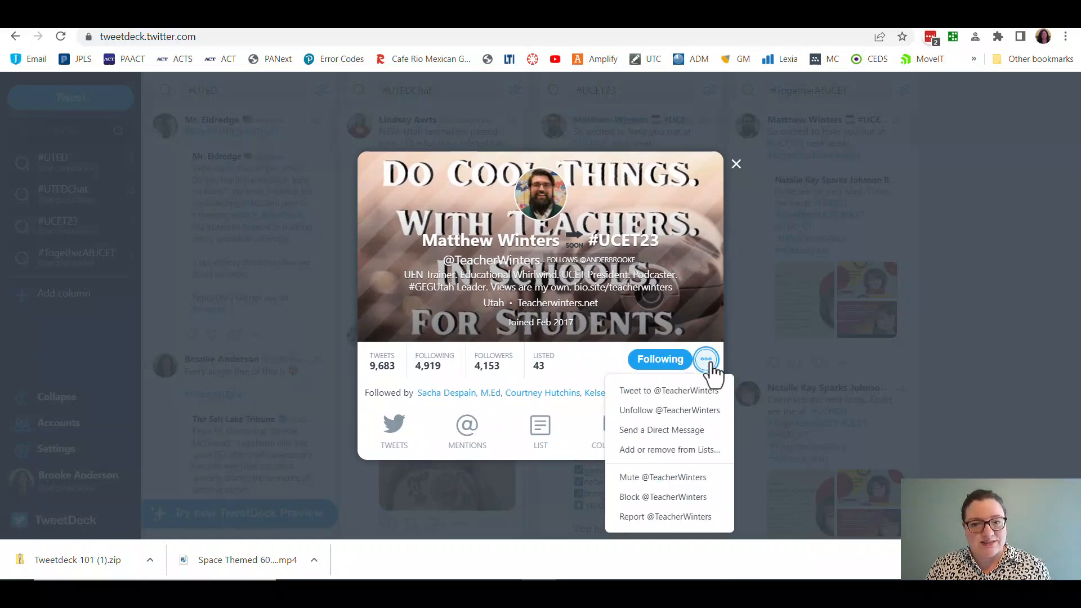
click(680, 463)
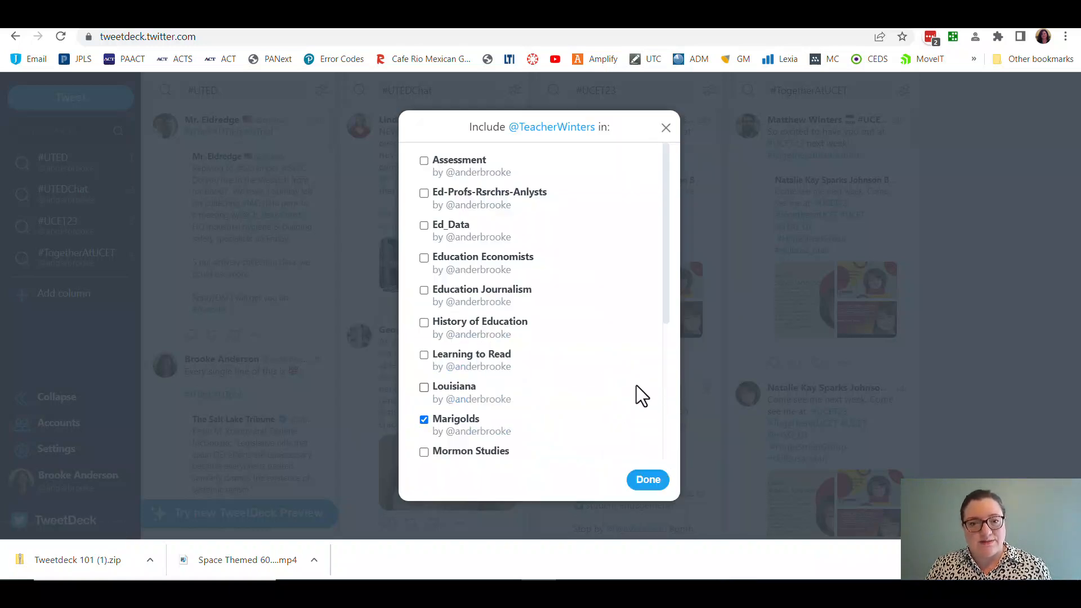
scroll(637, 394, down, 4)
scroll(637, 381, down, 1)
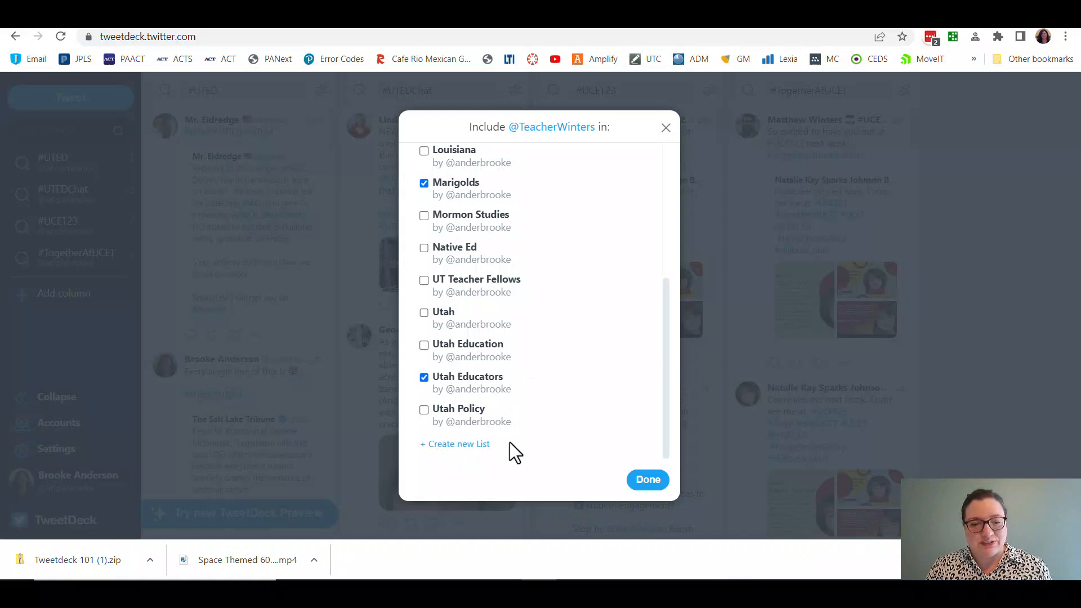
Create a public list named "Utah Teachers" with the description "This is a practice list for the Tweetdeck 101 session".
click(453, 445)
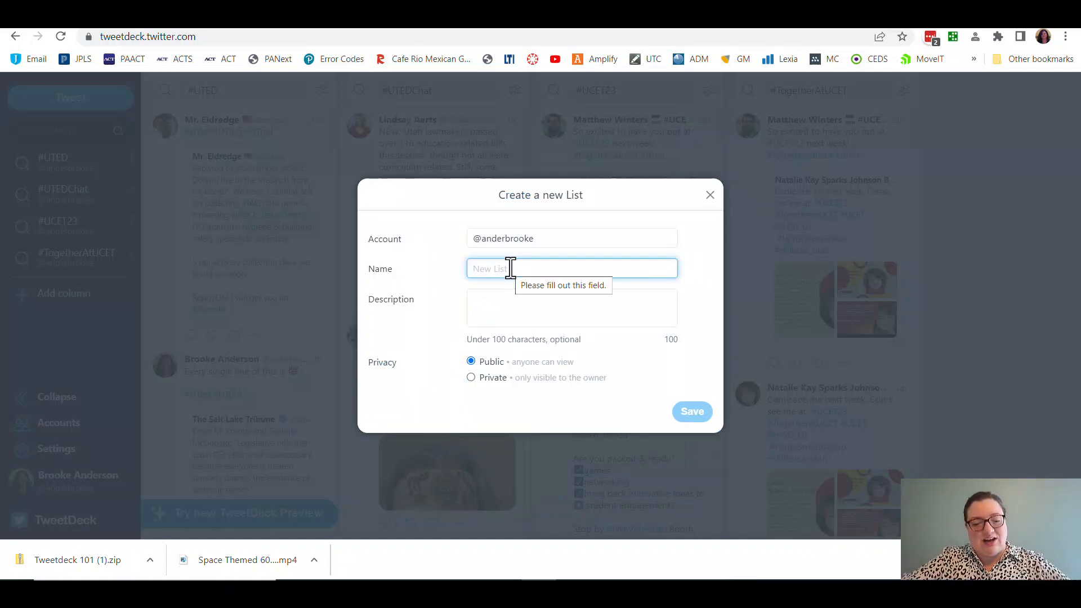
text(Utah )
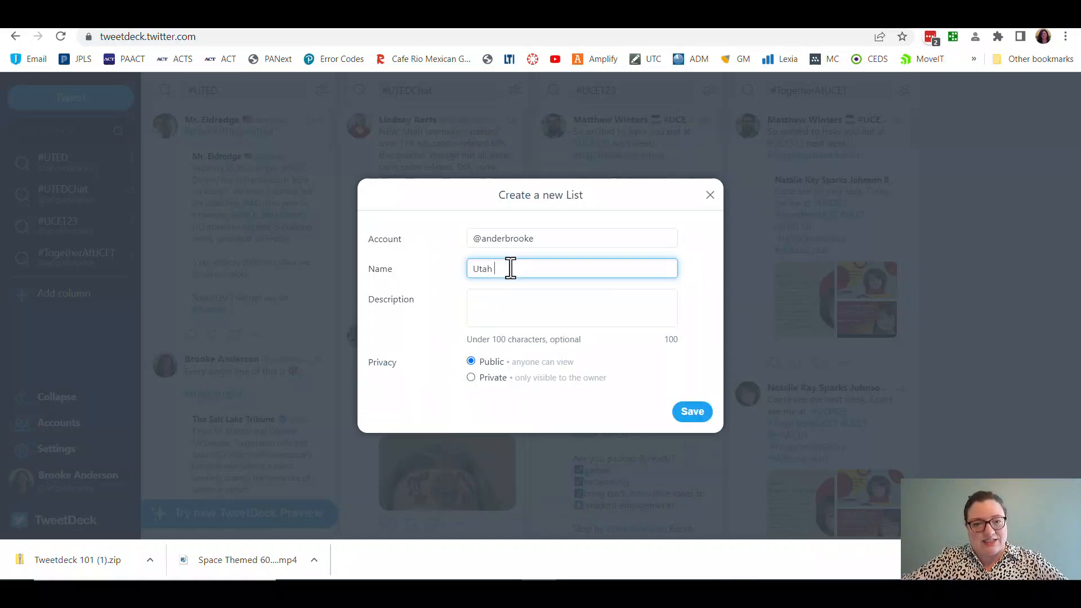
text(Teachers)
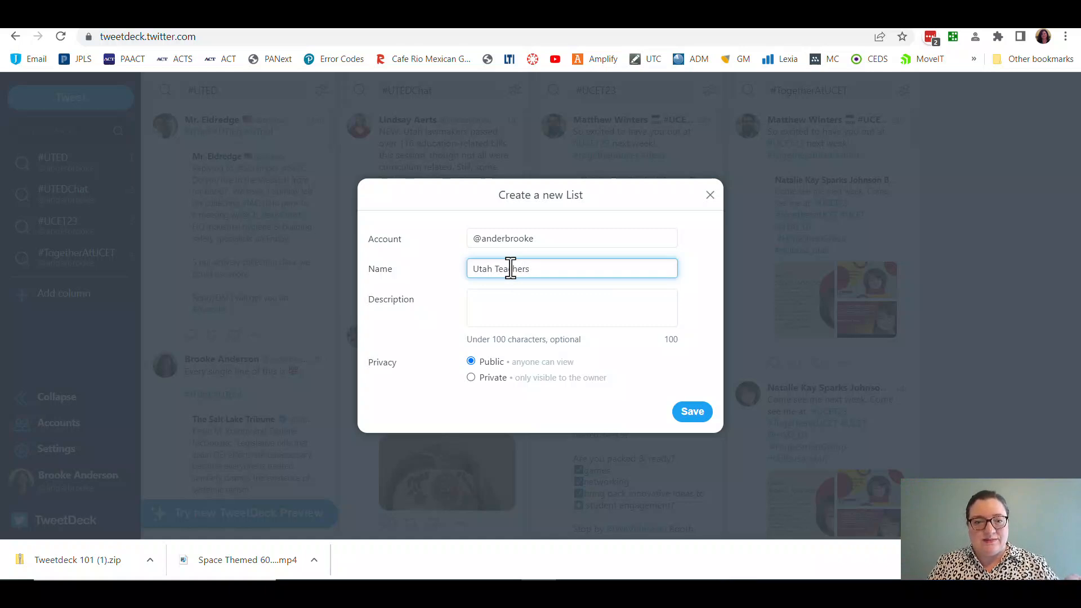
click(505, 316)
text(T)
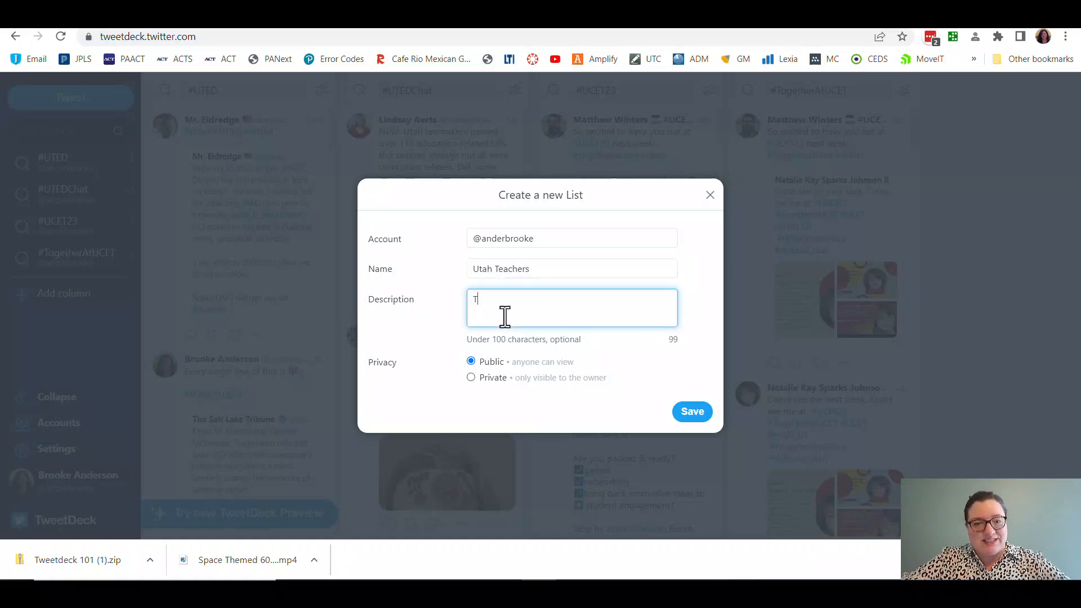
text(his is a practi)
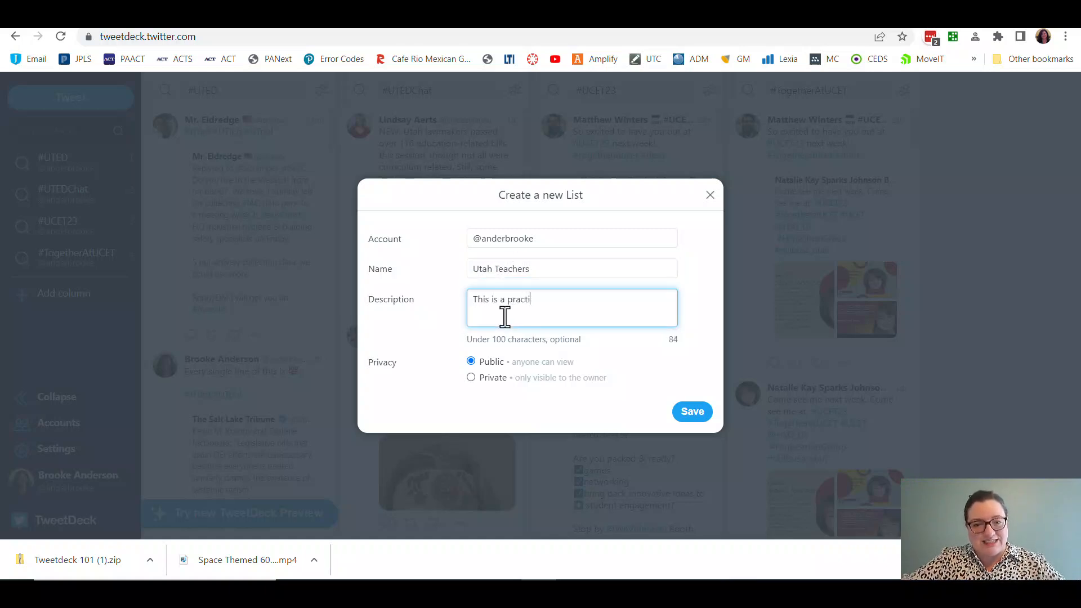
text(ce list for the Tweet)
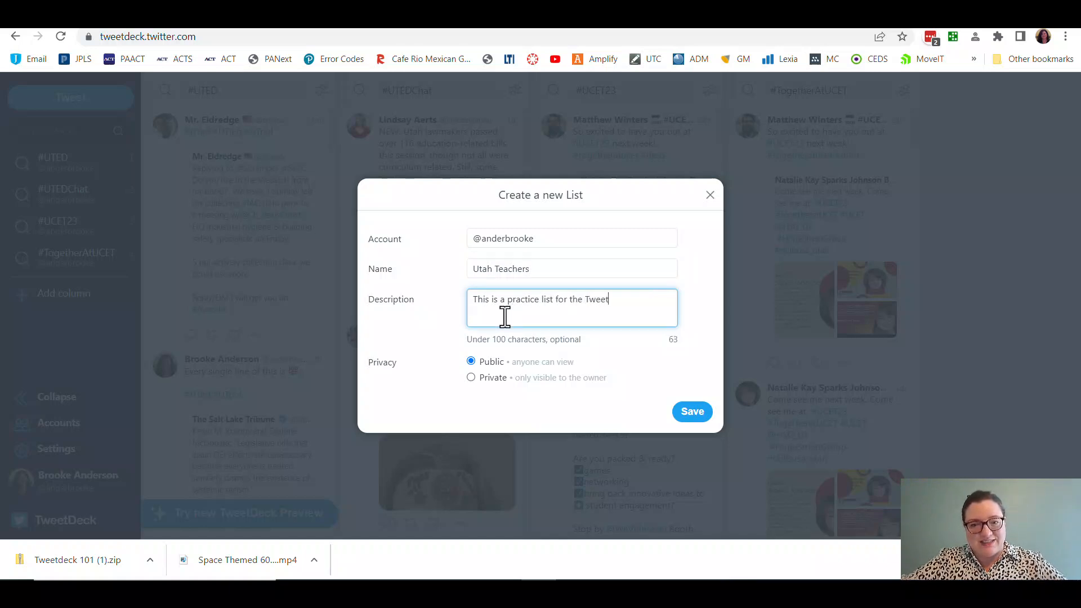
text(deck 101 session)
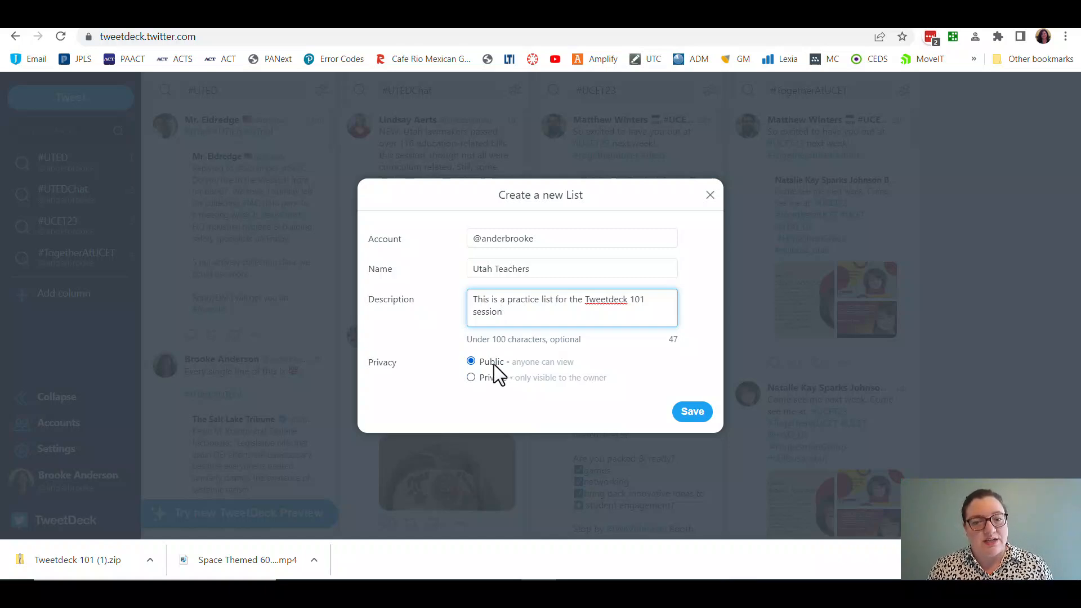
click(493, 379)
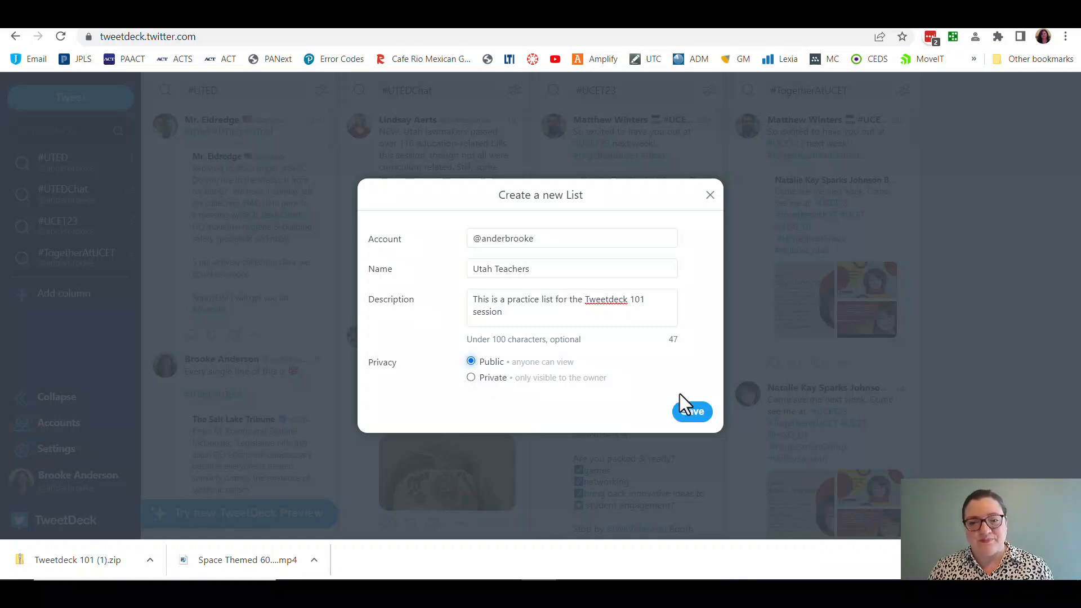
click(685, 410)
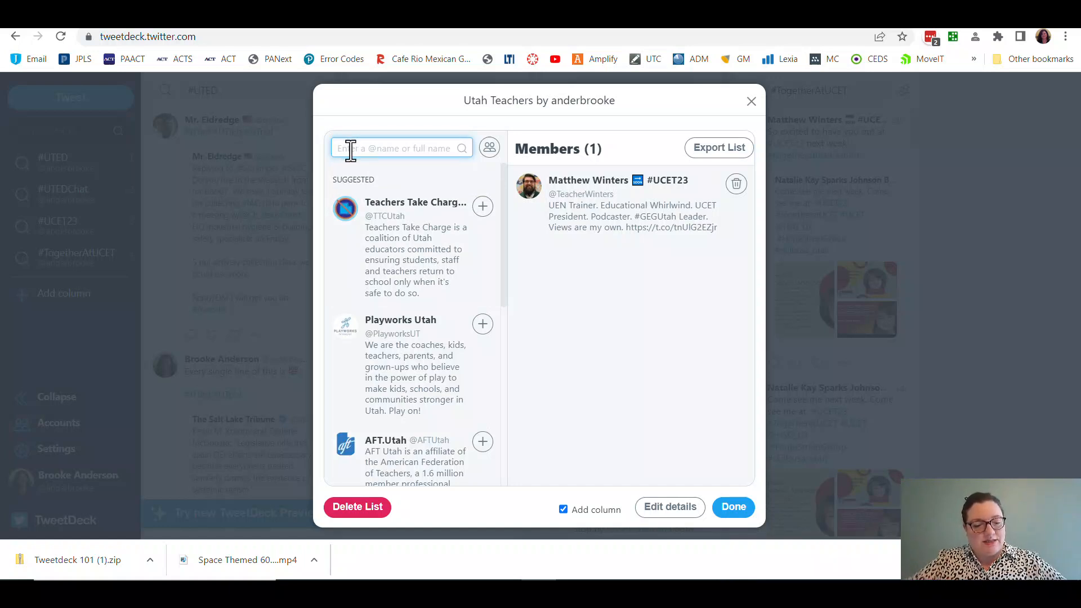
Search for your own account by its handle, add it as a member of the Utah Teachers list and close the dialog.
text(anderb)
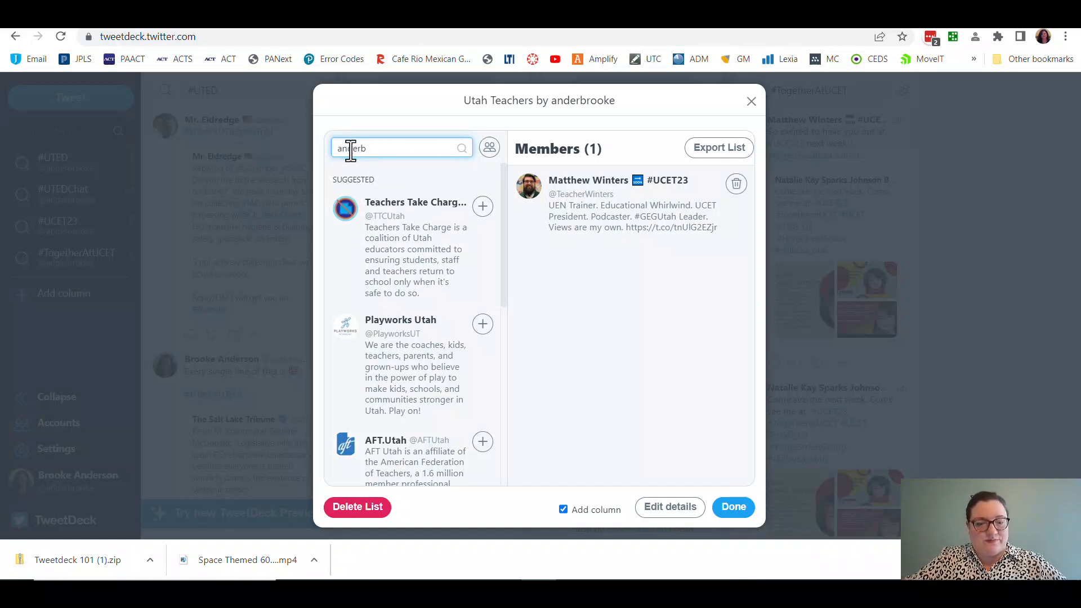
text(rooke)
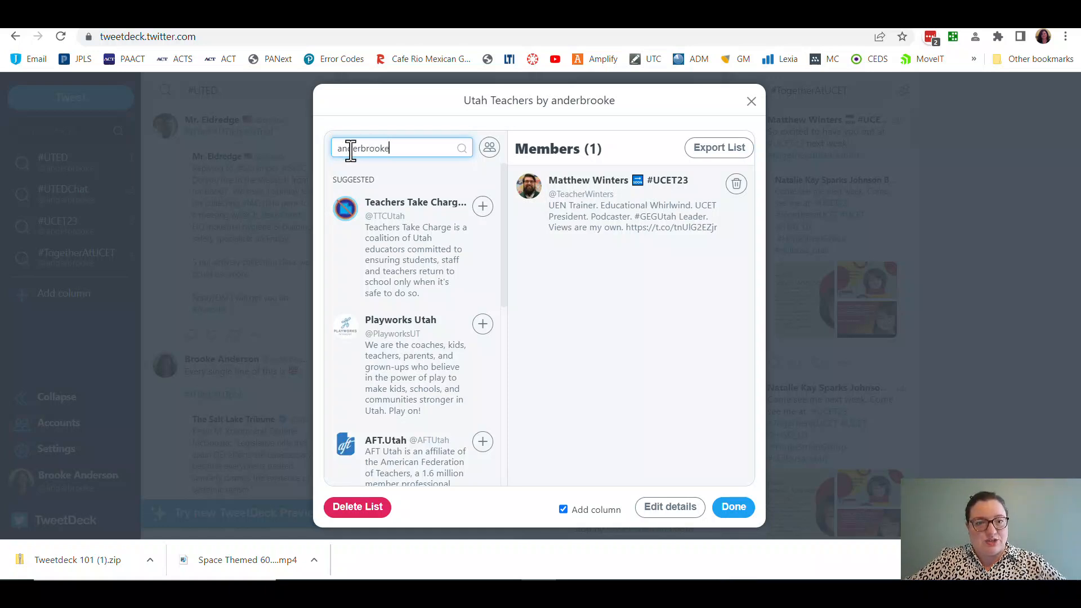
click(462, 148)
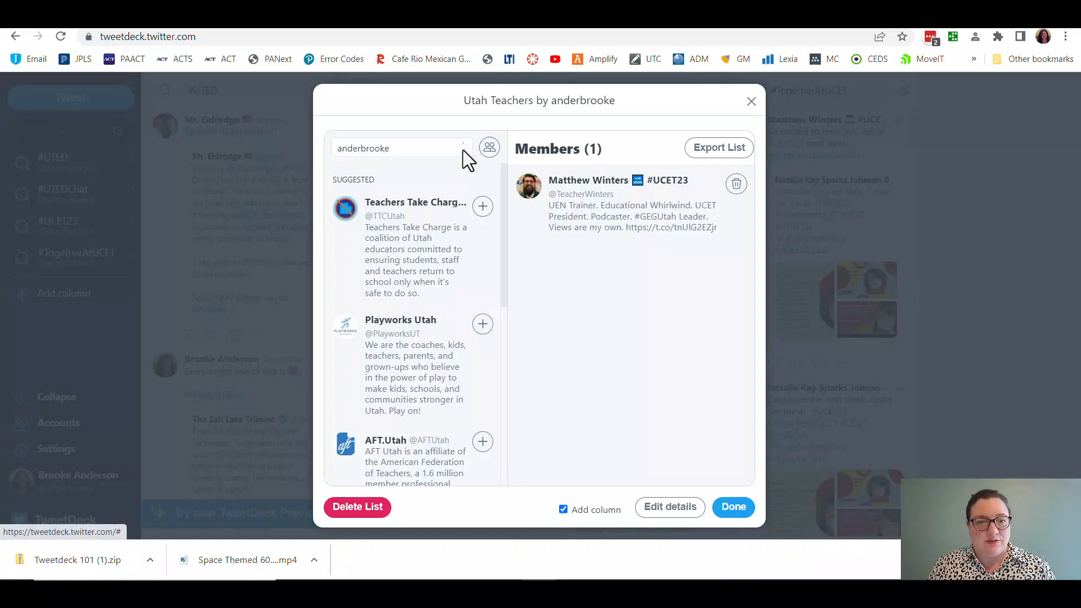
click(480, 207)
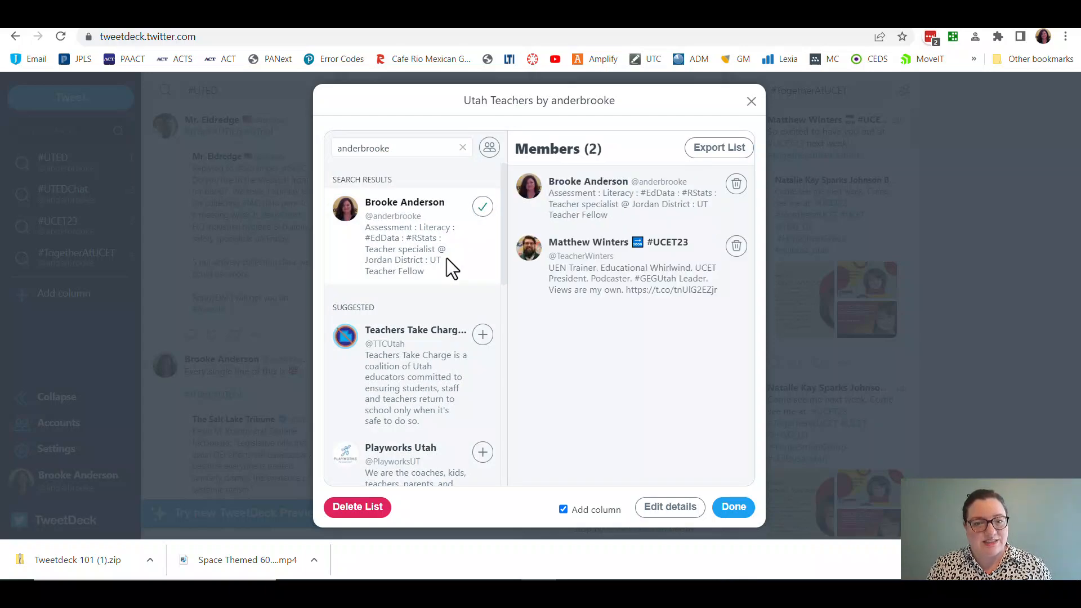
click(301, 157)
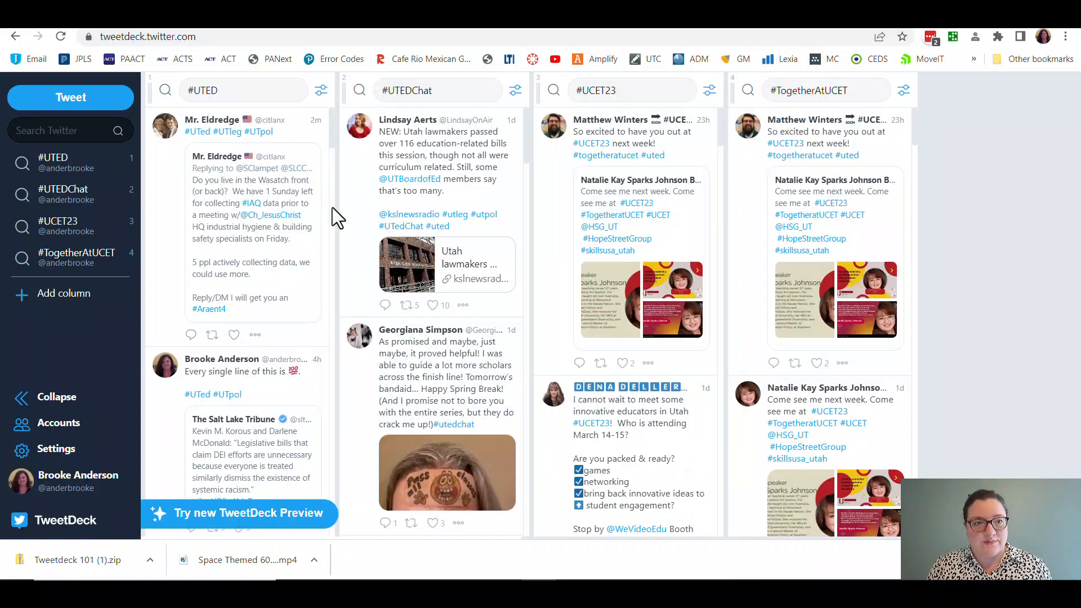
Add the second tweet's author in the #TogetherAtUCET column to the Utah Teachers list from their profile.
click(790, 394)
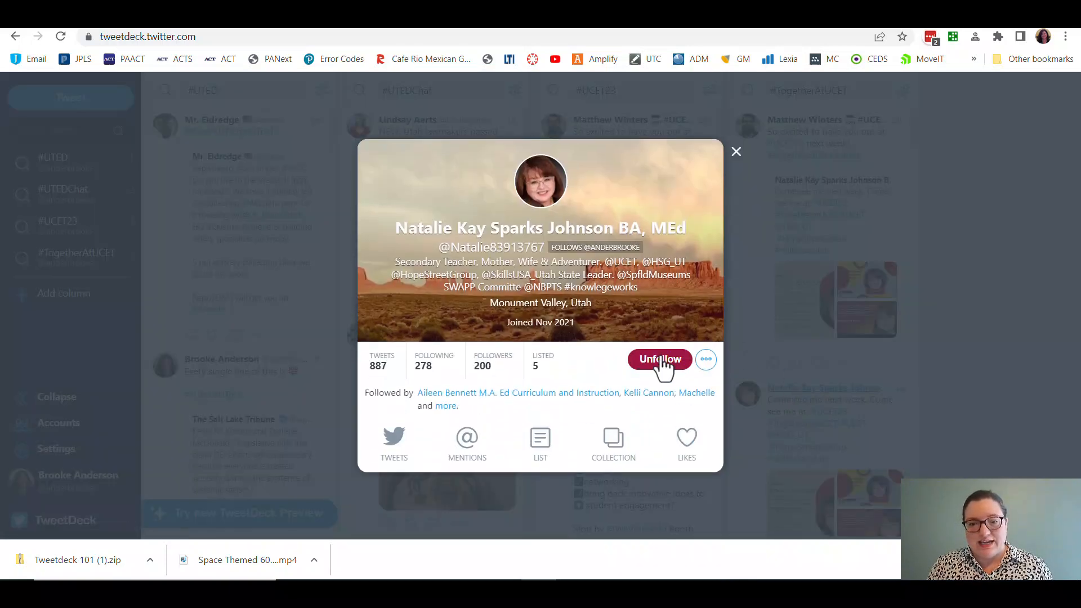
click(706, 360)
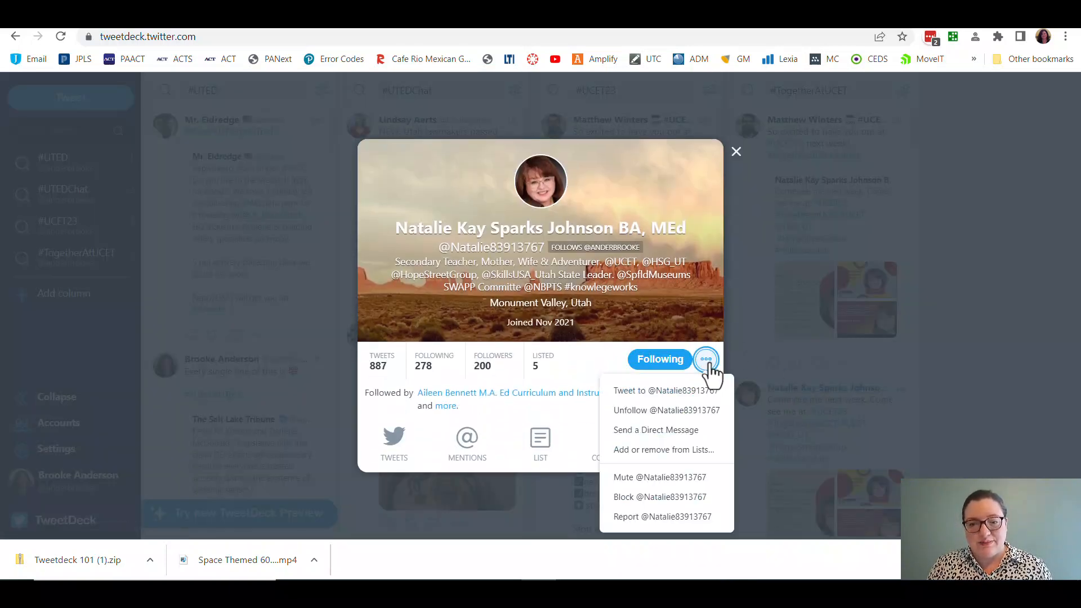
click(683, 449)
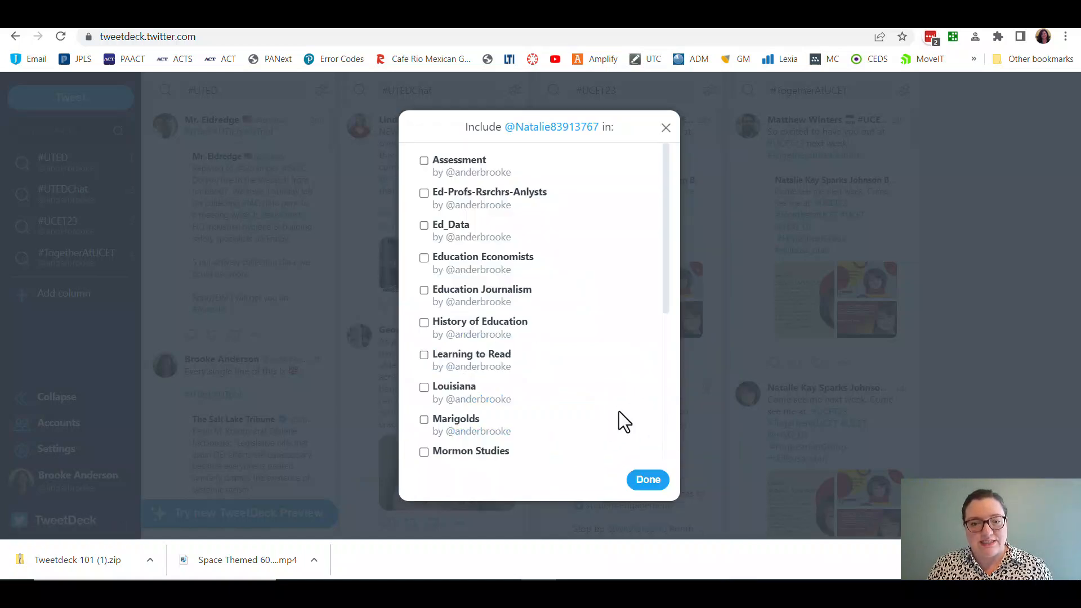
scroll(613, 416, down, 3)
scroll(607, 422, down, 2)
click(424, 409)
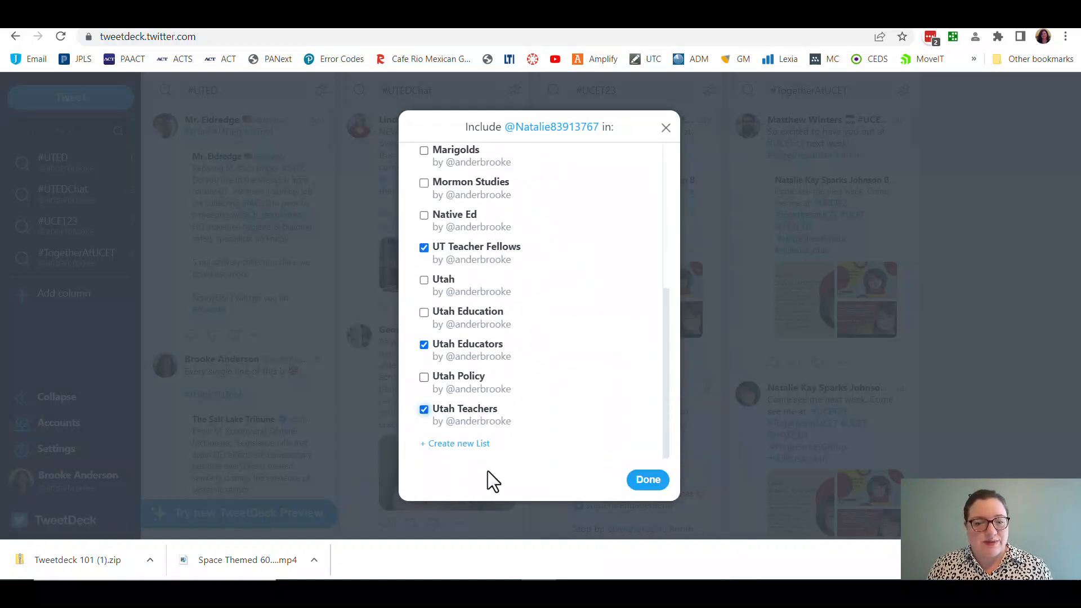
click(640, 489)
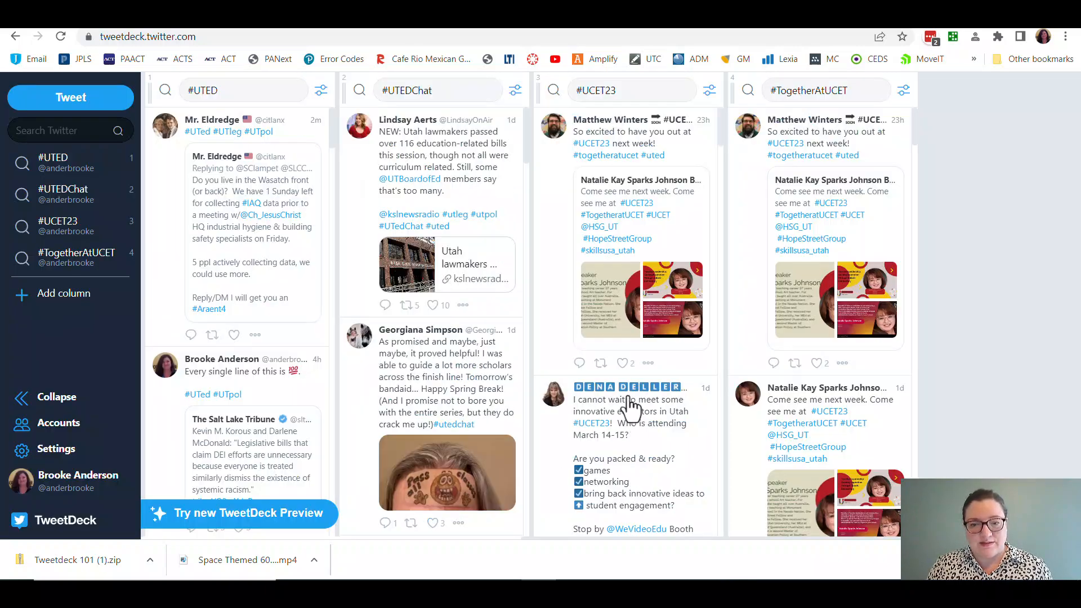
Add the second tweet's author in the #UTEDChat column to the Utah Teachers list from their profile.
click(392, 331)
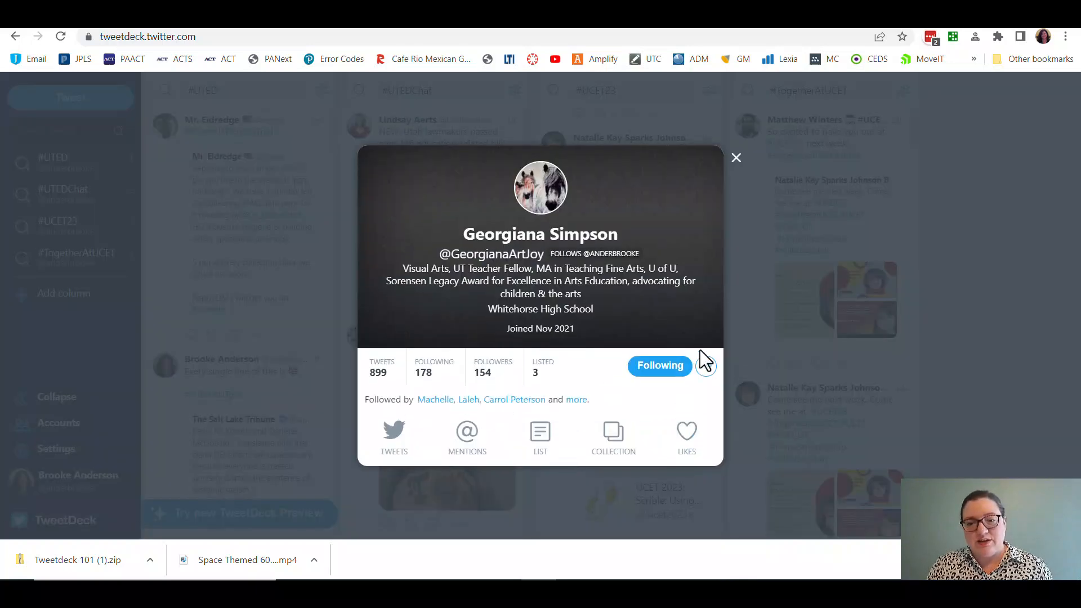
click(706, 365)
click(687, 457)
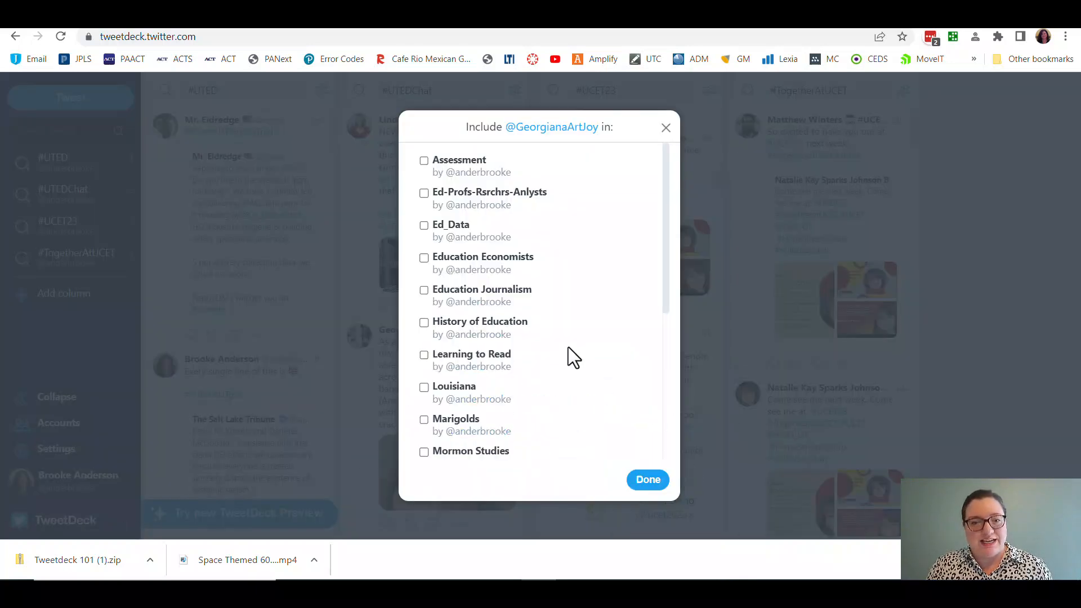
scroll(568, 346, down, 5)
click(431, 411)
click(642, 484)
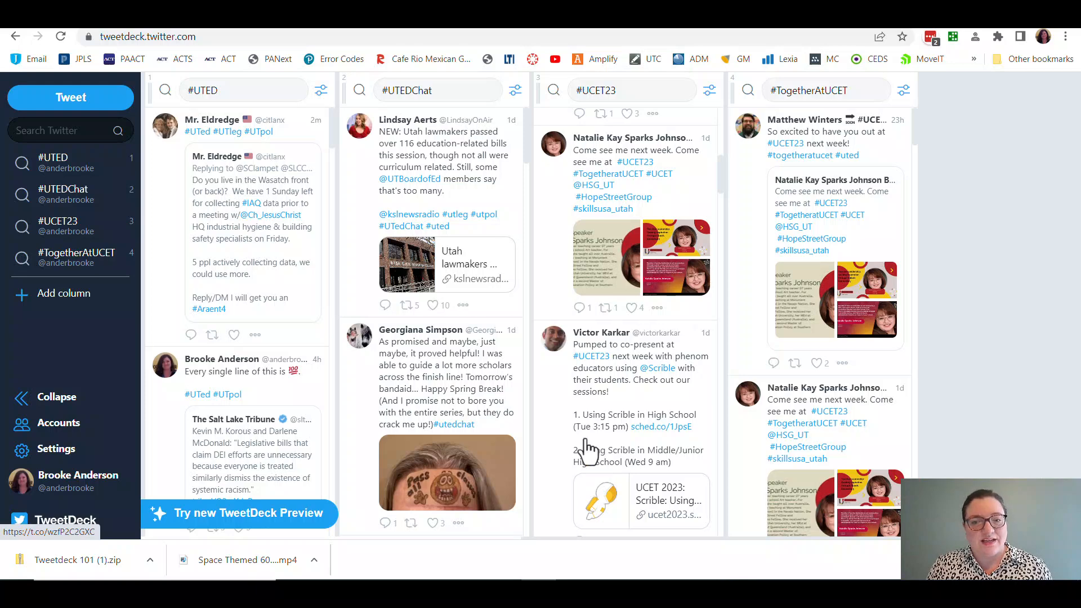
Add a List column for your Utah Teachers list and close the column dialog.
scroll(585, 445, down, 2)
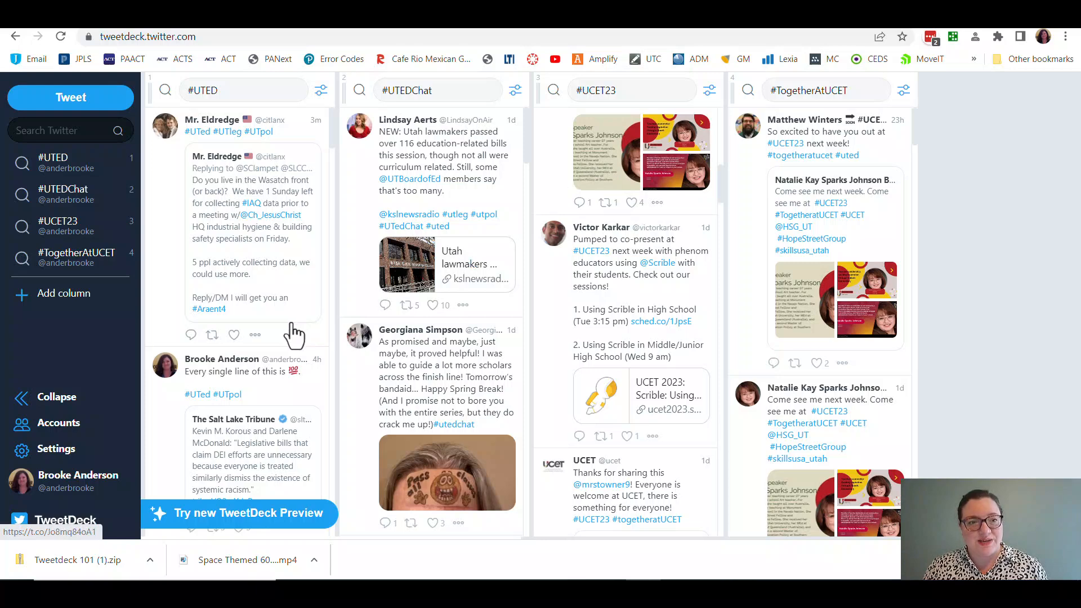
click(55, 301)
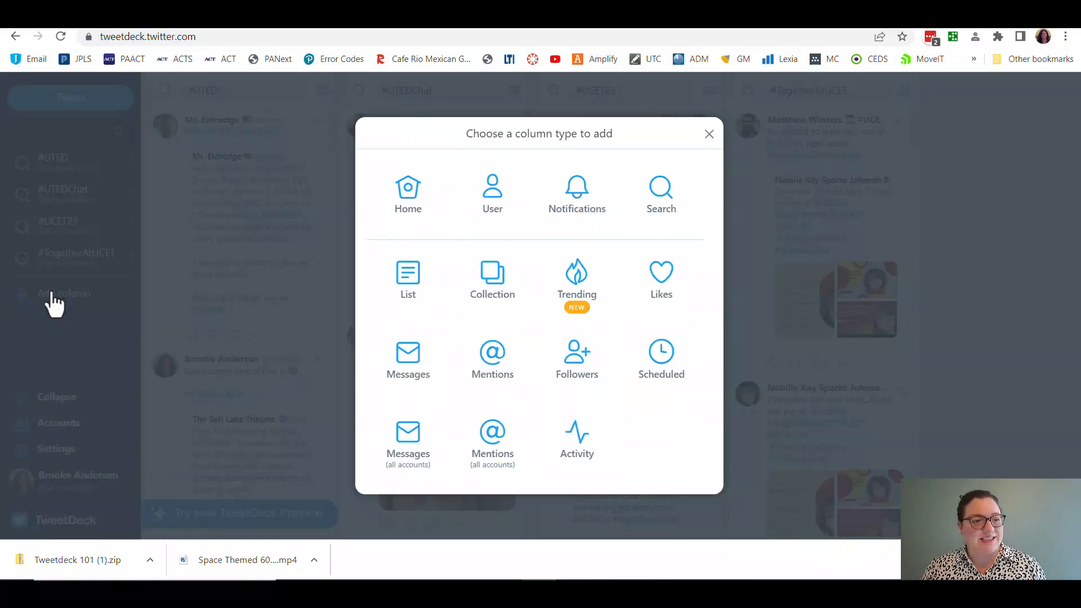
click(409, 276)
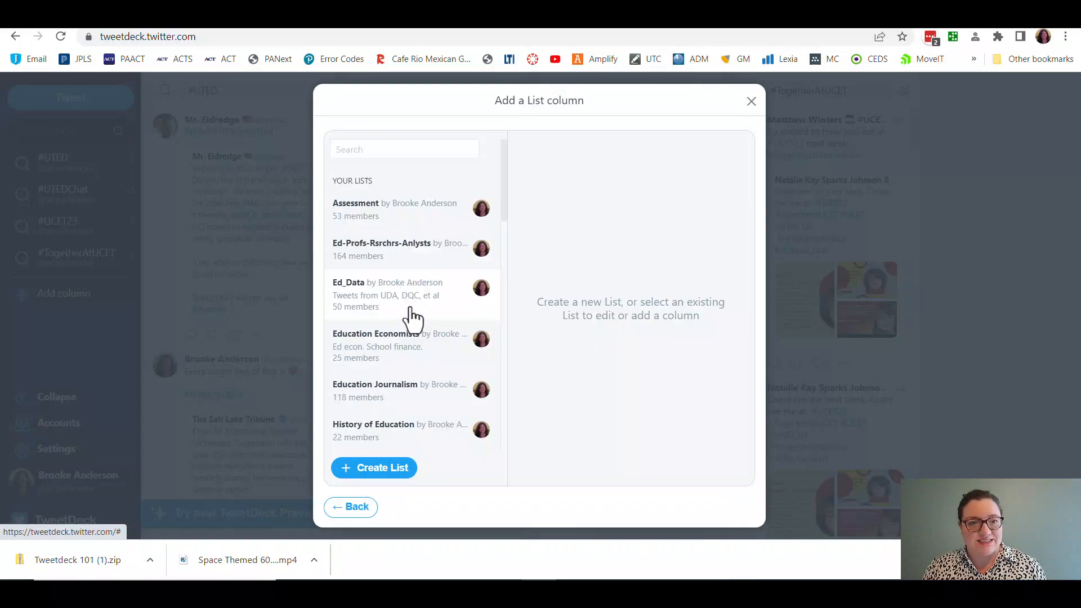
scroll(413, 319, down, 10)
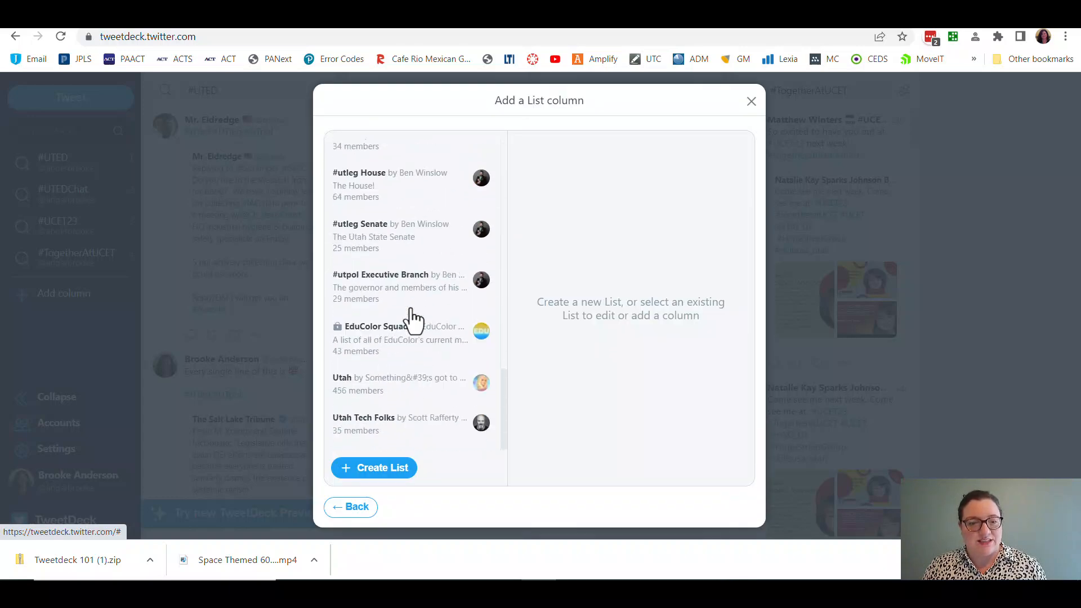
scroll(413, 319, up, 5)
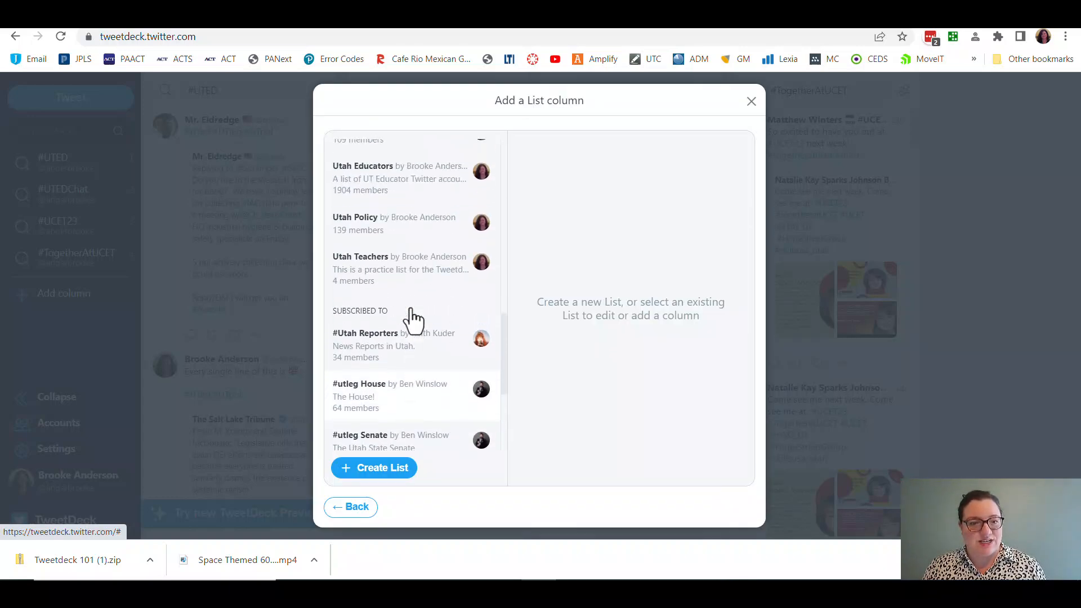
click(413, 337)
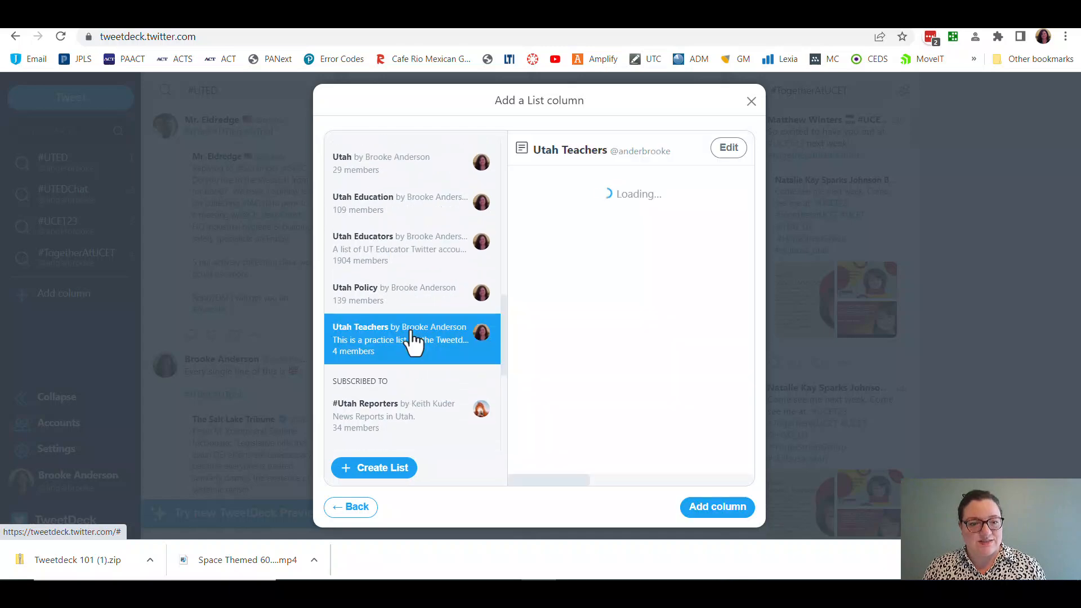
click(715, 509)
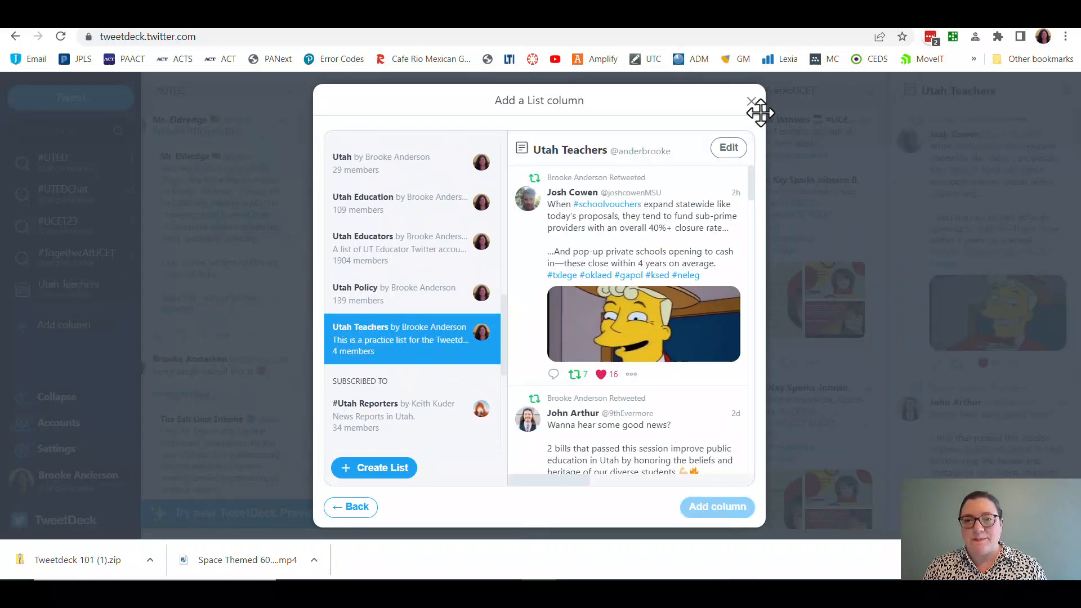
click(752, 103)
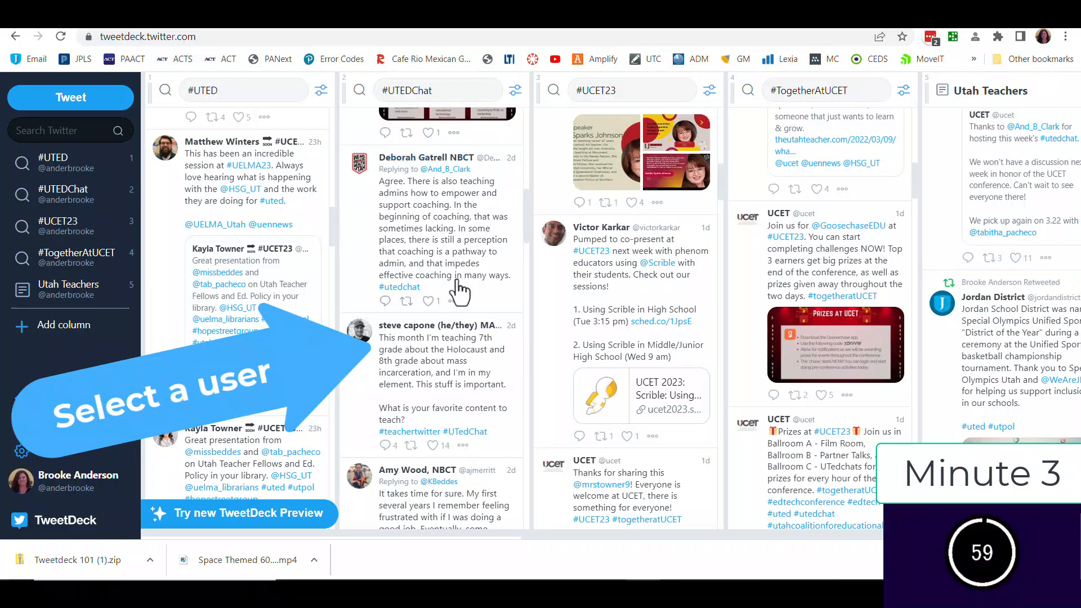
Add the #UTEDChat author of the tweet about teaching 7th grade about the Holocaust to the Utah Teachers list.
click(435, 322)
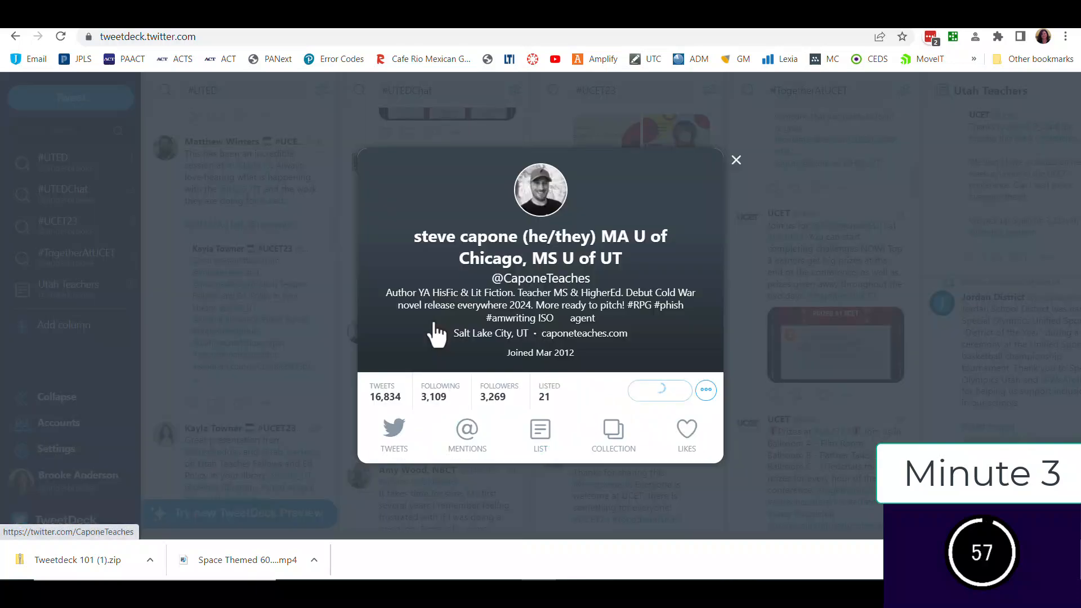
click(705, 378)
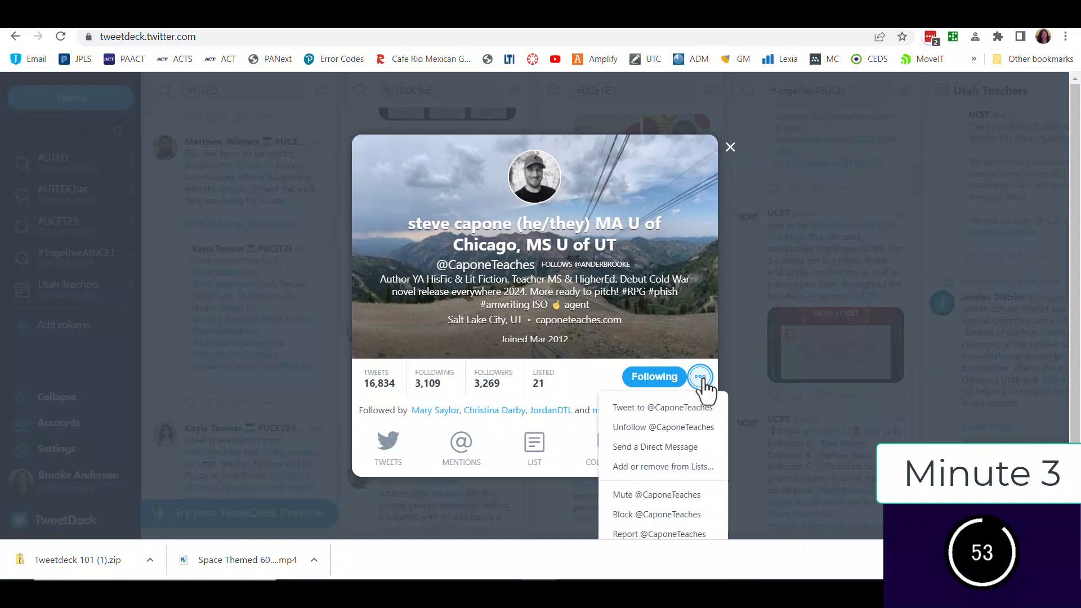
click(680, 471)
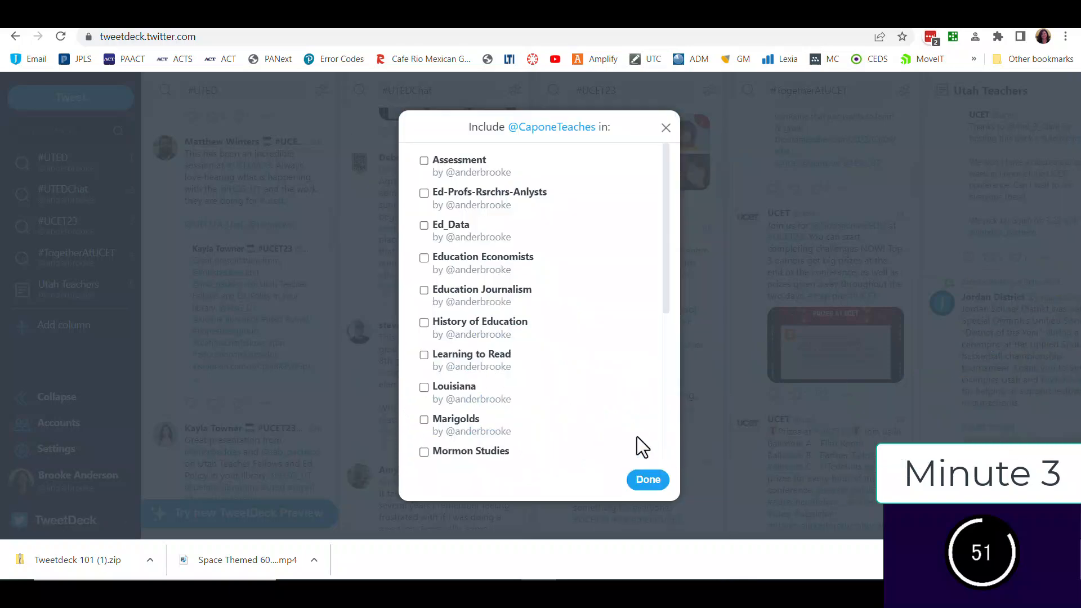
scroll(511, 404, down, 5)
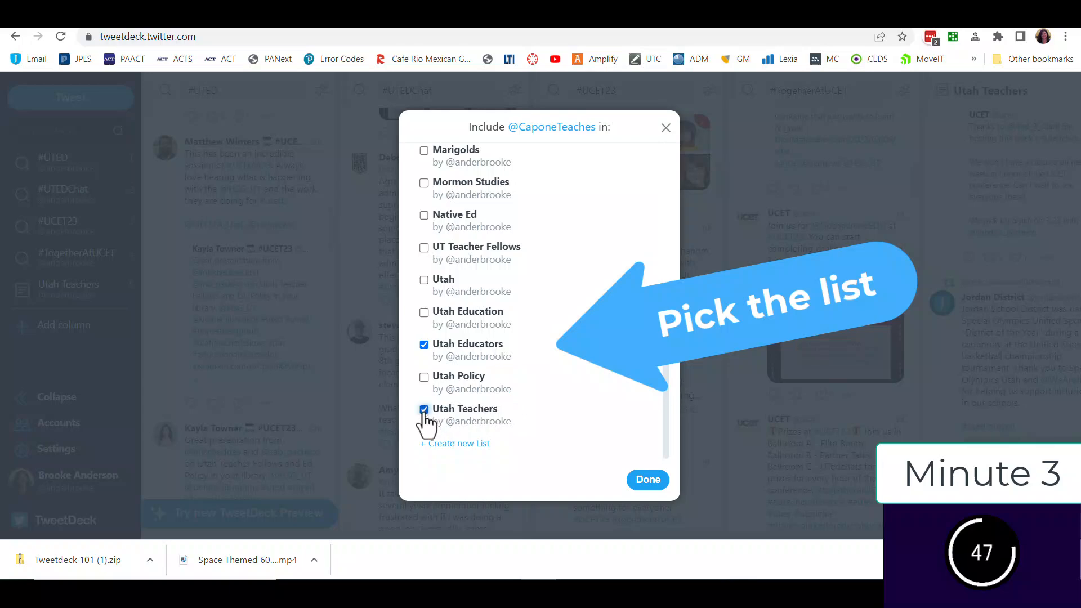
click(647, 481)
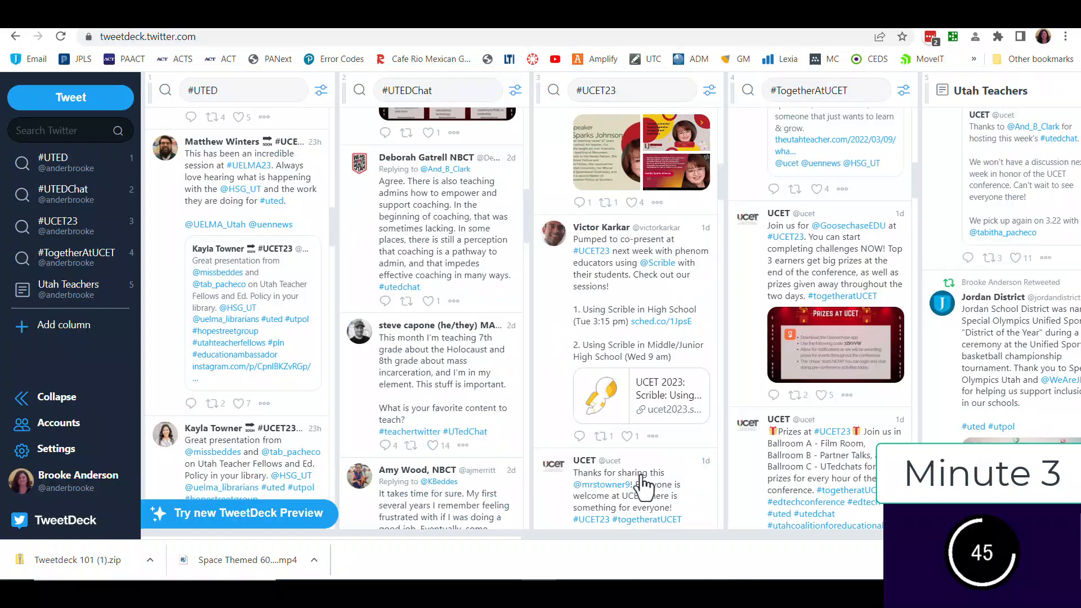
Add the #UTEDChat author of the reply beginning "It takes time for sure" to the Utah Teachers list.
click(417, 470)
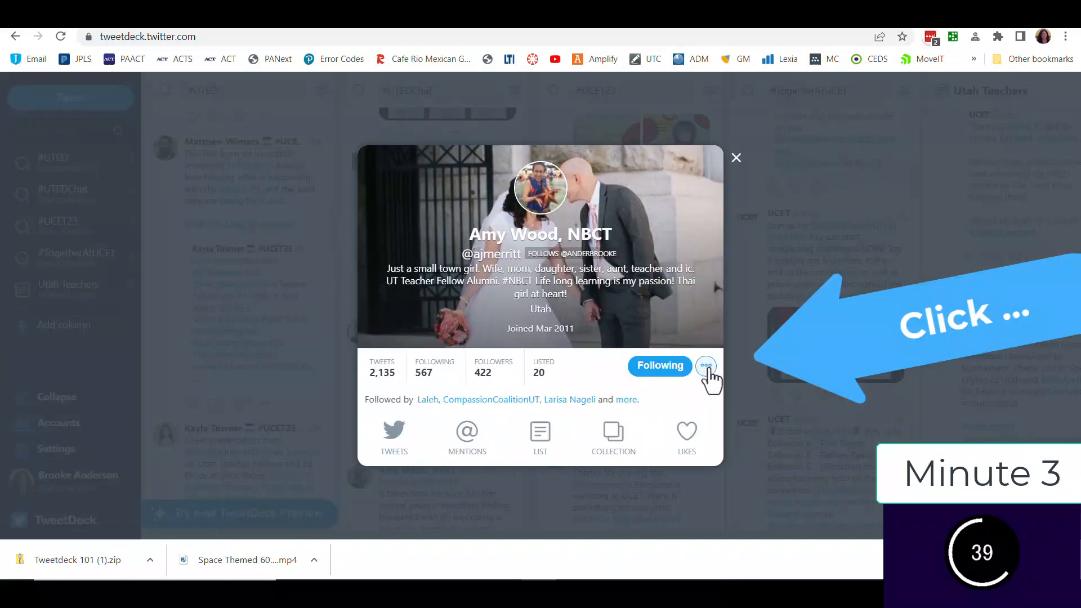
click(706, 367)
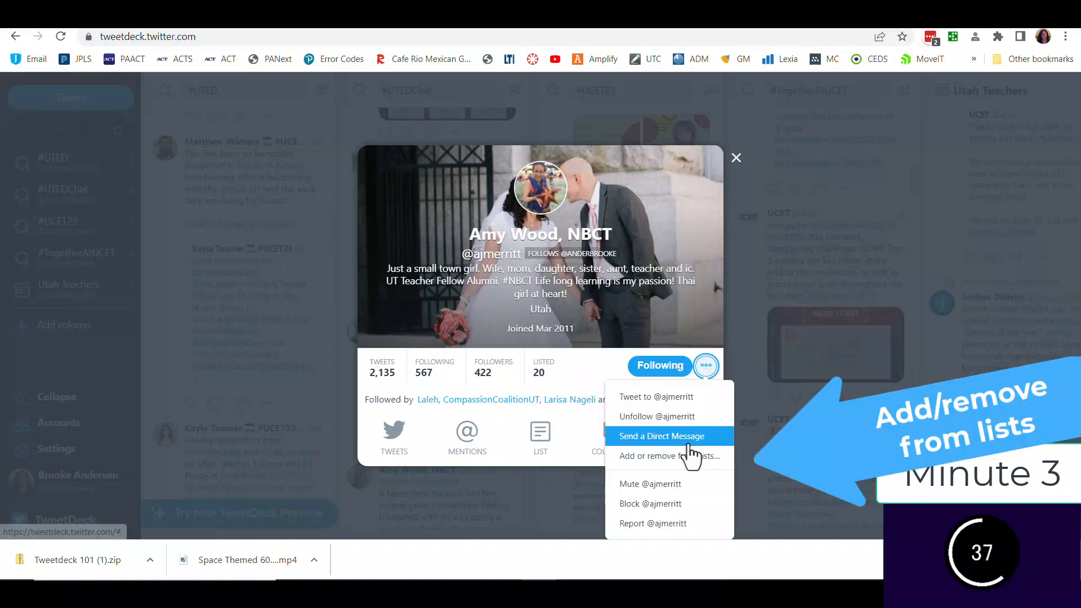
click(670, 456)
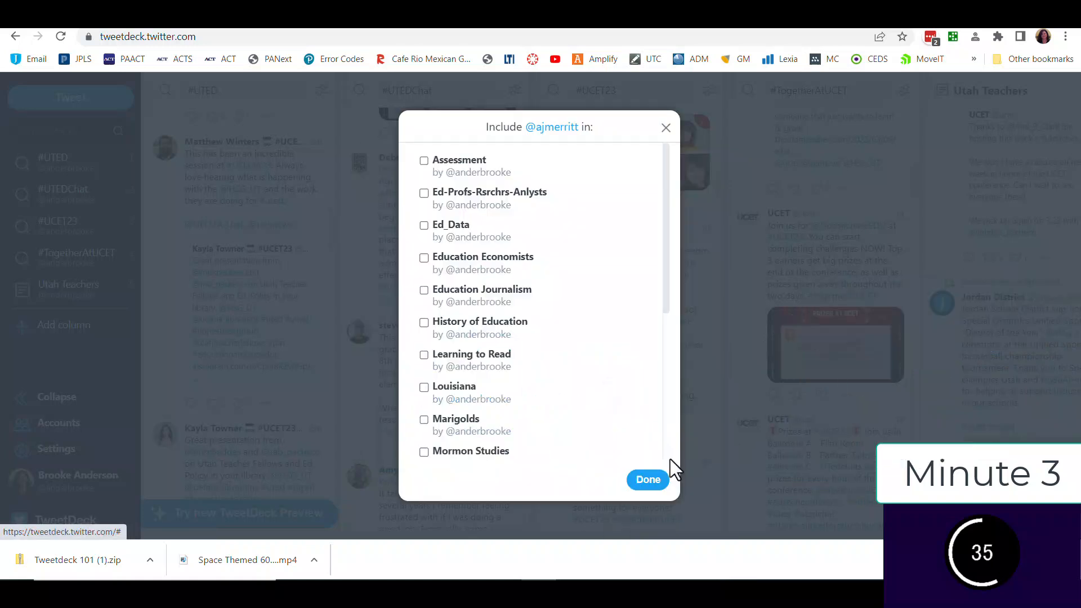
scroll(571, 394, down, 5)
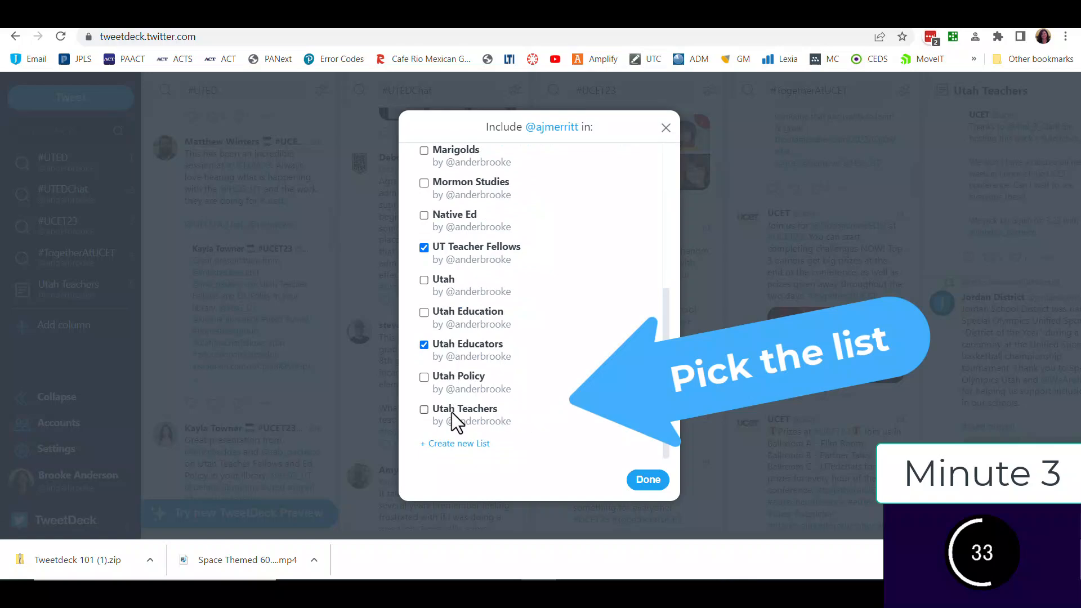
click(424, 410)
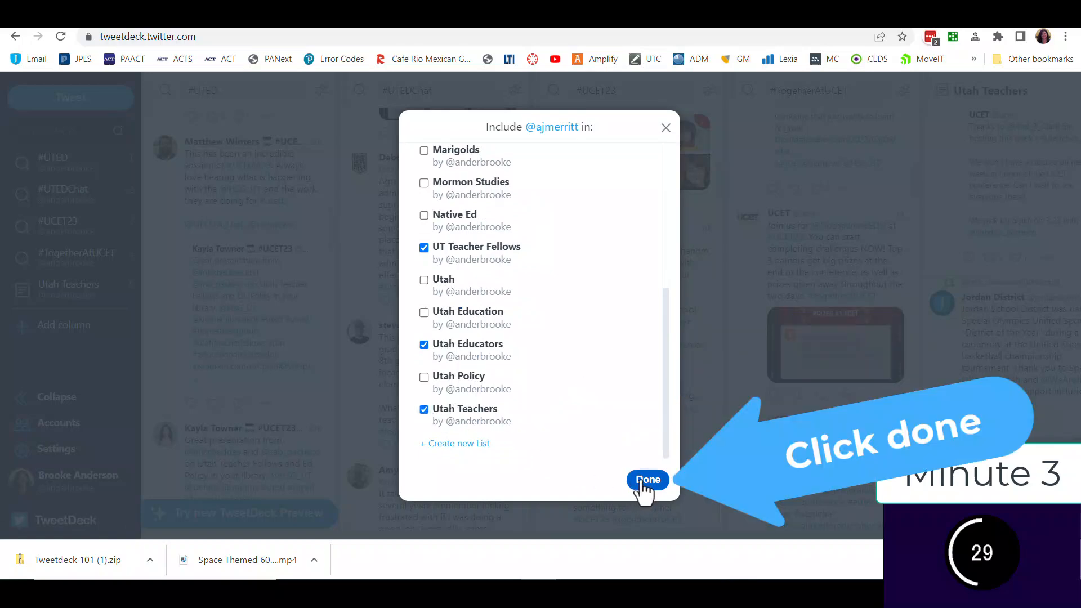
click(642, 482)
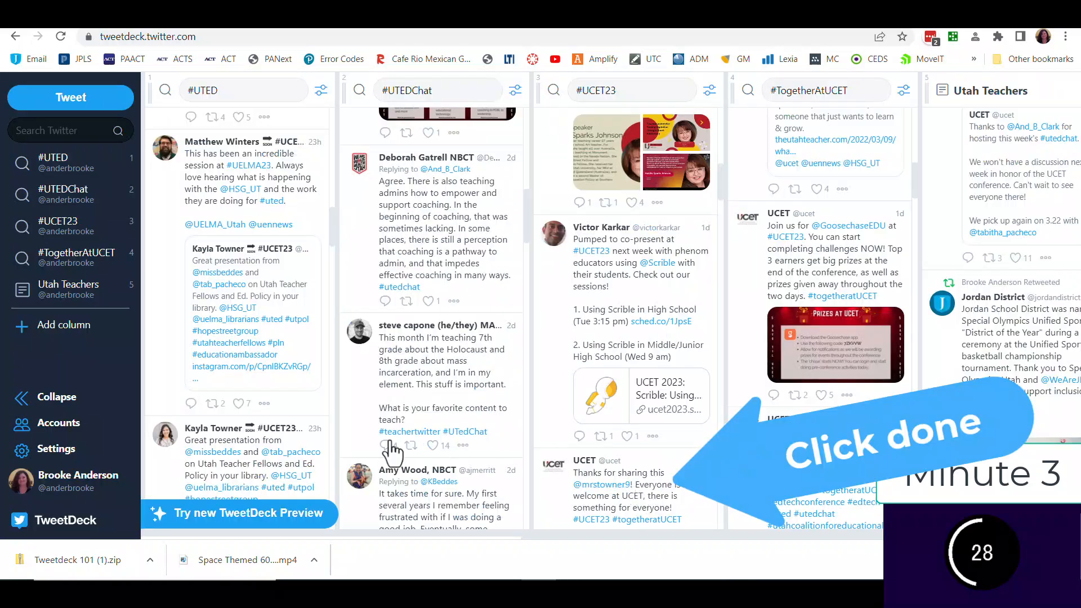
Add the #UTED author of the tweet beginning "Great presentation from" to the Utah Teachers list.
click(227, 428)
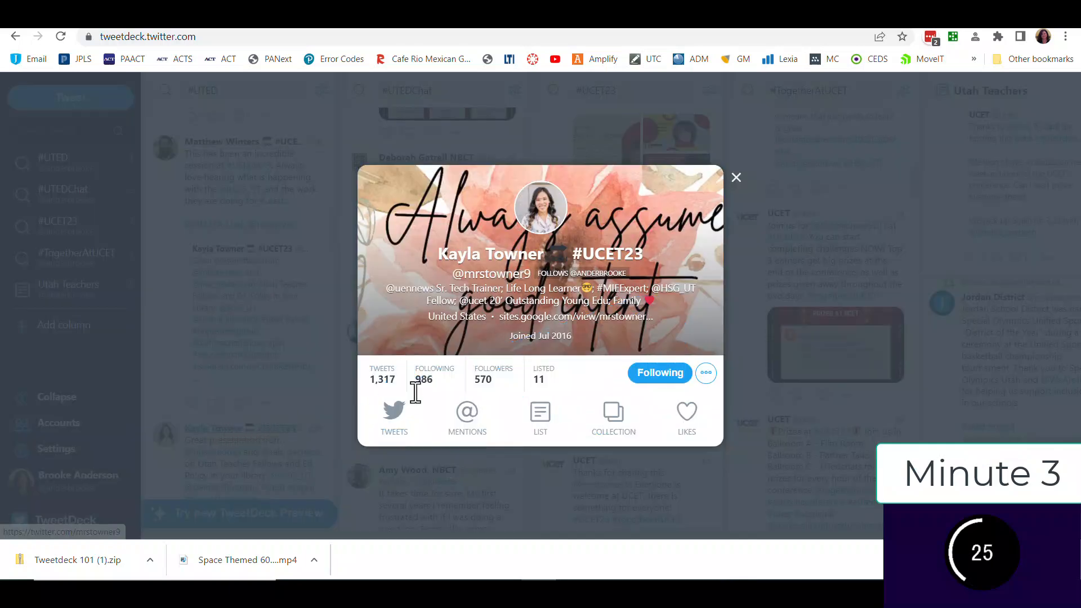
click(705, 360)
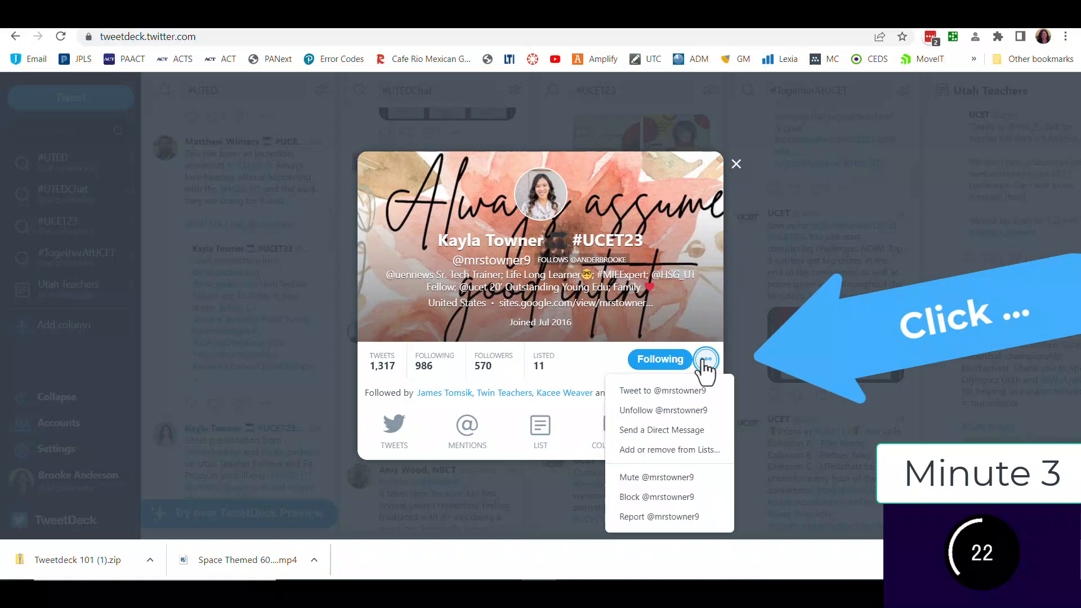
click(653, 450)
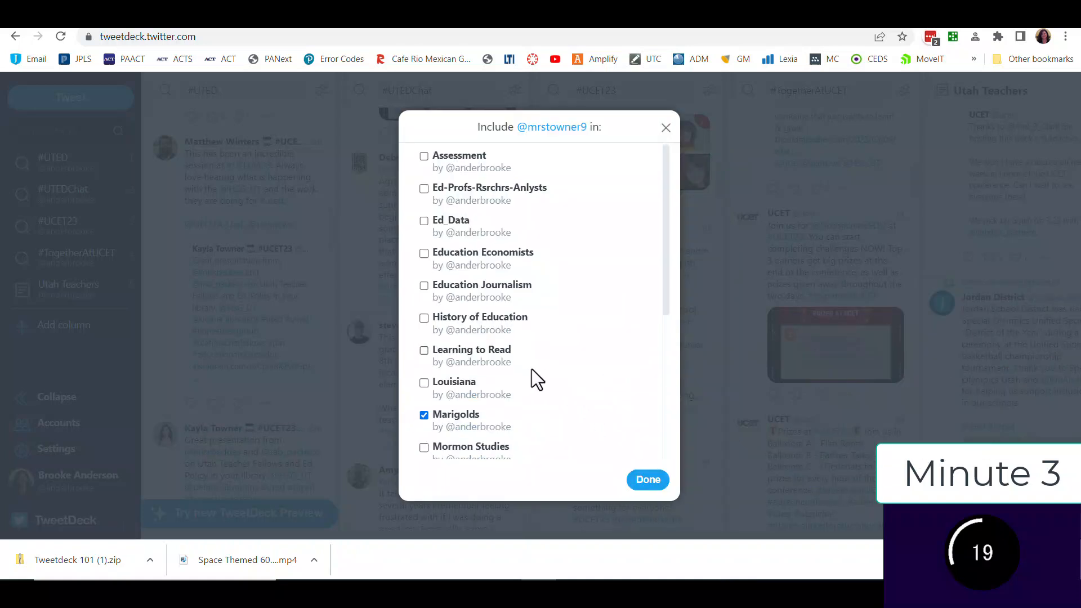
scroll(531, 369, down, 5)
click(423, 409)
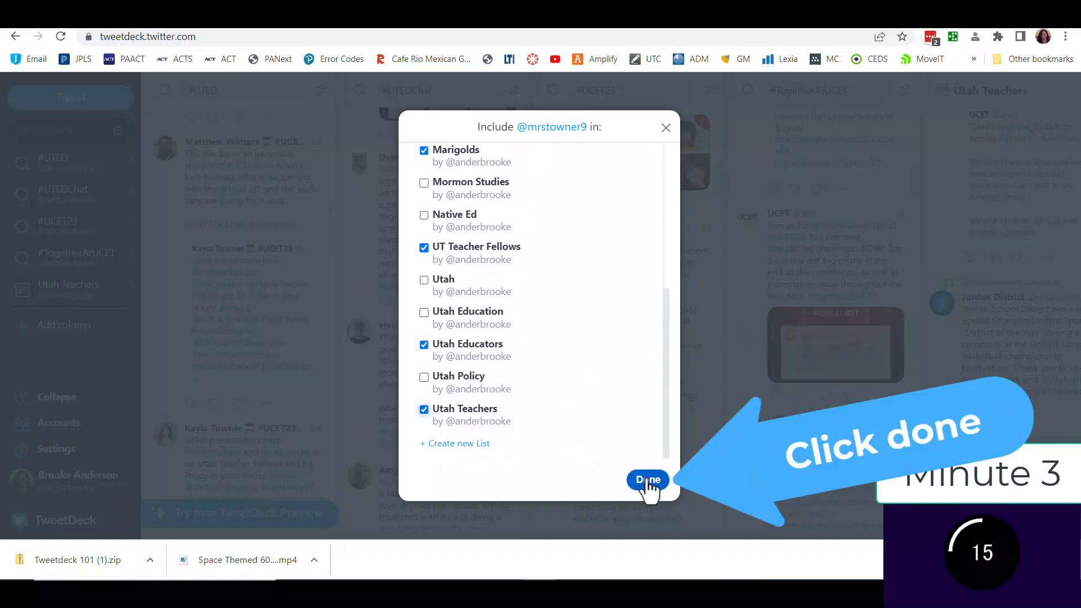
click(647, 480)
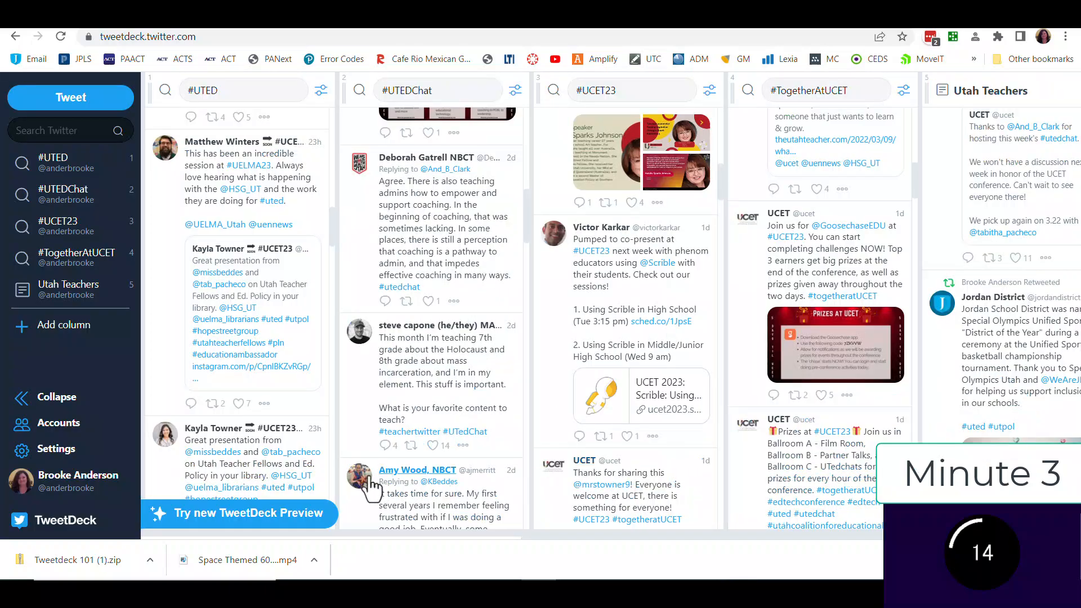
Try to open the profile of the first account mentioned in the "Great presentation from" tweet, and browse more #UTED tweets.
click(211, 453)
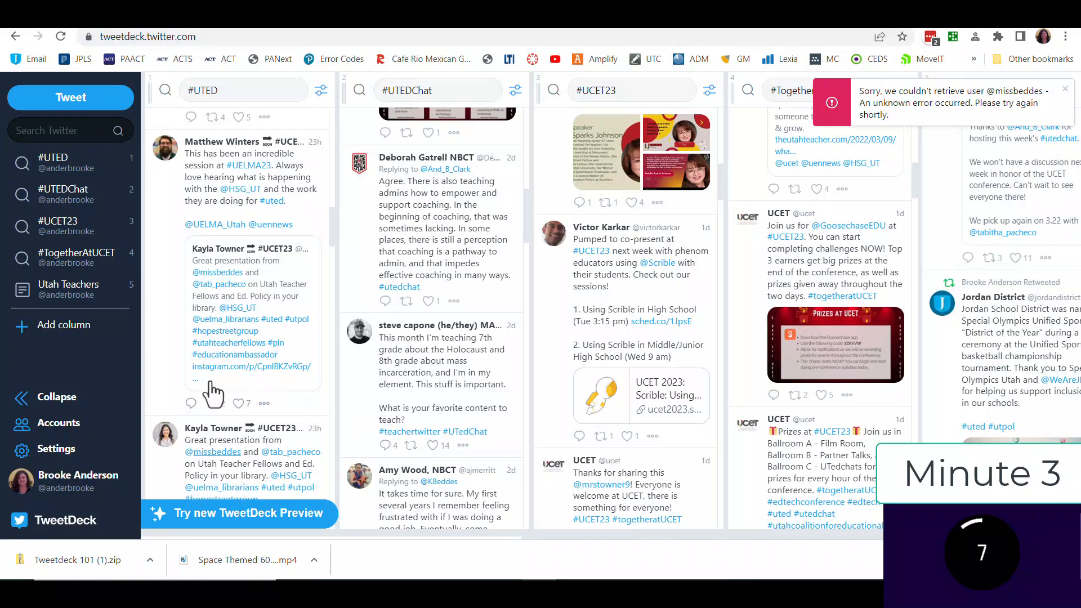
scroll(213, 394, down, 5)
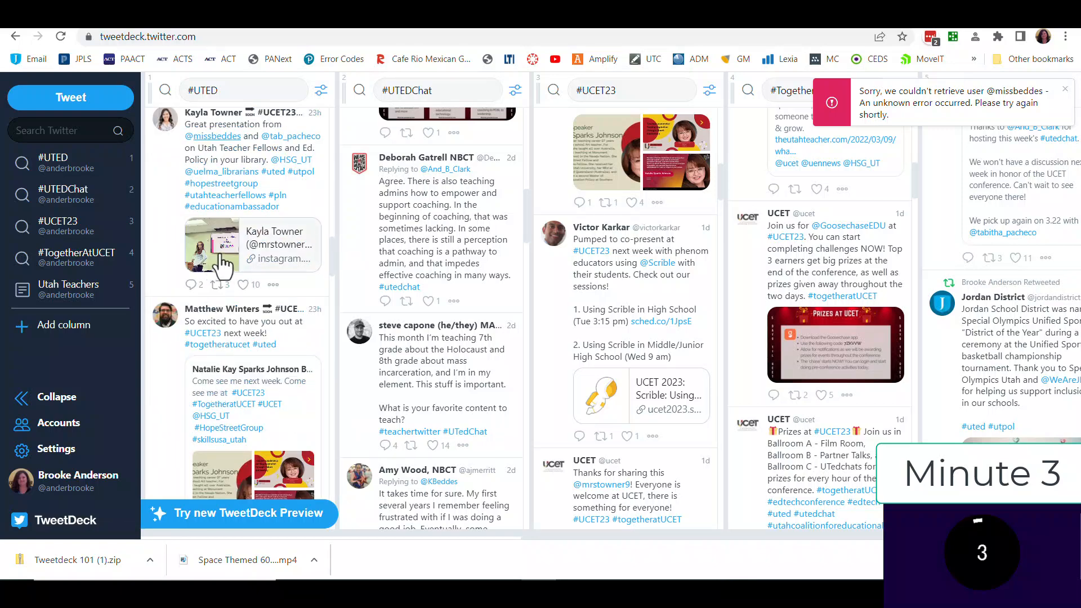
scroll(224, 266, down, 6)
Add the #UTEDChat author of the tweet beginning "A6: Coaching is about building capacity" to the Utah Teachers list.
scroll(429, 222, down, 8)
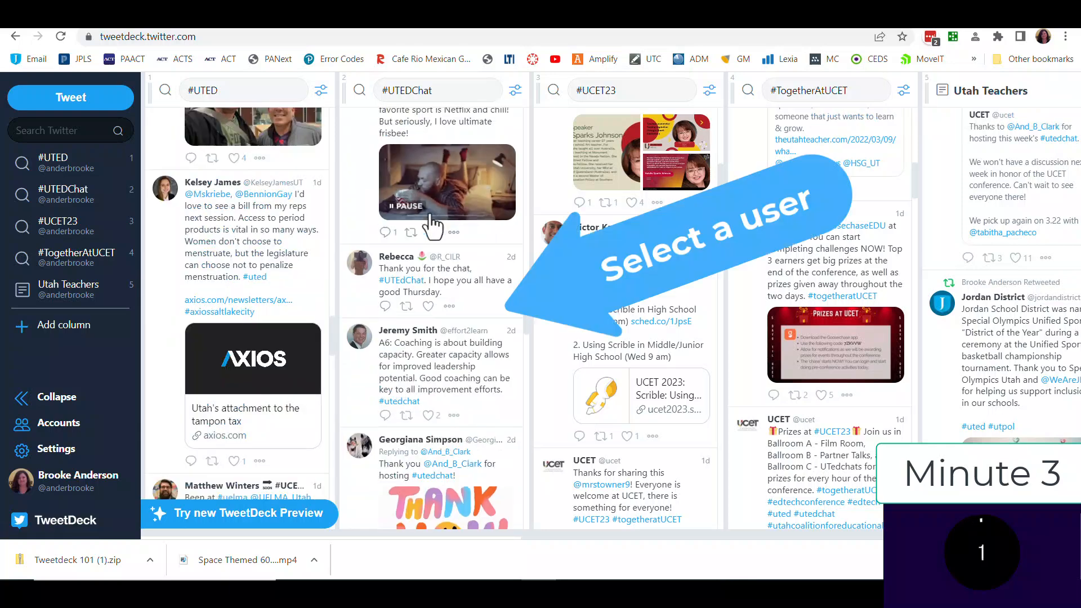
click(421, 332)
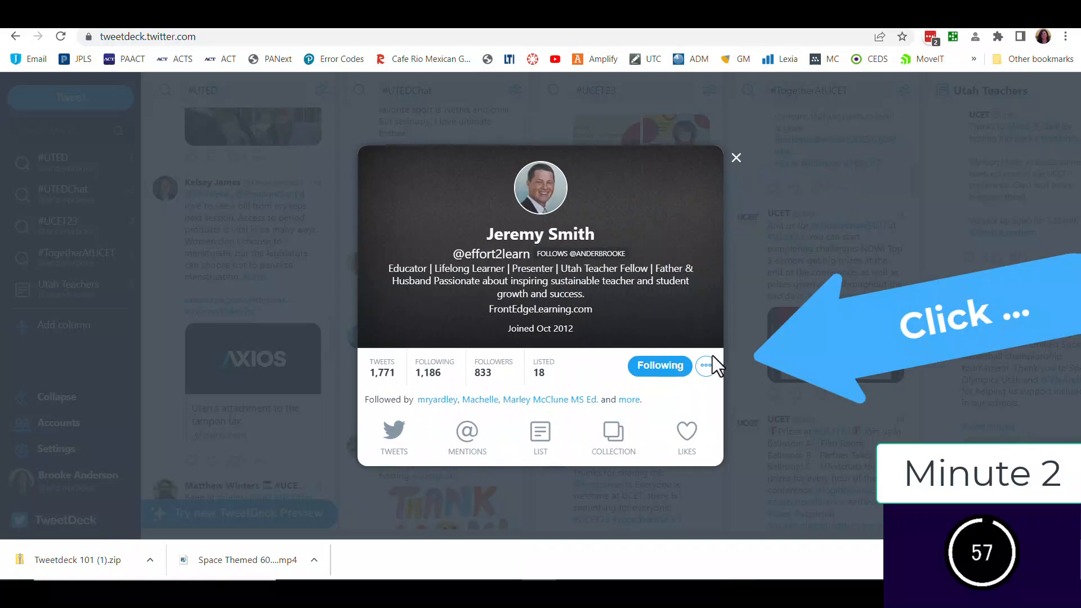
click(701, 371)
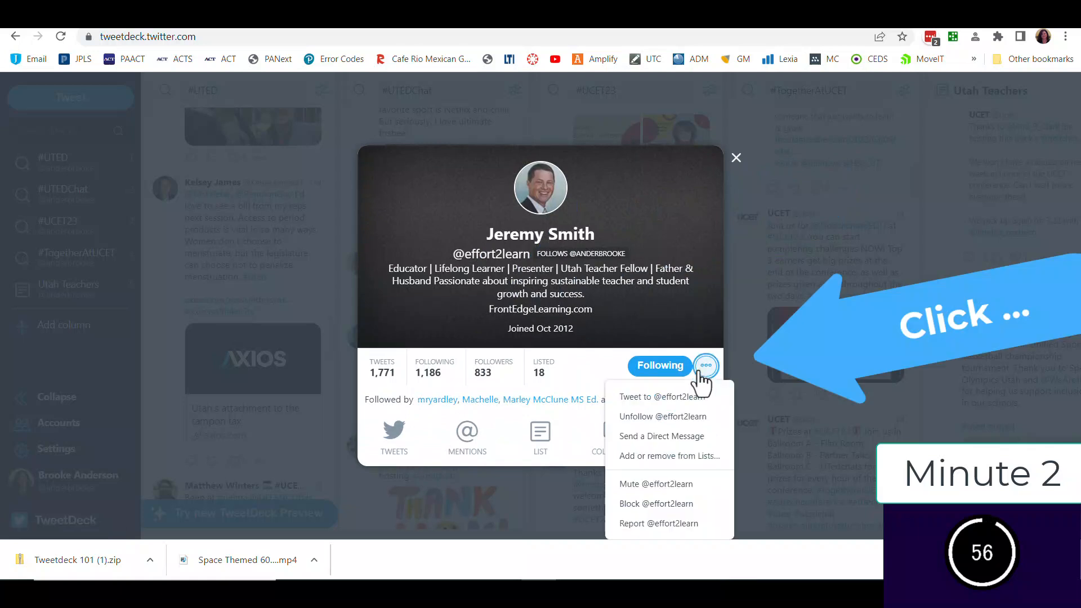
click(666, 463)
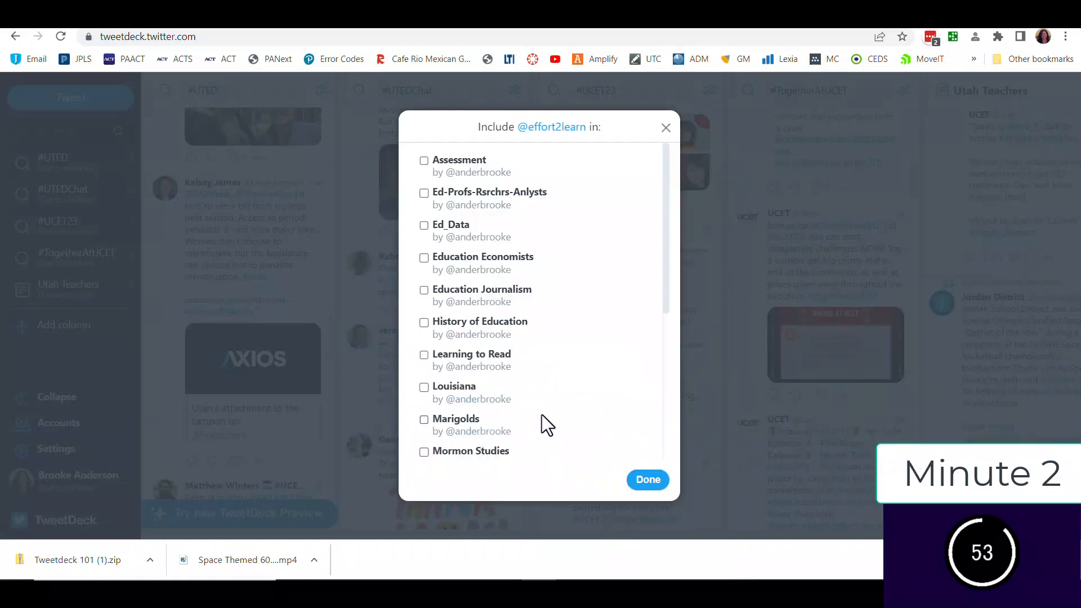
scroll(542, 414, down, 5)
click(469, 408)
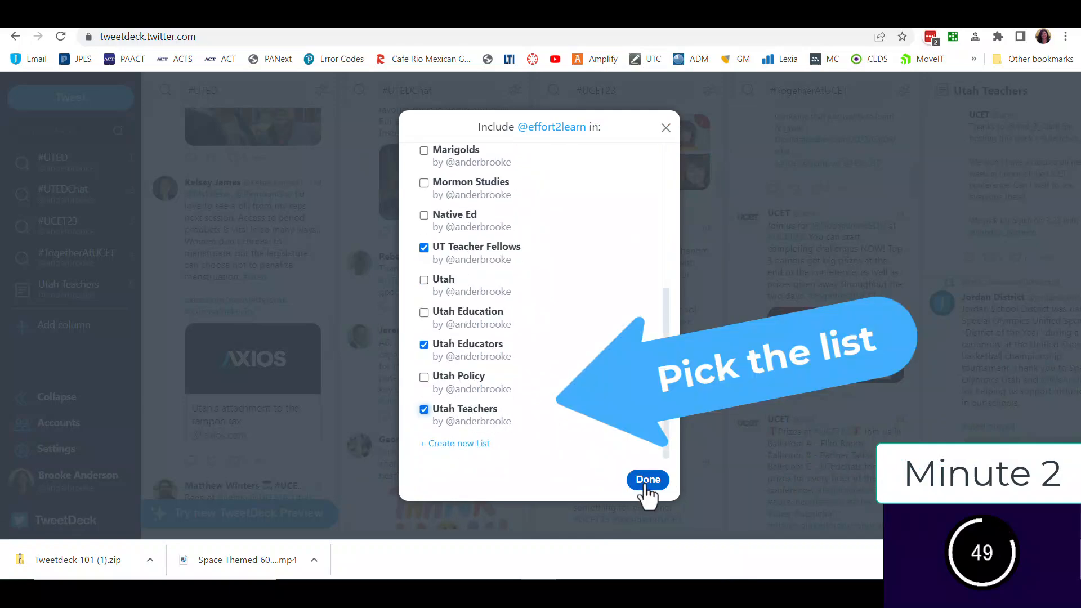
click(646, 482)
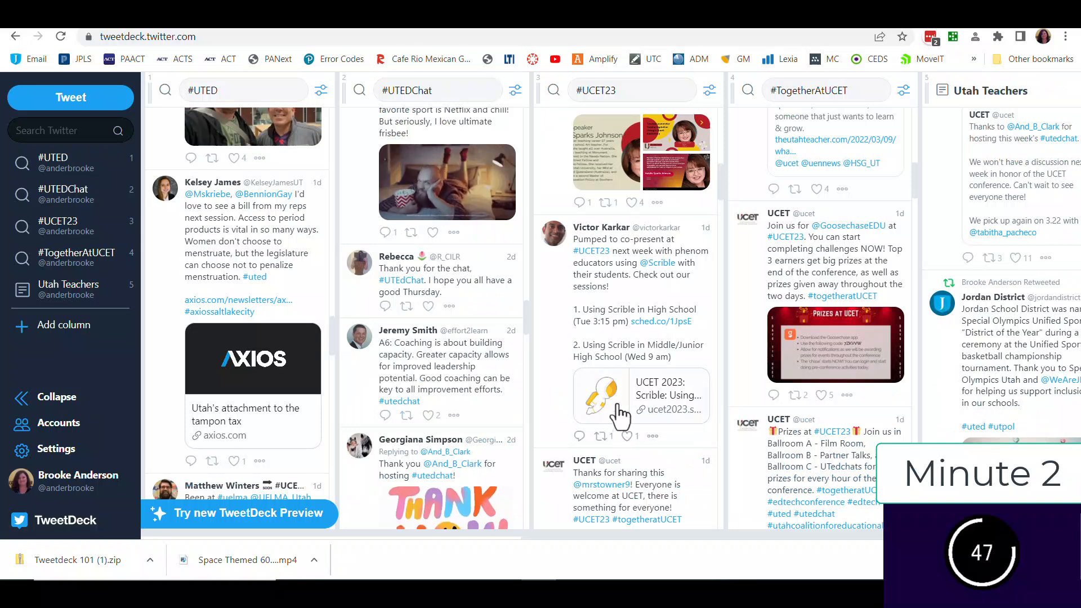
Add the #UCET23 author of the video tweet beginning "Just thought that I'd let everyone know" to the Utah Teachers list.
scroll(619, 417, down, 10)
scroll(624, 403, down, 6)
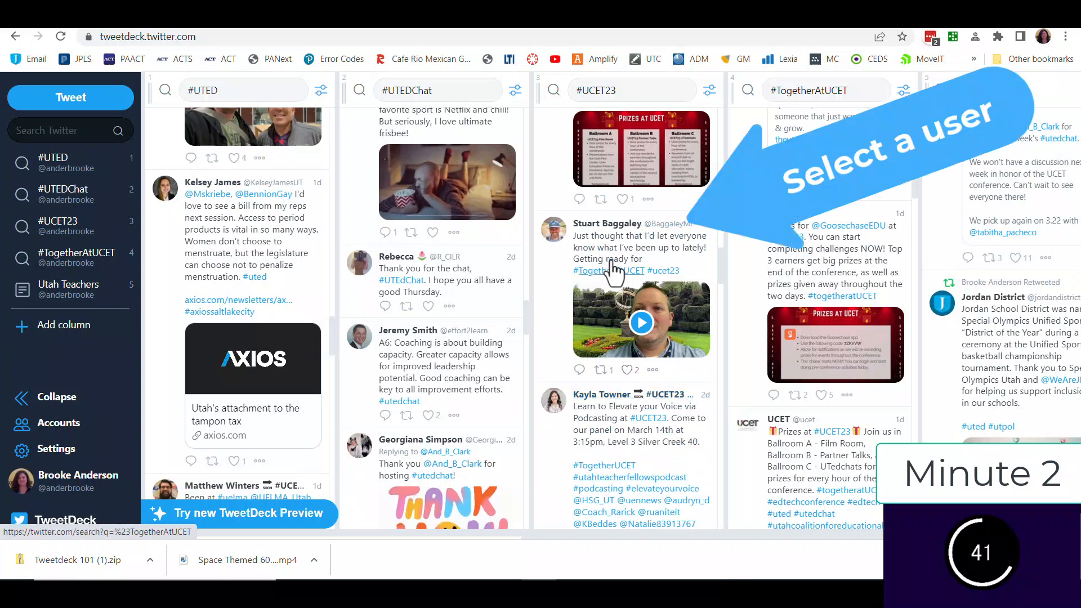
click(615, 225)
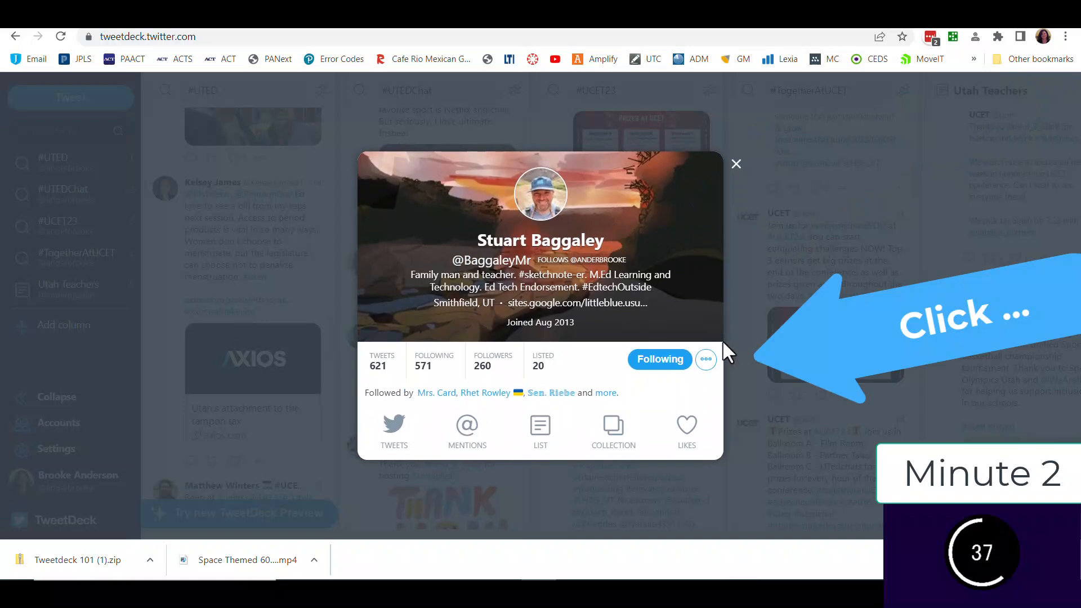
click(705, 365)
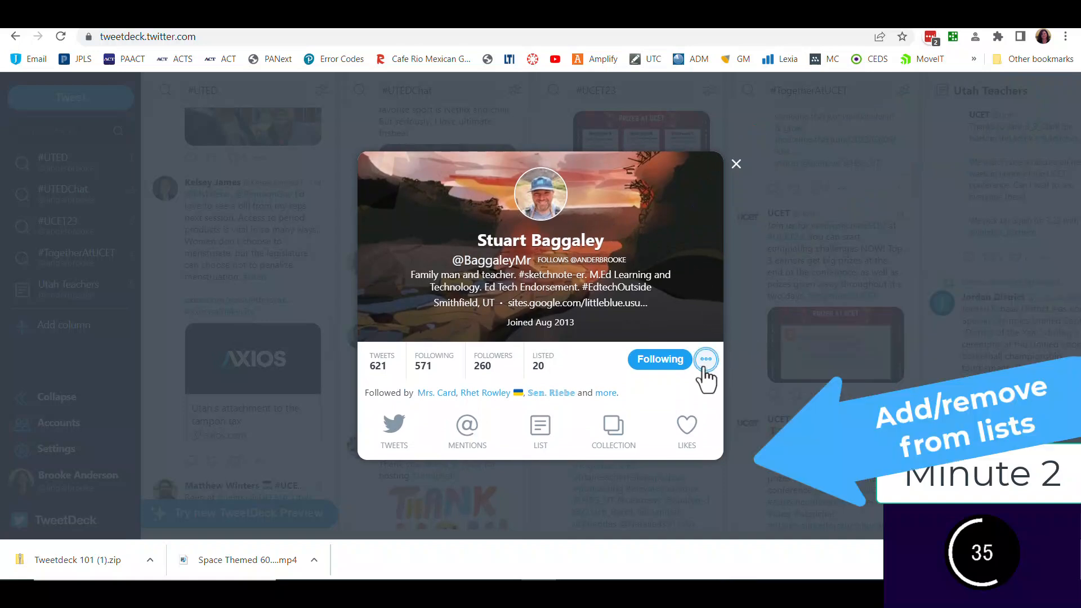
click(667, 456)
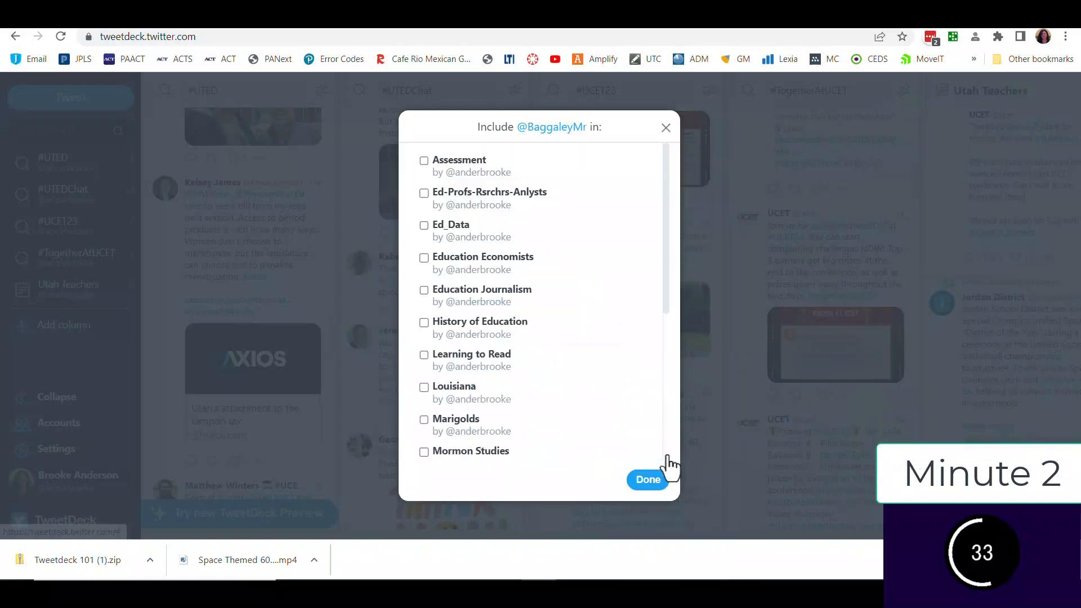
scroll(562, 341, down, 5)
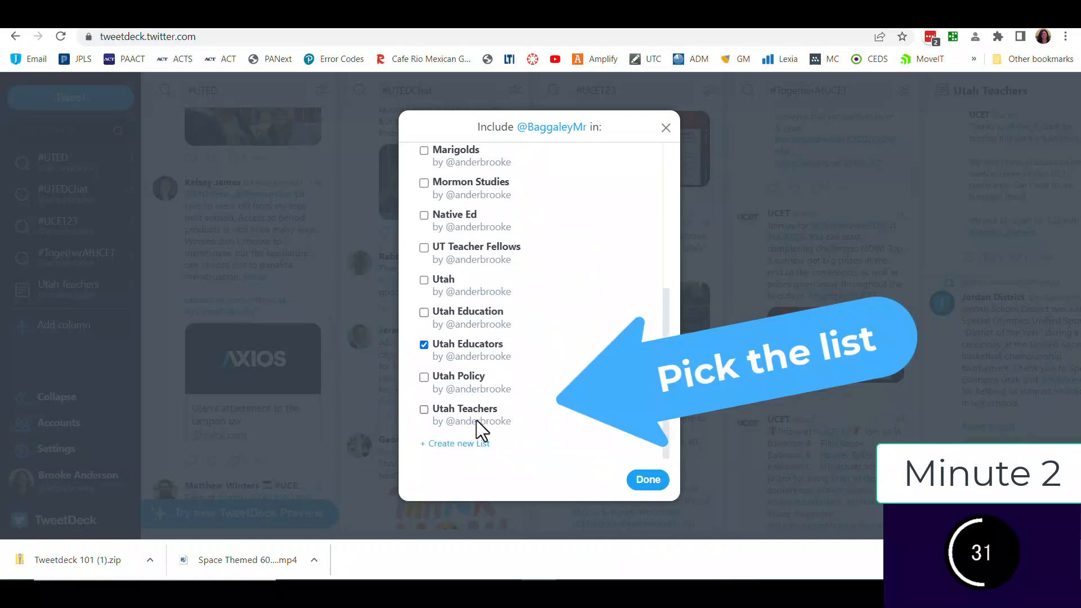
click(467, 415)
click(648, 480)
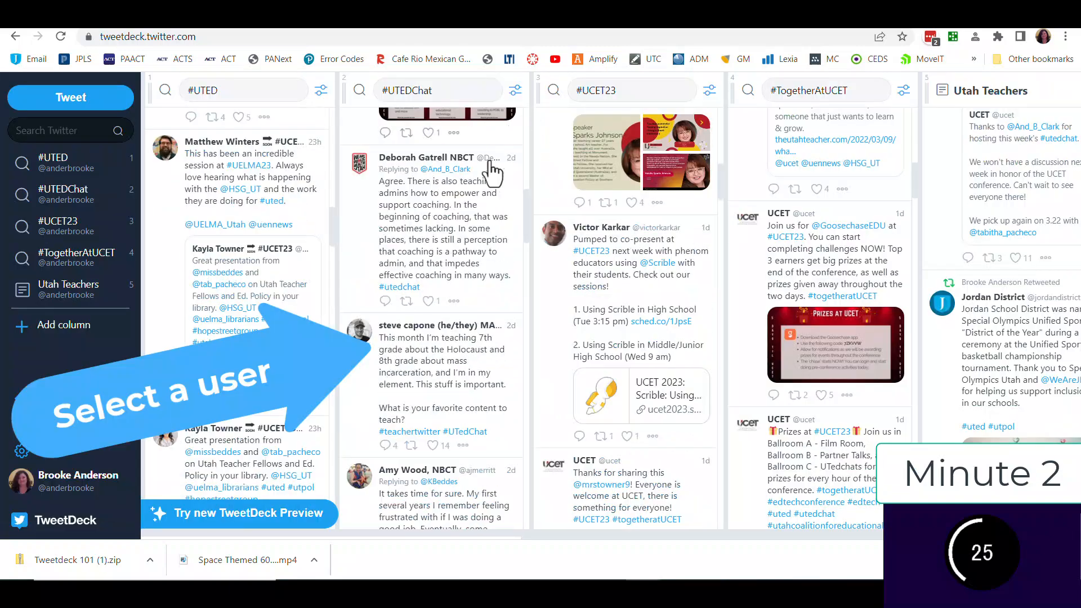
Include the #UTEDChat author of the tweet about teaching 7th grade about the Holocaust in the Utah Teachers list.
click(434, 325)
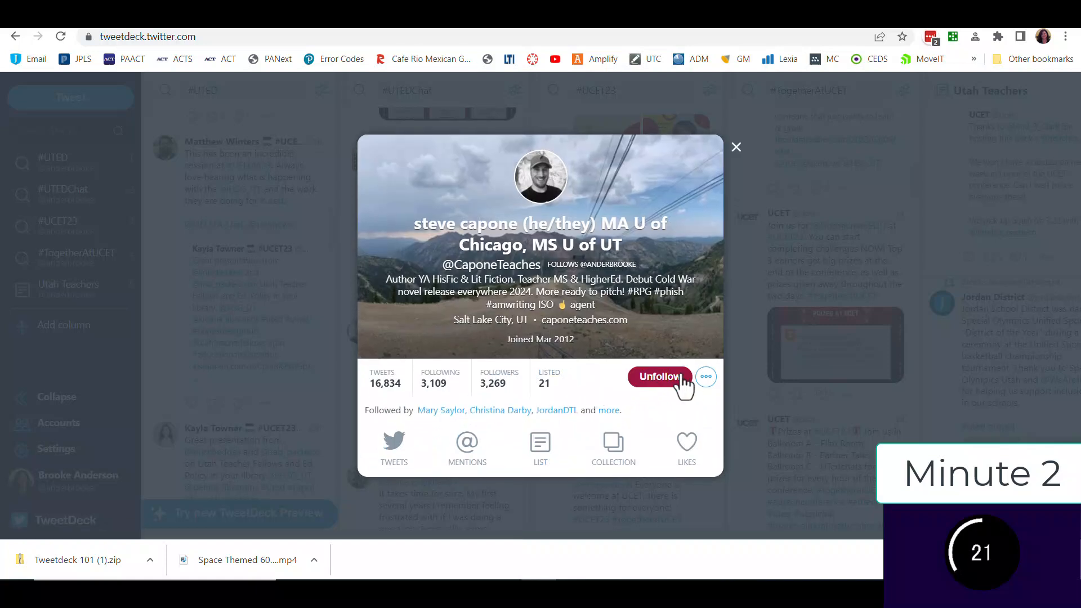
click(704, 378)
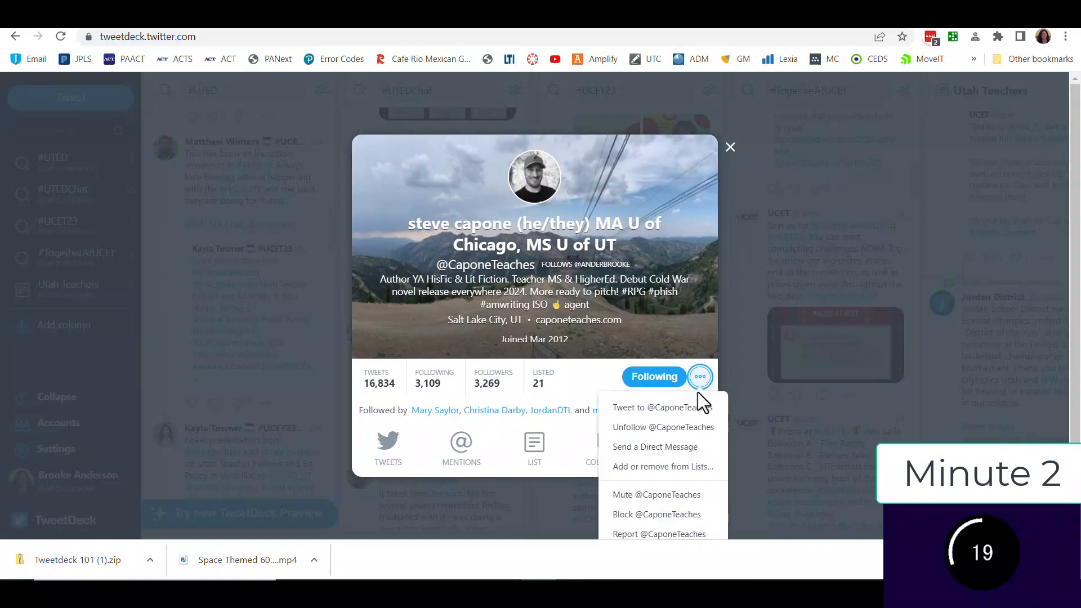
click(680, 467)
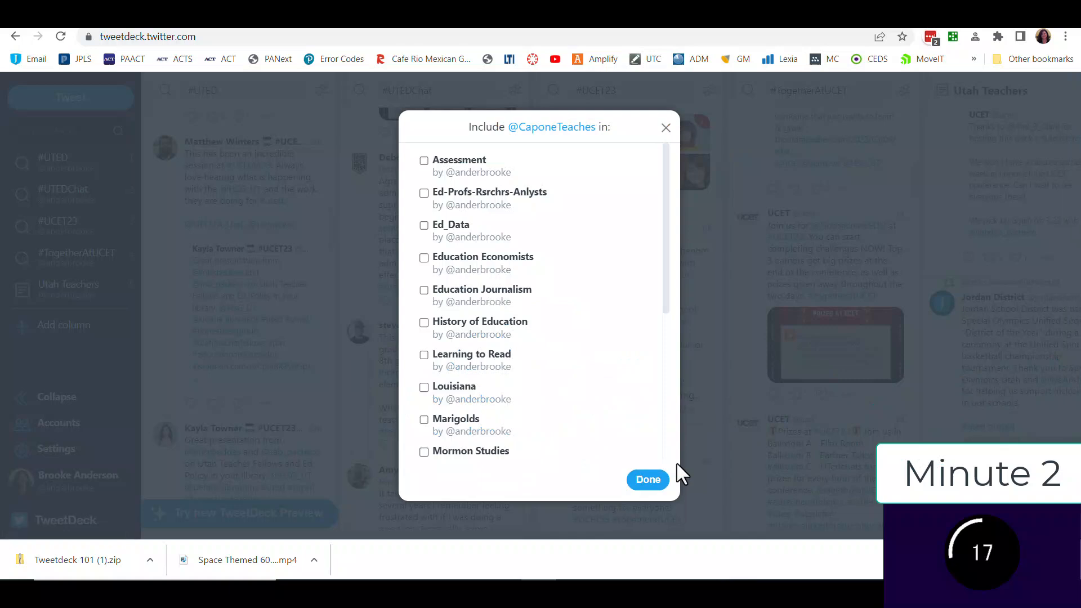
scroll(511, 404, down, 5)
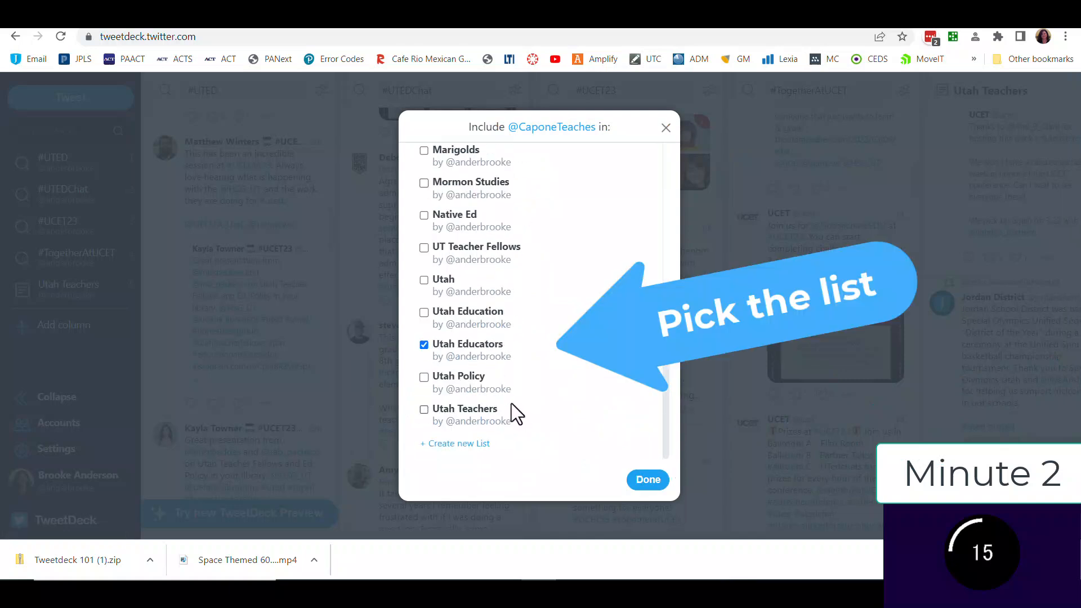
click(423, 410)
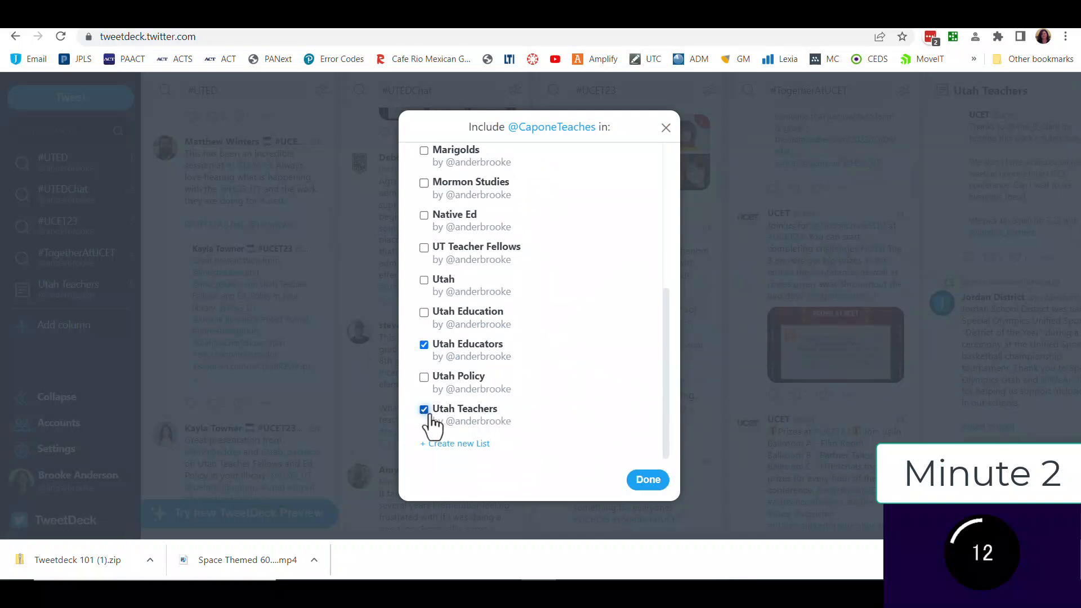
click(641, 480)
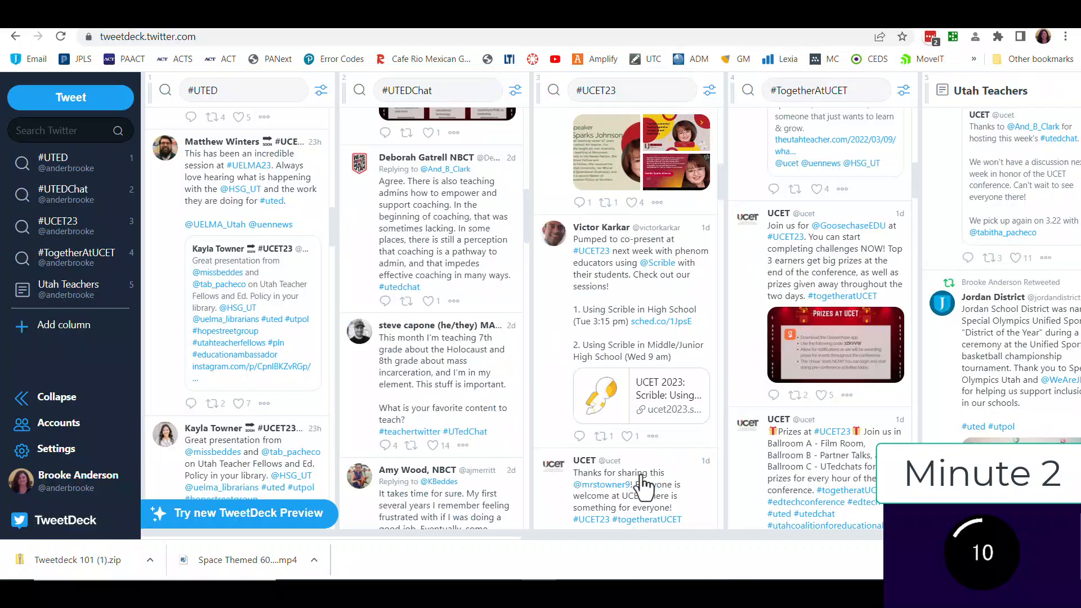
Include the #UTEDChat author of the reply beginning "It takes time for sure" in the Utah Teachers list.
click(420, 474)
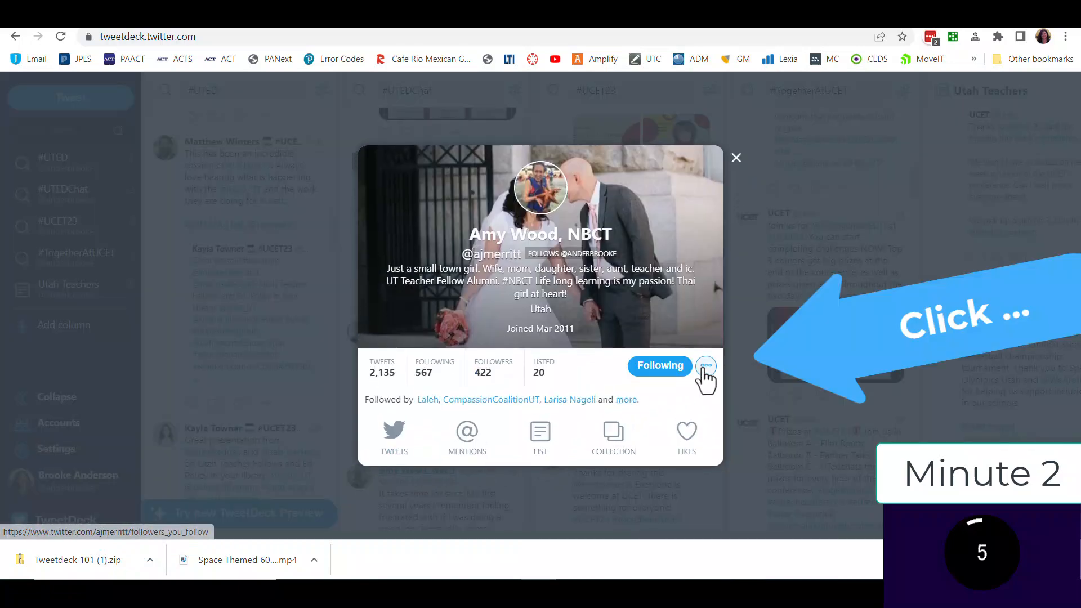
click(707, 368)
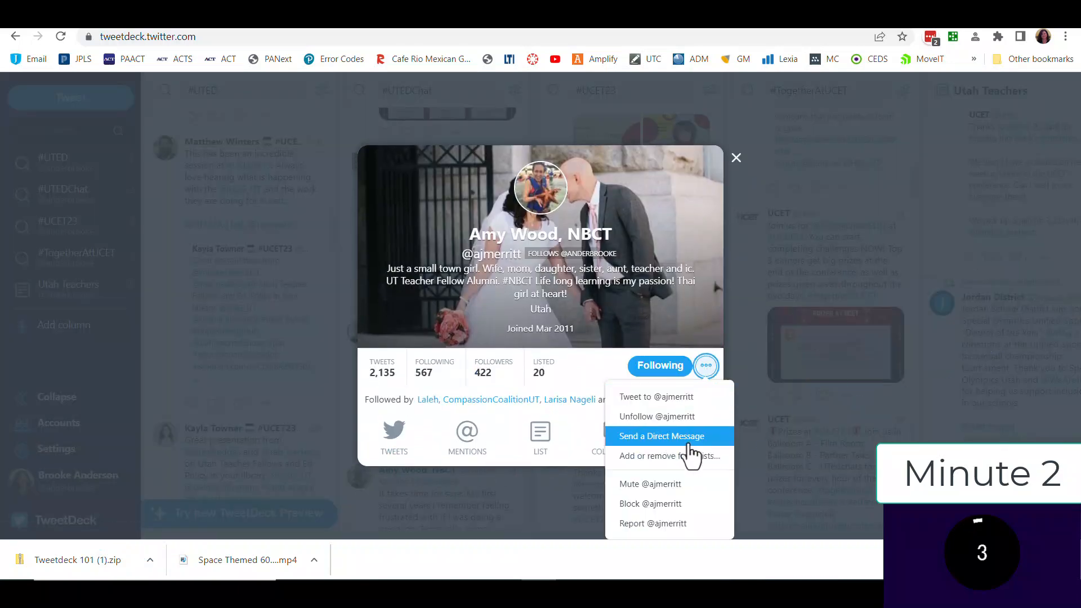
click(675, 457)
scroll(571, 394, down, 5)
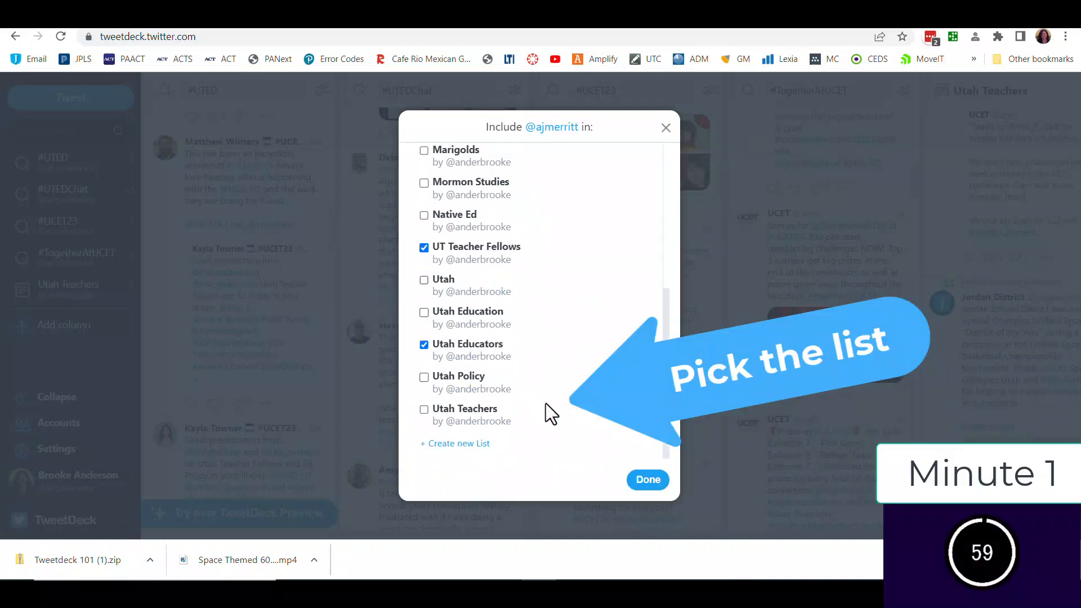
click(423, 410)
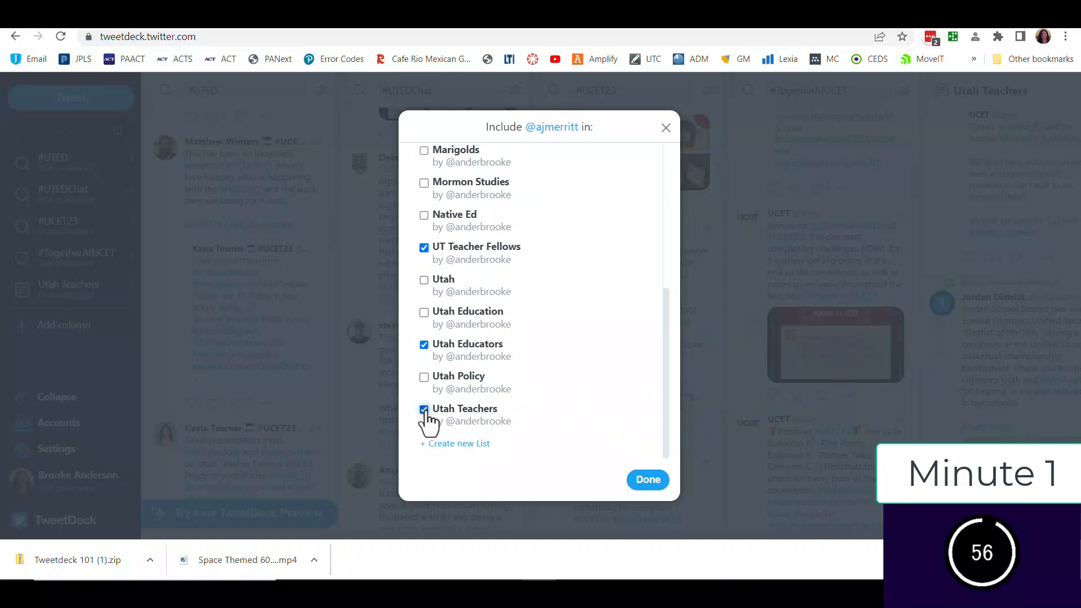
click(645, 480)
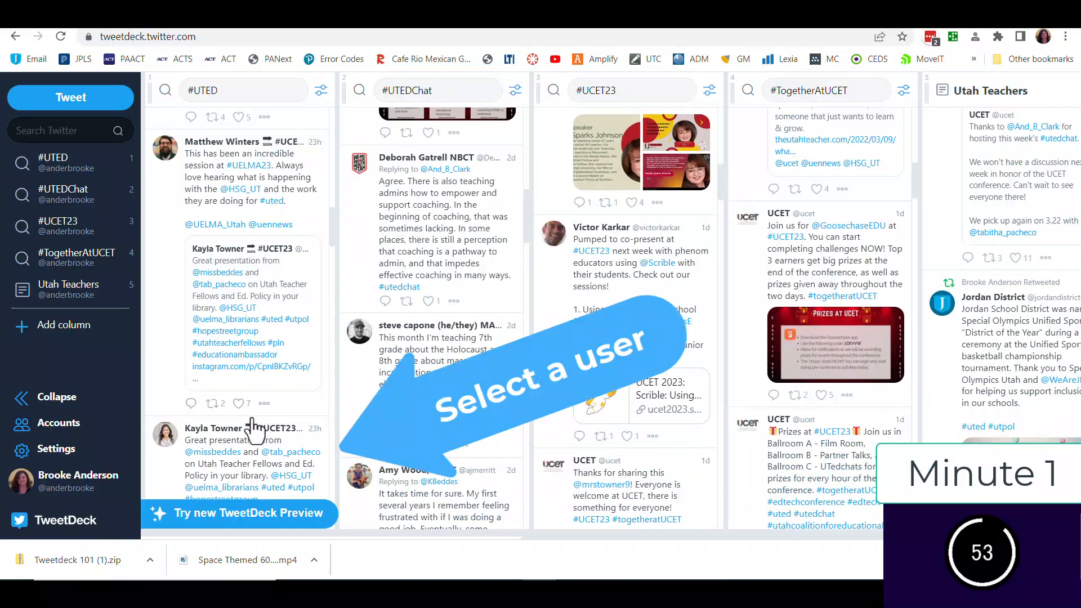
Open the list choices for the #UTED author of the "Great presentation from" tweet and find the Utah Teachers list.
click(226, 430)
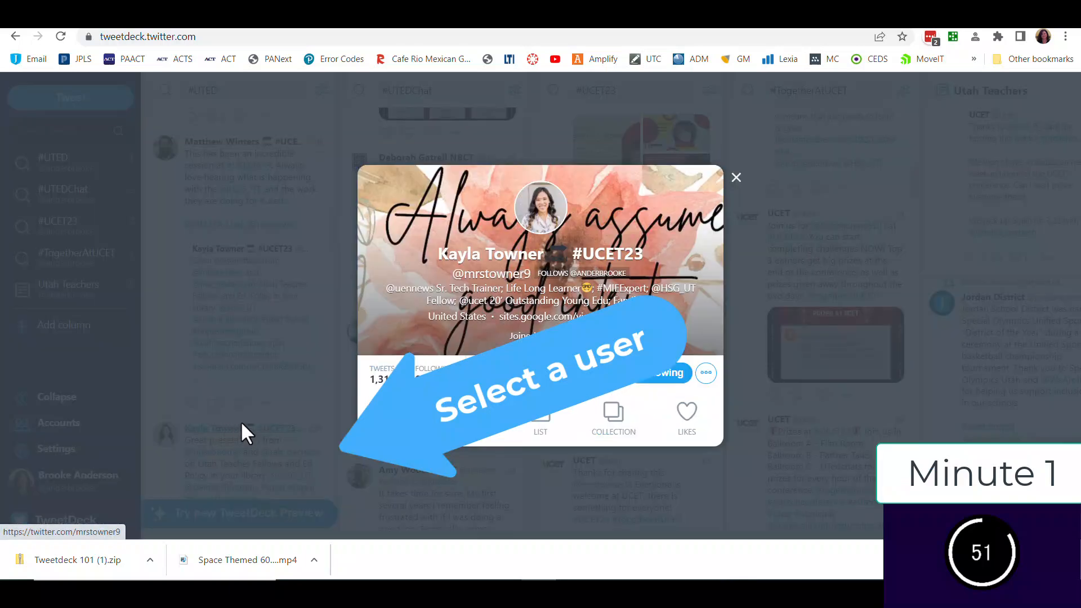
click(705, 361)
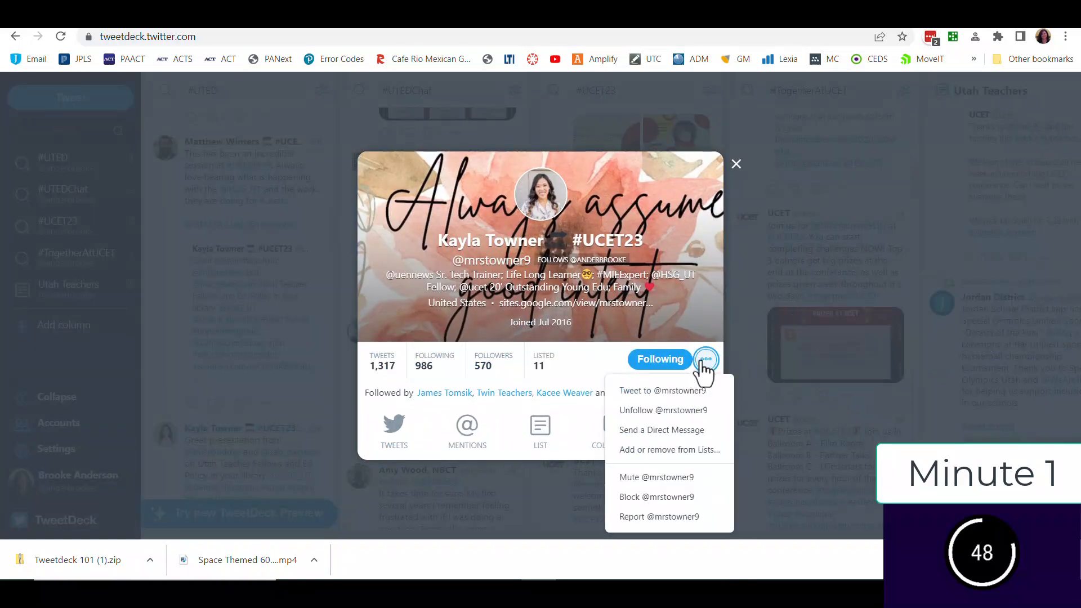
click(653, 450)
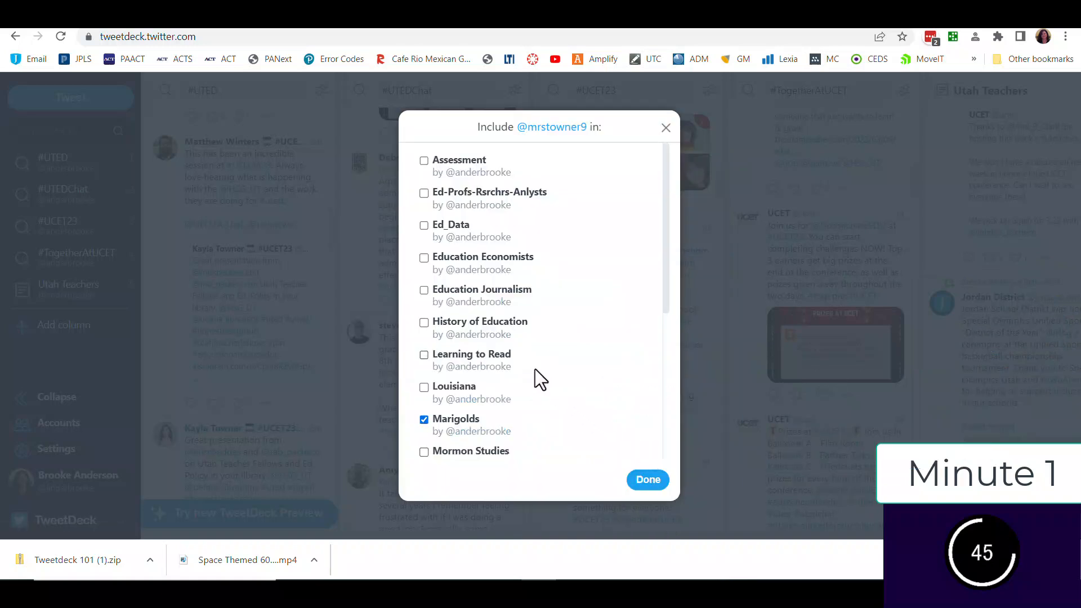
scroll(536, 379, down, 5)
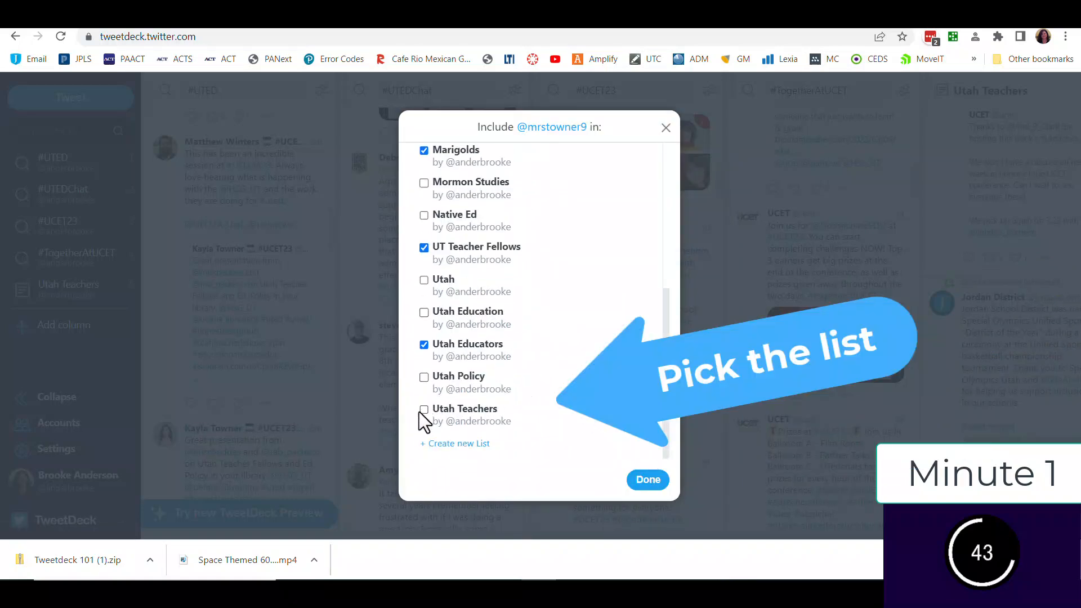
Include the account shown in the open dialog in the Utah Teachers list and save the list selection.
click(422, 410)
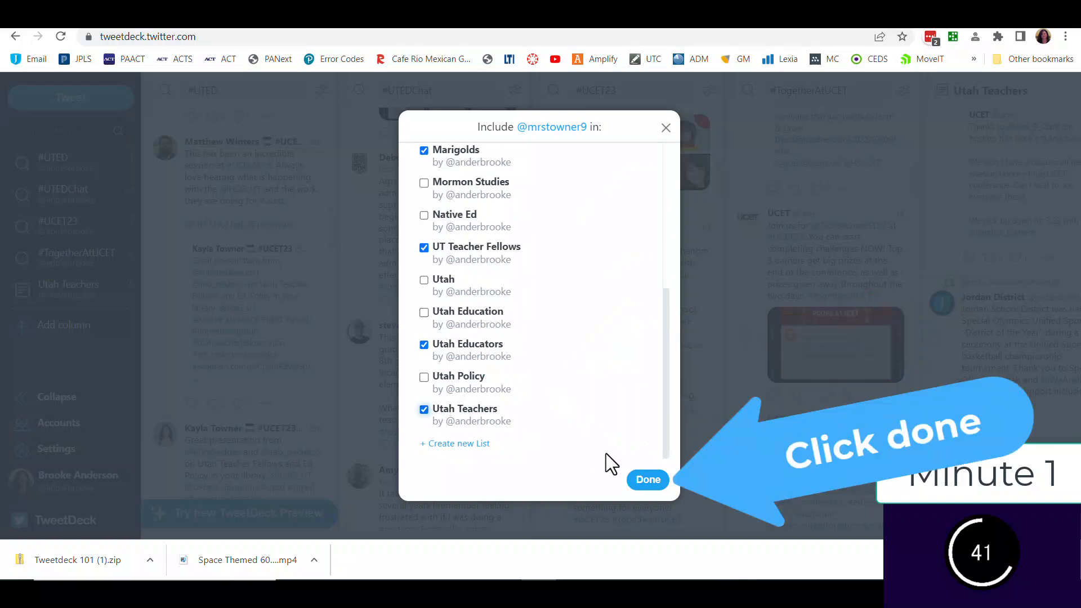
click(648, 481)
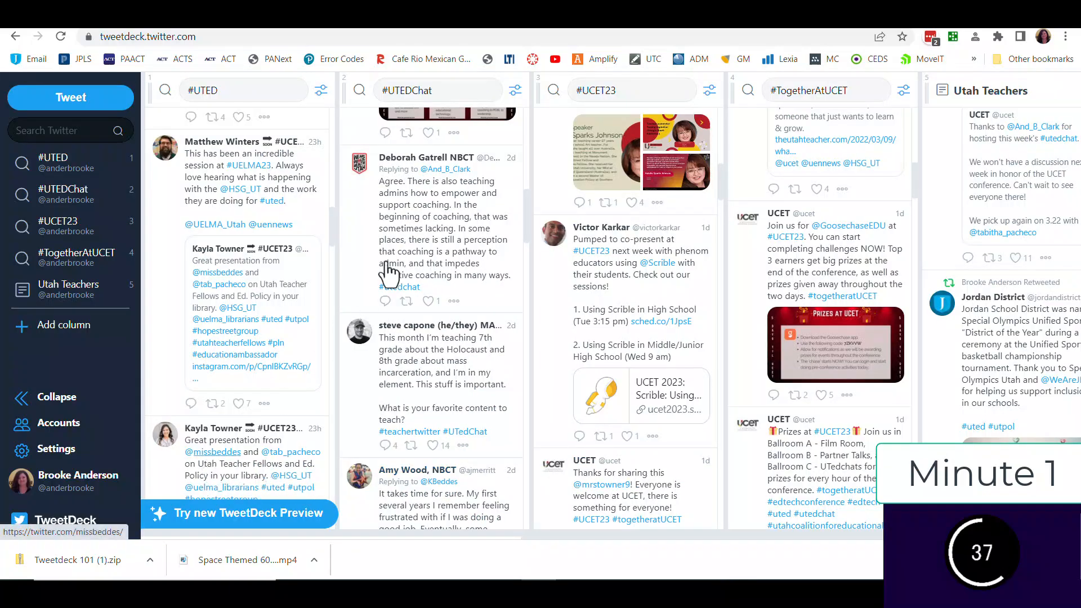
Add the author of the #UTEDChat tweet about coaching building capacity to the Utah Teachers list.
scroll(213, 468, down, 6)
scroll(432, 225, down, 8)
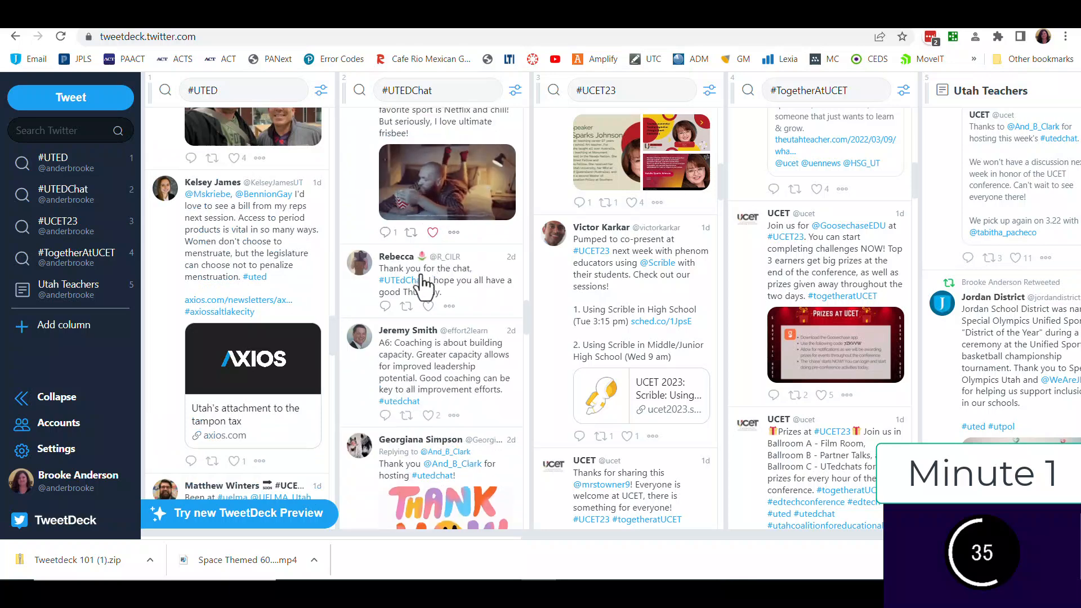
click(422, 332)
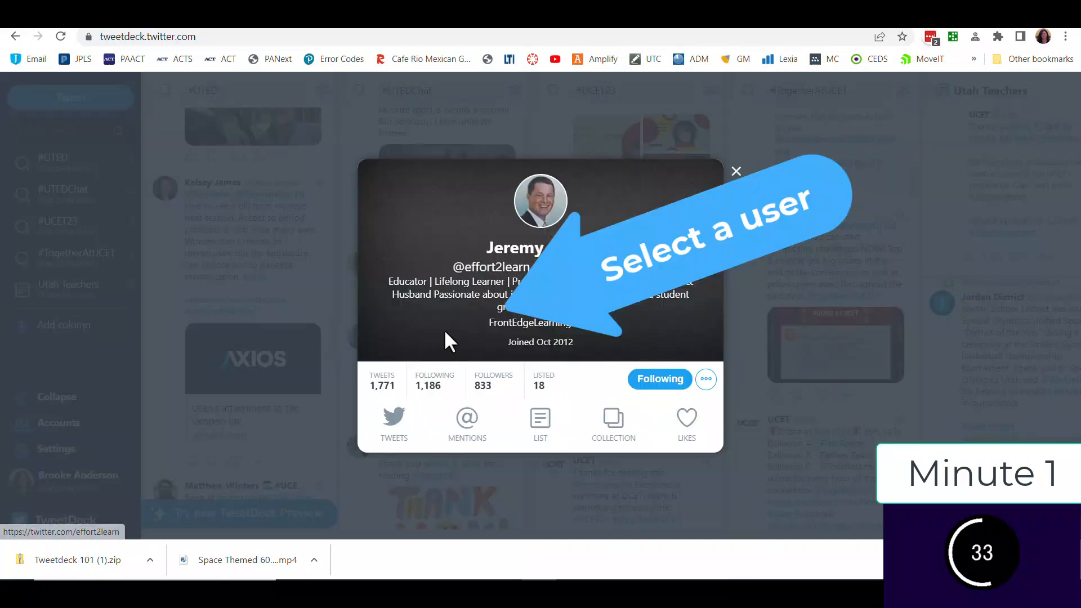
click(704, 367)
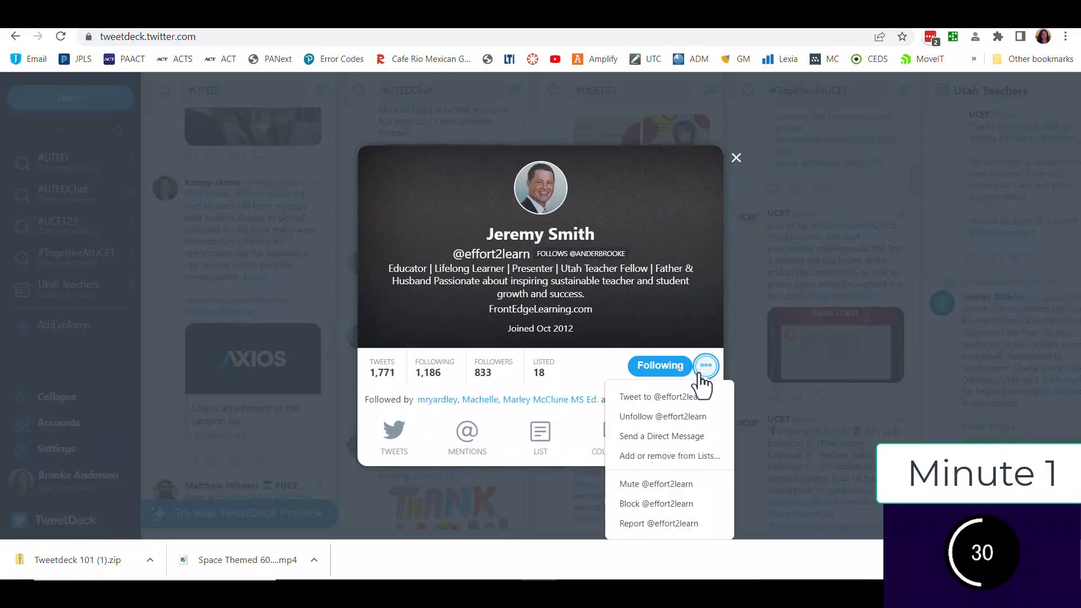
click(668, 458)
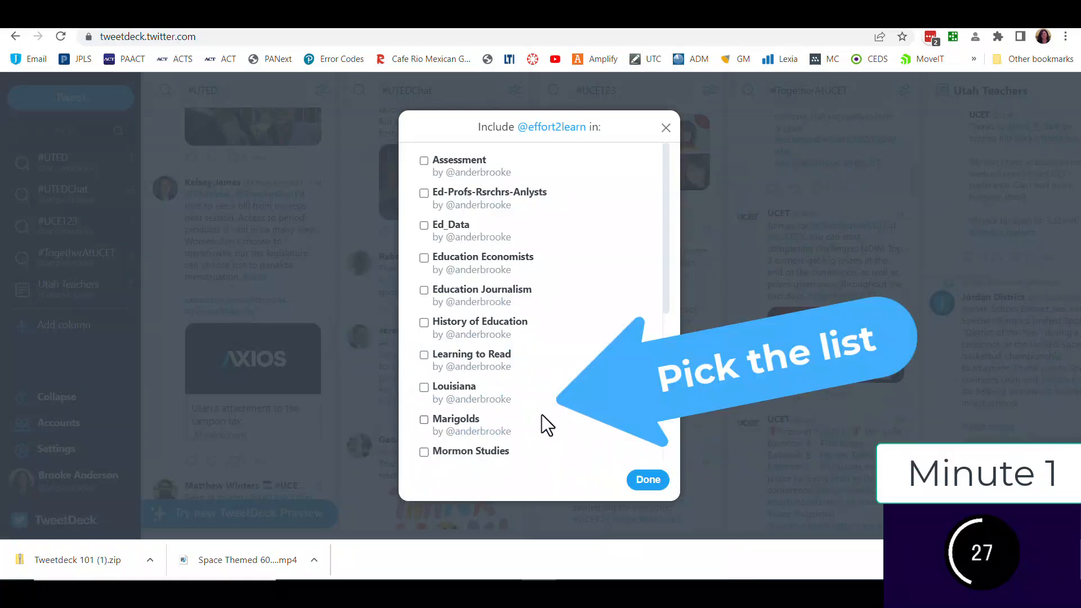
scroll(542, 415, down, 5)
click(468, 406)
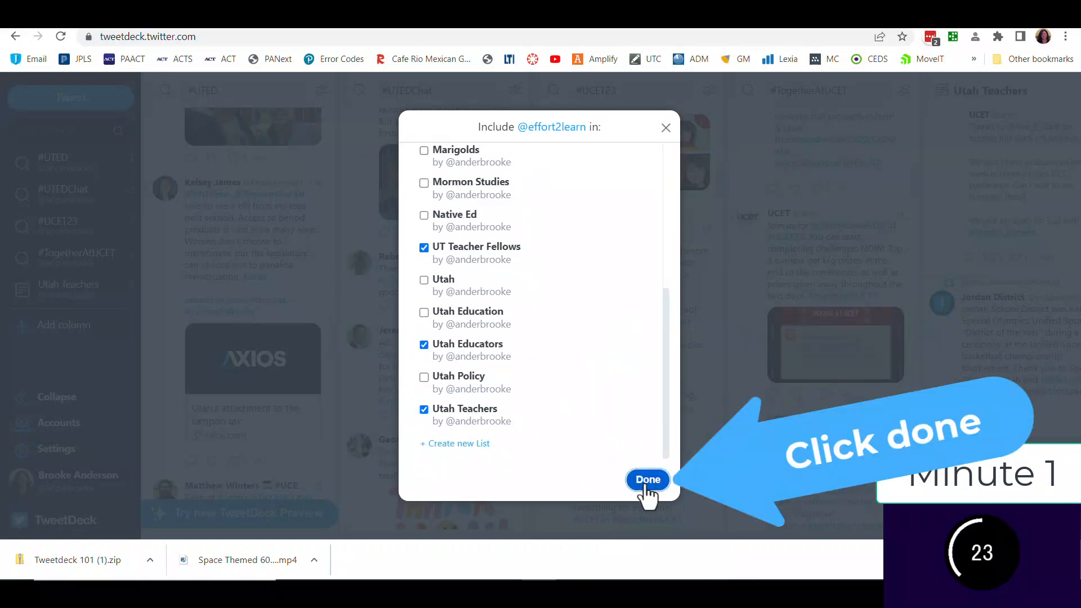
click(648, 480)
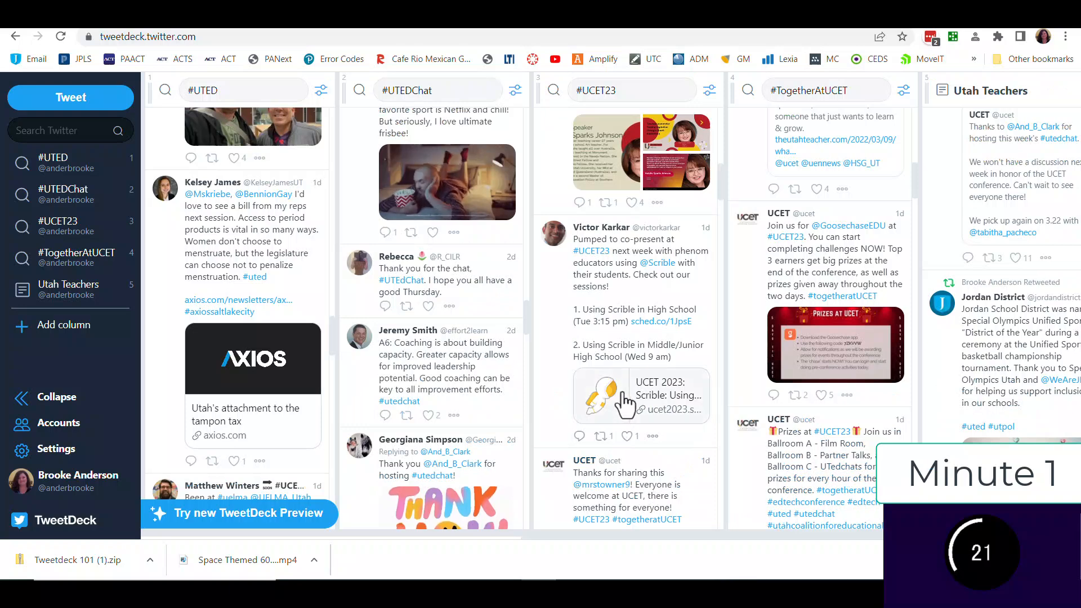
Add the author of the #UCET23 video tweet beginning "Just thought that I'd let everyone know" to the Utah Teachers list.
scroll(624, 403, down, 4)
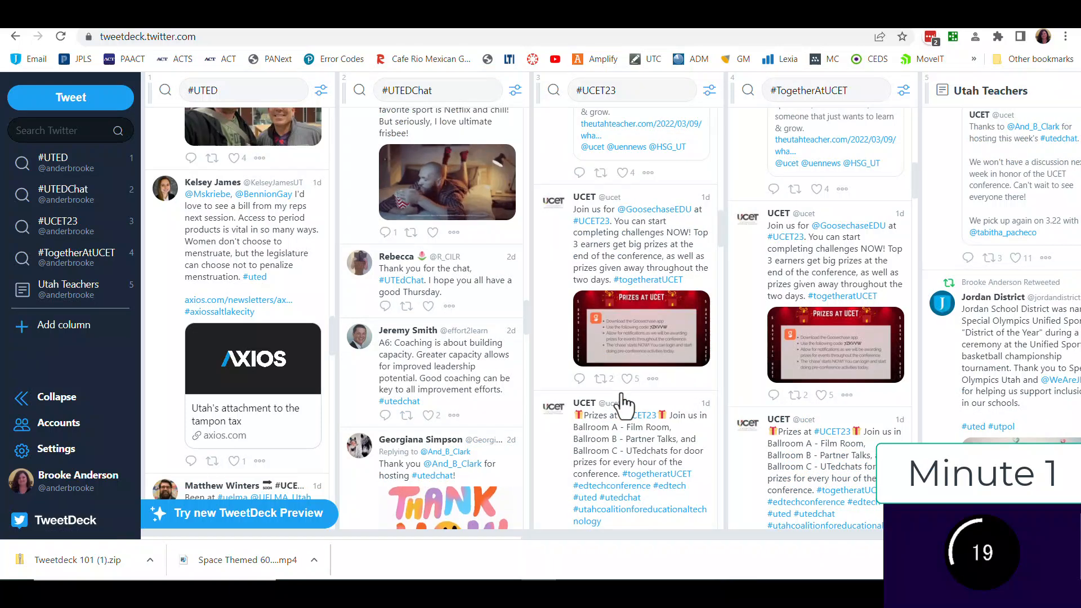
scroll(625, 403, down, 6)
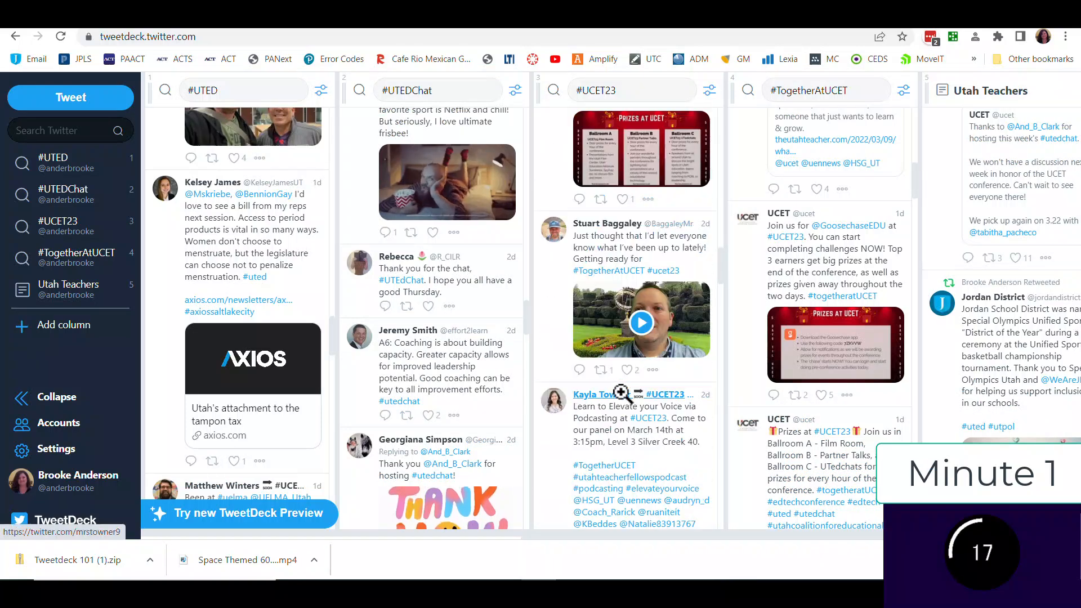
click(613, 227)
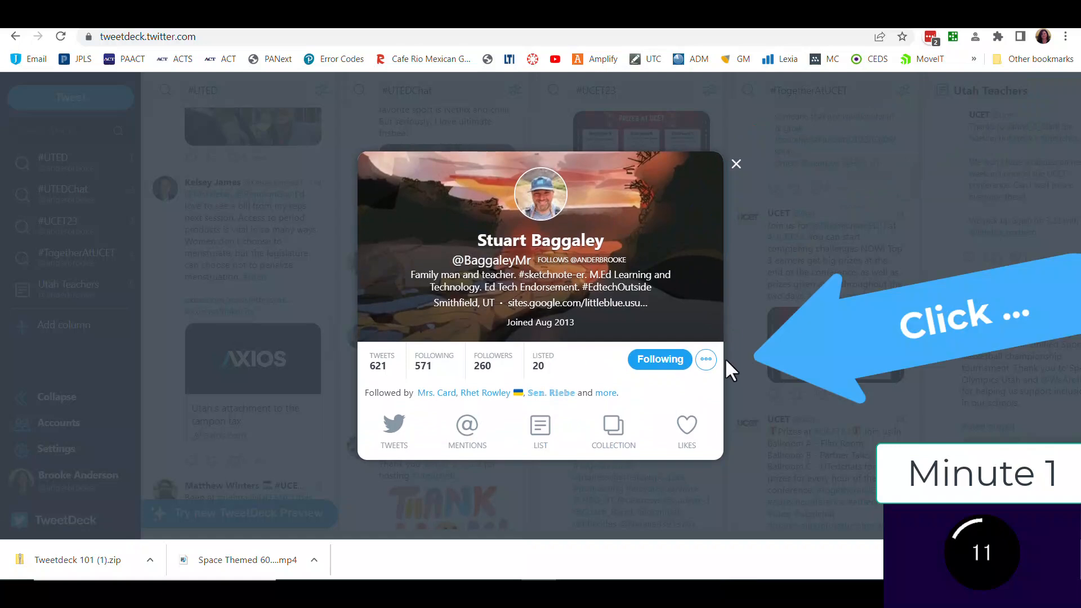
click(705, 372)
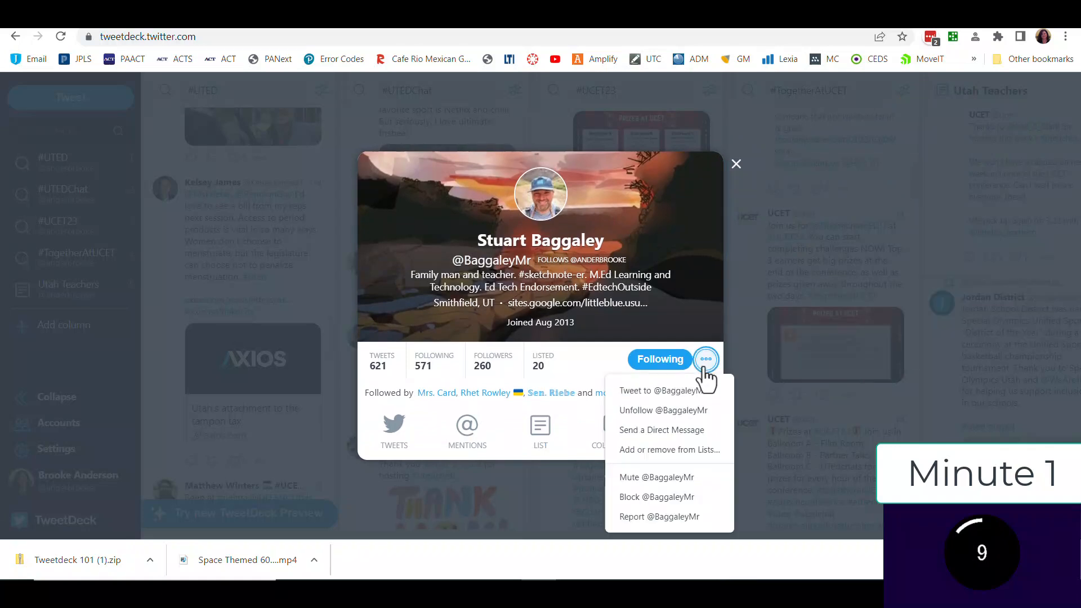
click(678, 450)
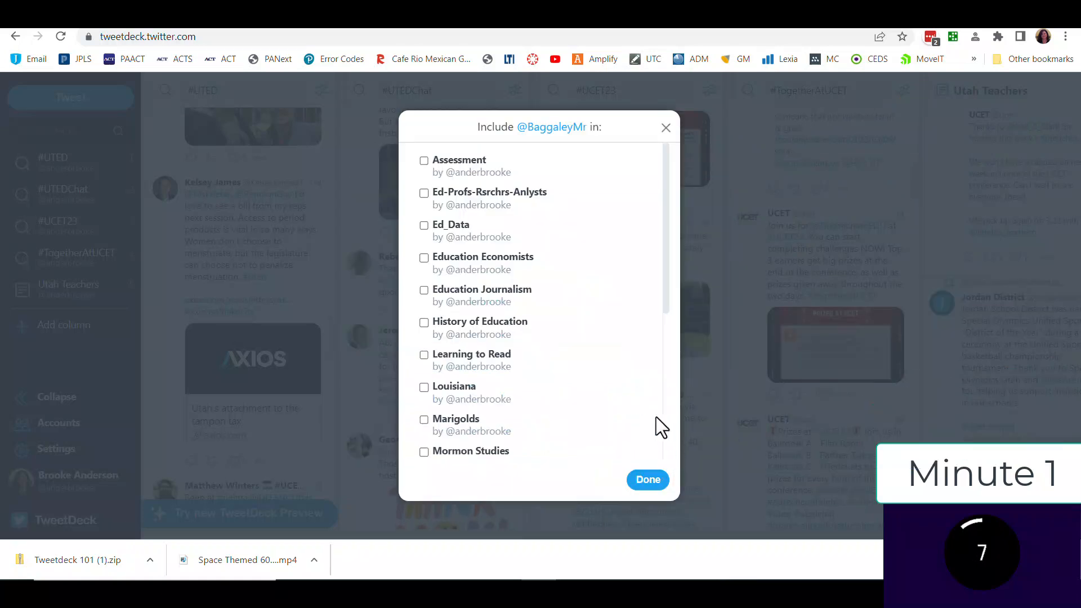
scroll(560, 346, down, 4)
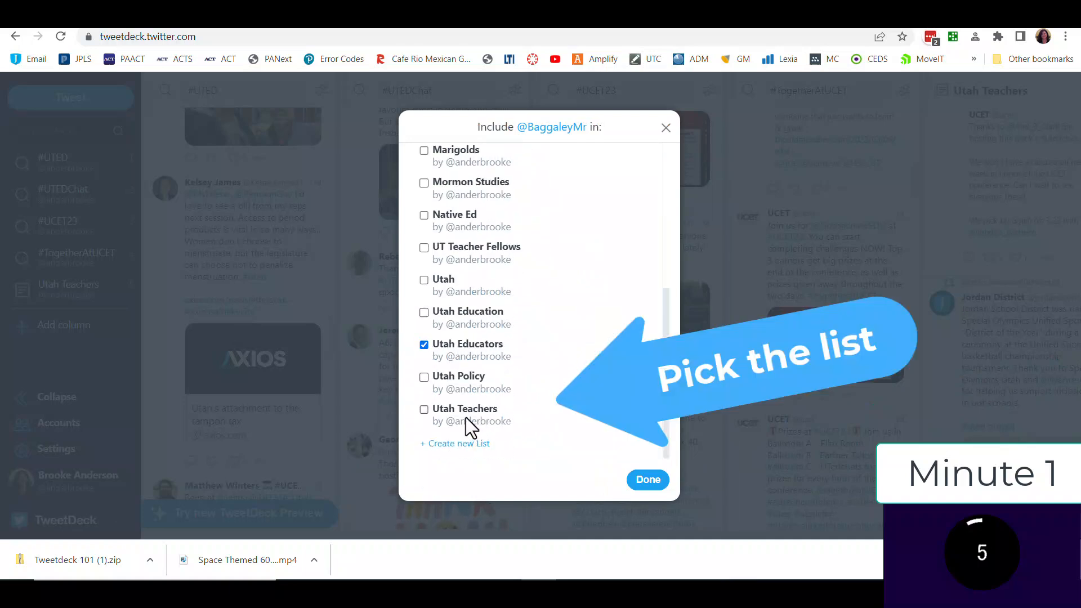
click(467, 415)
click(647, 481)
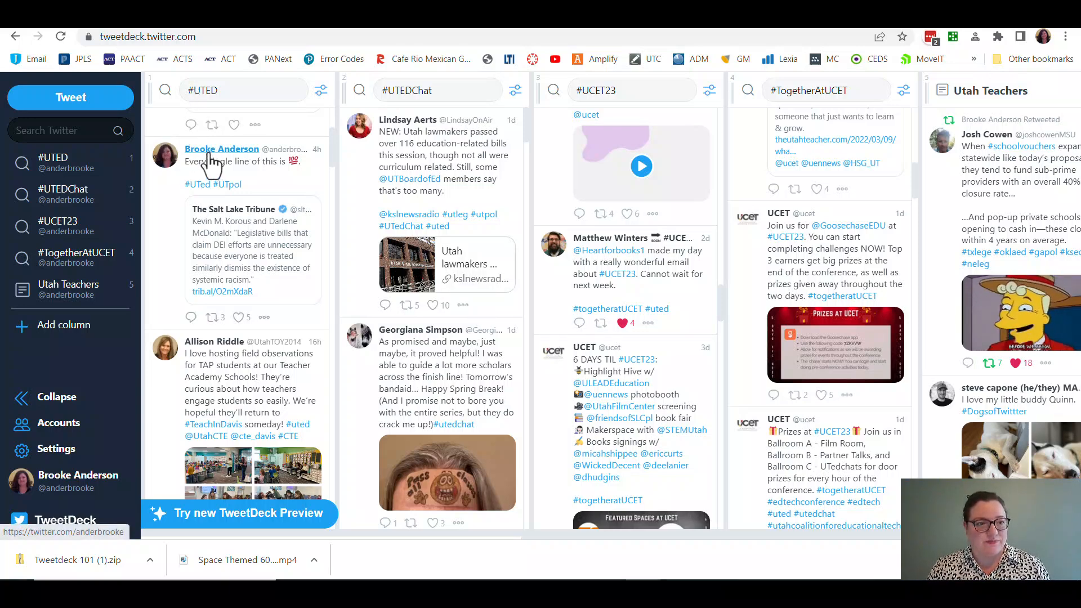
Search for the signed-in account by its username and open the lists on its profile.
click(77, 131)
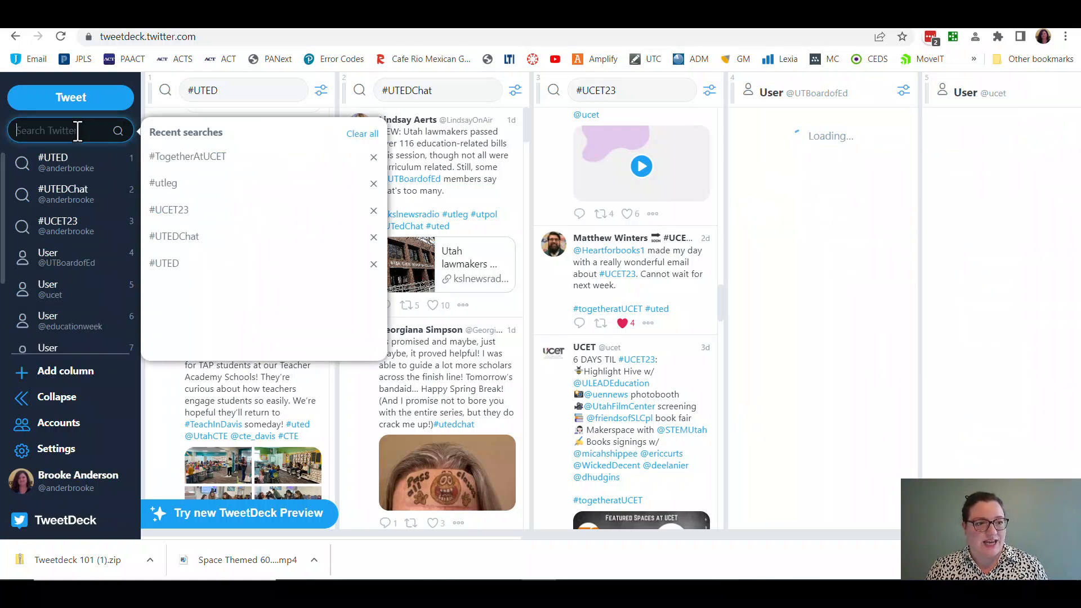
text(anderbrooke)
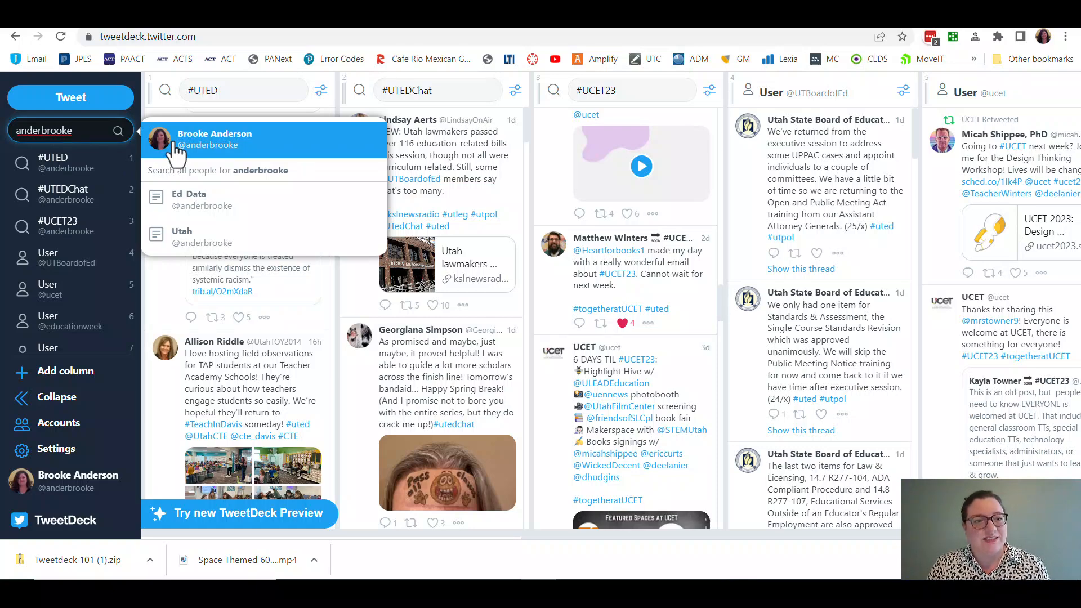
click(173, 148)
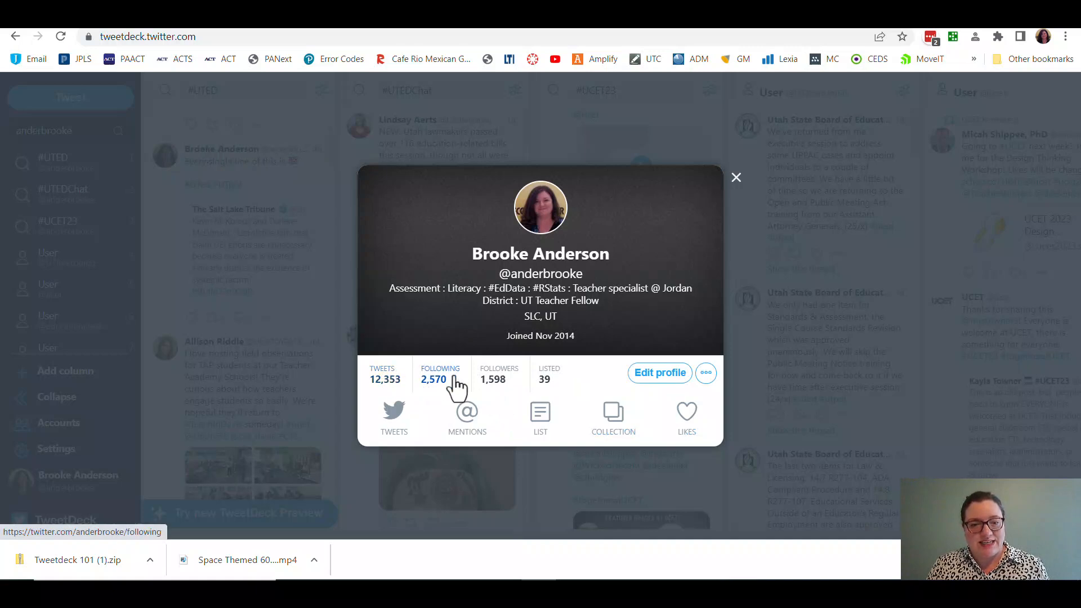
click(543, 432)
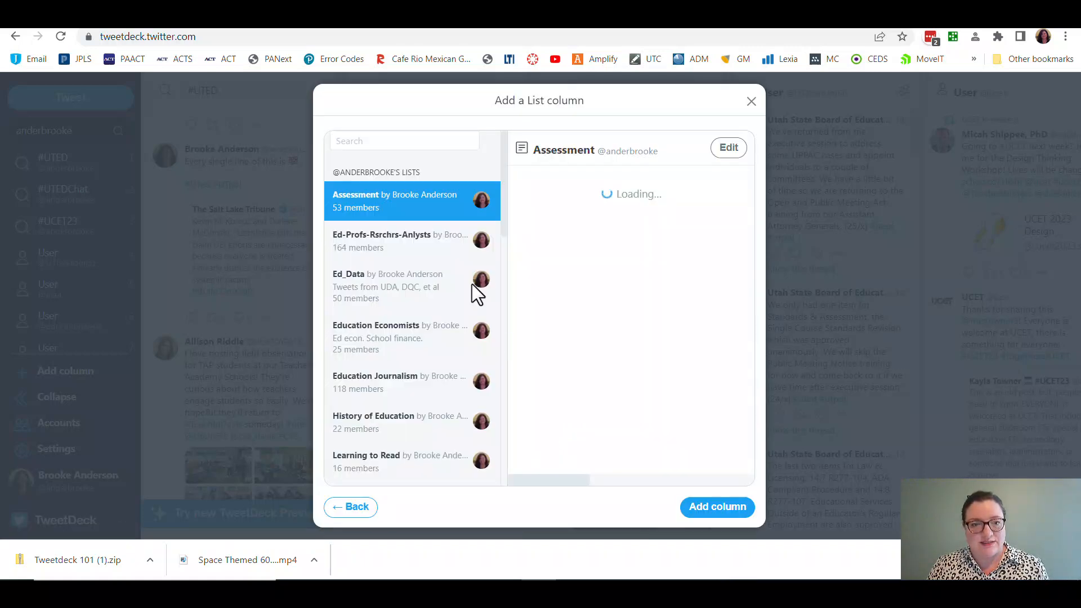
Browse the account's own and subscribed lists, preview the Marigolds list, and close the dialog without adding a column.
scroll(439, 284, down, 8)
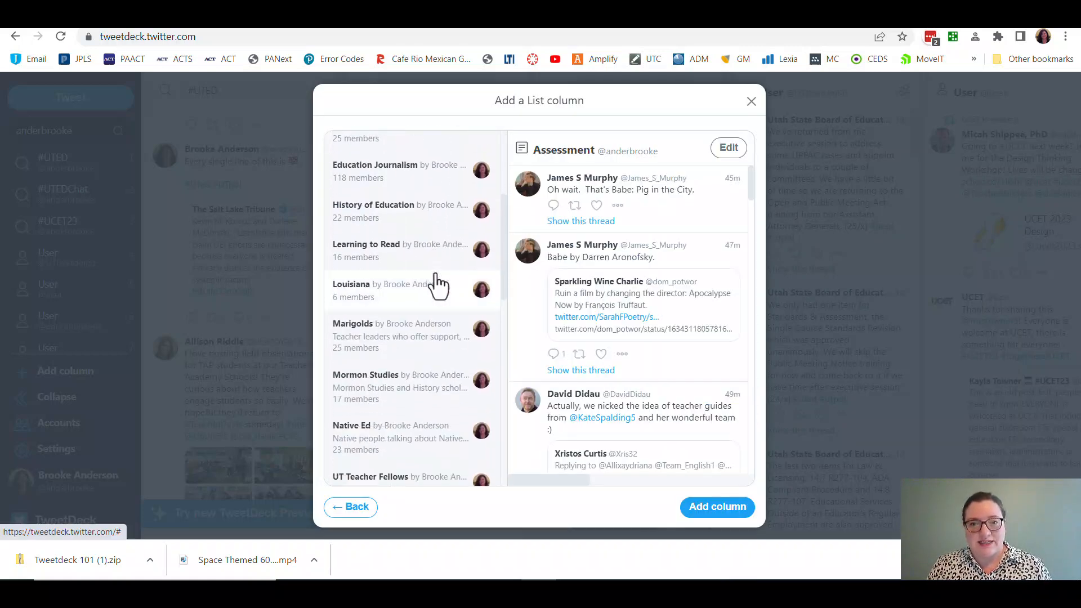
scroll(439, 284, down, 3)
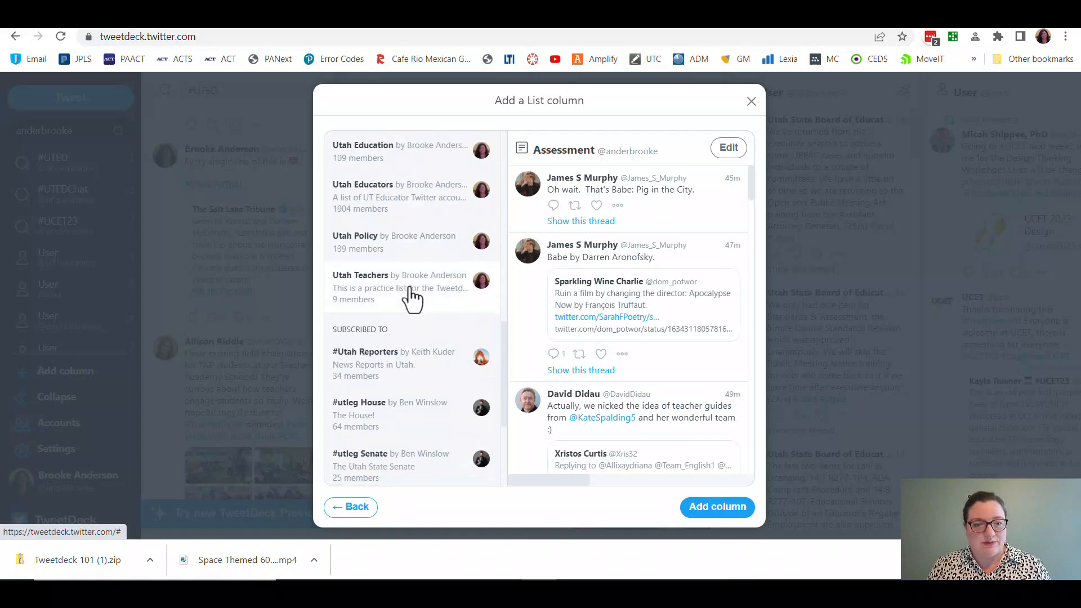
scroll(397, 276, up, 10)
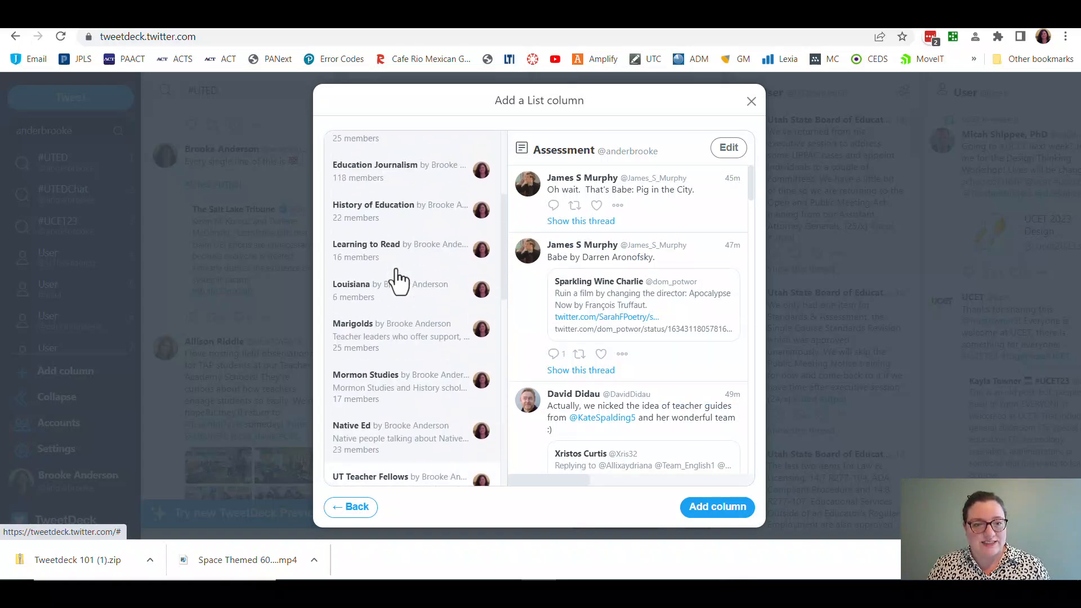
scroll(403, 294, down, 1)
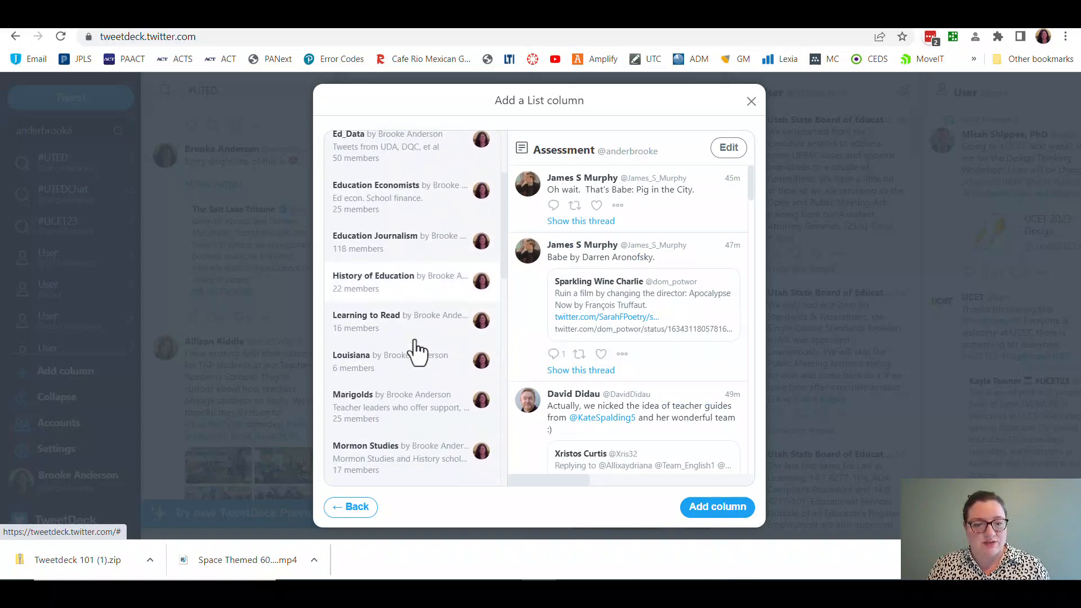
click(409, 401)
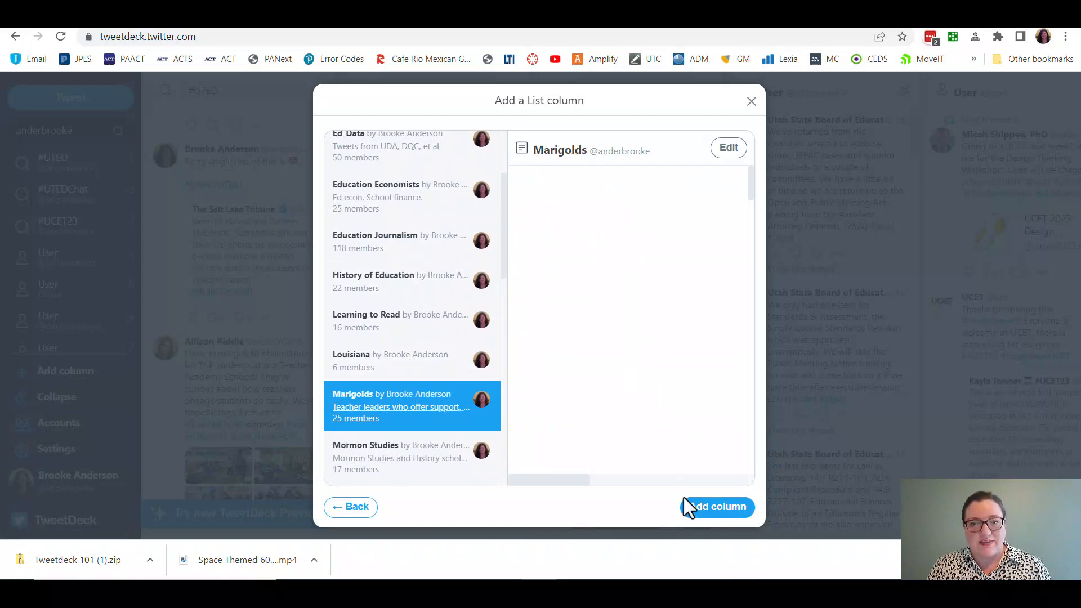
click(751, 102)
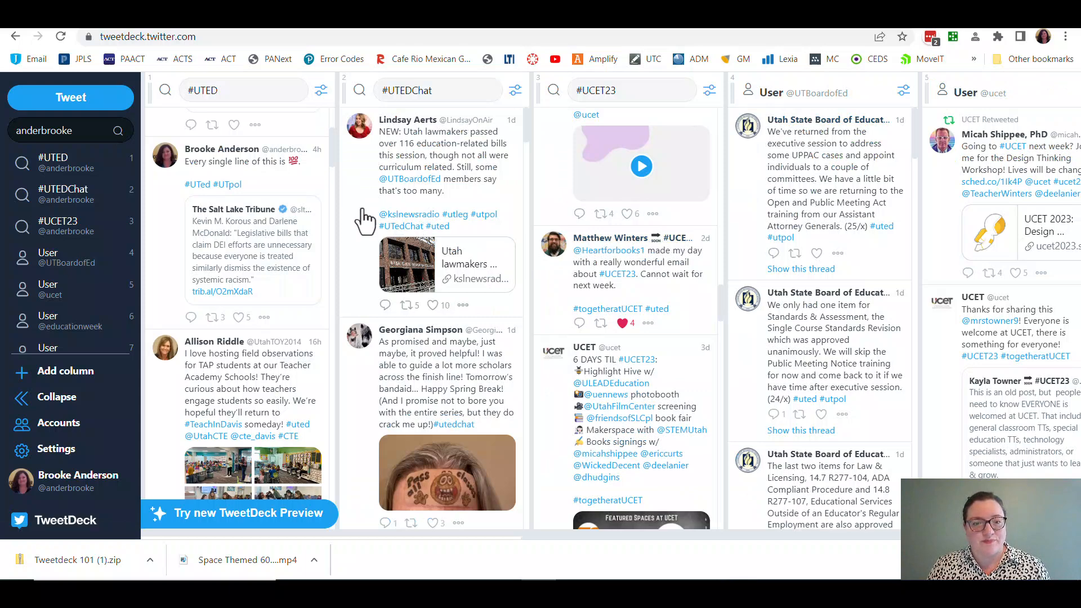
From the lists of the author of the #UCET23 "wonderful email" tweet, add NASA's Astronauts in Space Now list as a column.
click(621, 247)
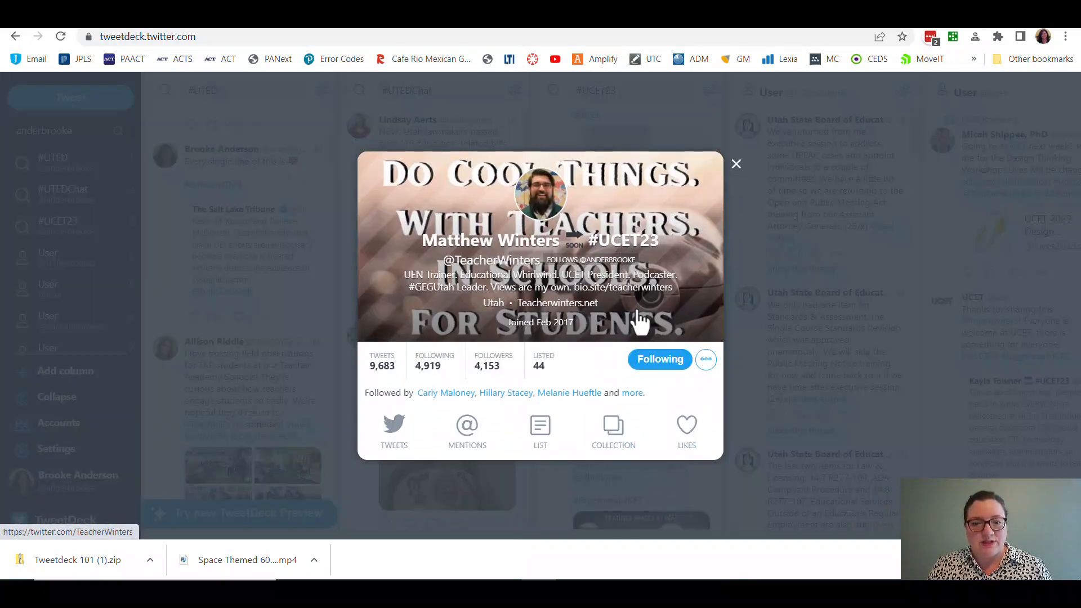
click(546, 439)
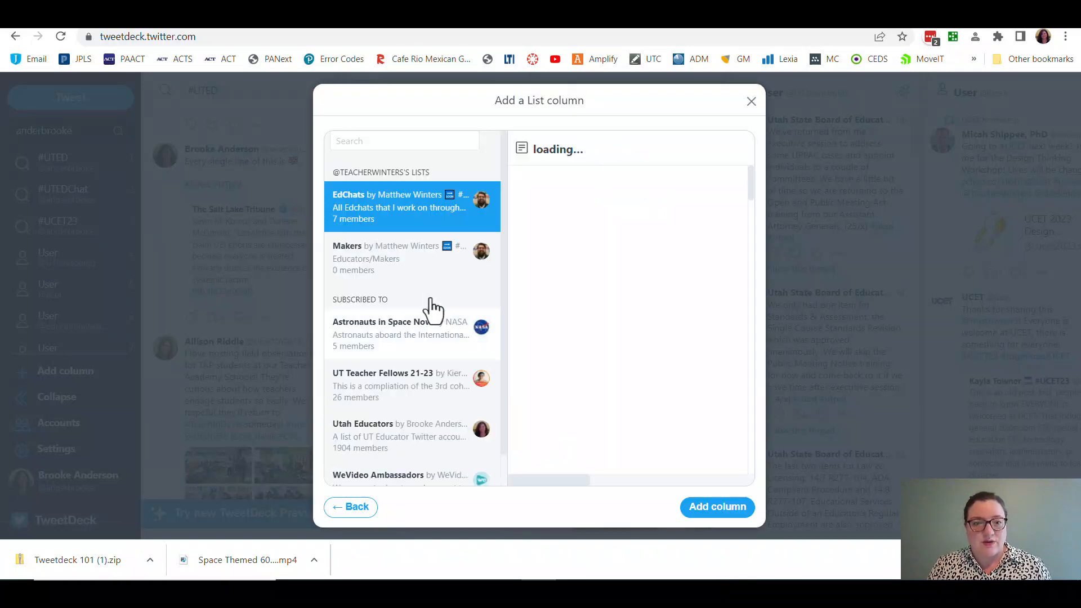
scroll(426, 289, down, 1)
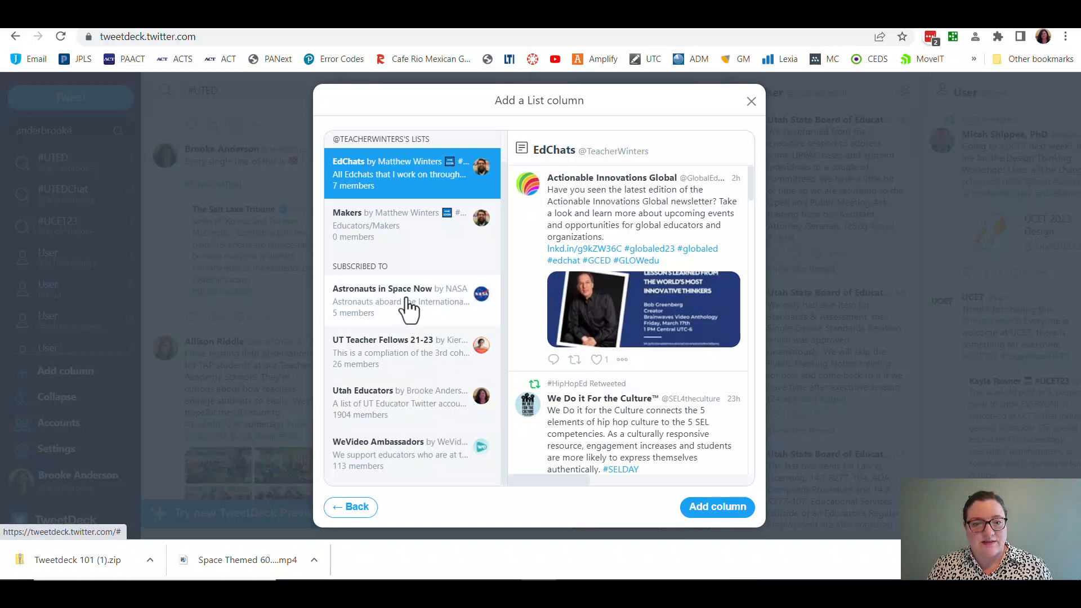
click(351, 316)
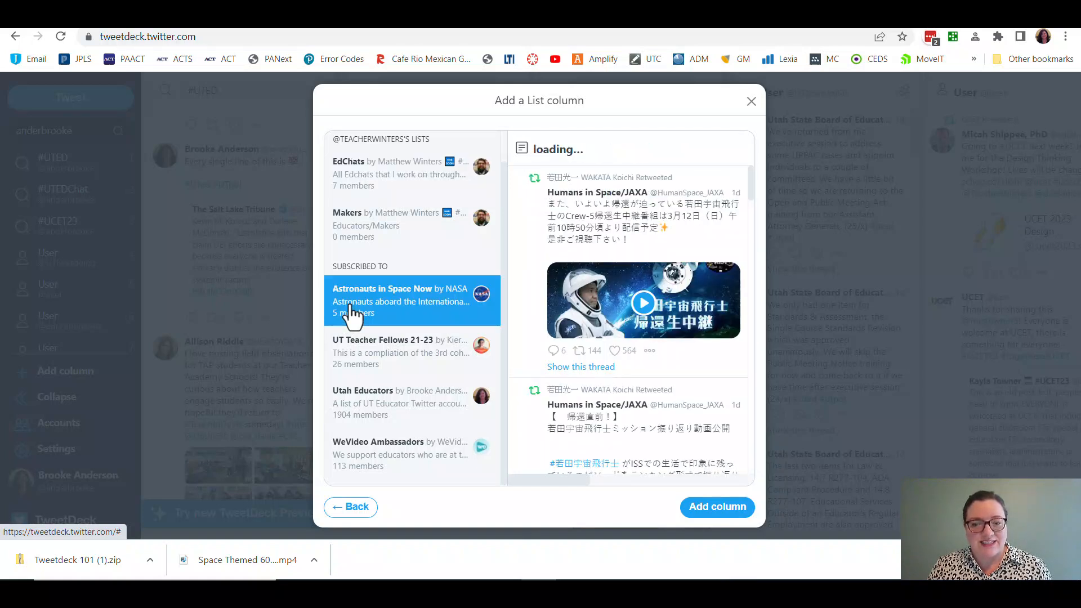
click(690, 509)
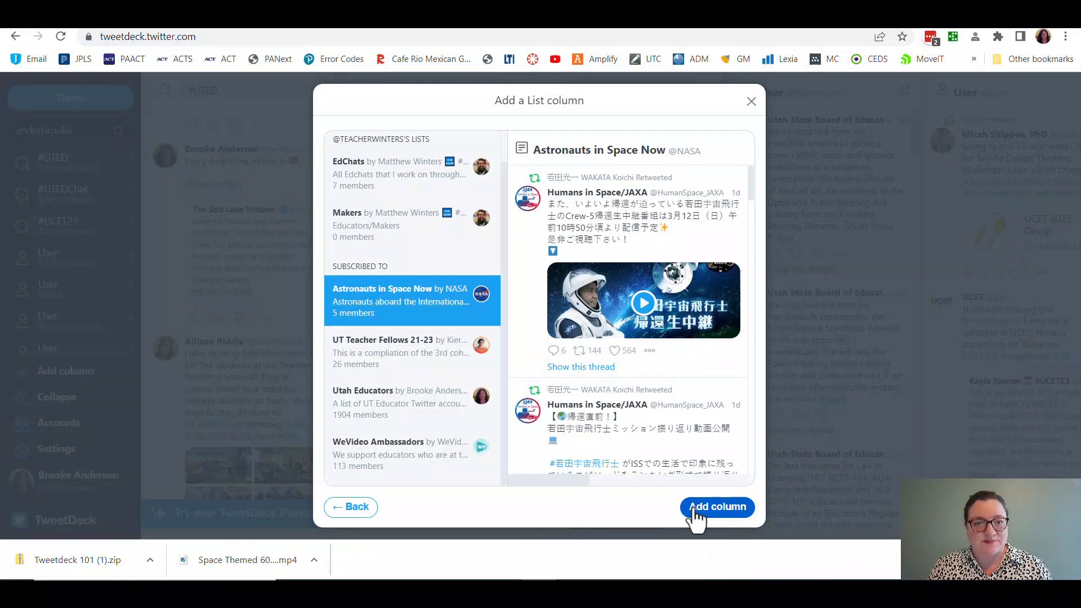
click(696, 514)
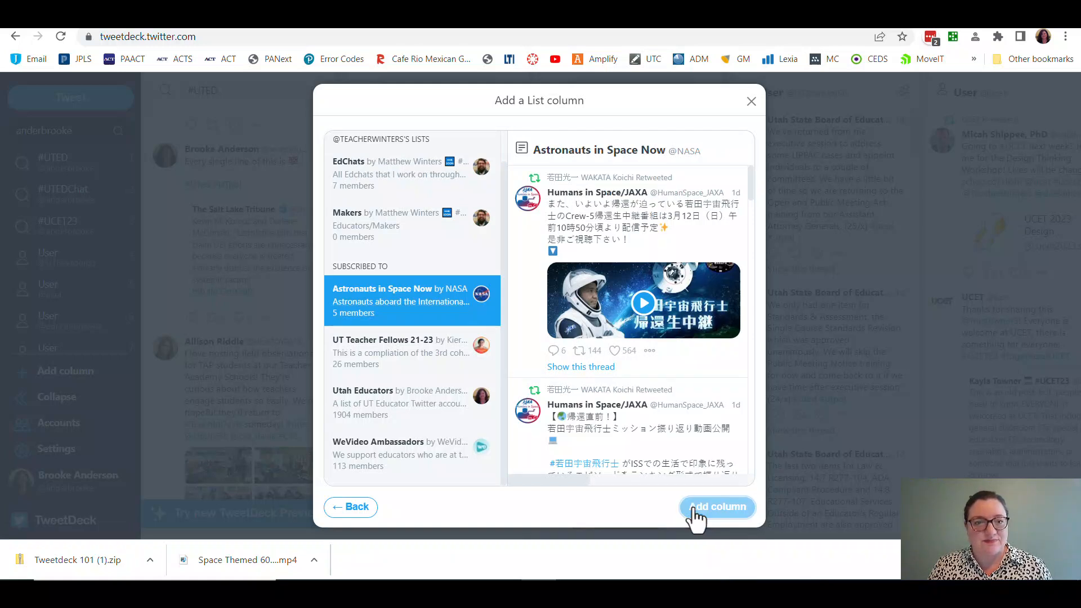
Add the same author's EdChats list as a column and close the list dialog.
click(424, 180)
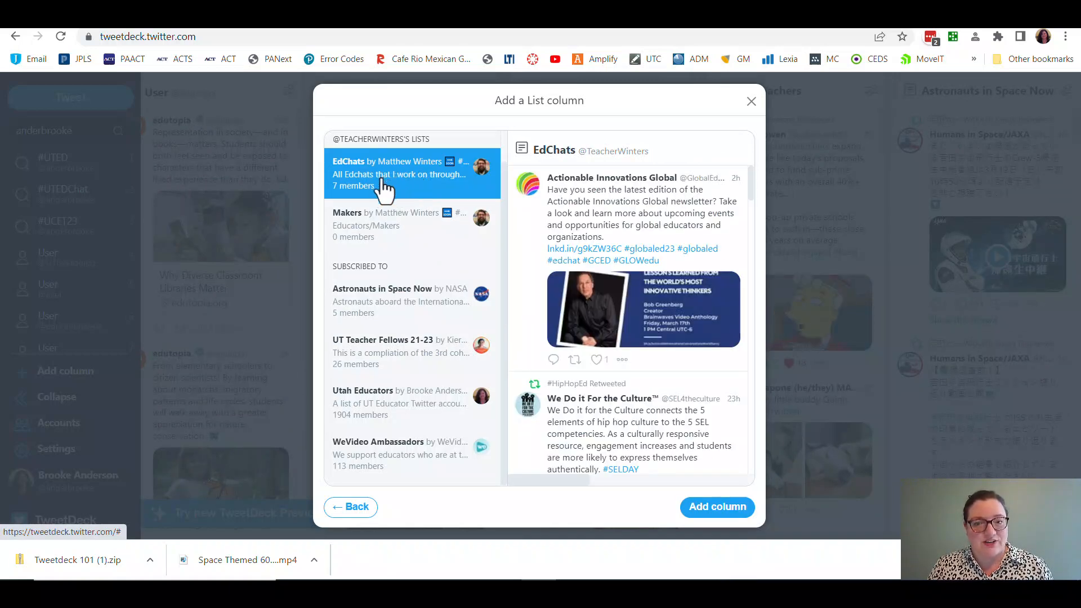
click(703, 509)
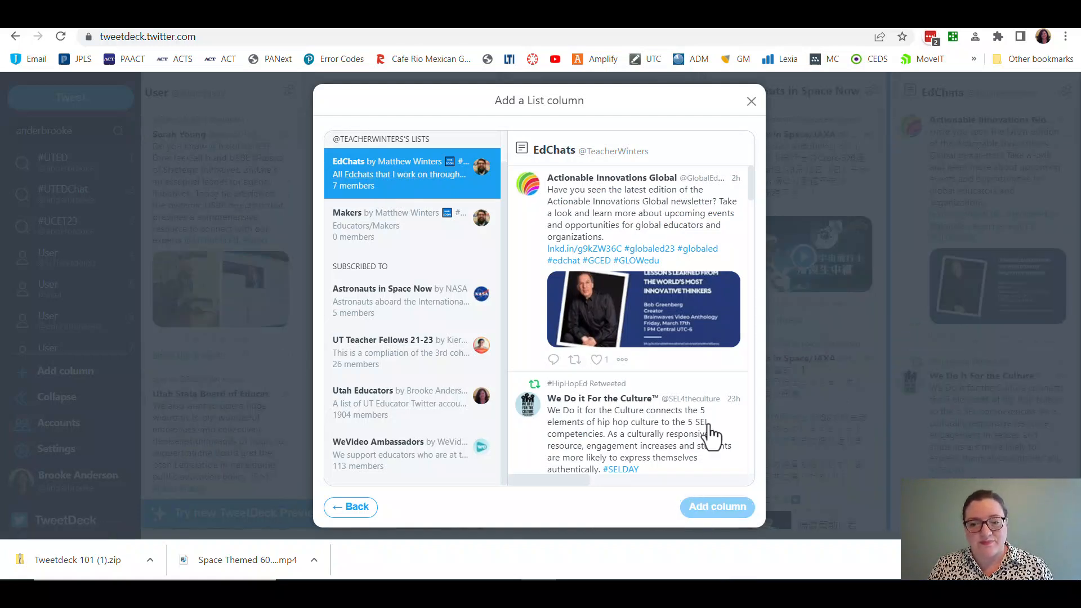
click(750, 102)
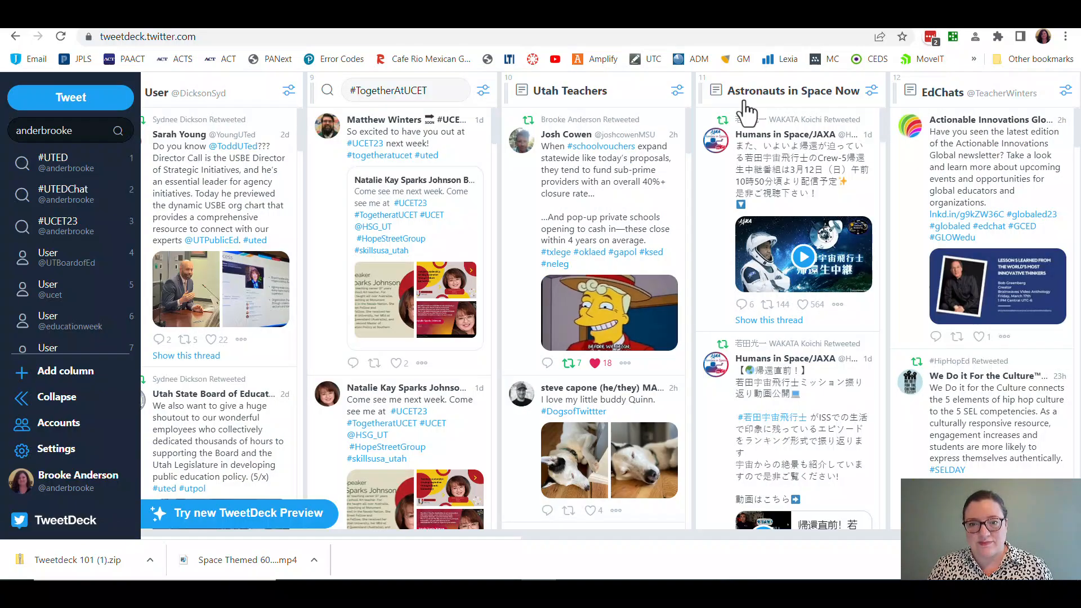
click(379, 534)
drag(380, 533, 228, 526)
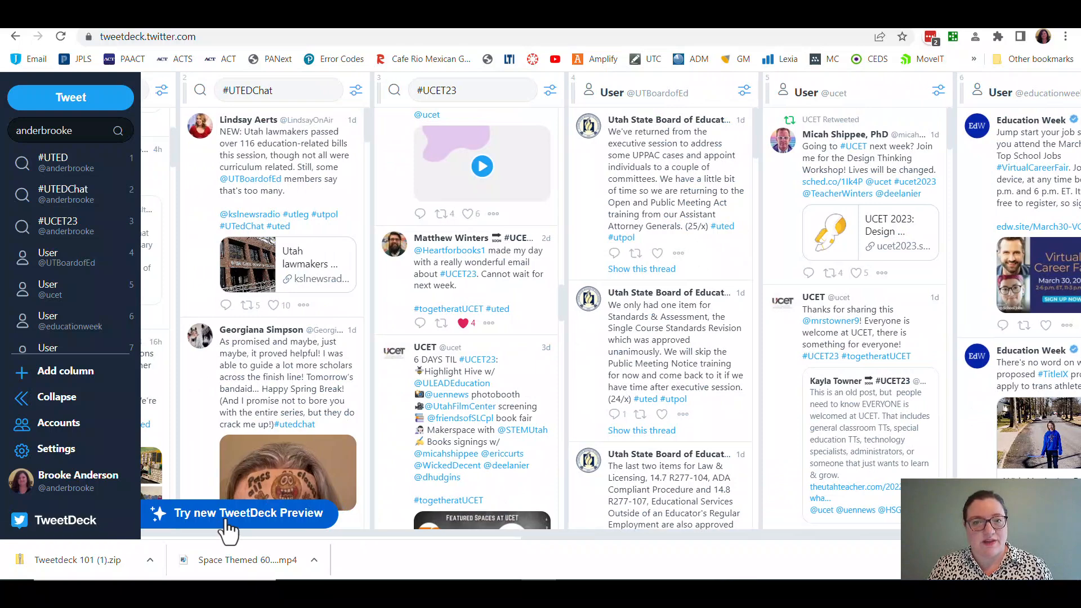
From the Utah State Board of Education's lists, add the #Utah Reporters list as a column and close the list dialog.
click(638, 293)
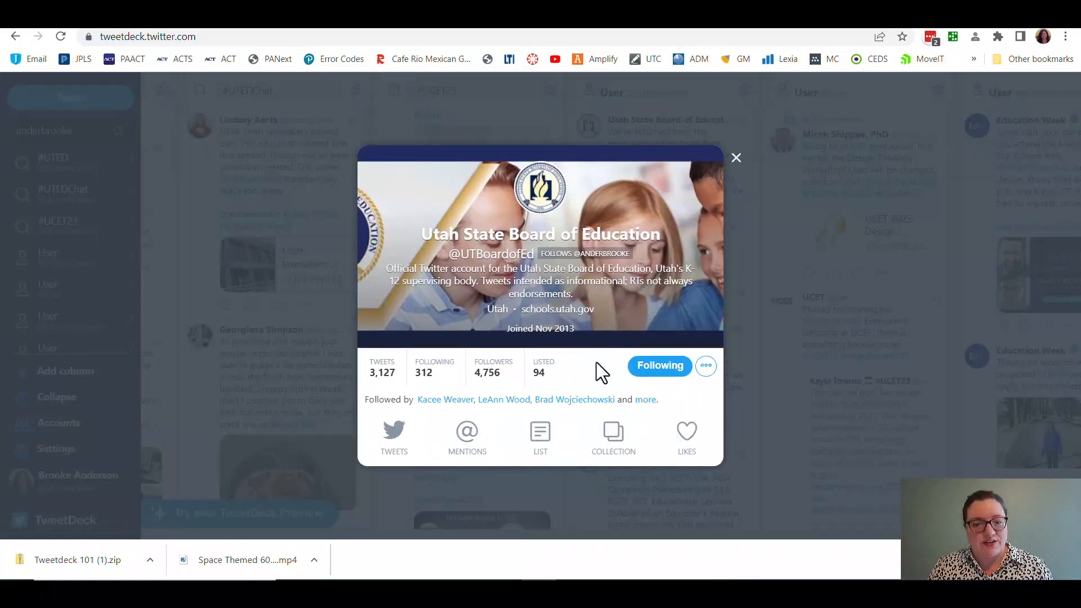
click(542, 451)
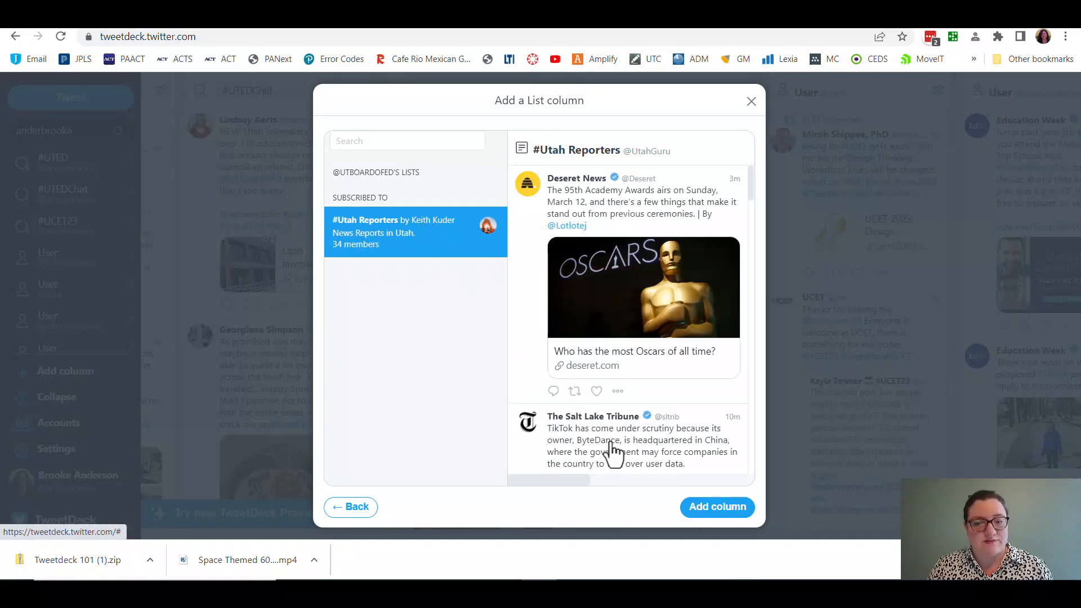
click(706, 511)
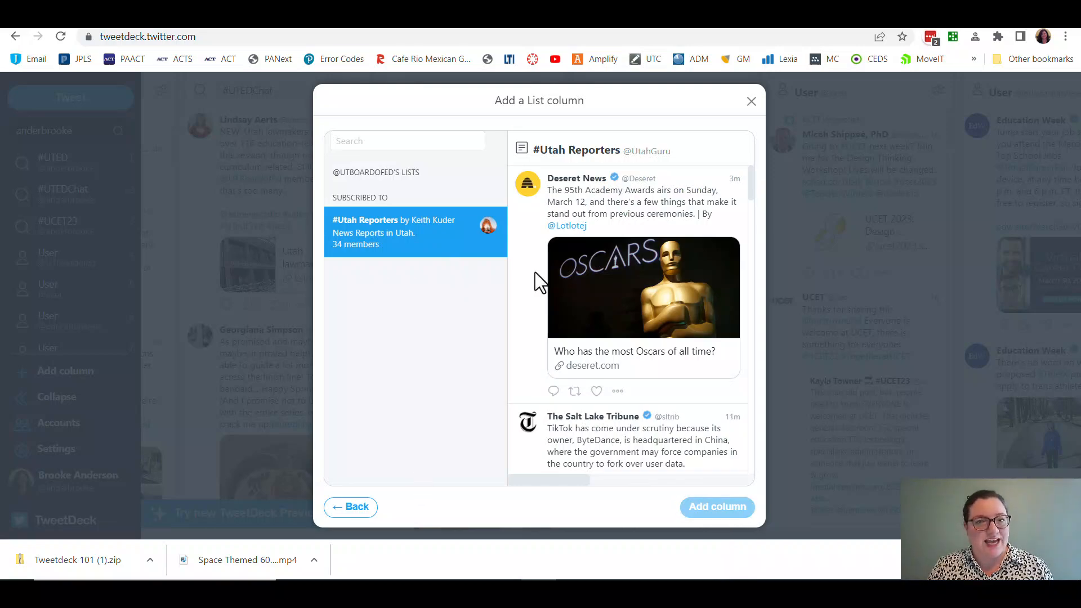
click(750, 102)
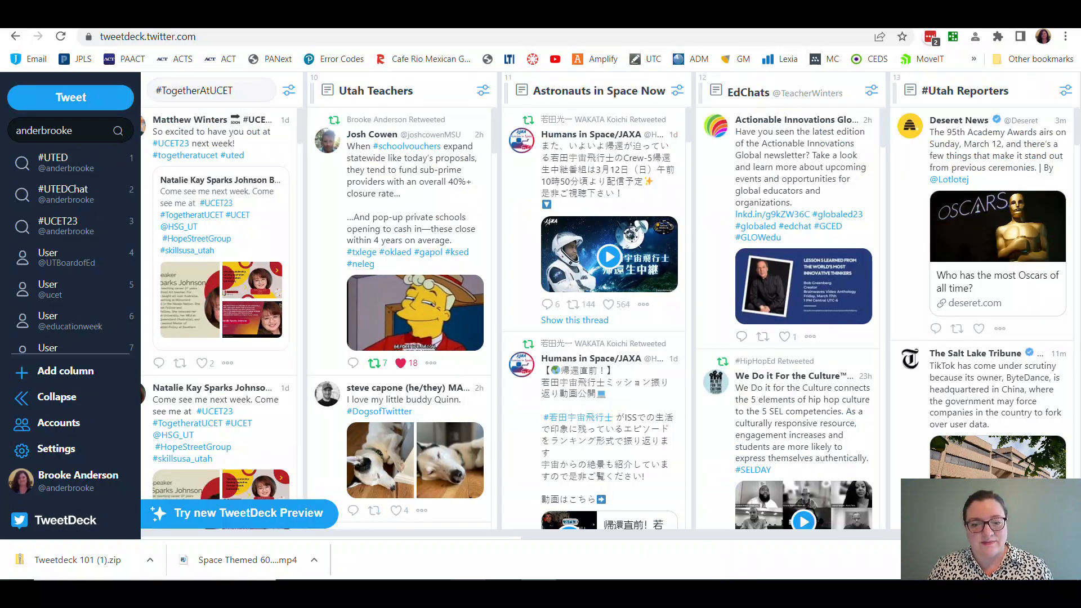
From the lists of the author of the #UTED tweet on TAP field observations, add Marigolds as a column and close the dialog.
click(414, 534)
click(352, 536)
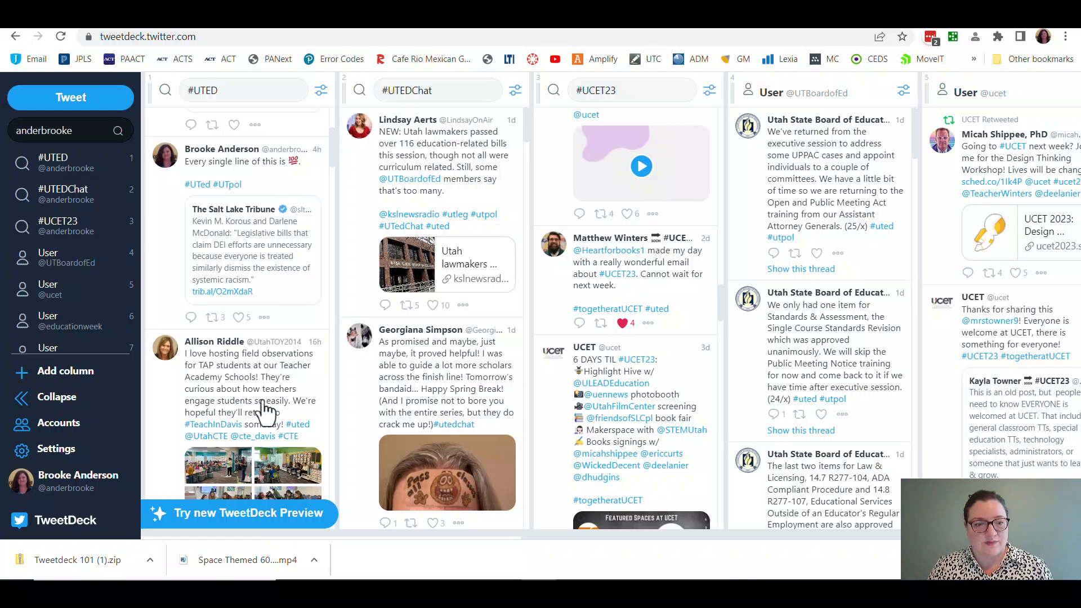
click(221, 341)
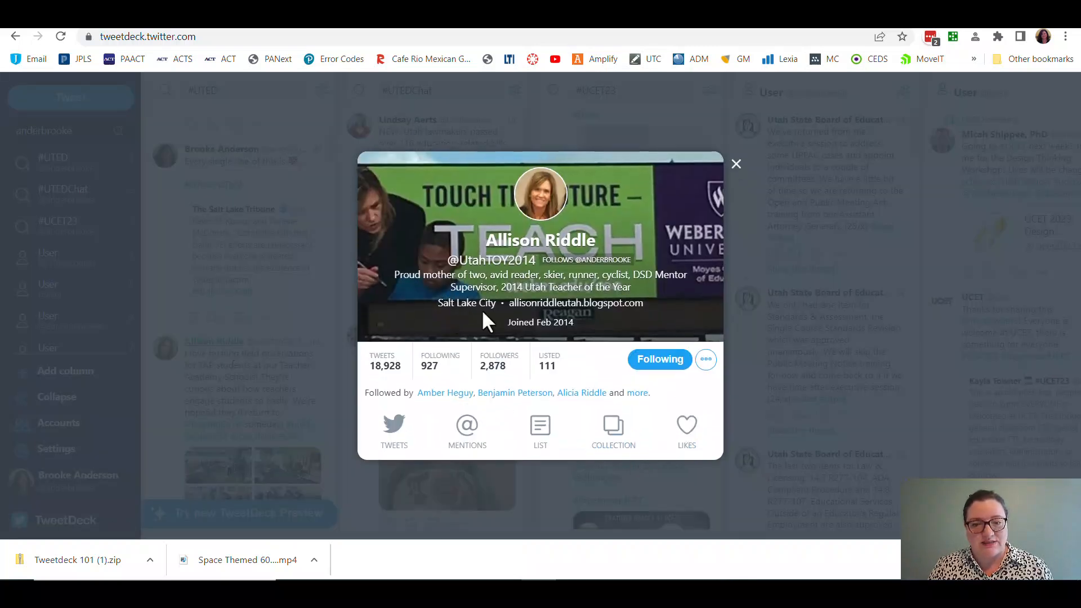
click(541, 442)
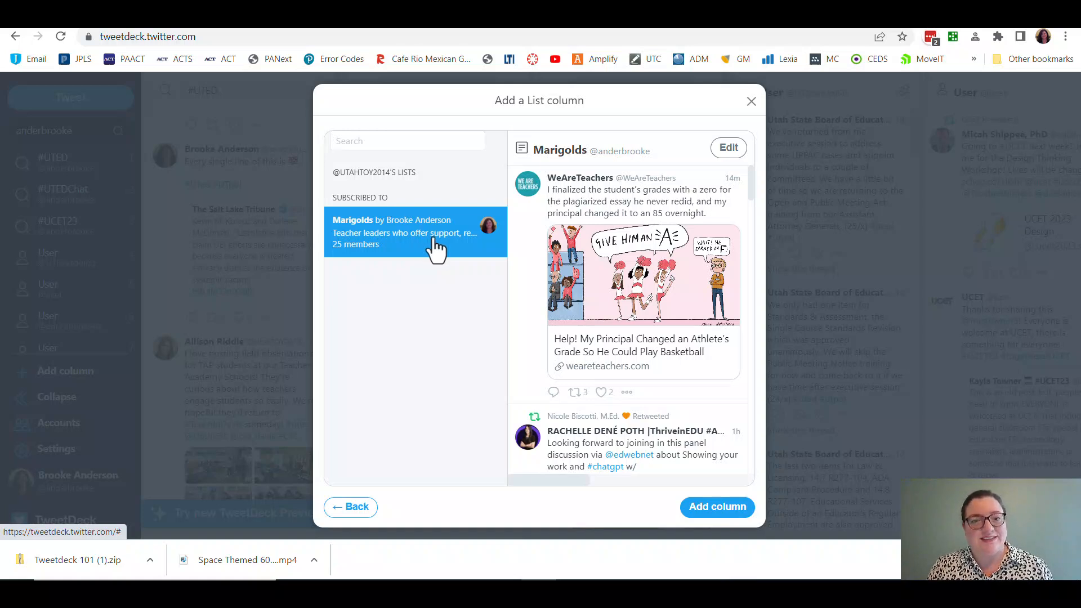
click(718, 508)
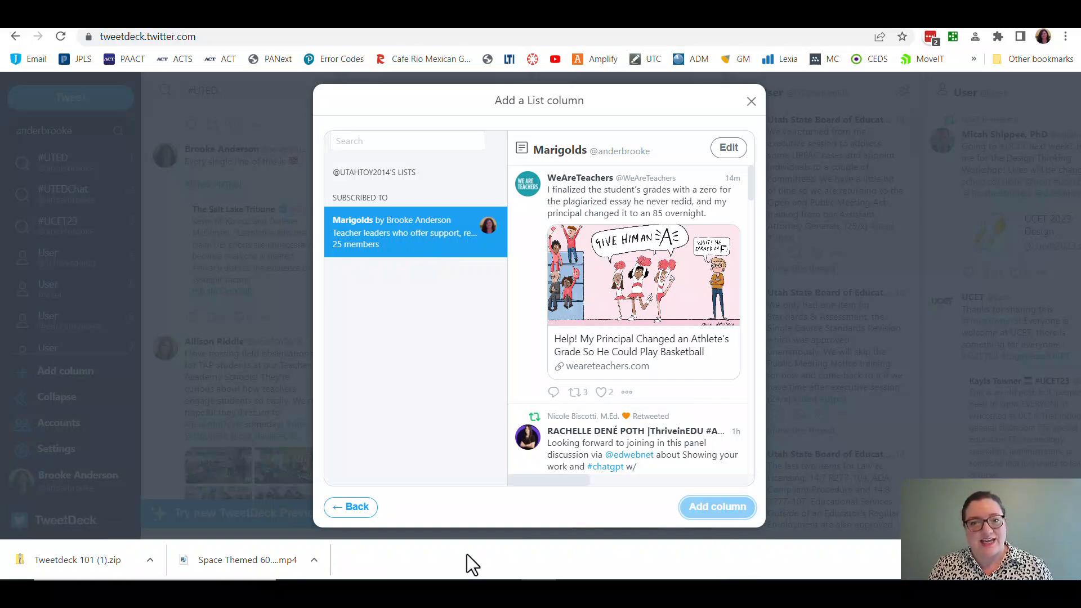
click(752, 102)
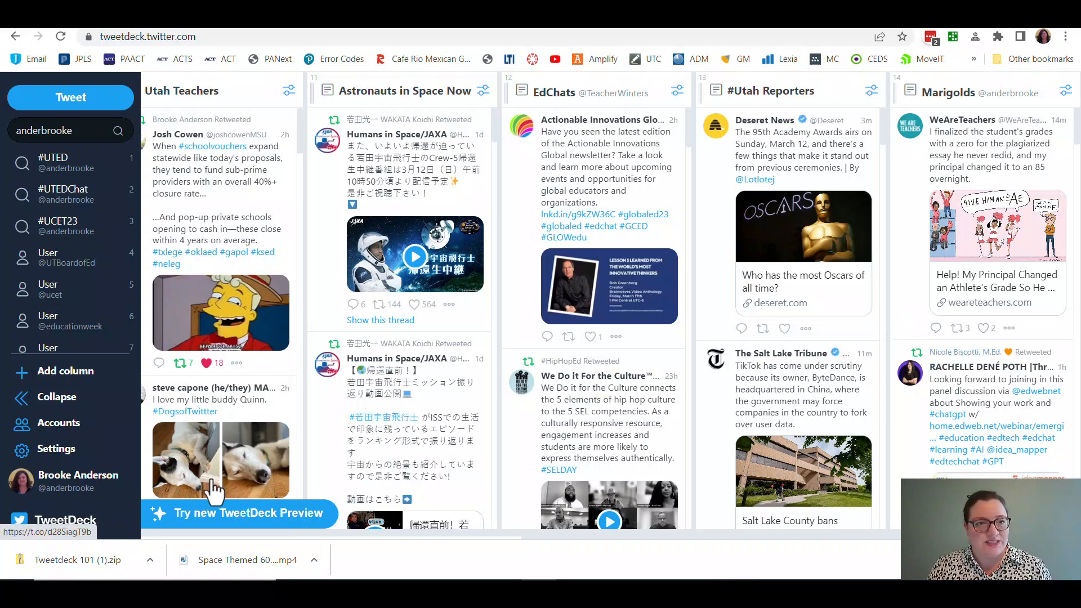
From the lists of the author of the Utah Teachers "little buddy Quinn" tweet, add Eduporium's EduTwitter list as a column.
click(211, 388)
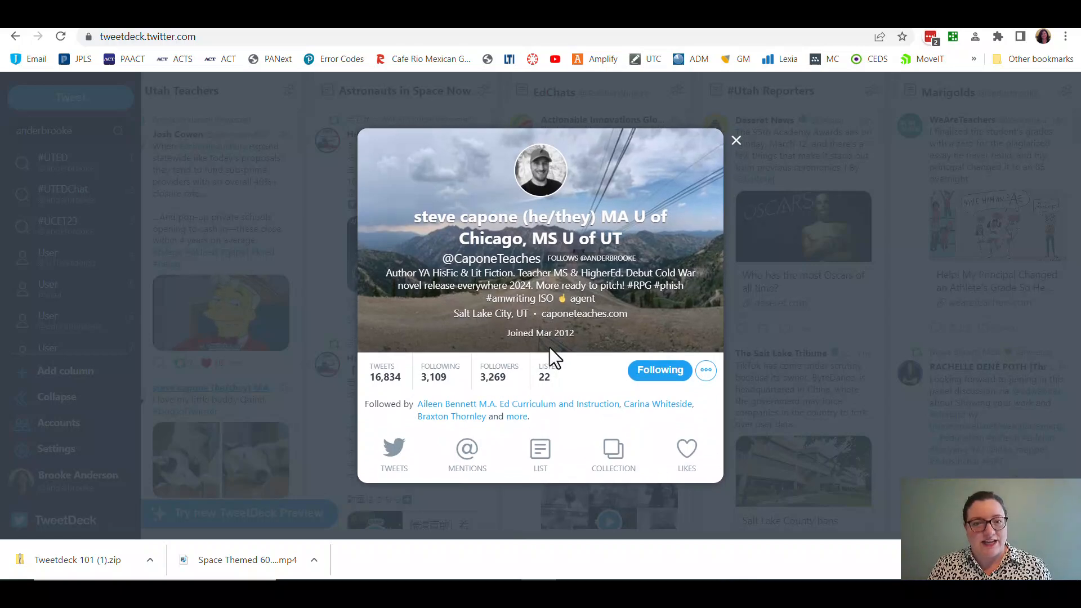
click(540, 465)
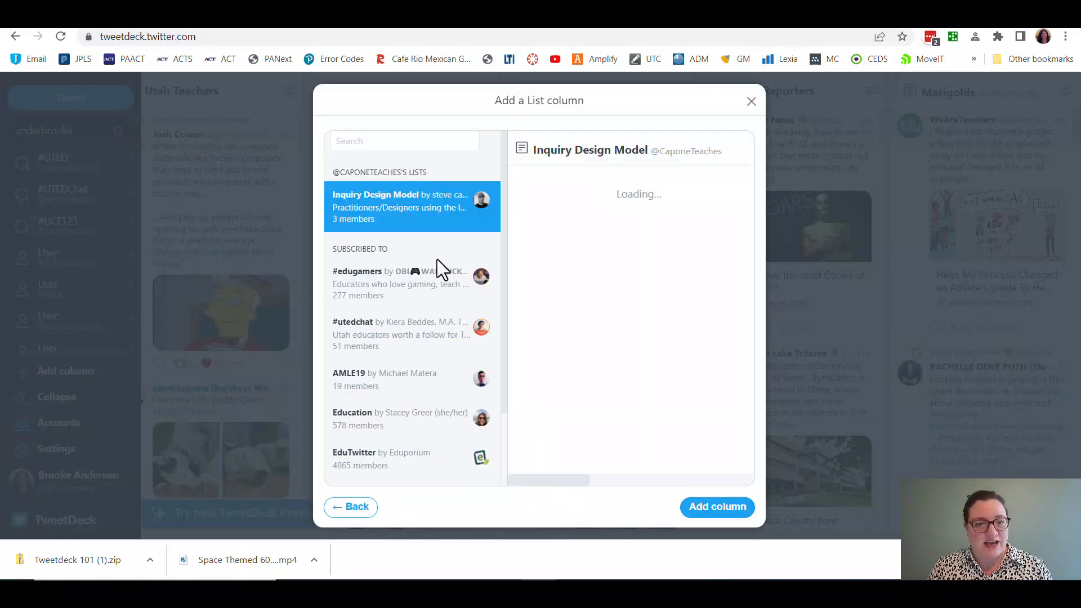
scroll(437, 270, down, 2)
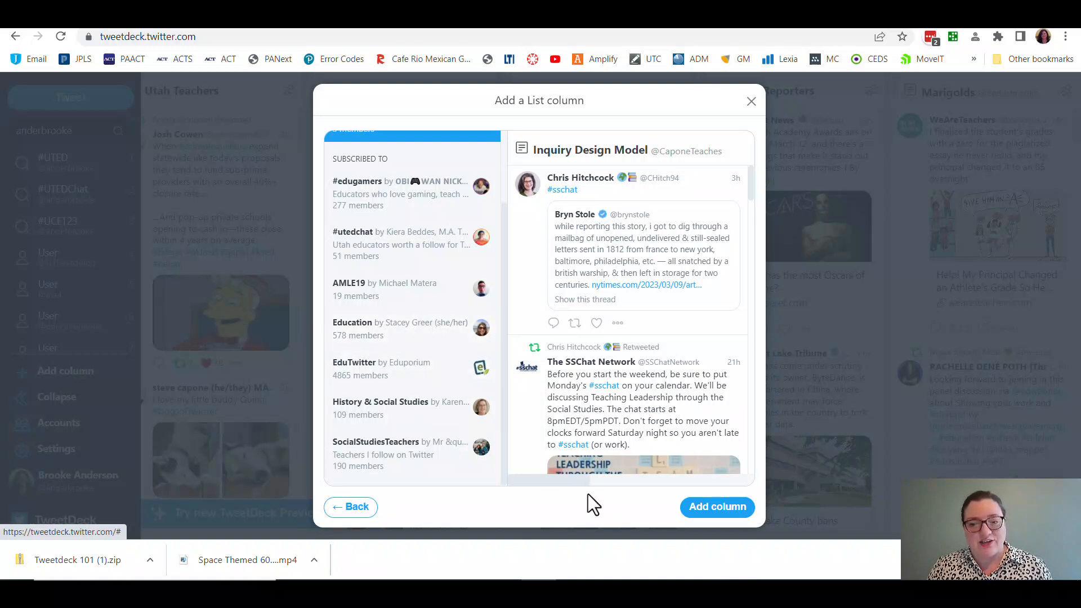
click(369, 385)
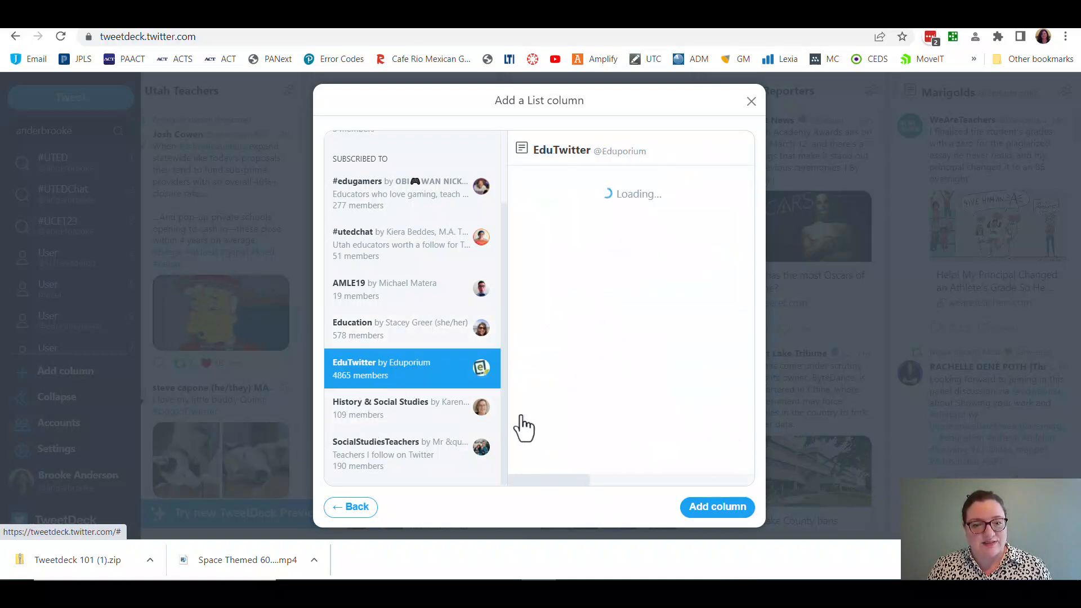
click(705, 510)
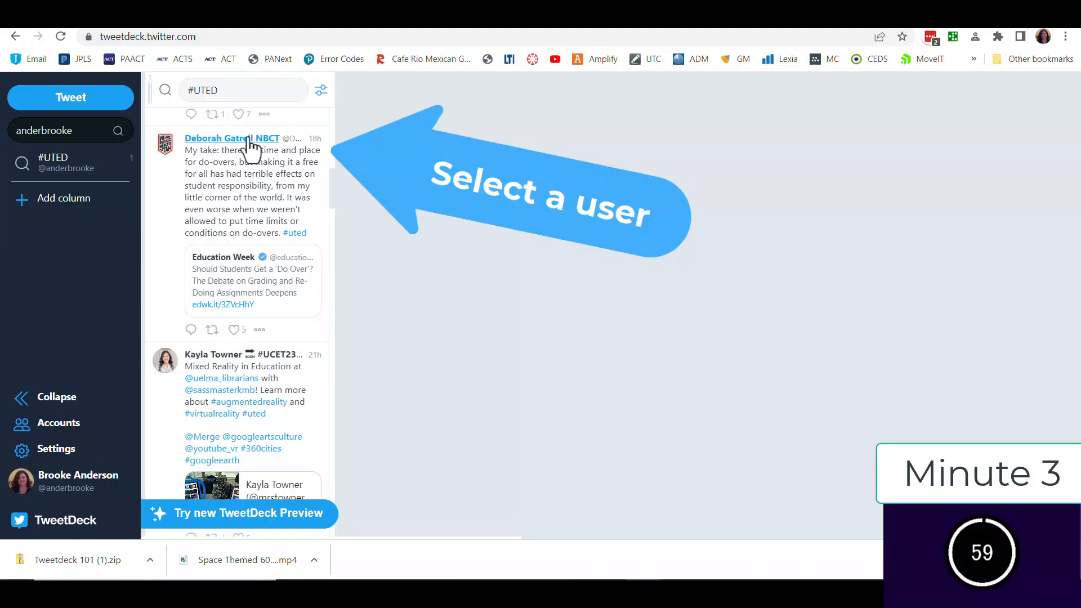
From the lists of the author of the #UTED tweet about do-overs, add the Utah Educators list as a column.
click(245, 138)
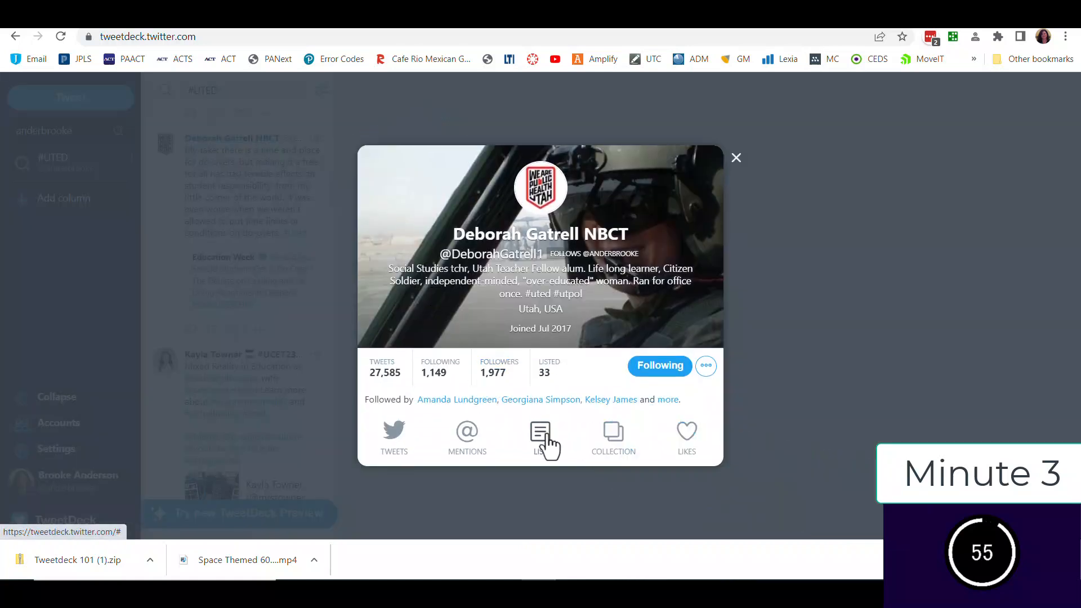
click(544, 438)
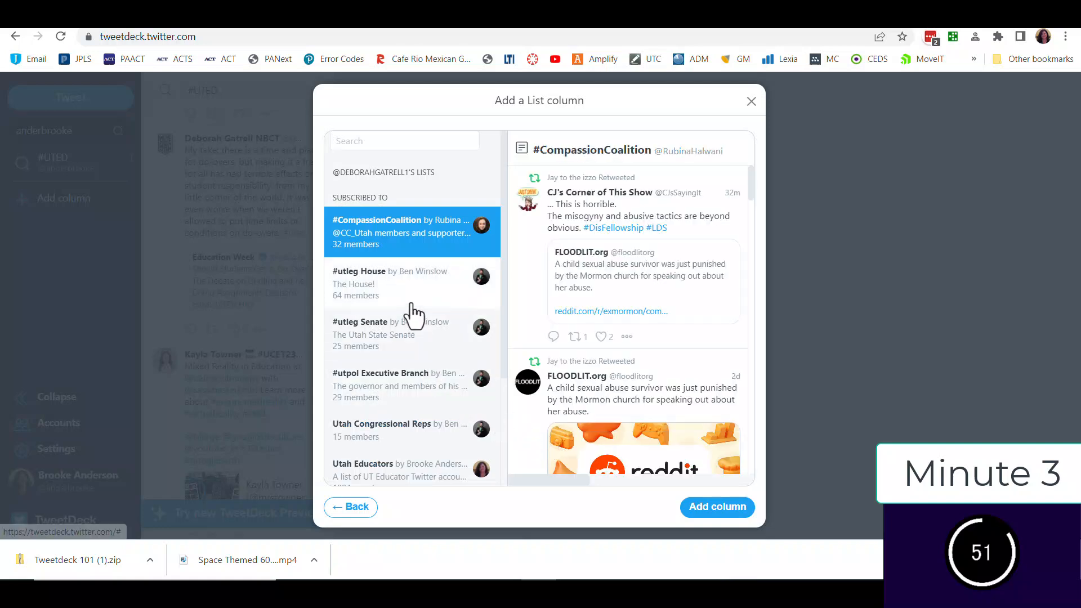
scroll(414, 316, down, 3)
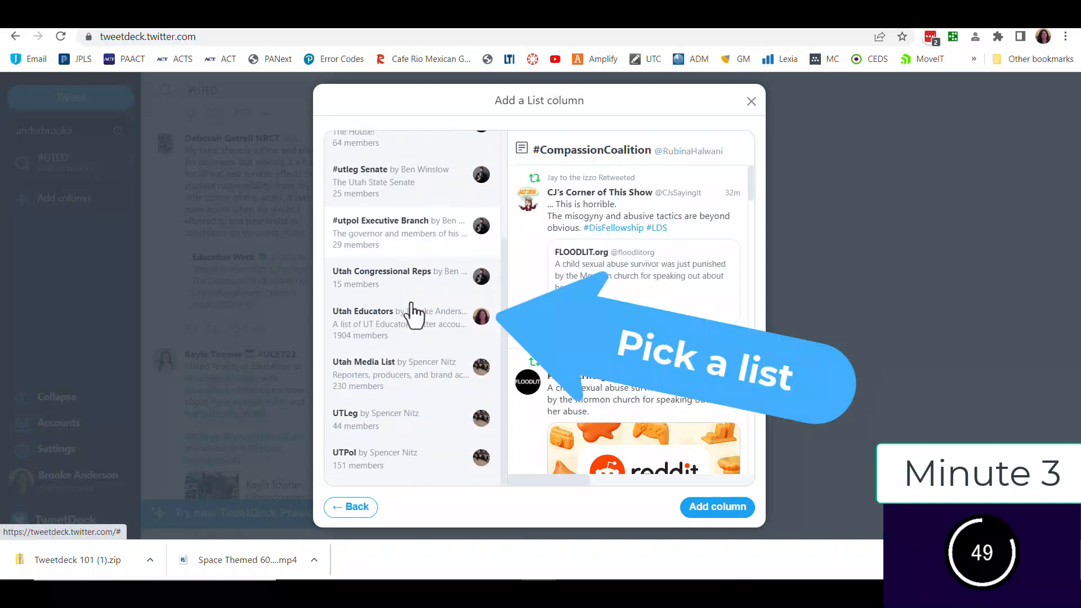
click(421, 341)
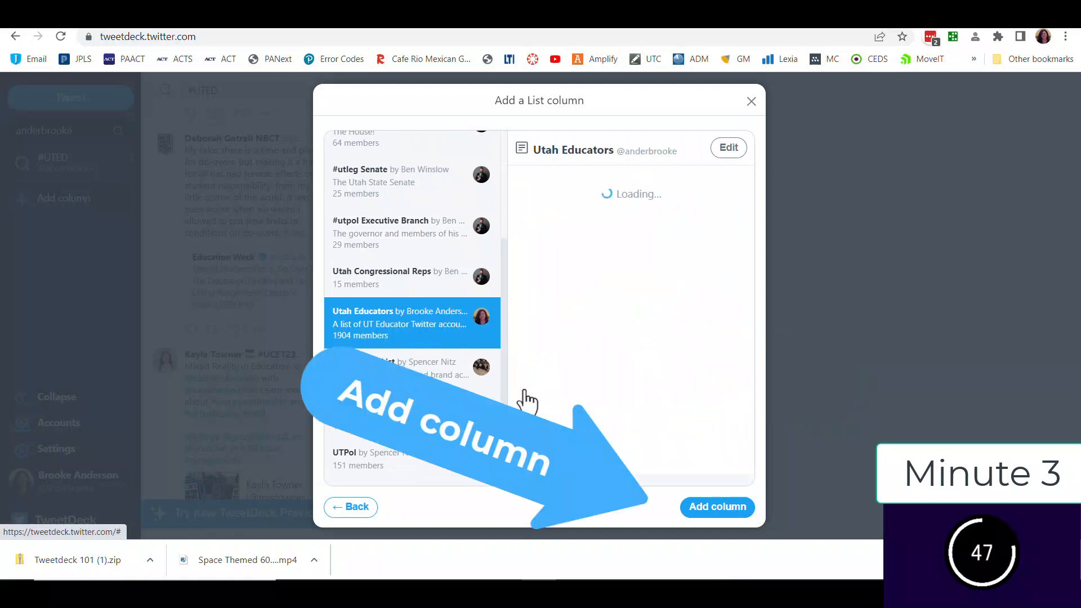
click(692, 507)
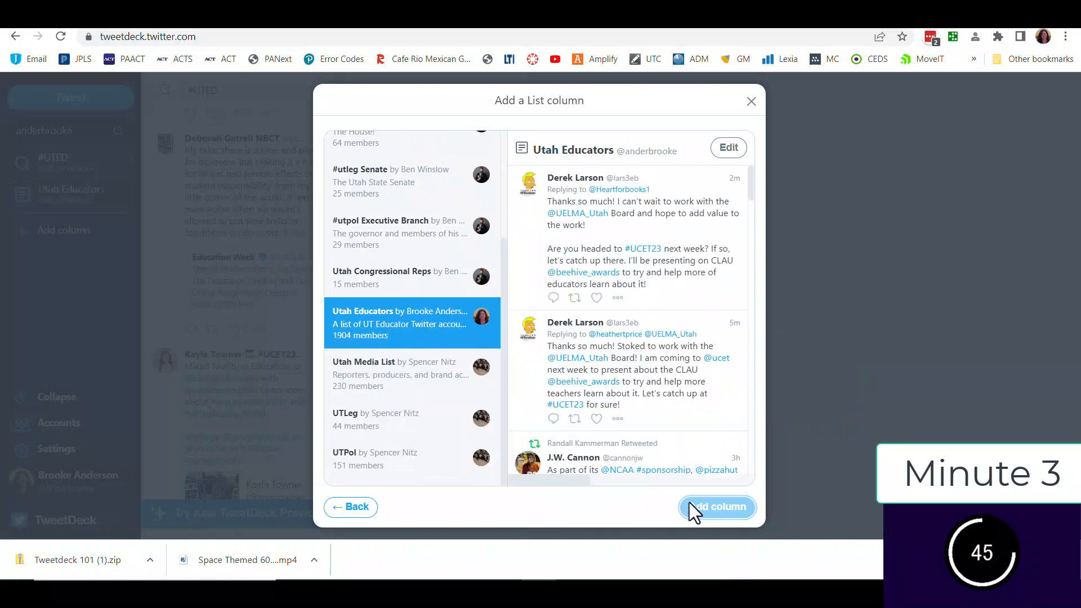
Add the Utah Media List from the same author's subscribed lists as a column and close the list dialog.
click(408, 379)
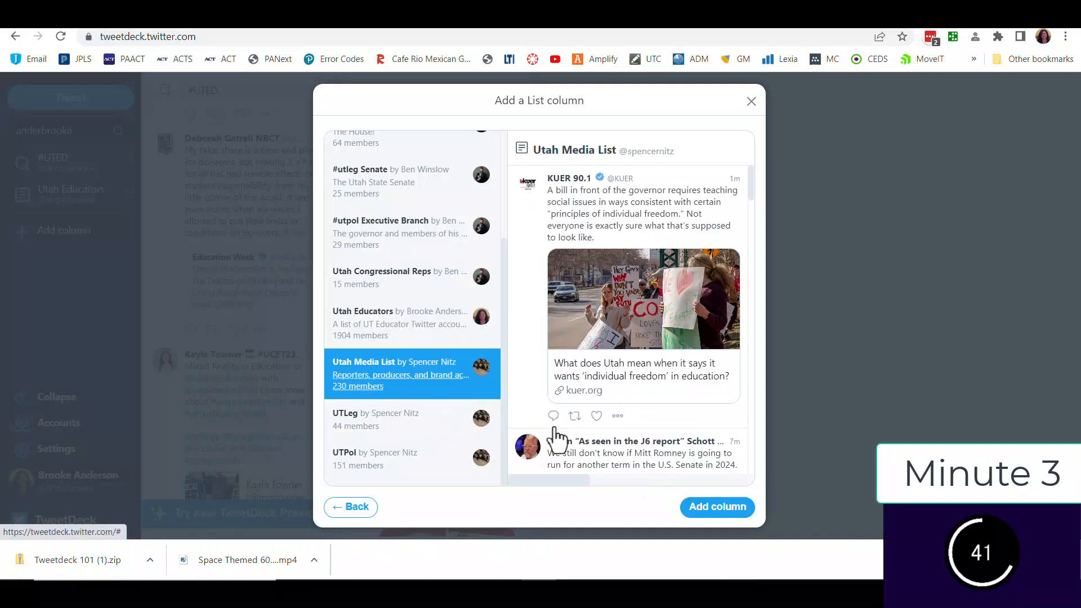
click(694, 505)
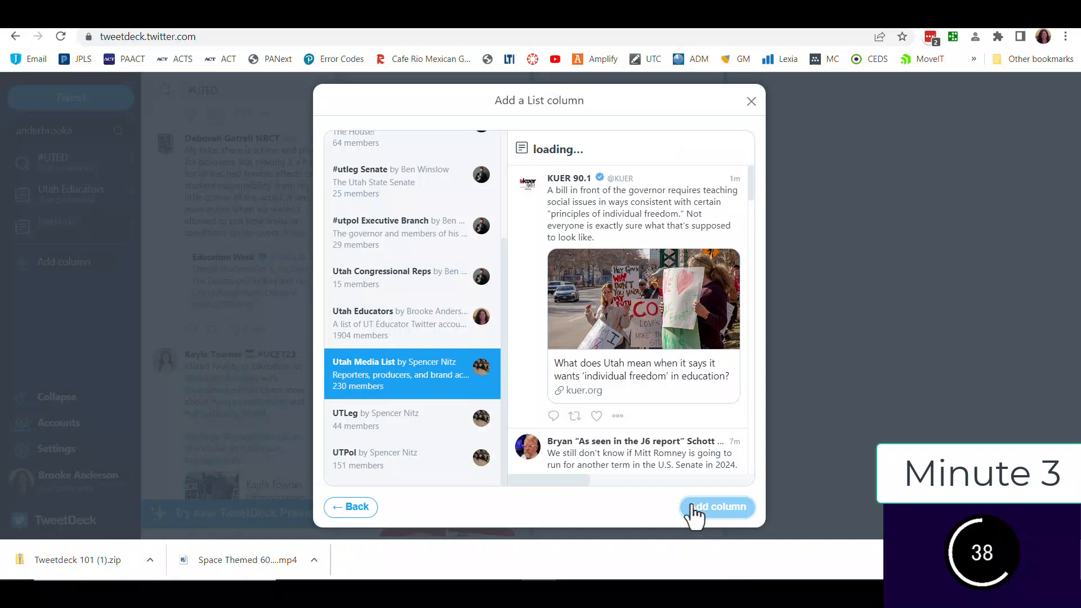
click(751, 102)
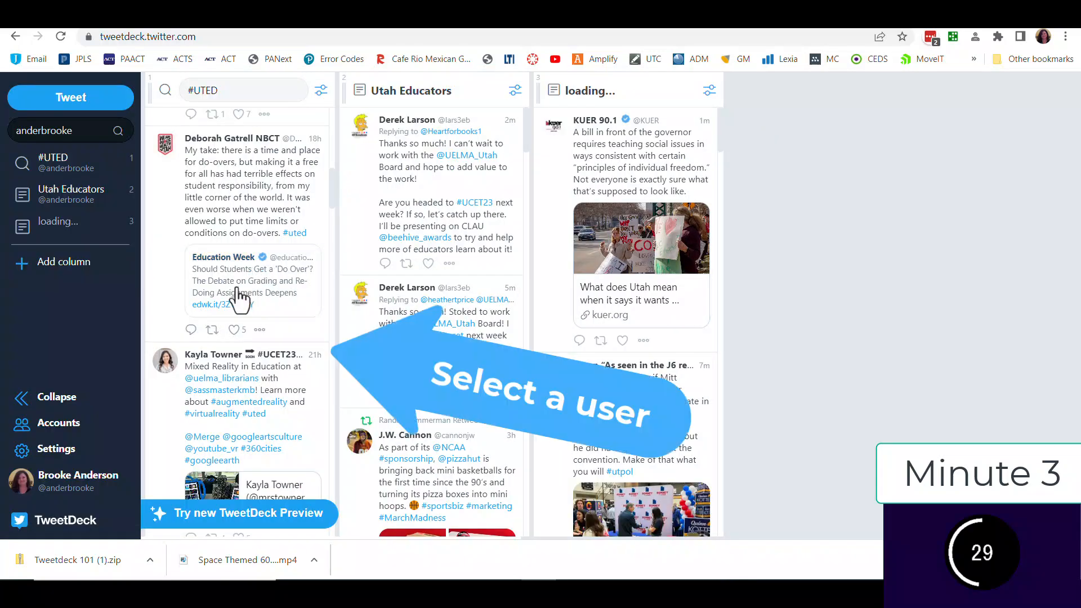
From the lists of the author of the #UTED "Mixed Reality in Education" tweet, add the ISTE Certified Educator list as a column.
scroll(234, 299, down, 2)
click(198, 254)
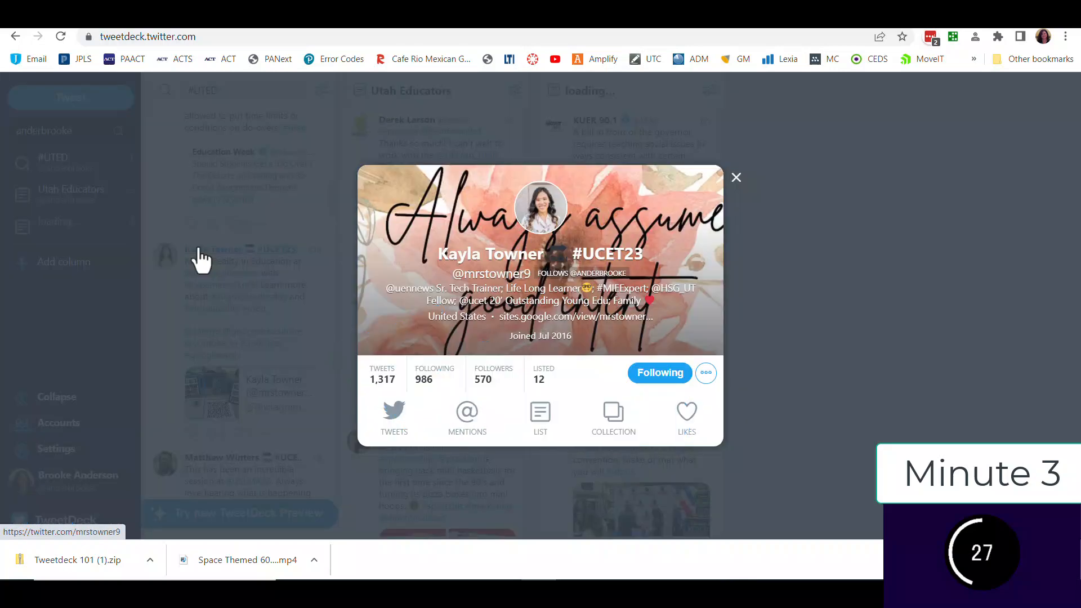
click(544, 429)
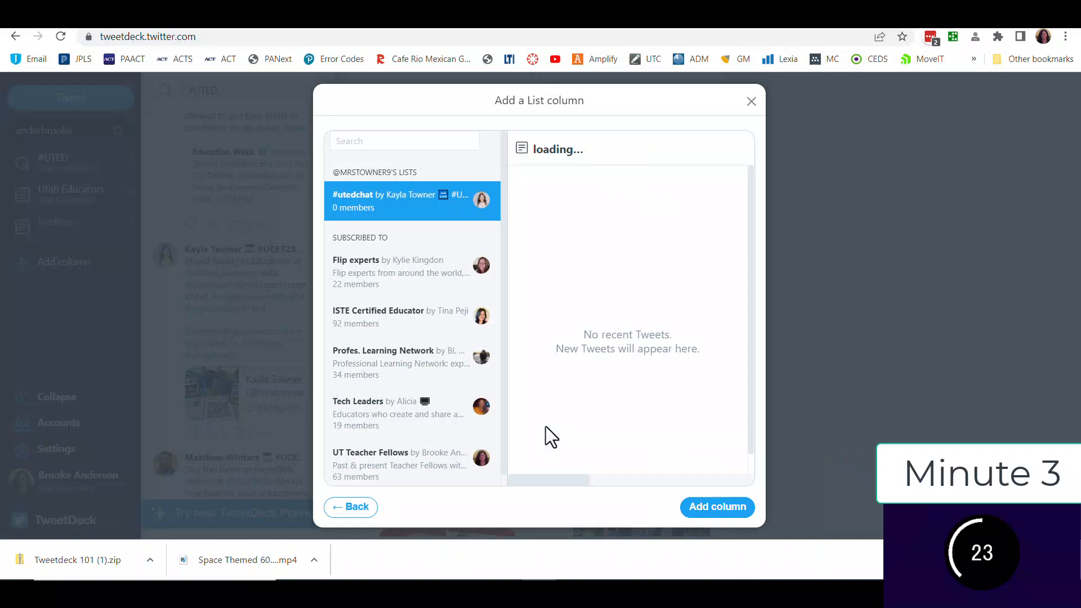
click(399, 321)
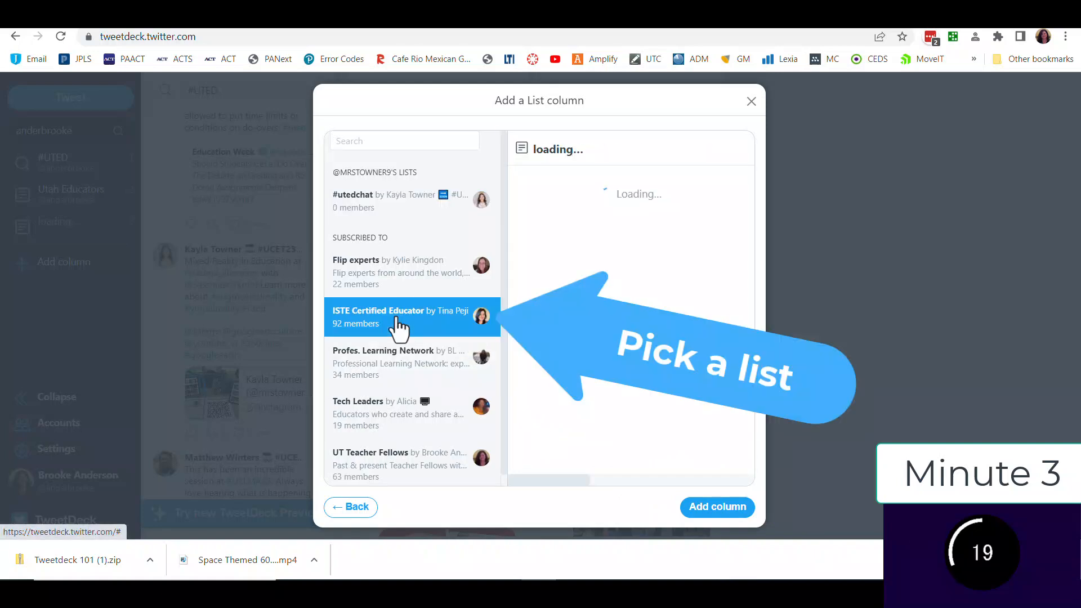
click(695, 505)
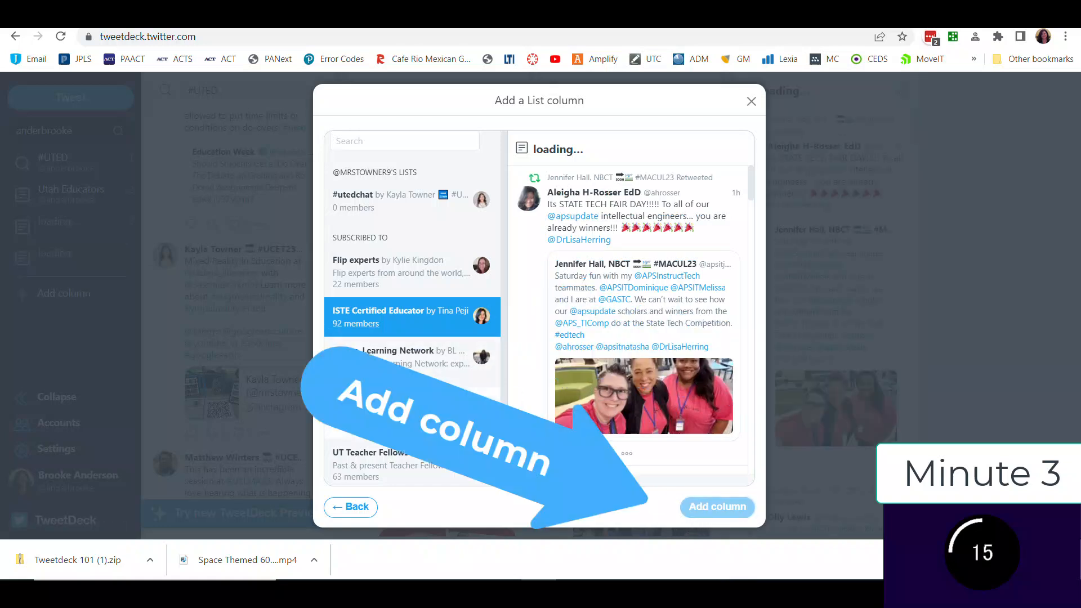
Add the UT Teacher Fellows list from the same author's subscribed lists as a column and close the list dialog.
scroll(396, 439, down, 1)
click(396, 461)
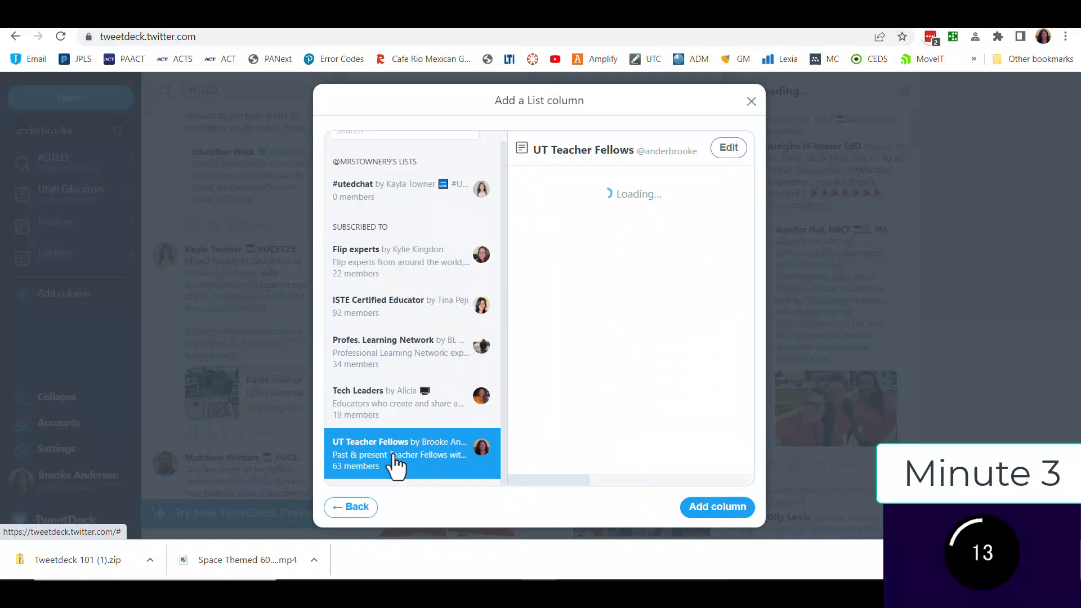
click(715, 510)
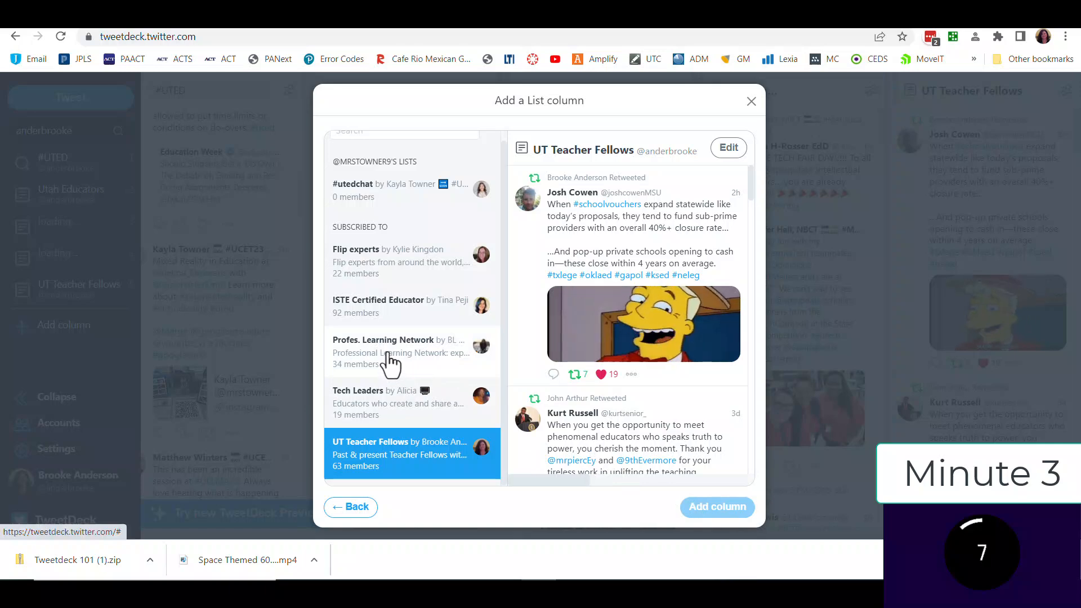
click(752, 102)
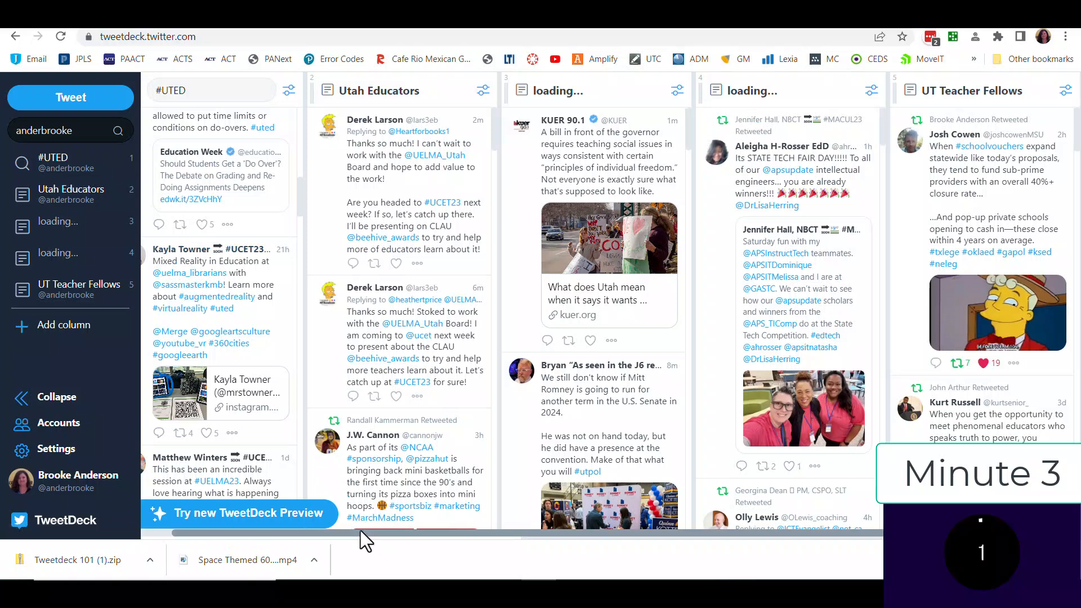
Open the profile of the author of the #UTED tweet that links to the Axios tampon tax article.
drag(364, 532, 288, 499)
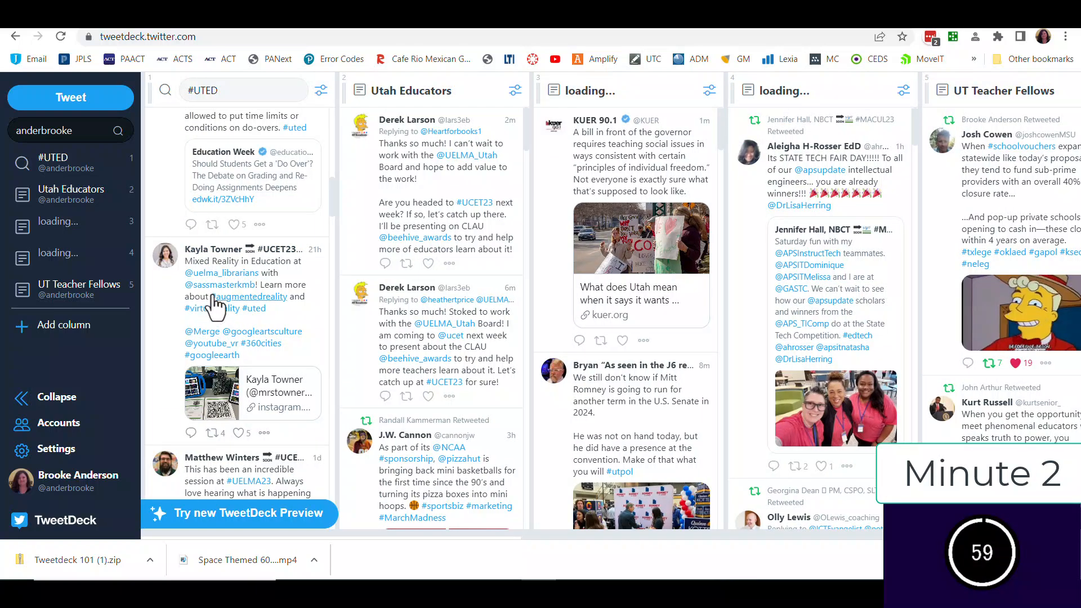
scroll(214, 307, down, 4)
scroll(212, 307, down, 10)
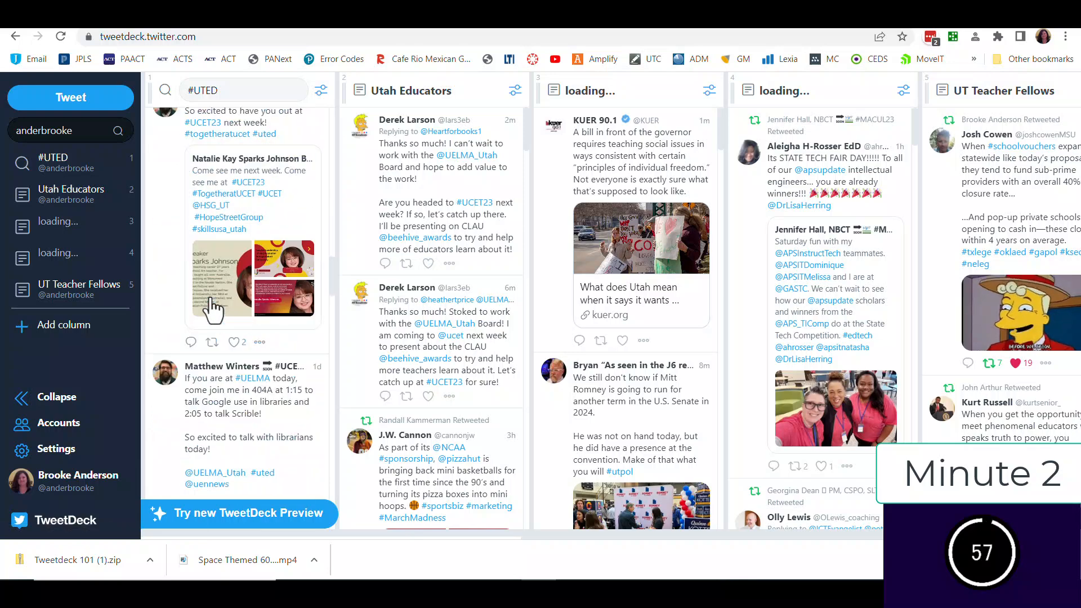
scroll(212, 309, down, 8)
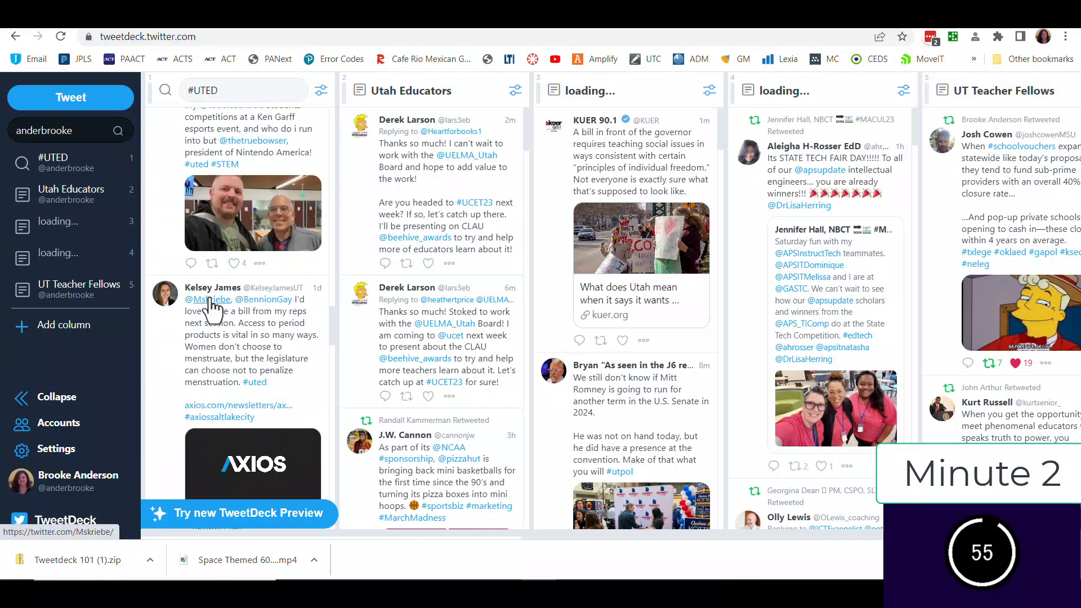
scroll(213, 307, down, 1)
scroll(212, 307, up, 1)
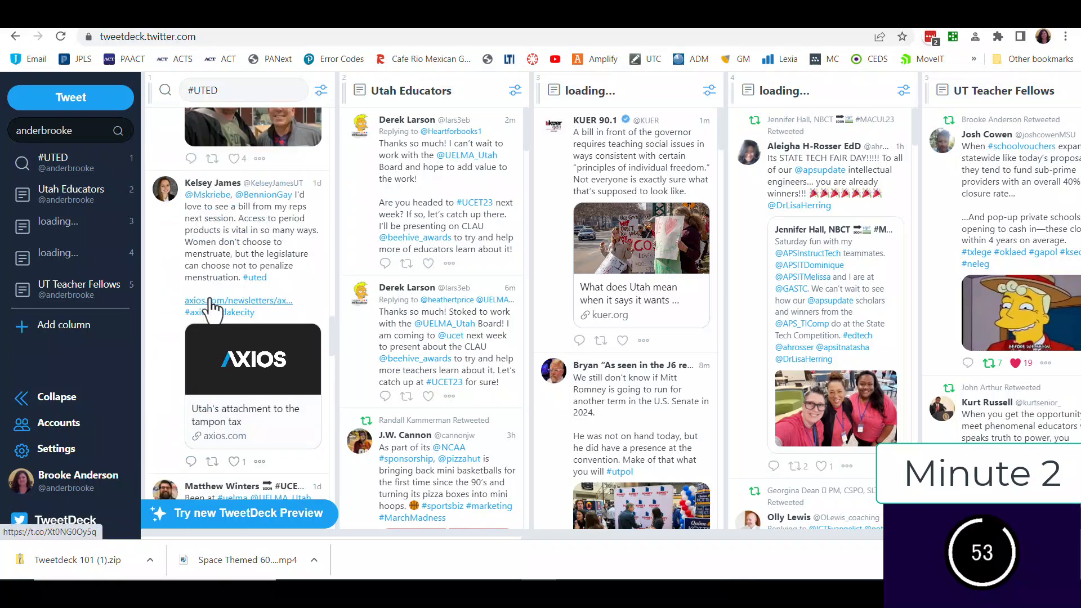
click(209, 184)
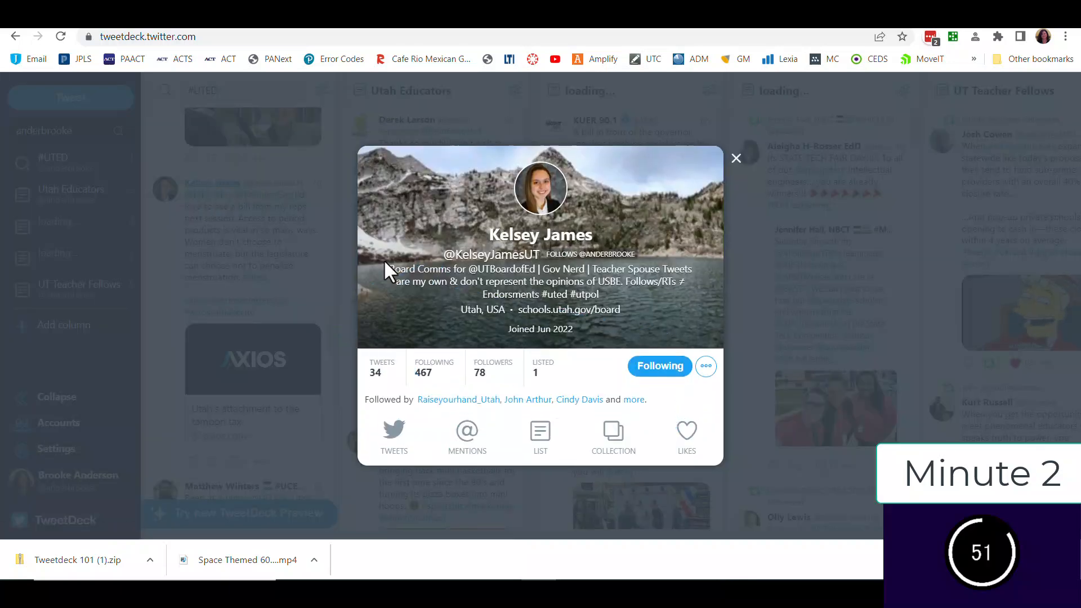
Add the US Celebrities - Movies list from that author's subscribed lists as a column and close the list dialog.
click(525, 431)
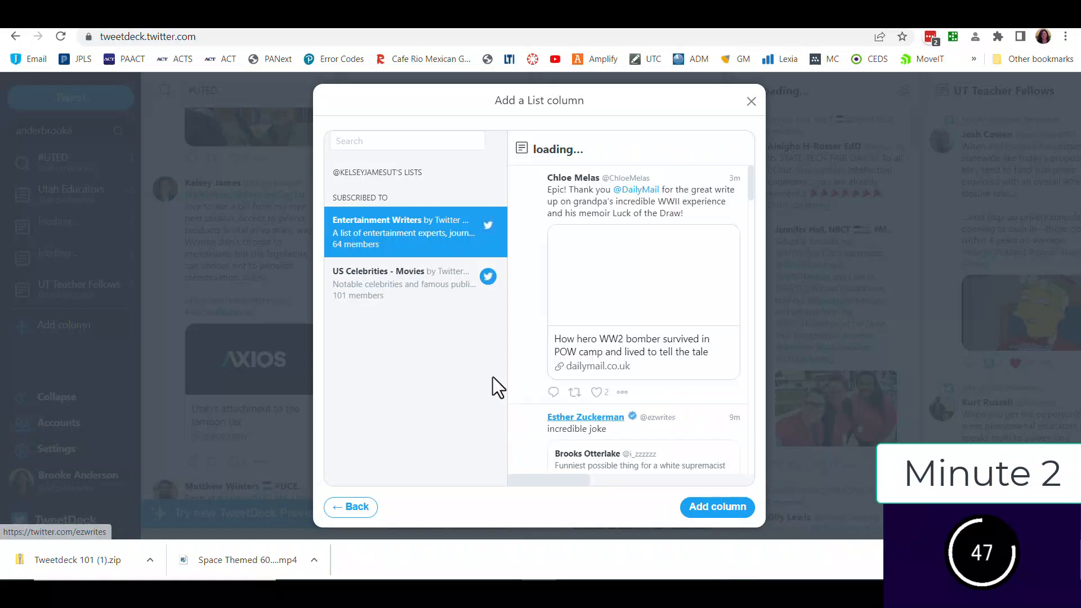
click(418, 296)
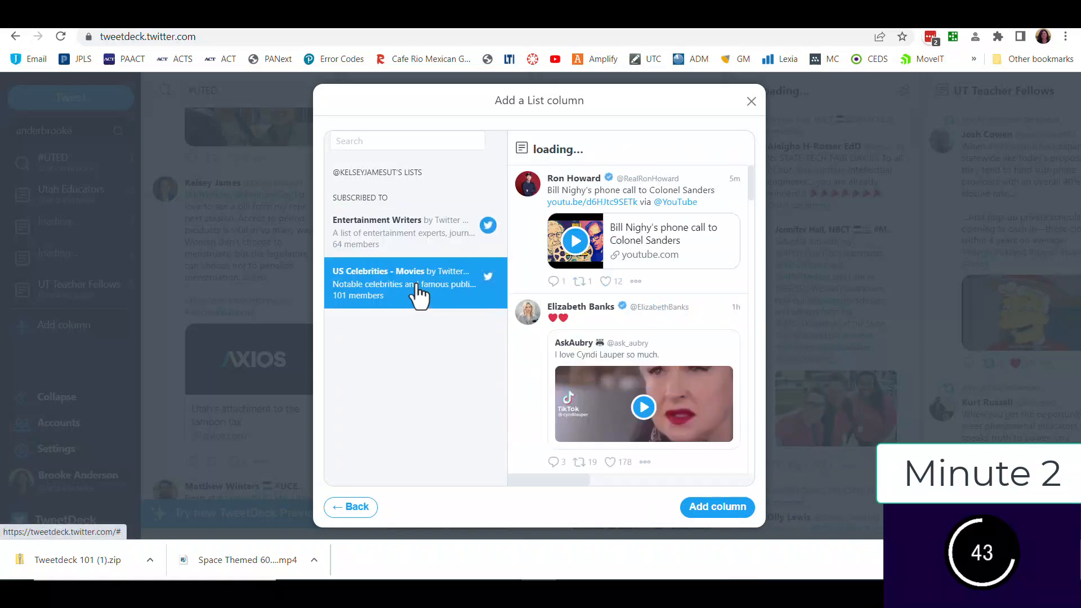
click(702, 508)
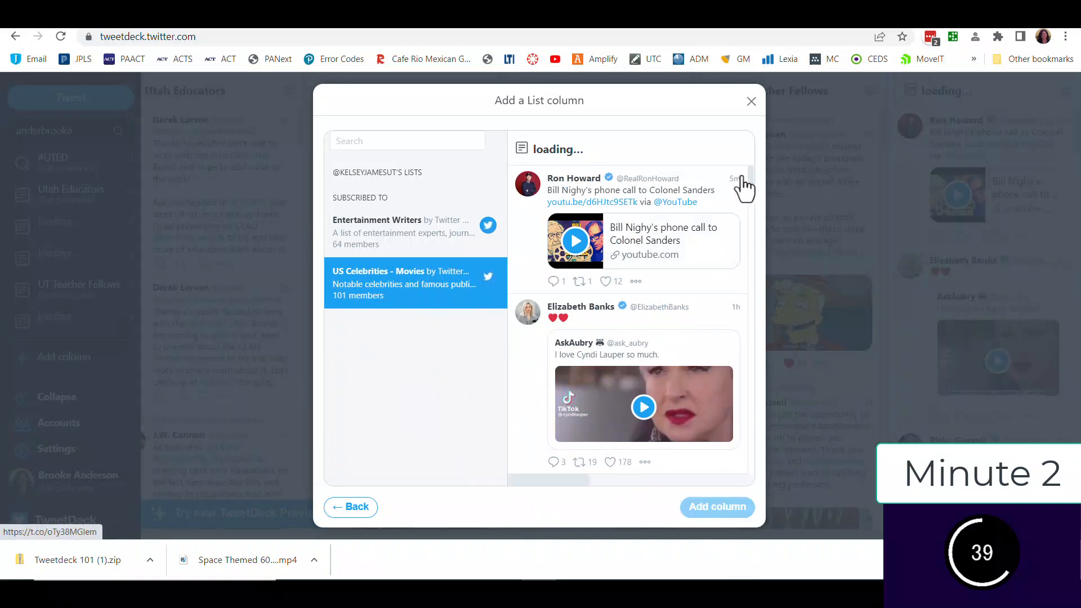
click(751, 102)
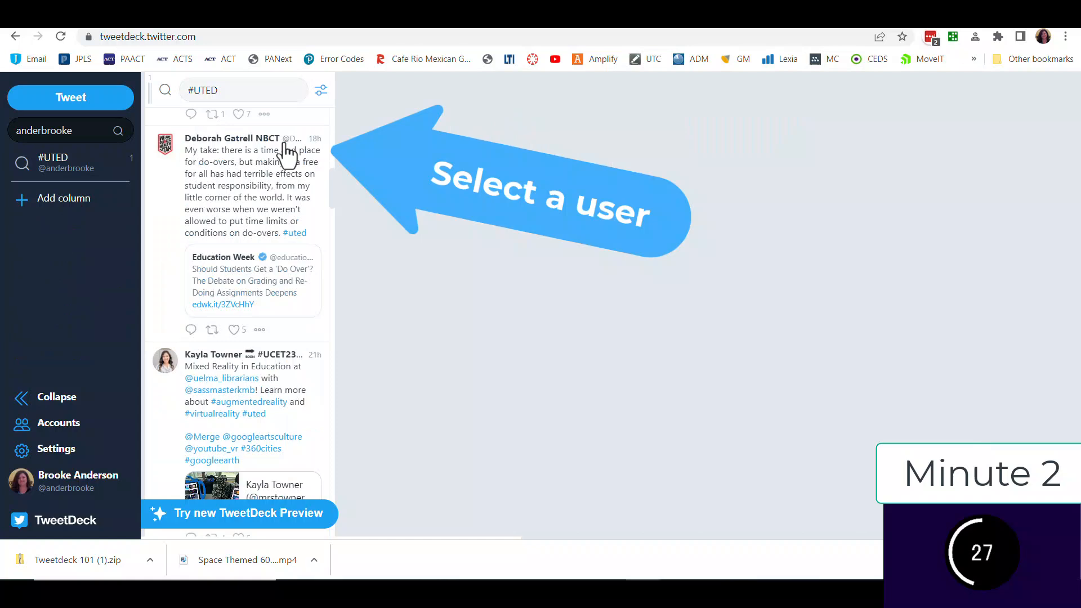
From the lists of the author of the #UTED tweet about do-overs, add the Utah Educators list as a column.
click(243, 138)
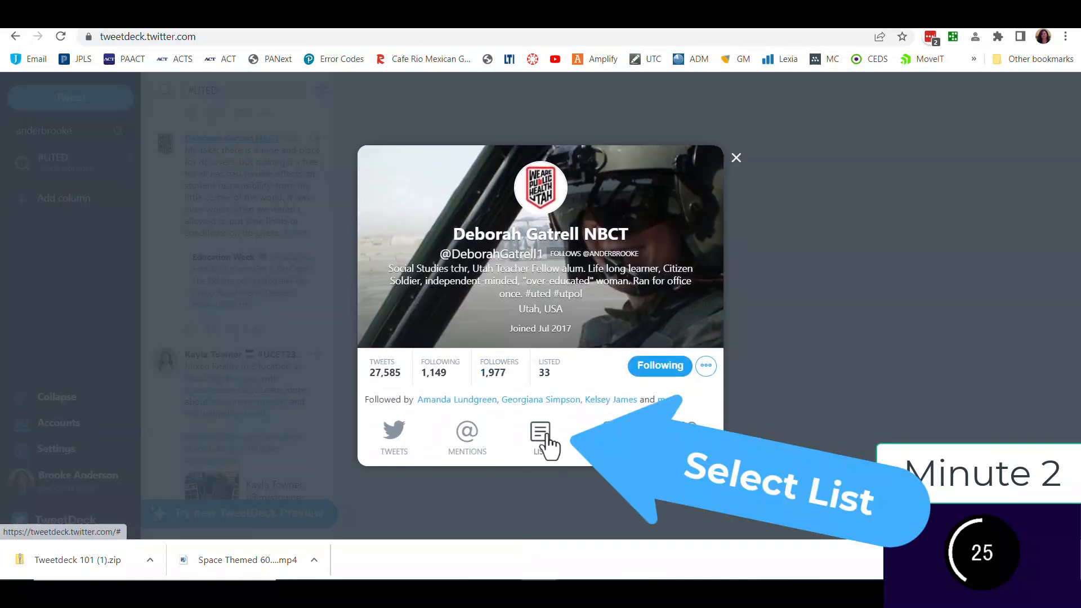
click(547, 440)
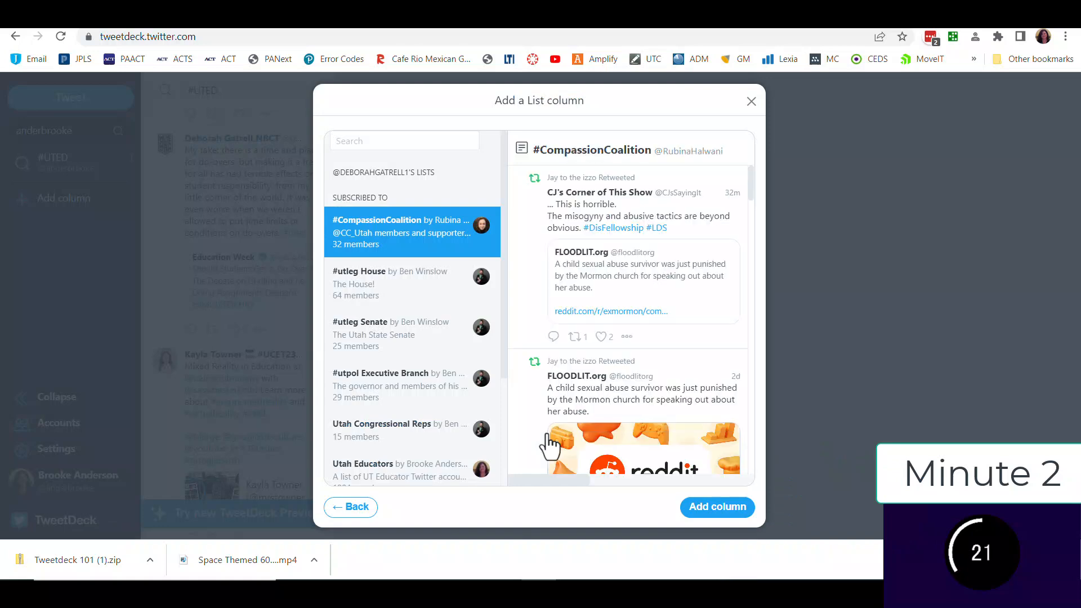
scroll(414, 312, down, 3)
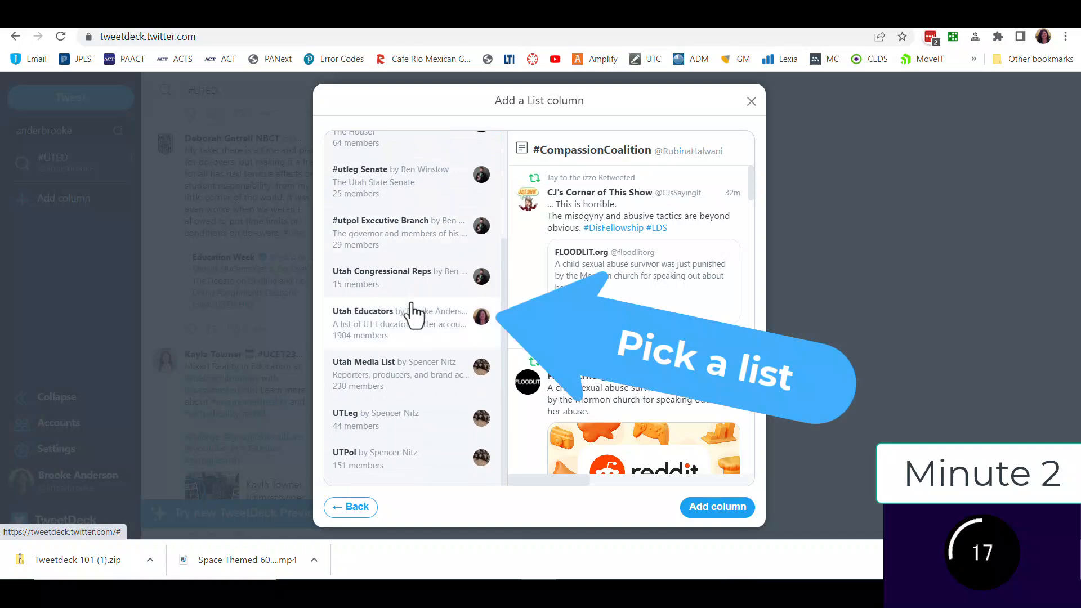
click(419, 334)
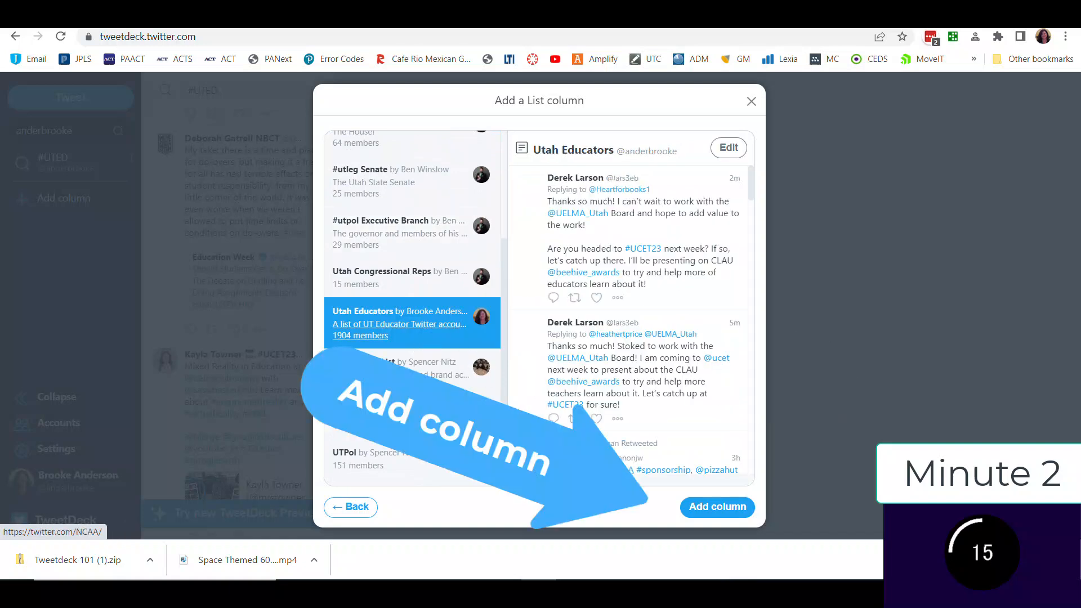
click(693, 509)
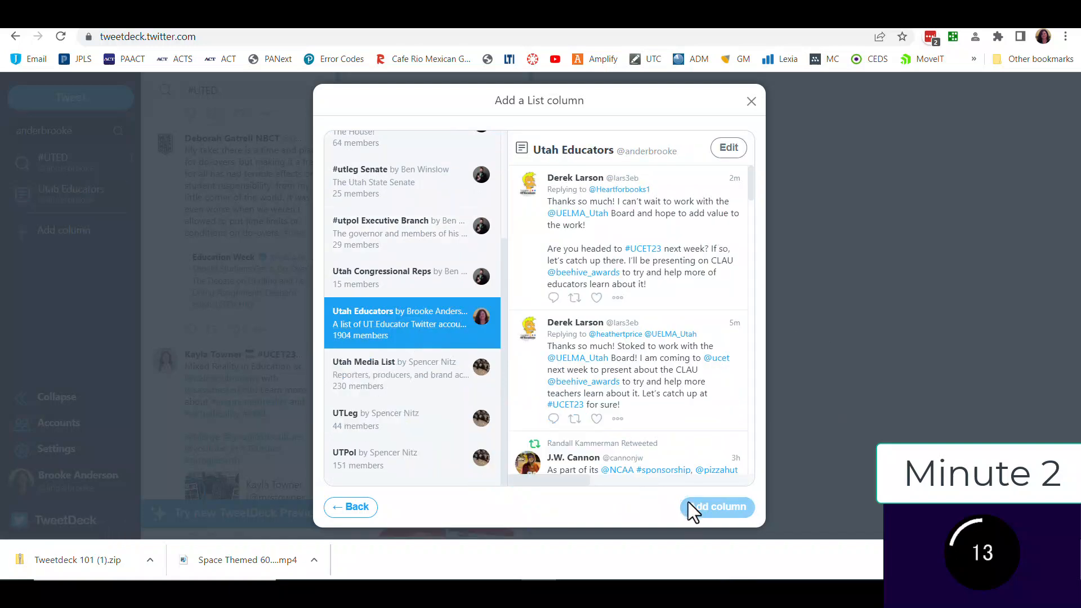
Add the Utah Media List from the same author's subscribed lists as a column and close the list dialog.
click(408, 385)
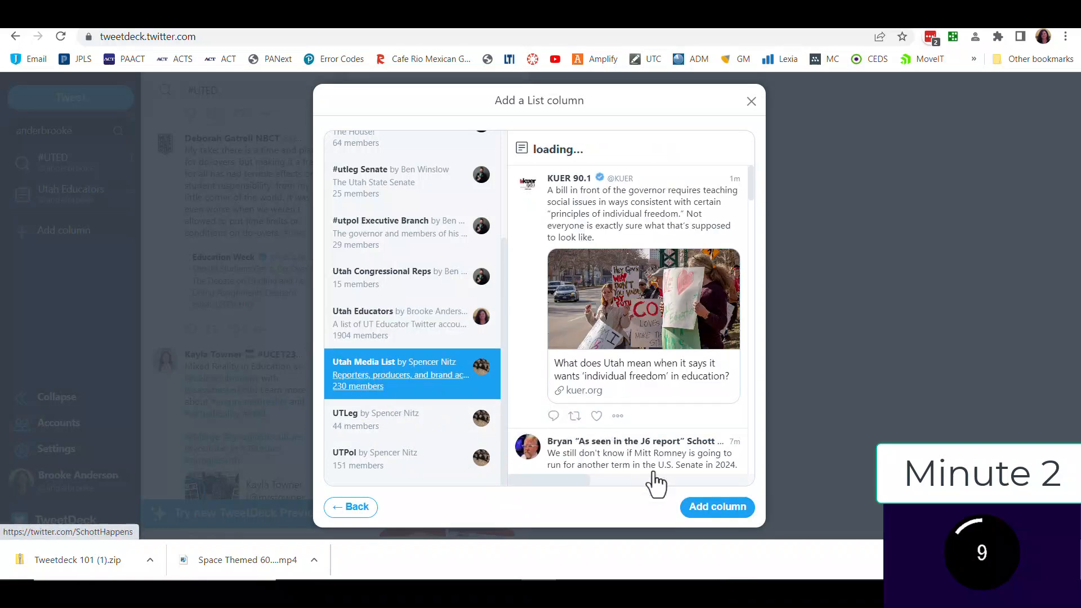
click(694, 508)
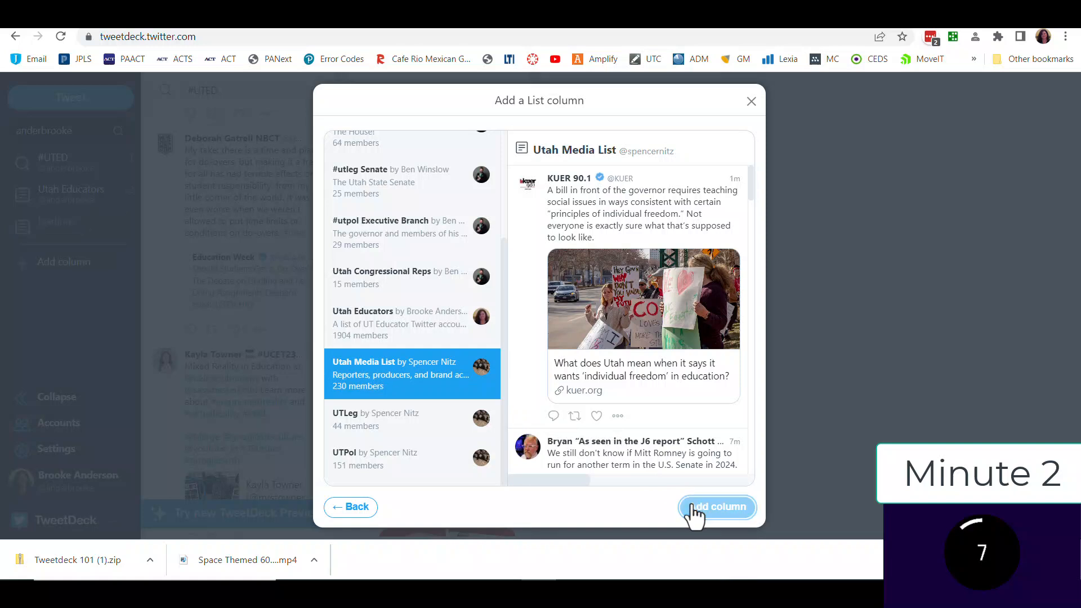
click(752, 102)
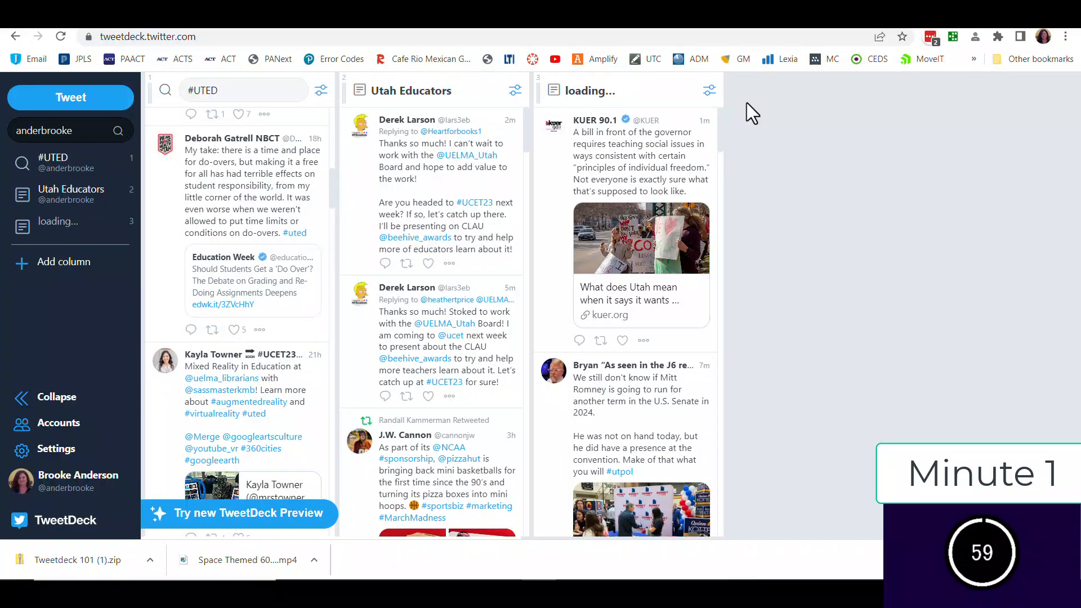
From the lists of the author of the #UTED "Mixed Reality in Education" tweet, add the ISTE Certified Educator list as a column.
scroll(236, 296, down, 2)
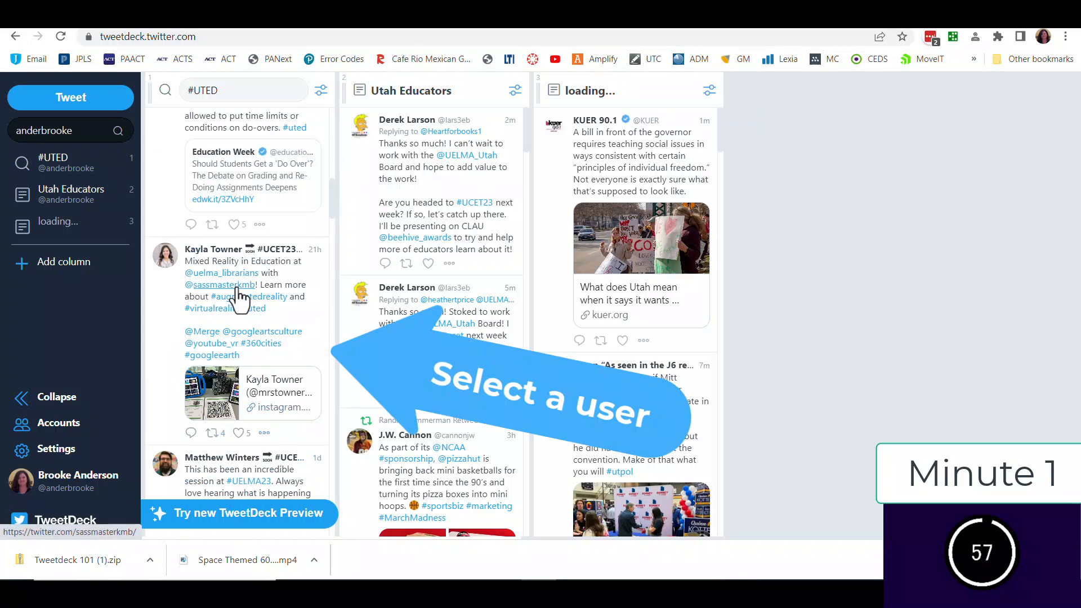
click(201, 248)
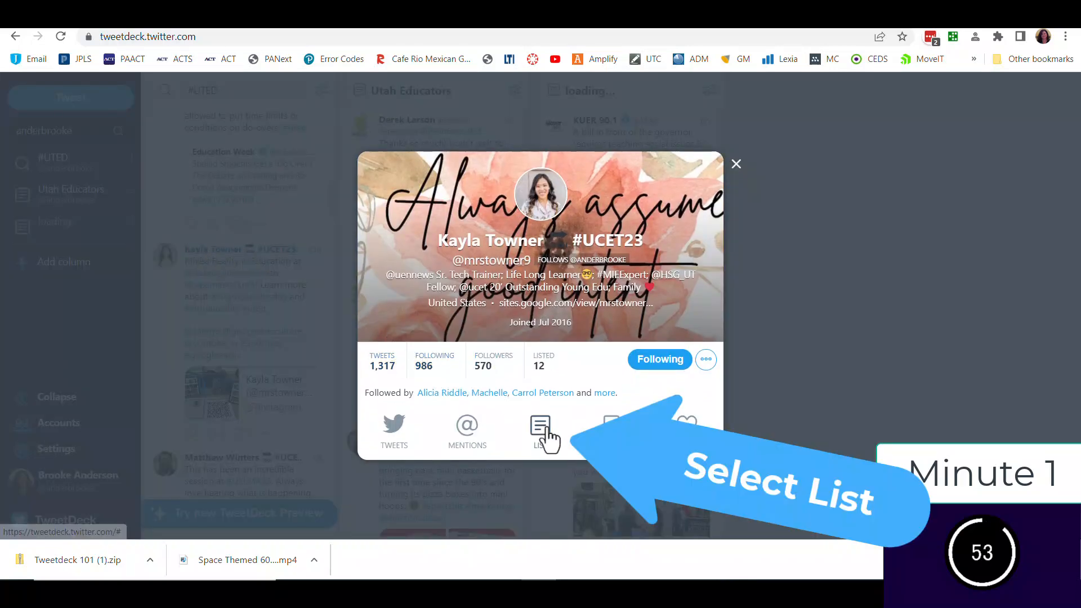
click(542, 428)
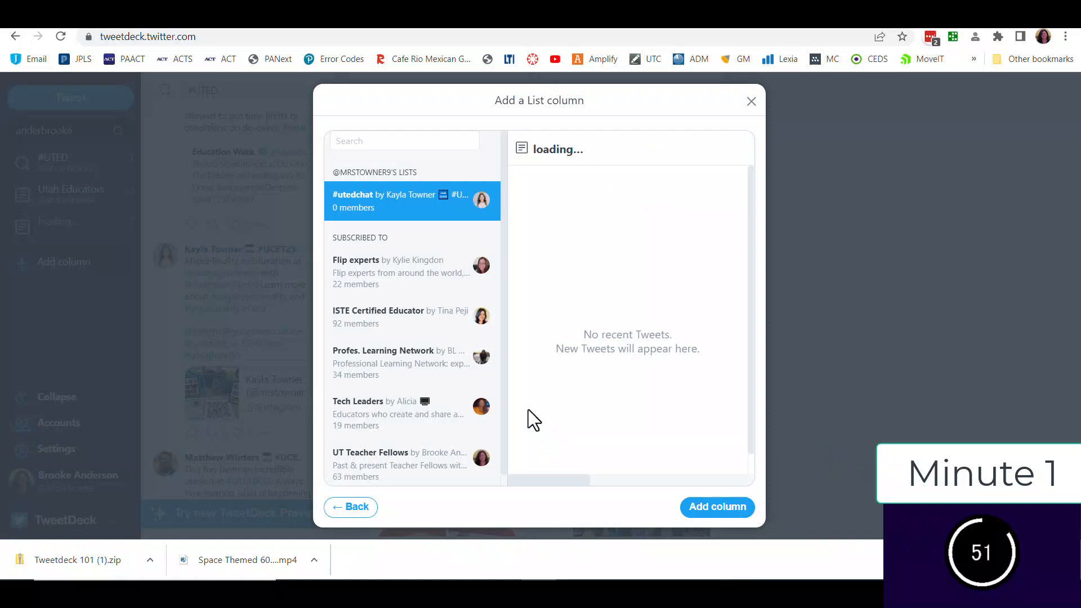
click(399, 328)
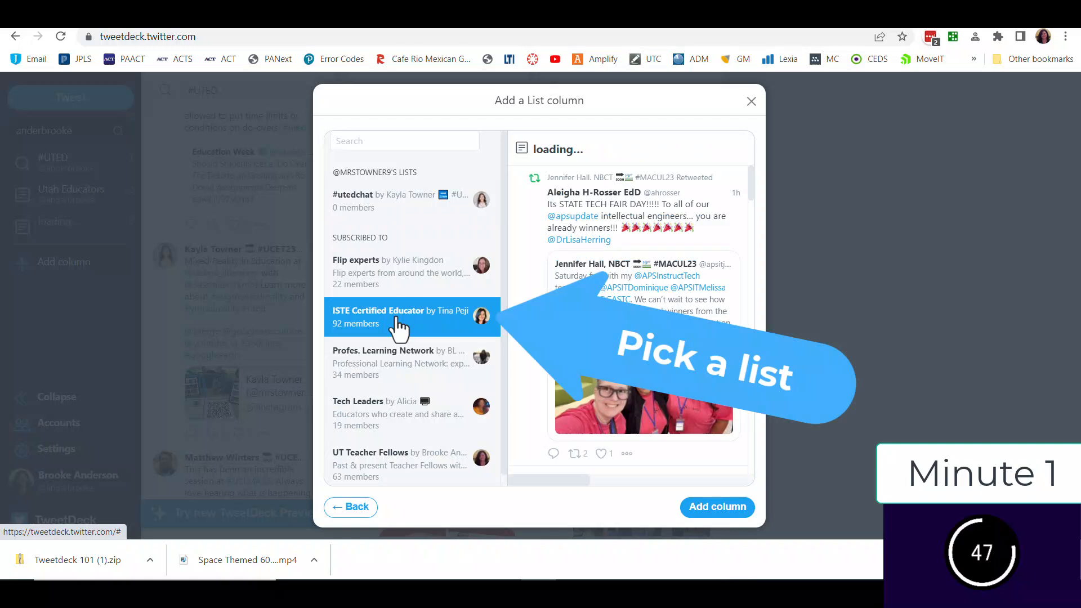
click(695, 506)
Add the UT Teacher Fellows list from the same author's subscribed lists as a column and close the list dialog.
scroll(399, 459, down, 1)
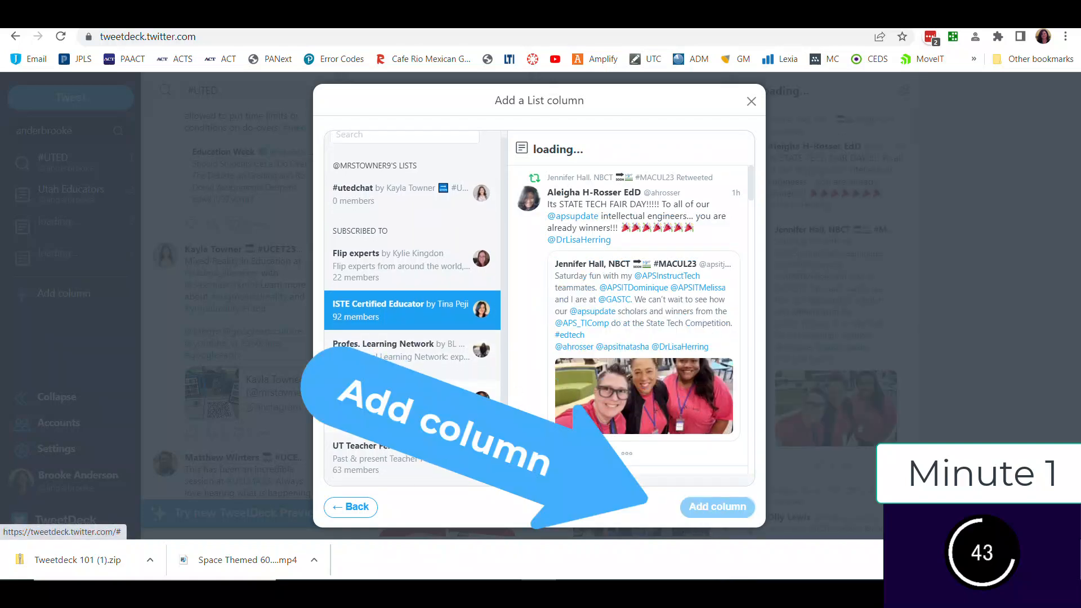
click(397, 466)
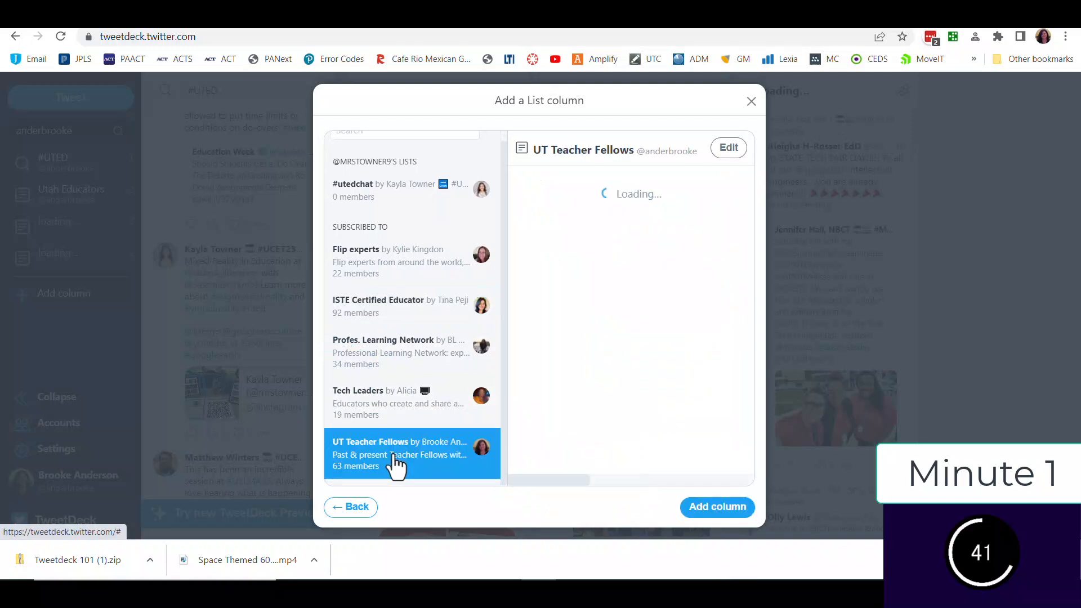
click(714, 510)
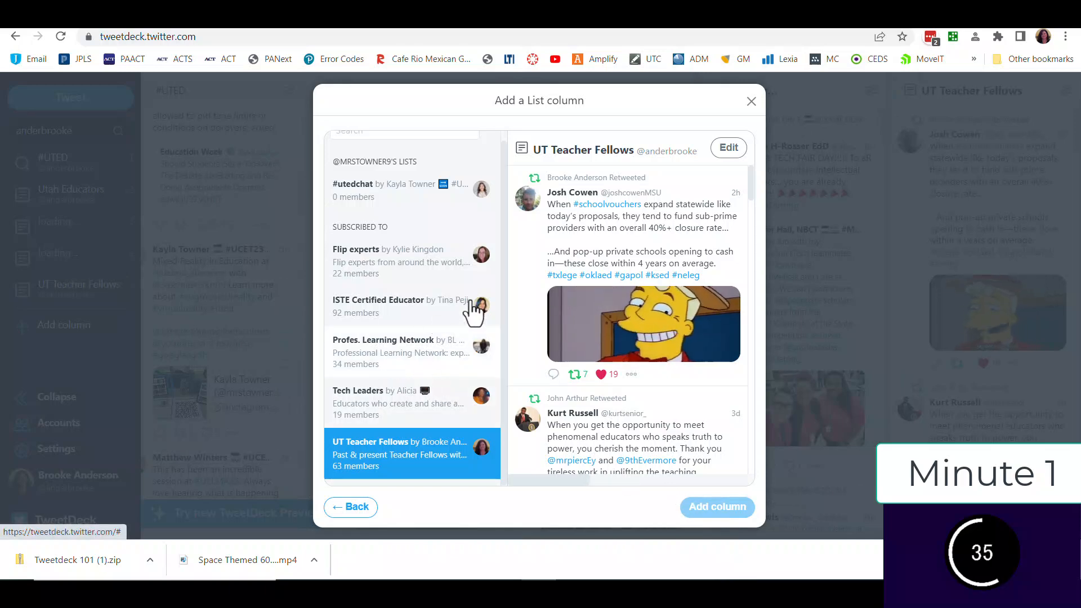
click(752, 104)
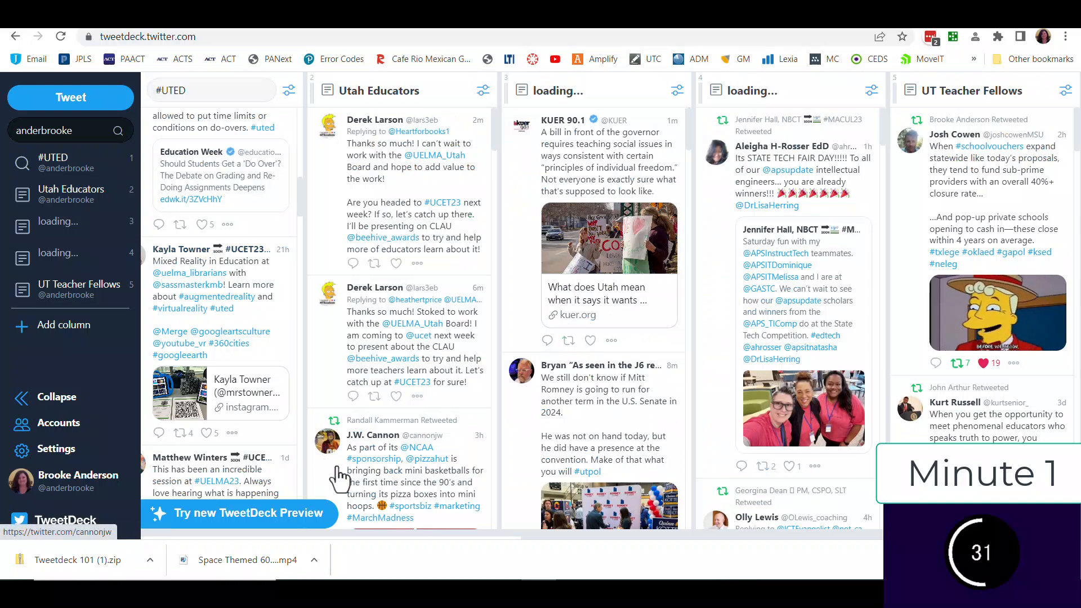
In the #UTED column, find the tweet with the Axios tampon tax article and open its author's profile.
drag(369, 531, 314, 507)
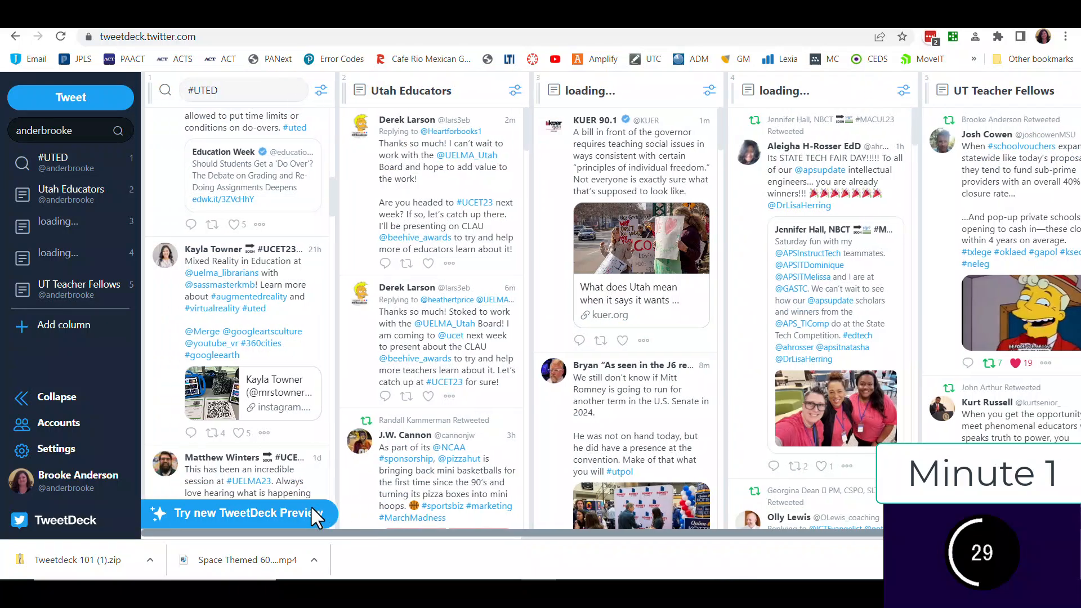
scroll(214, 307, down, 5)
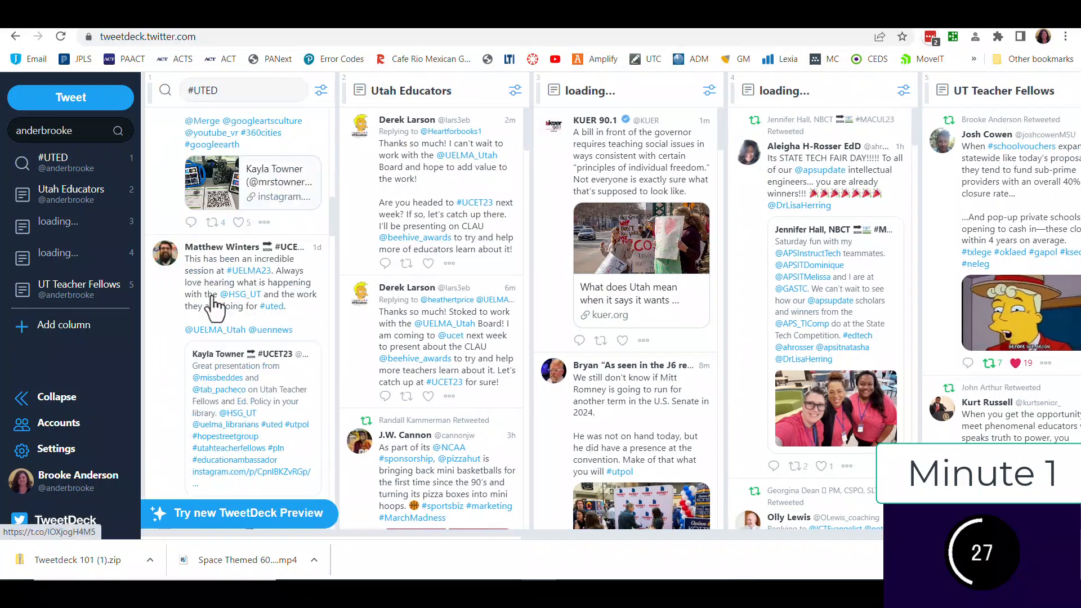
scroll(214, 307, down, 10)
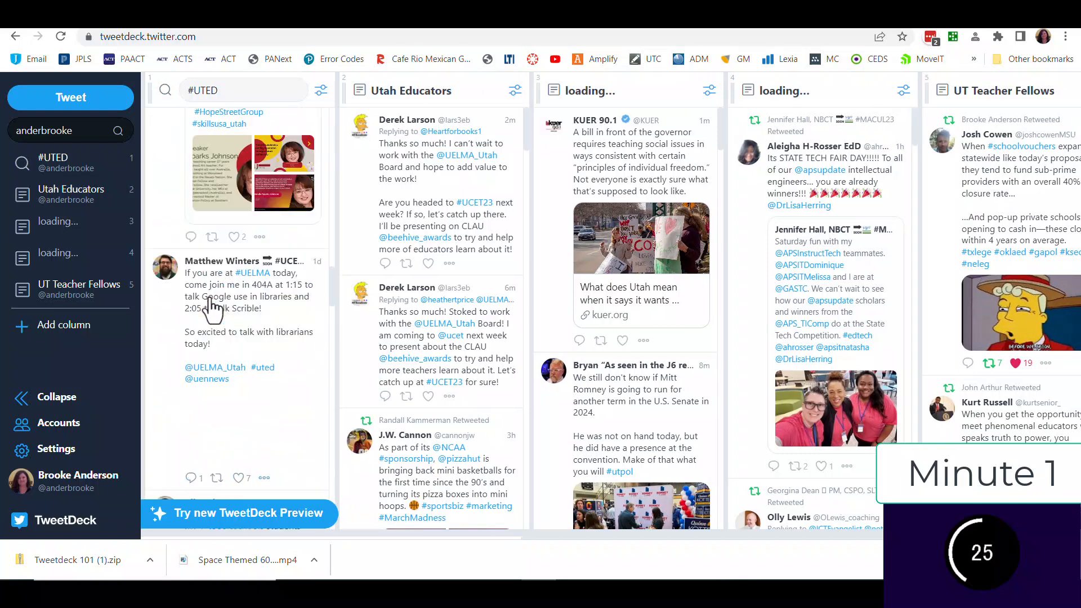
scroll(211, 304, down, 2)
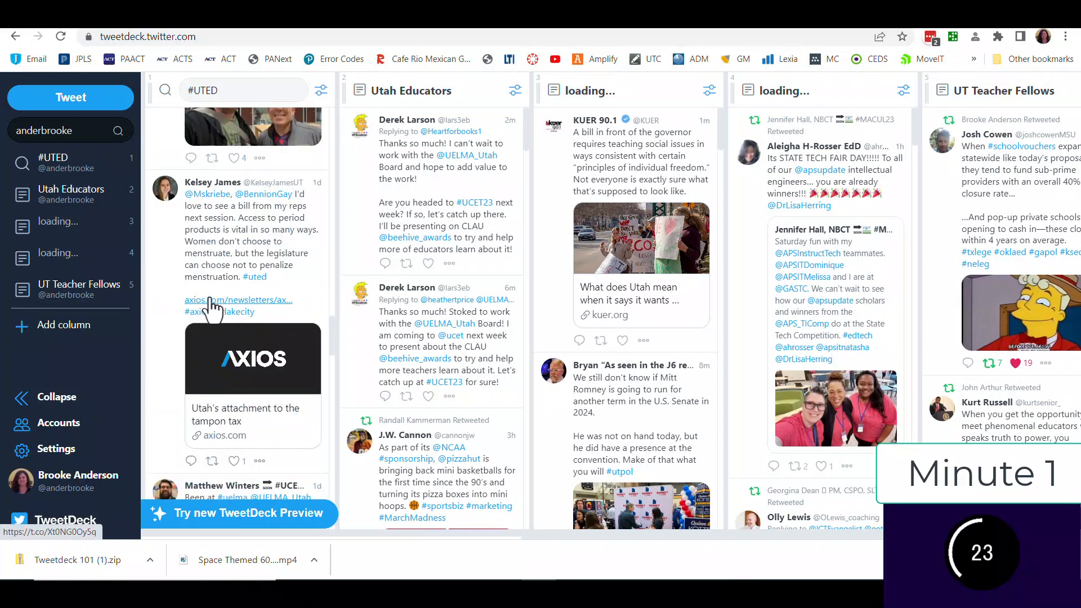
scroll(212, 304, down, 2)
scroll(212, 304, up, 2)
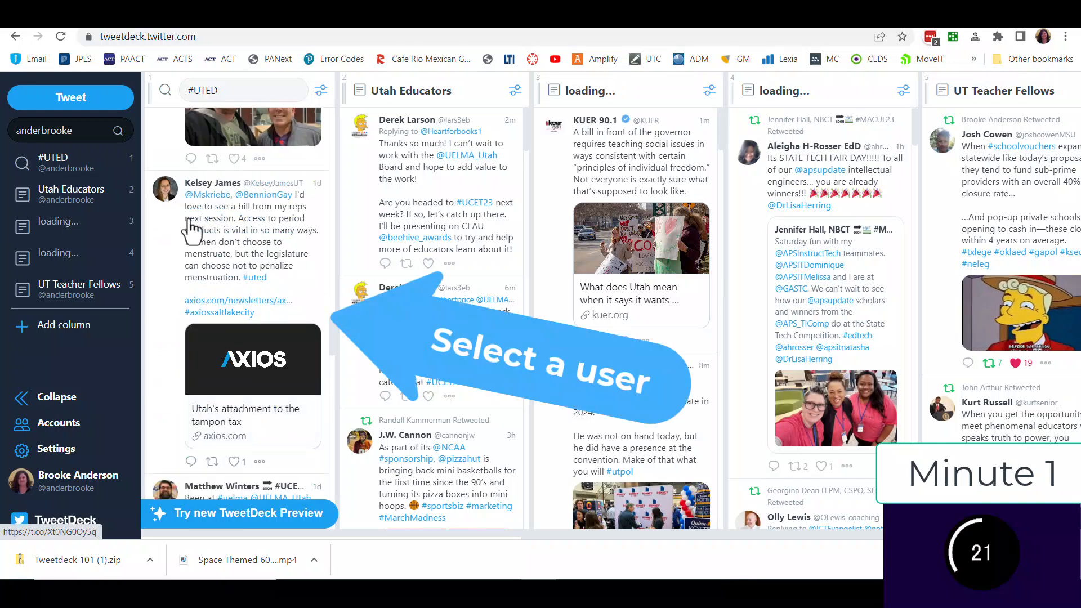
click(209, 185)
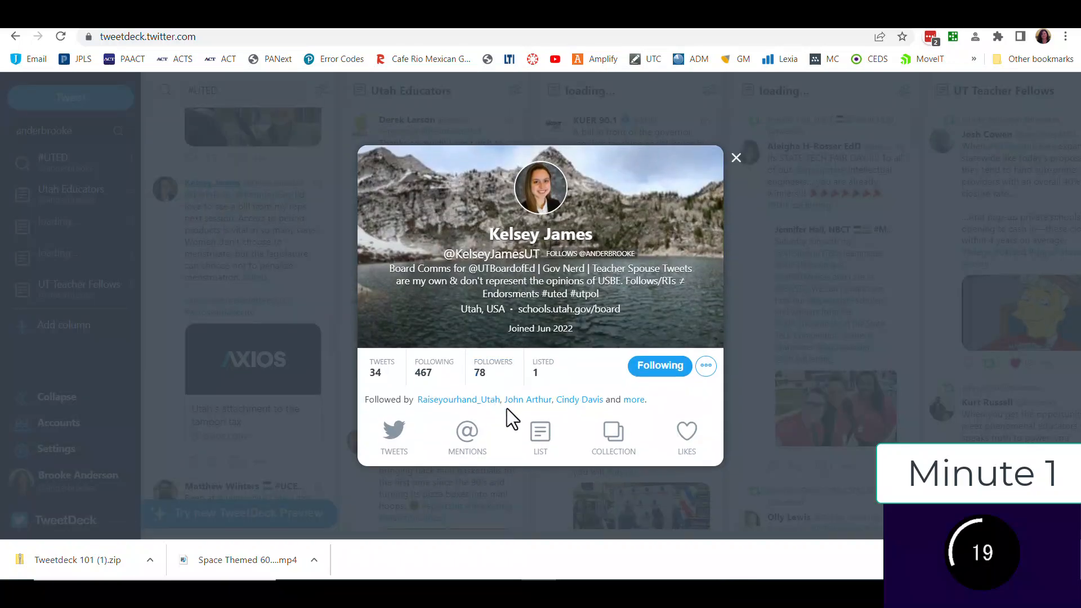
From this author's subscribed lists, add US Celebrities - Movies as a column and close the list dialog.
click(526, 433)
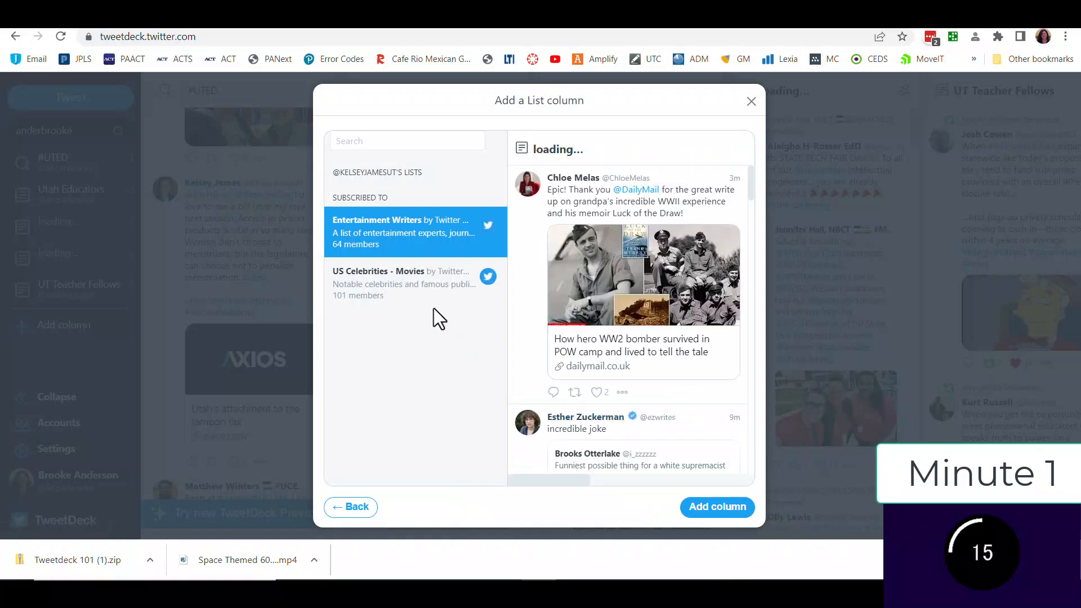
click(417, 295)
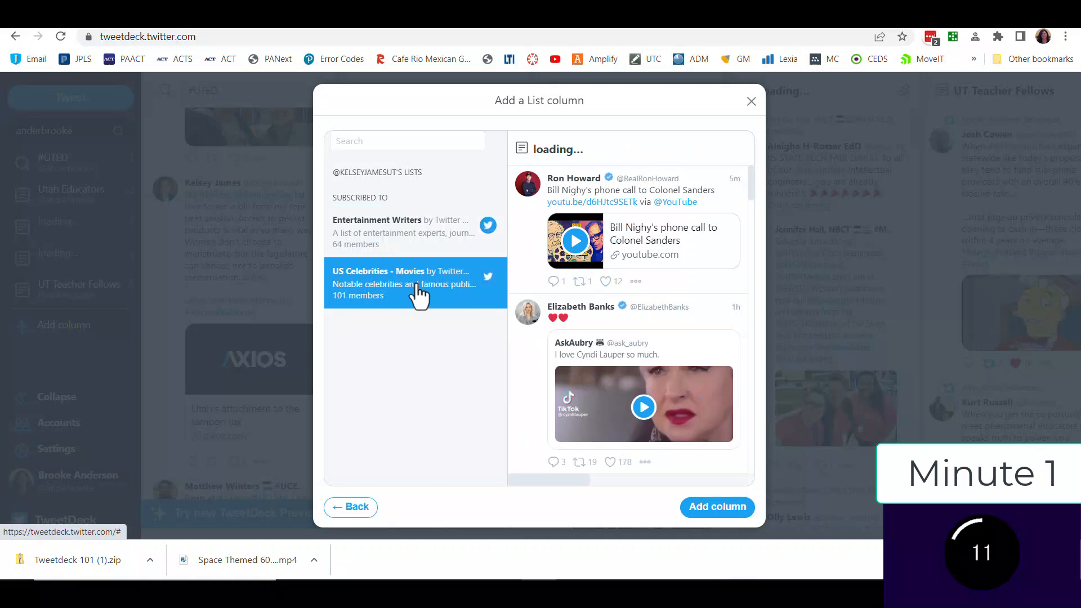
click(702, 509)
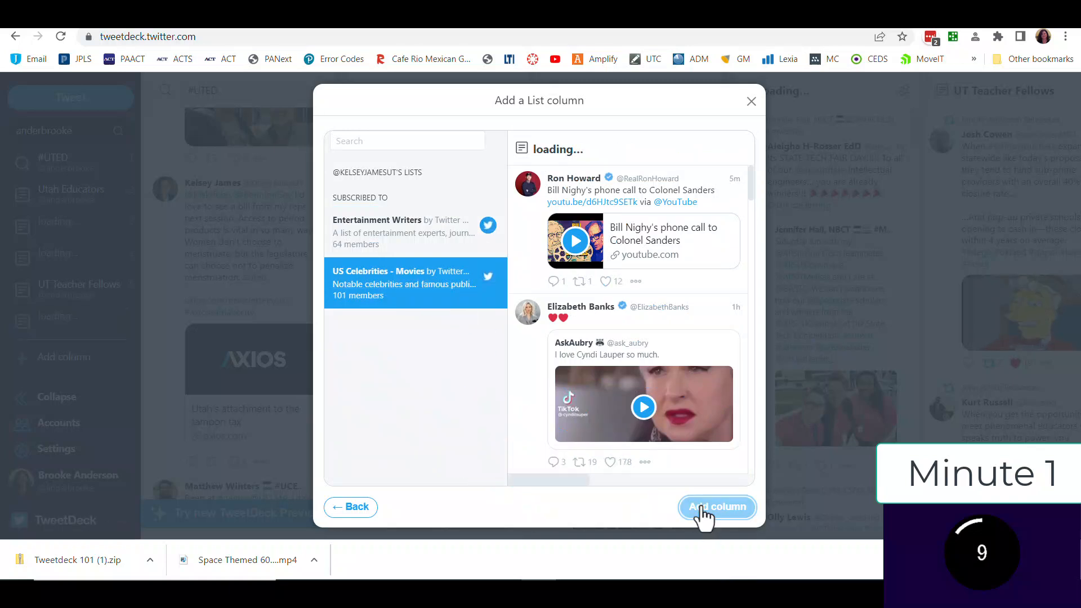
click(751, 101)
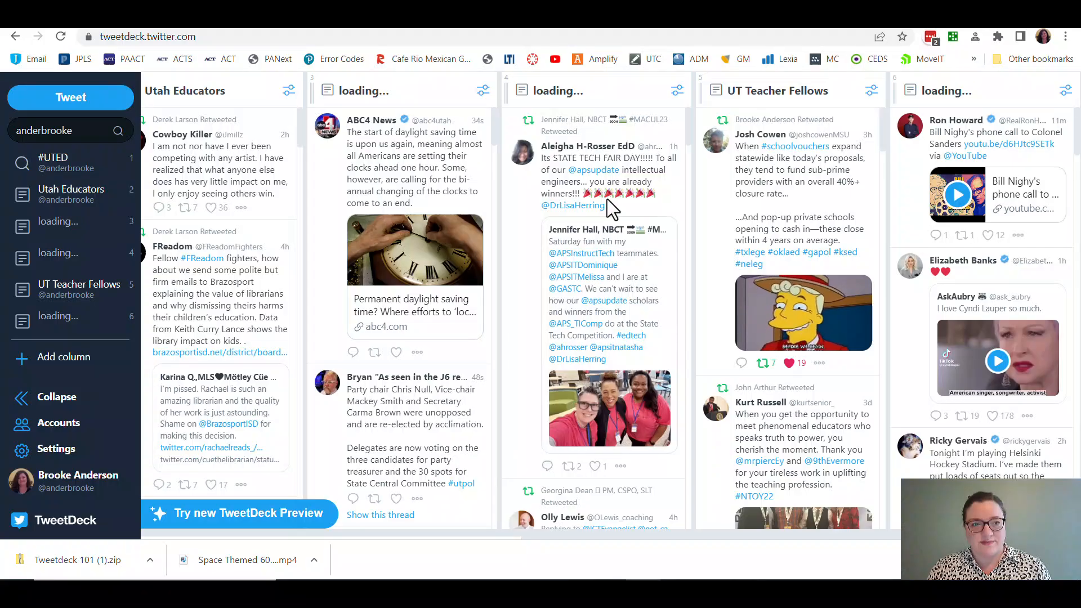
Remove the three columns titled "loading..." from the deck and close the browser's downloads bar.
click(678, 91)
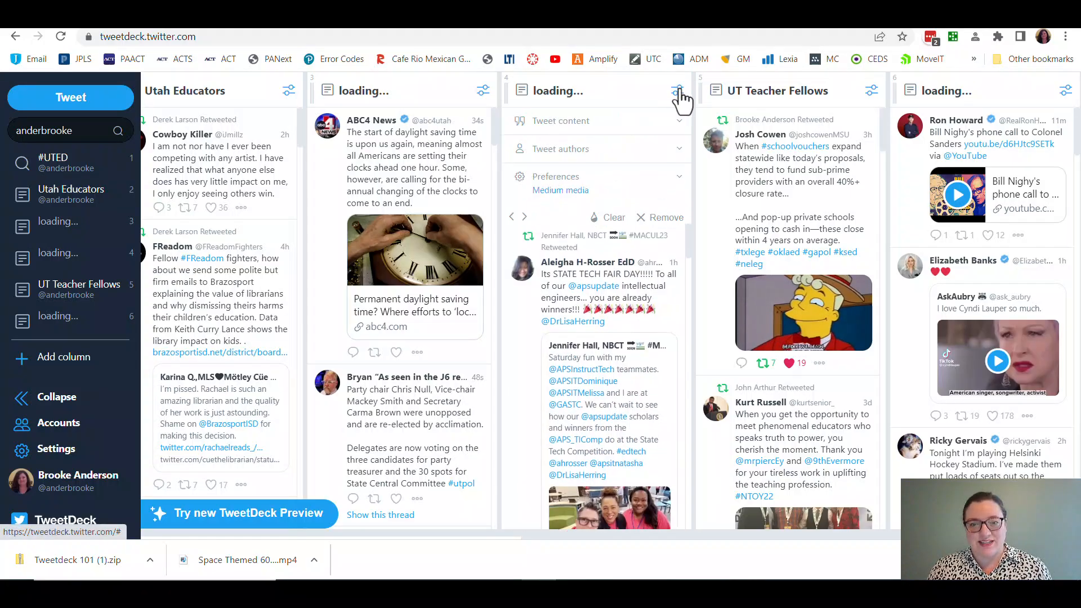
click(663, 217)
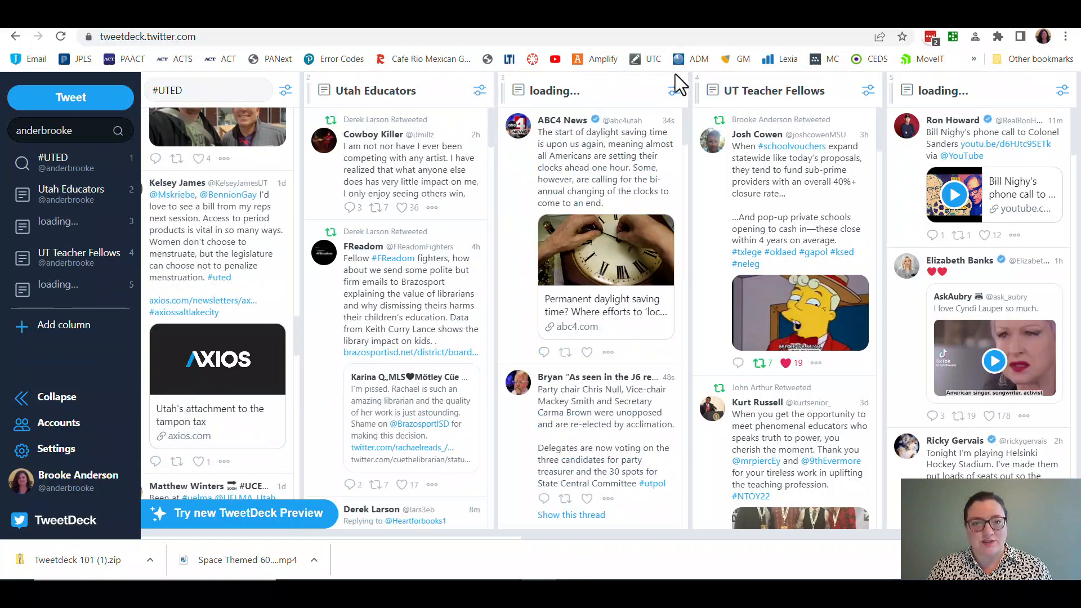
click(674, 90)
click(663, 218)
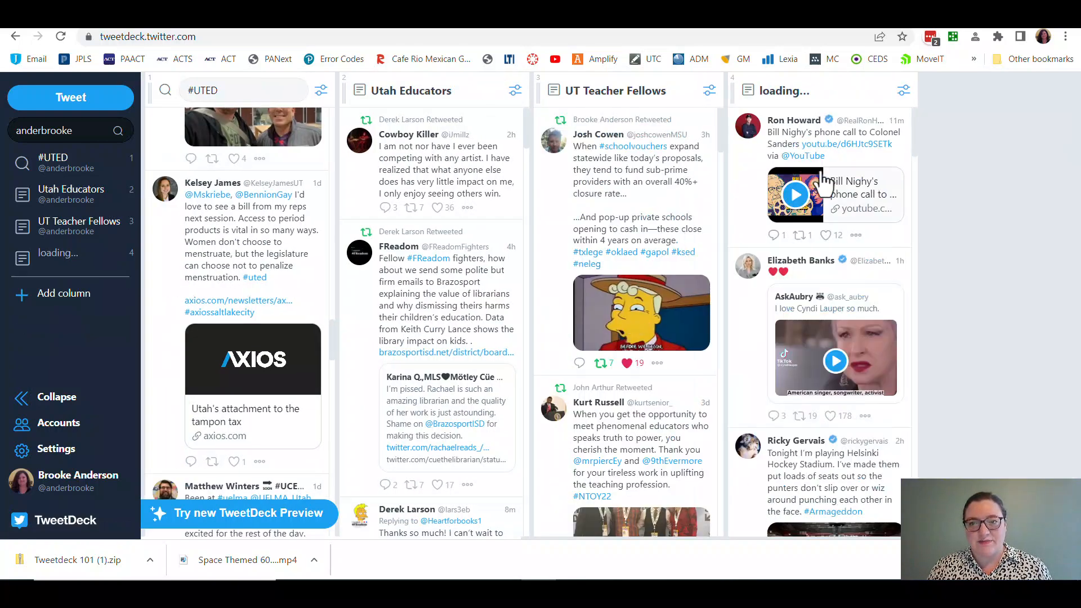
click(904, 90)
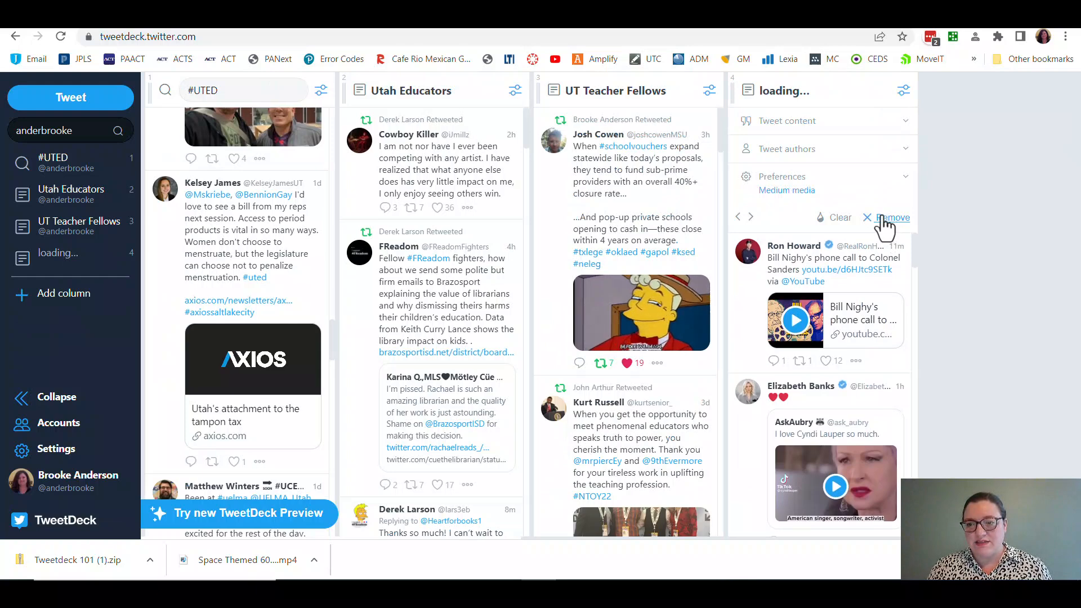
click(887, 220)
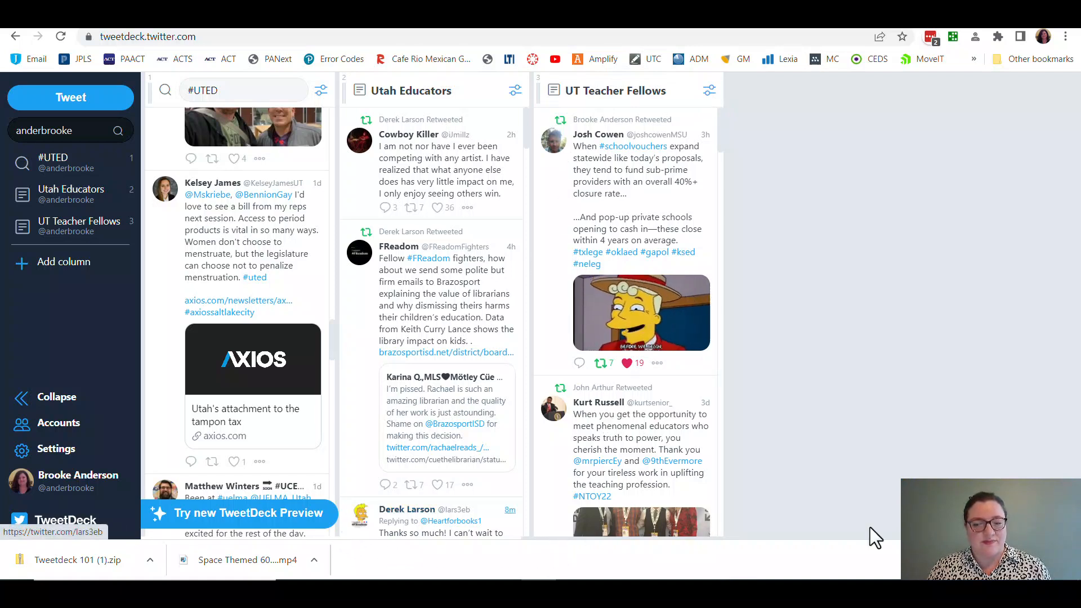
click(1066, 558)
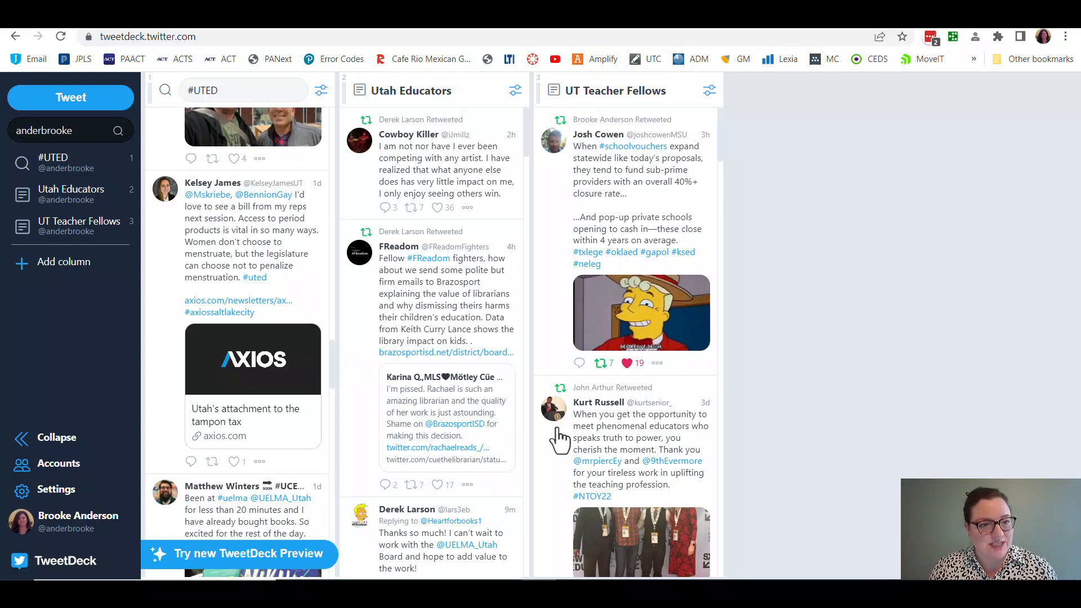
Open the profile of the author of the #uelma books tweet in the #UTED column and show the lists they are on.
scroll(386, 417, down, 3)
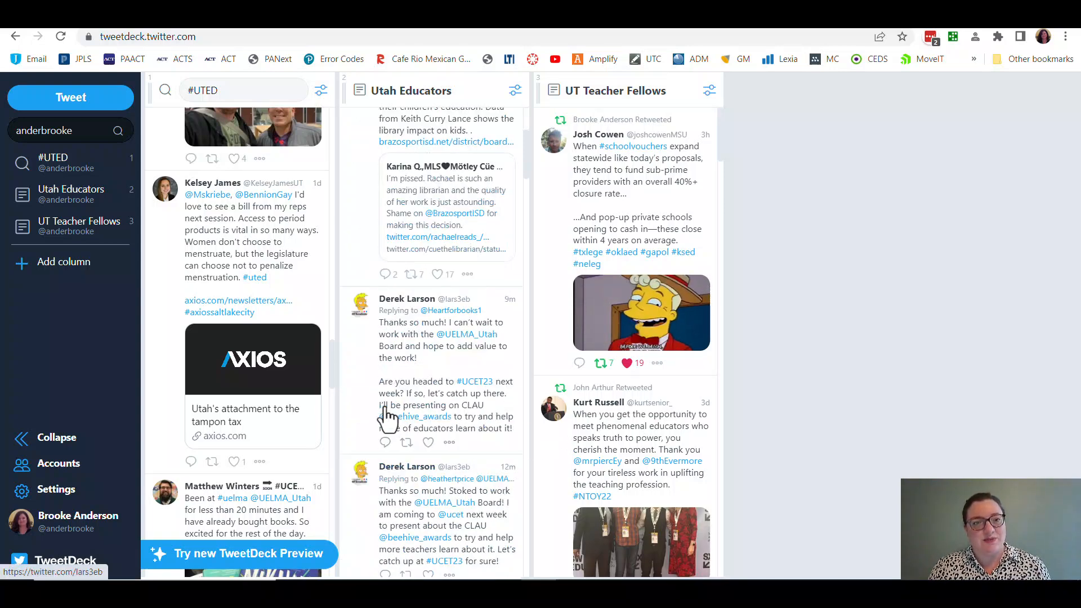
scroll(386, 417, down, 2)
scroll(321, 444, down, 2)
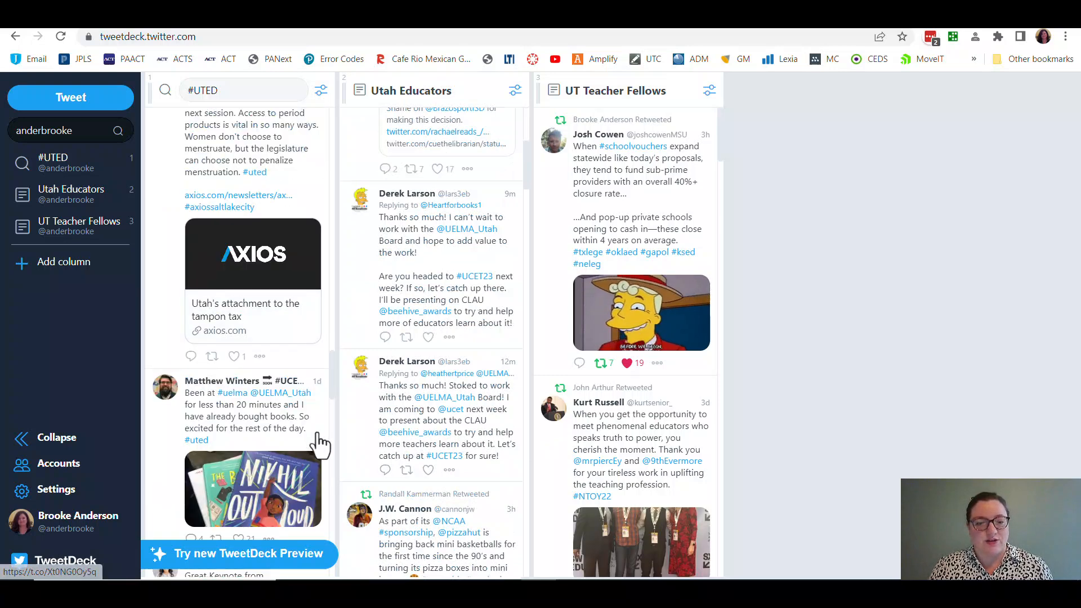
click(232, 383)
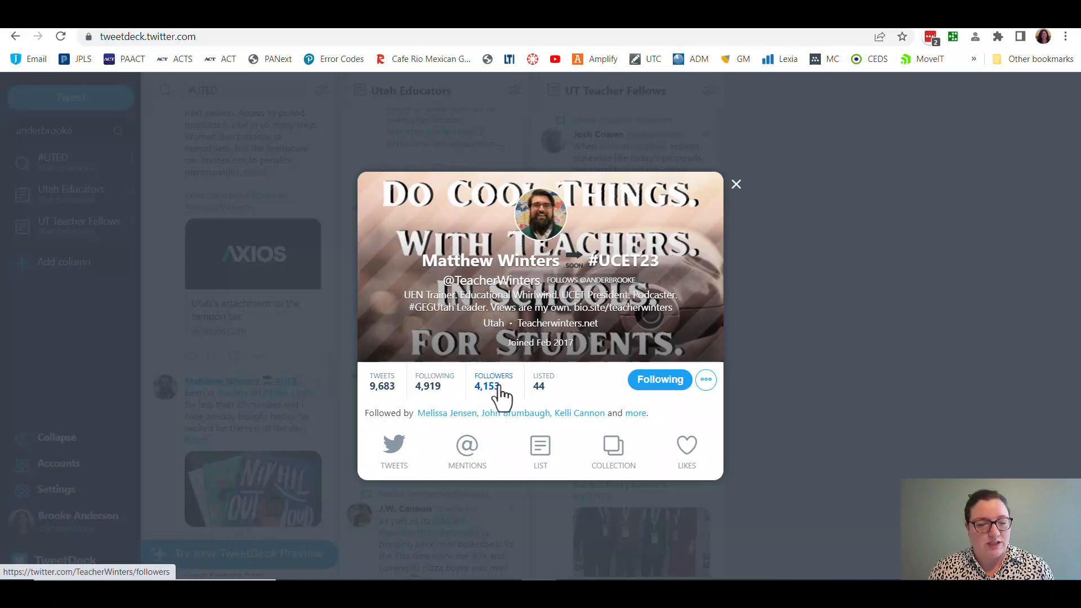
click(539, 387)
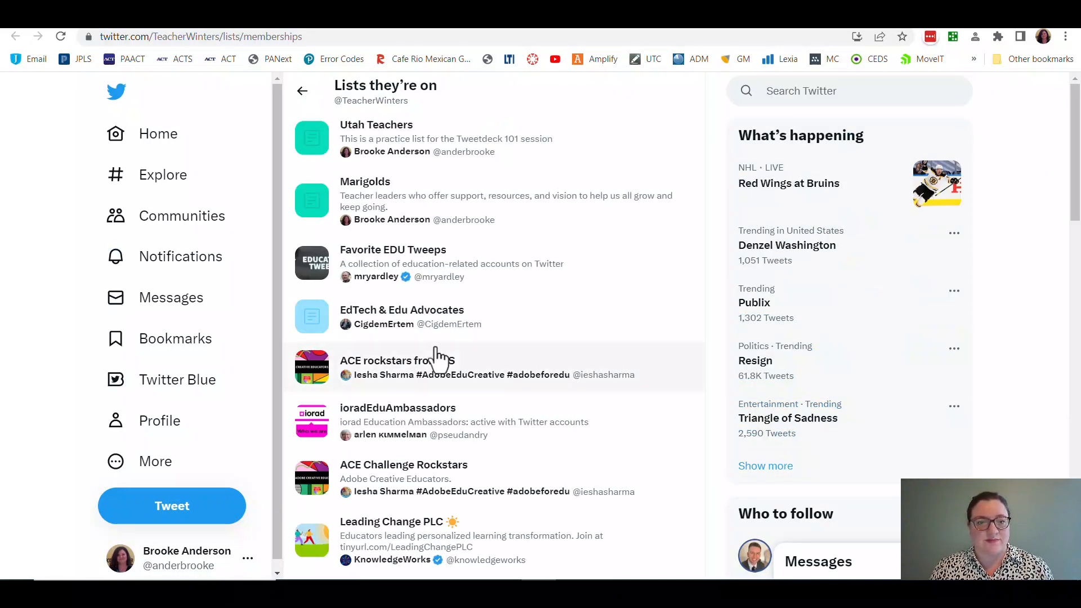
Find the G4E Certified Trainers list among the lists this author is on and follow it.
mouse_move(406, 221)
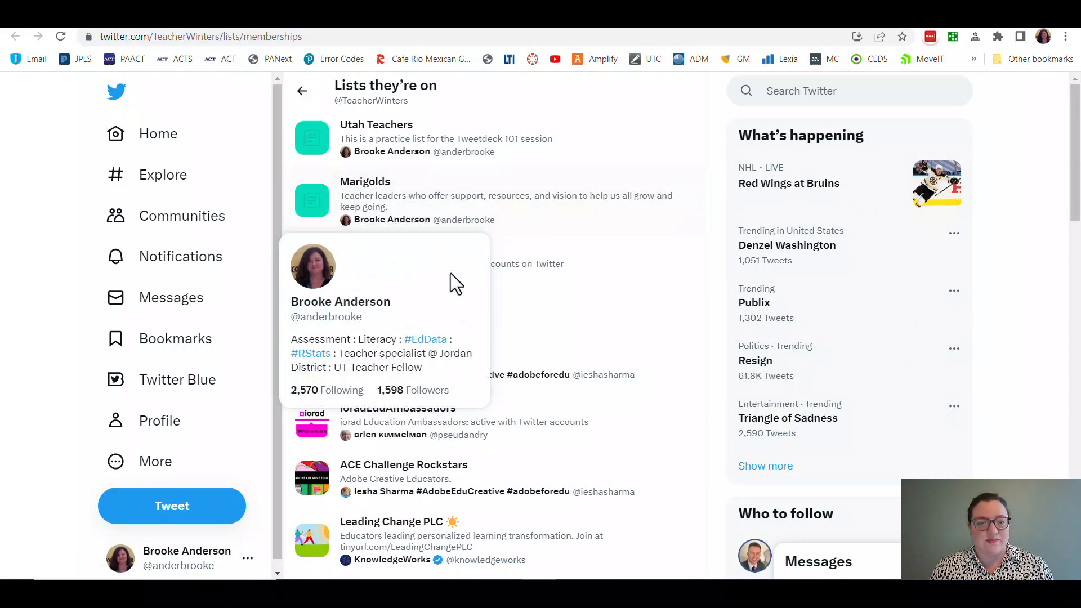
scroll(451, 276, down, 6)
scroll(526, 356, down, 6)
scroll(526, 356, down, 5)
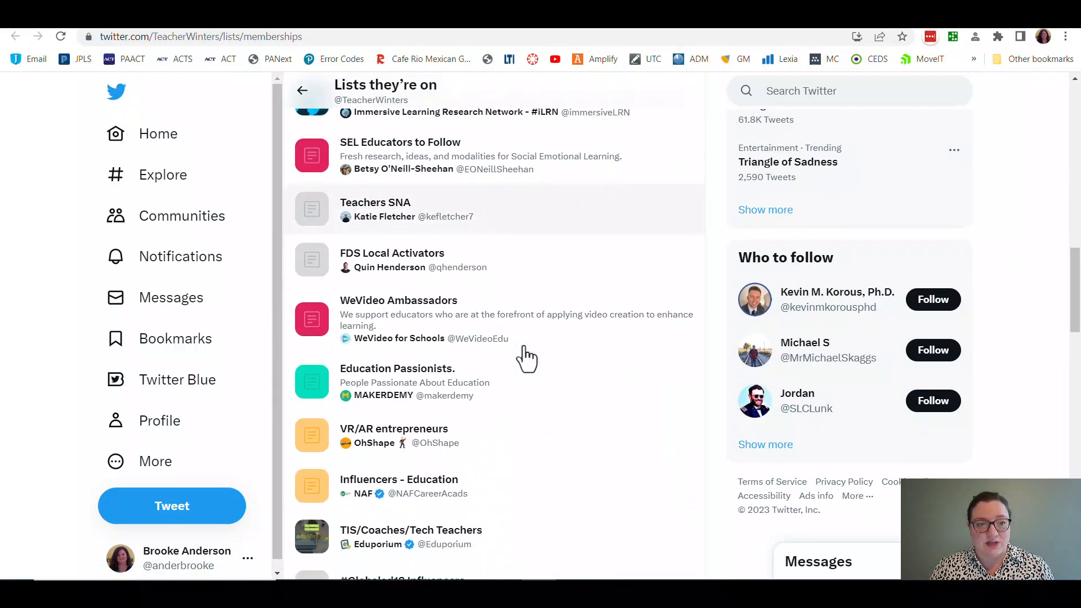
scroll(526, 355, down, 3)
scroll(526, 356, down, 5)
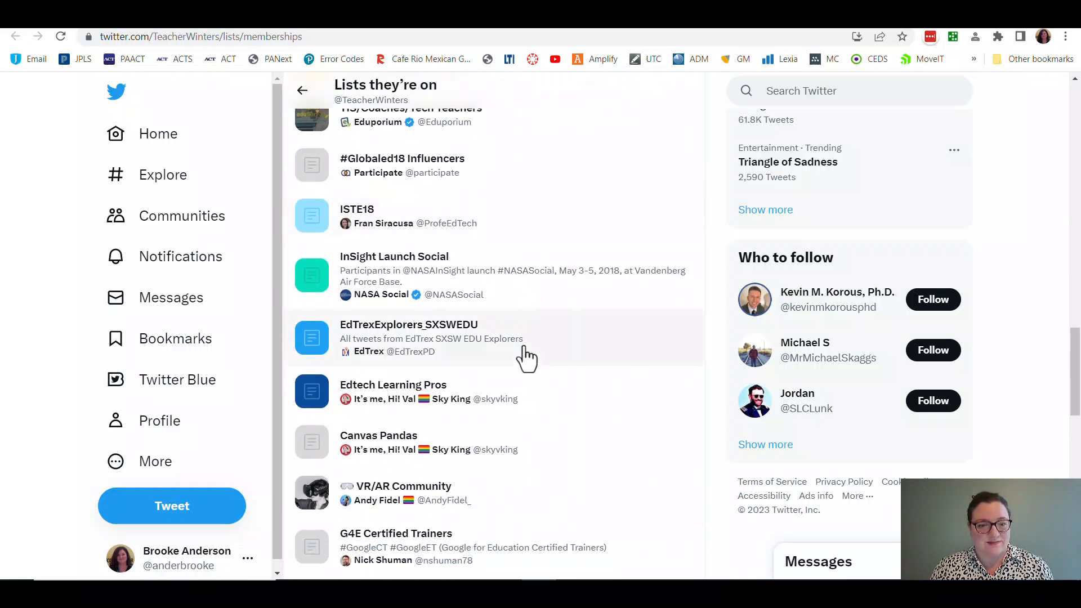
scroll(526, 356, down, 4)
scroll(526, 355, down, 1)
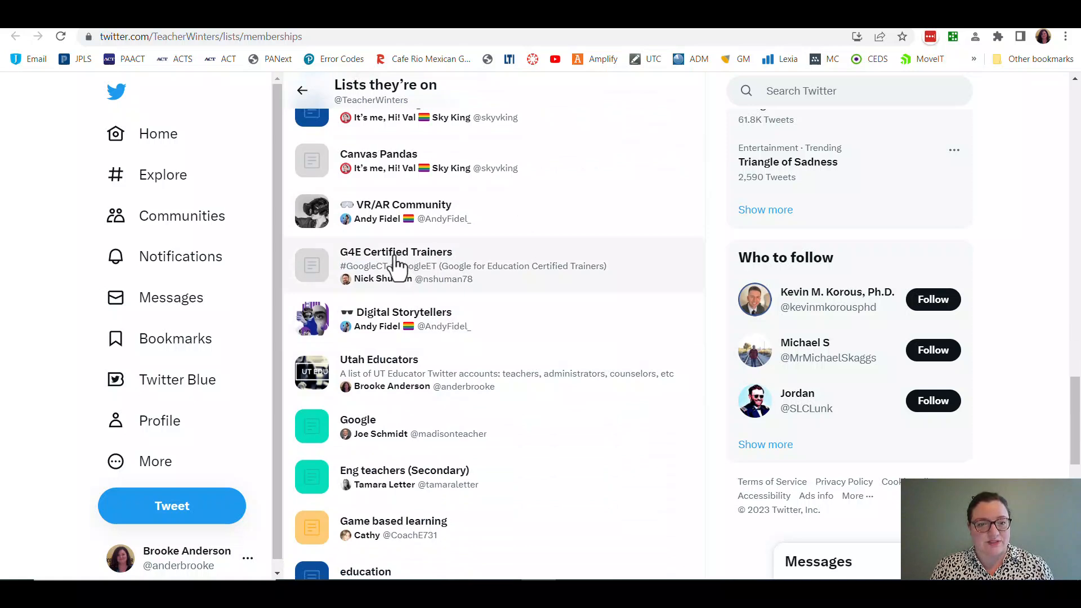
mouse_move(396, 265)
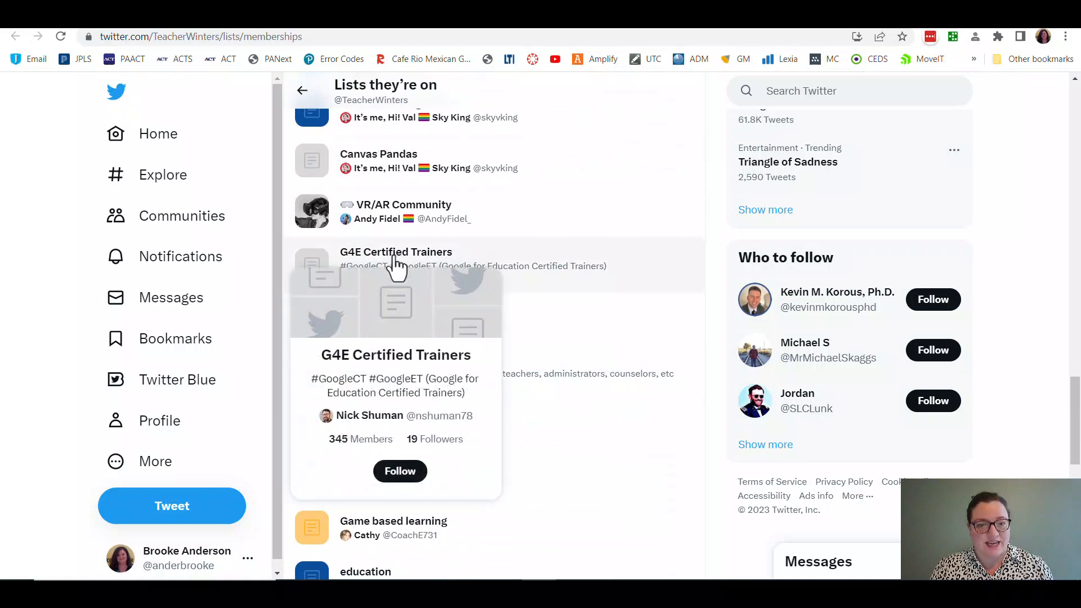
click(442, 259)
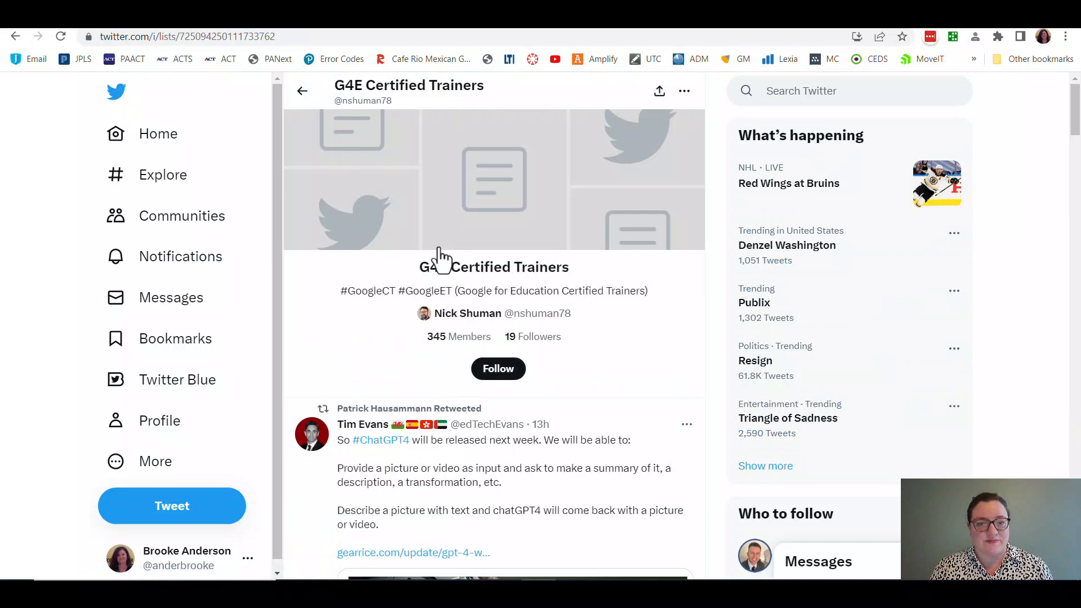
click(498, 371)
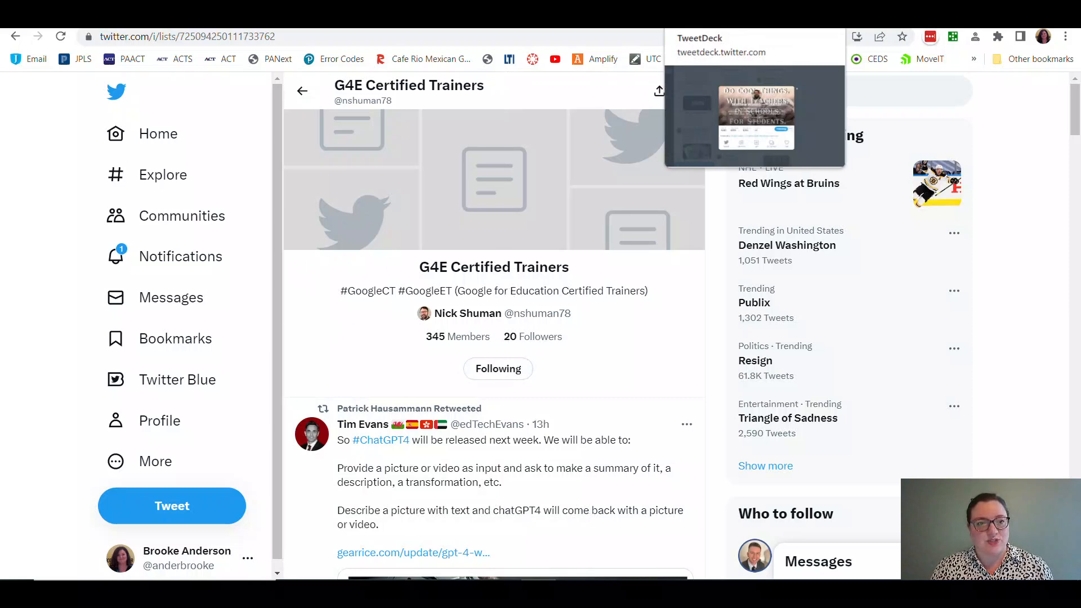
Back in TweetDeck, close the profile and add the subscribed G4E Certified Trainers list as a column, searching for "train".
click(732, 17)
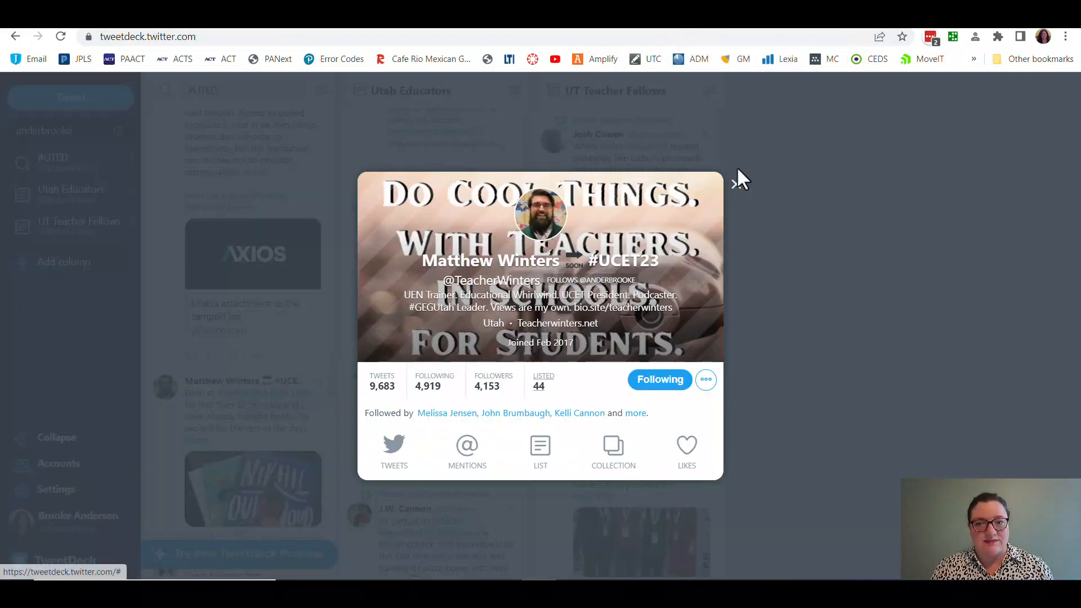
click(735, 186)
click(75, 264)
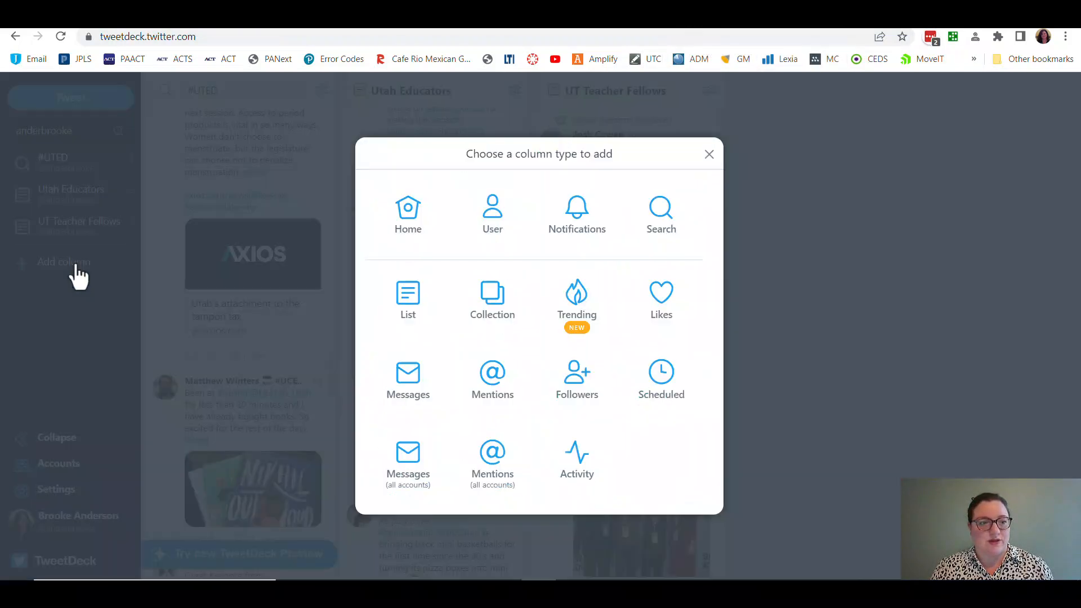
click(409, 297)
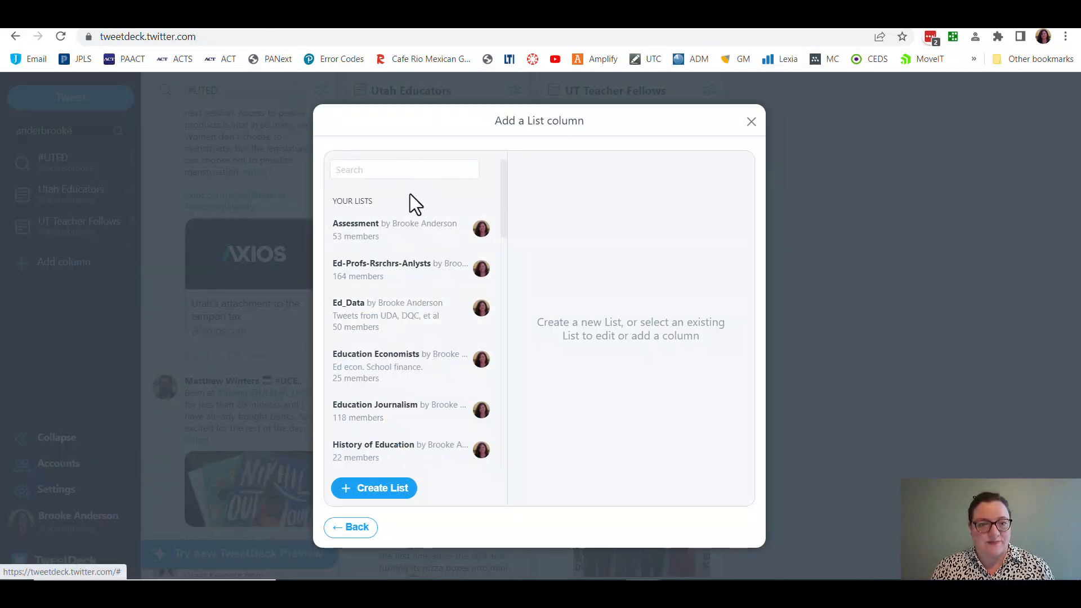
click(403, 171)
text(train)
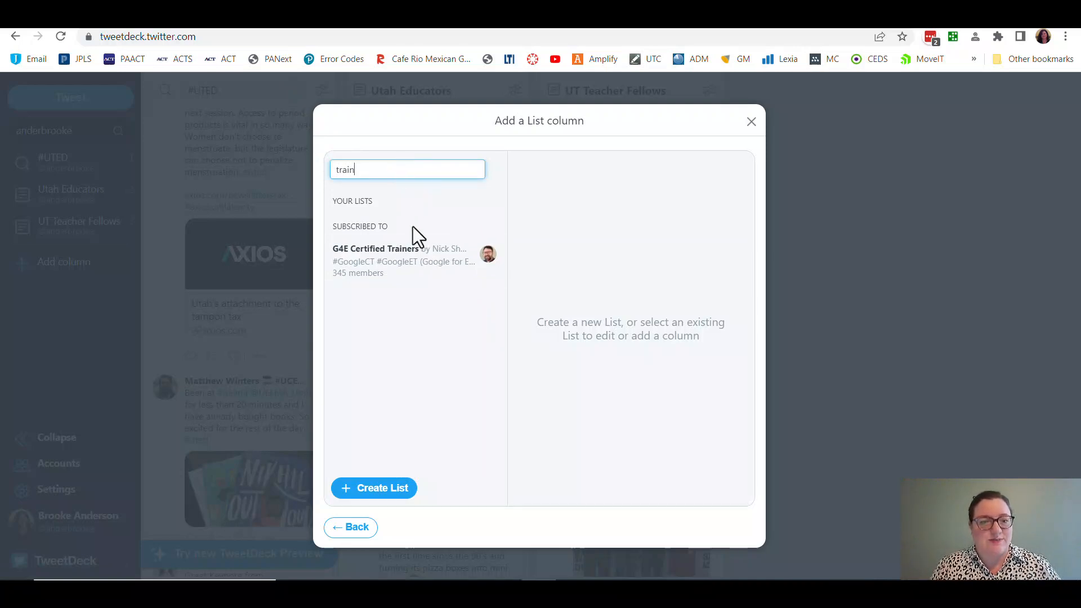
click(420, 268)
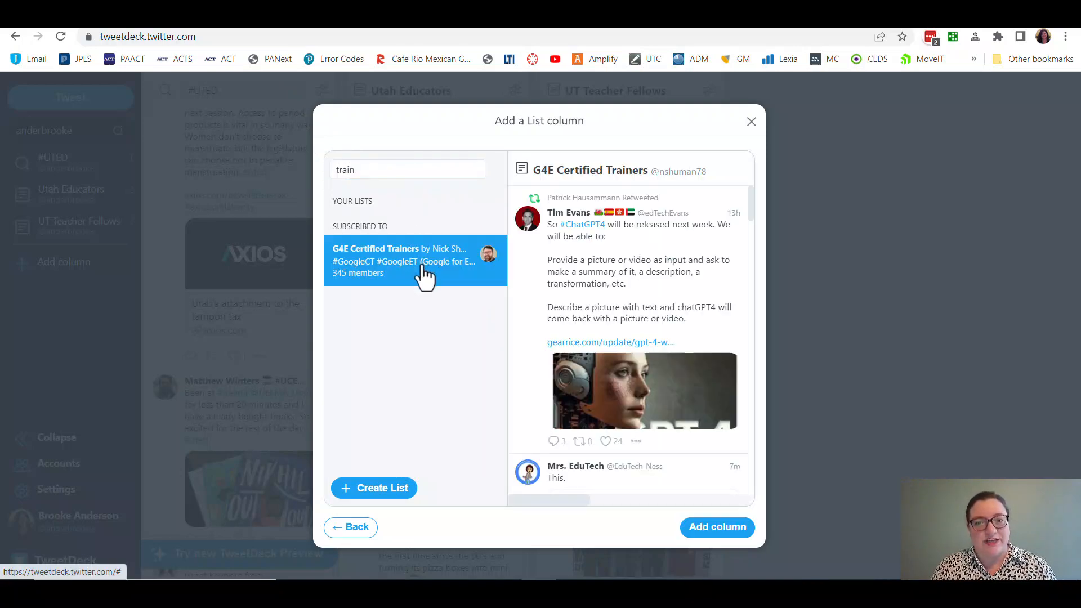
click(702, 532)
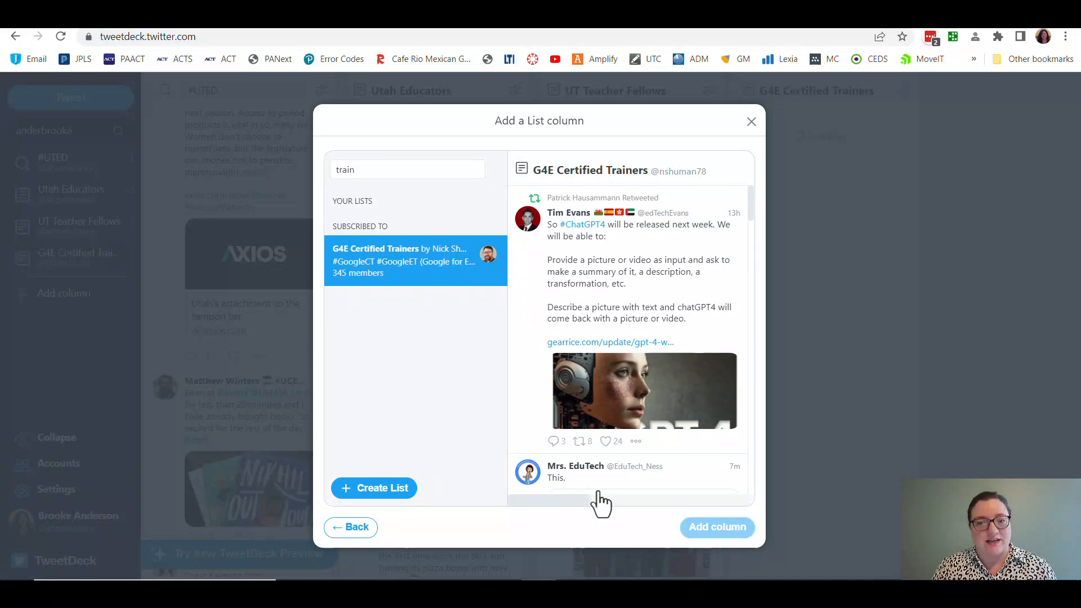
click(751, 124)
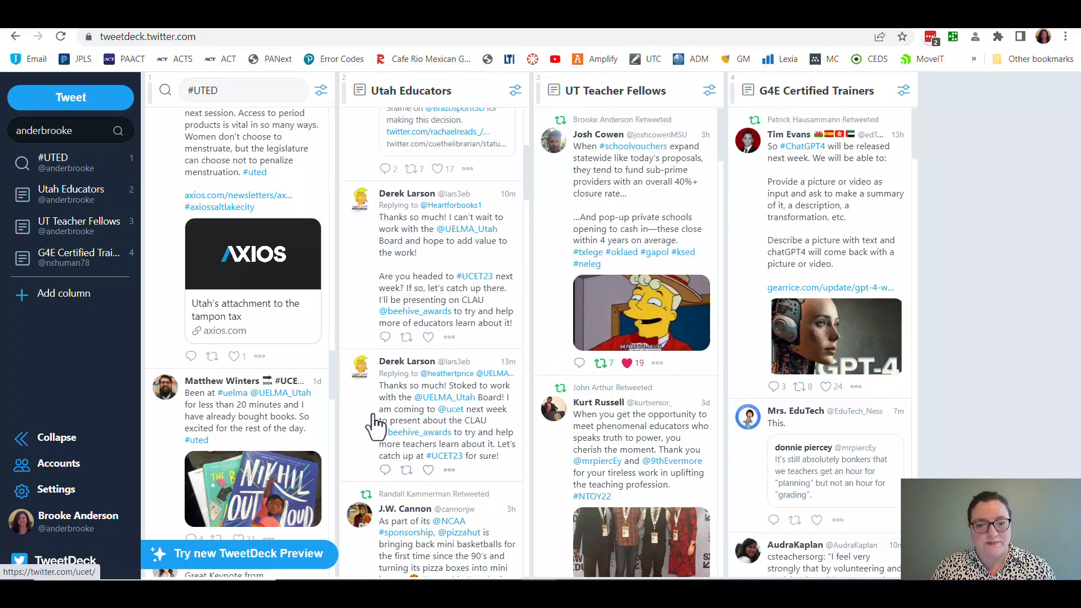
Browse the lists that the retweeter of the #NTOY22 tweet in UT Teacher Fellows is on, and follow Teachers of the Year.
click(593, 389)
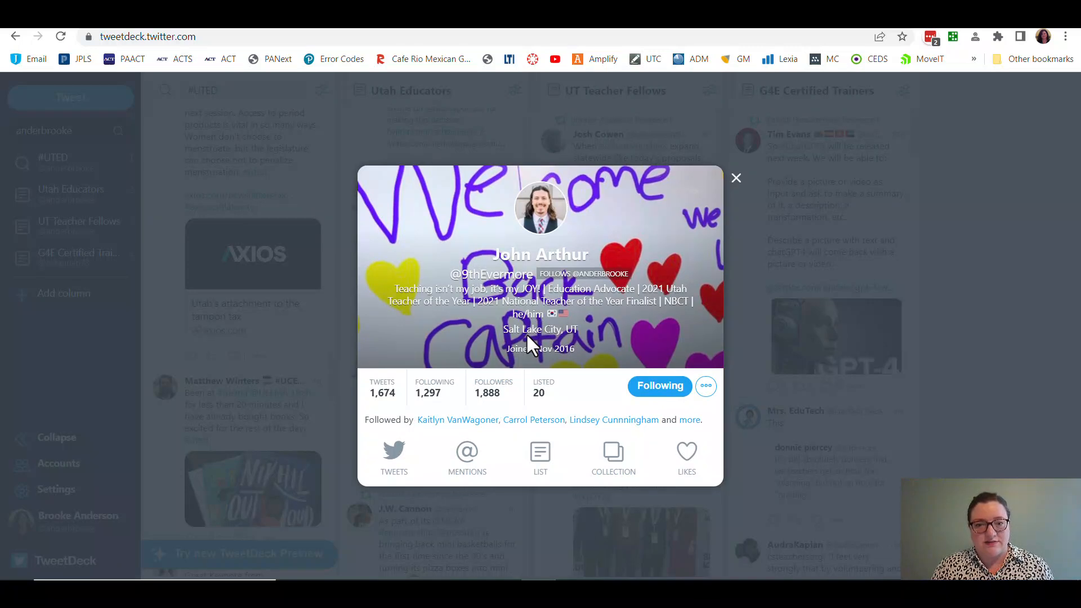
click(539, 394)
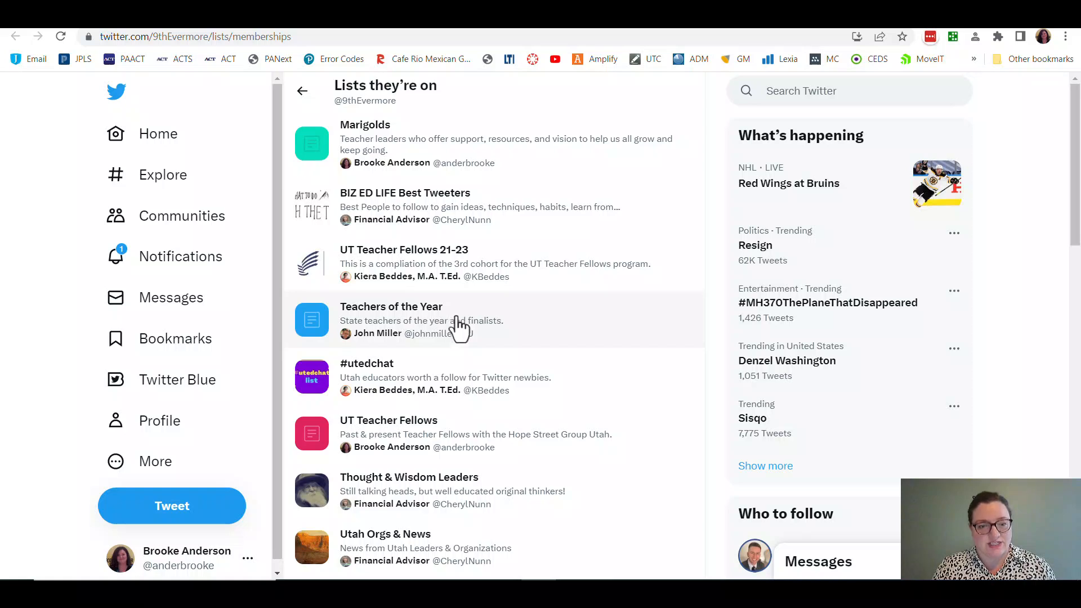
scroll(459, 326, down, 2)
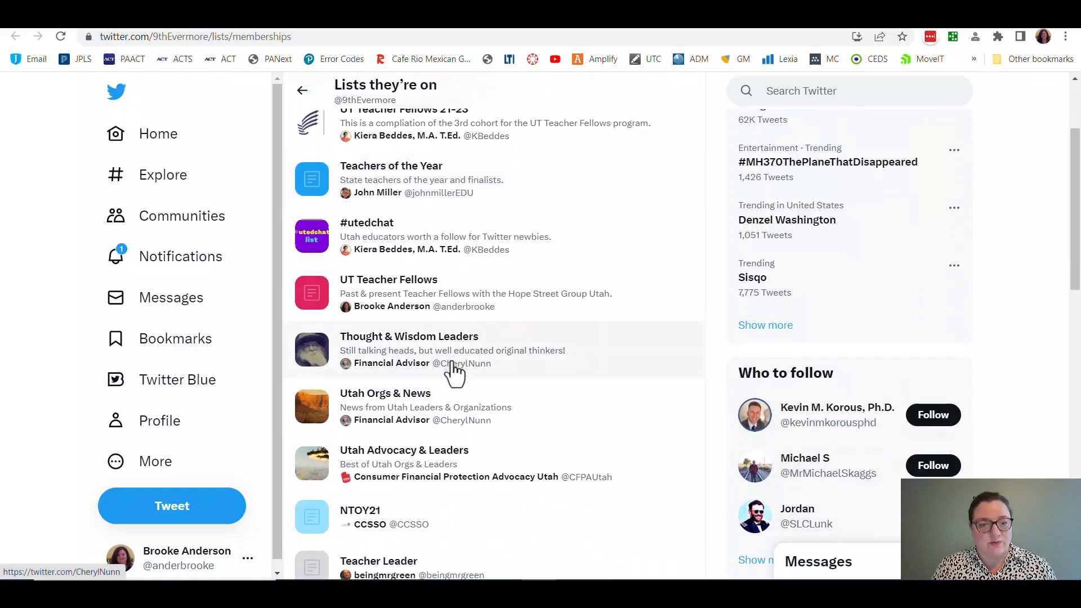
scroll(471, 434, down, 3)
scroll(473, 436, down, 1)
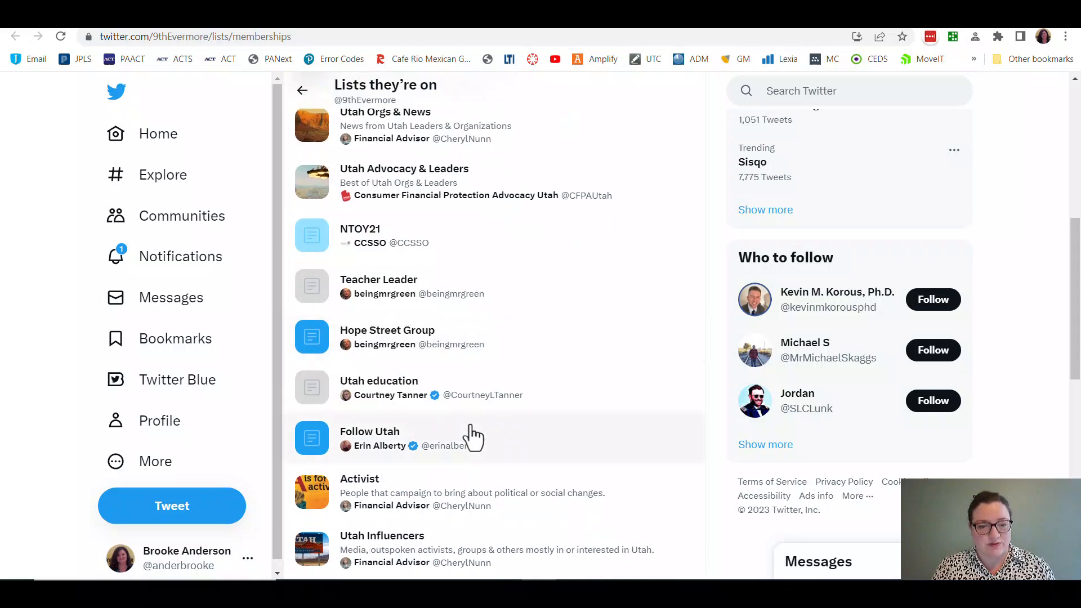
mouse_move(401, 445)
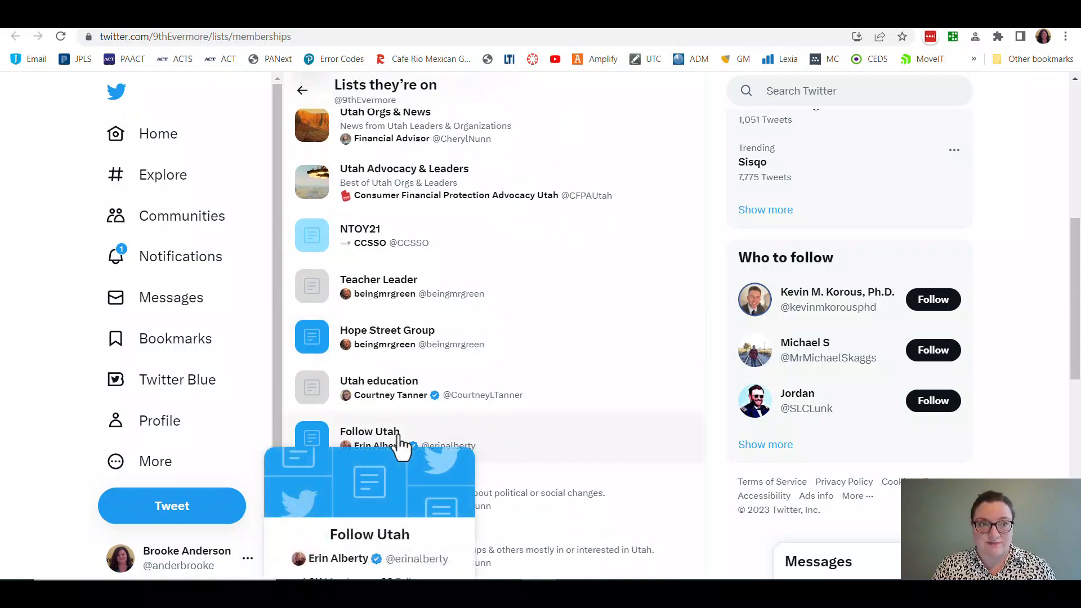
scroll(512, 455, down, 2)
scroll(512, 455, down, 1)
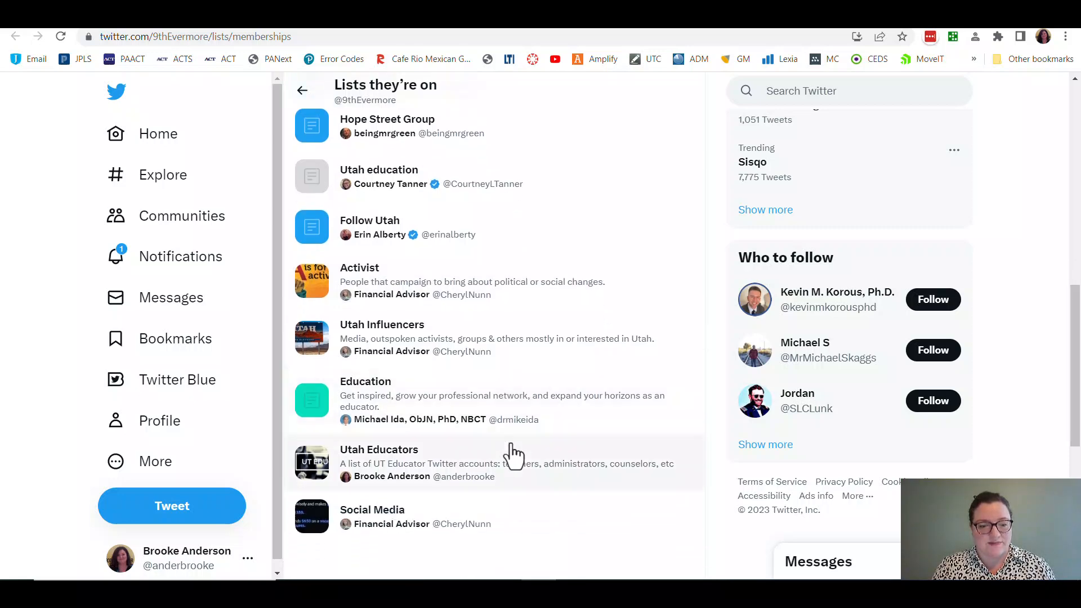
scroll(512, 453, up, 7)
scroll(512, 453, up, 3)
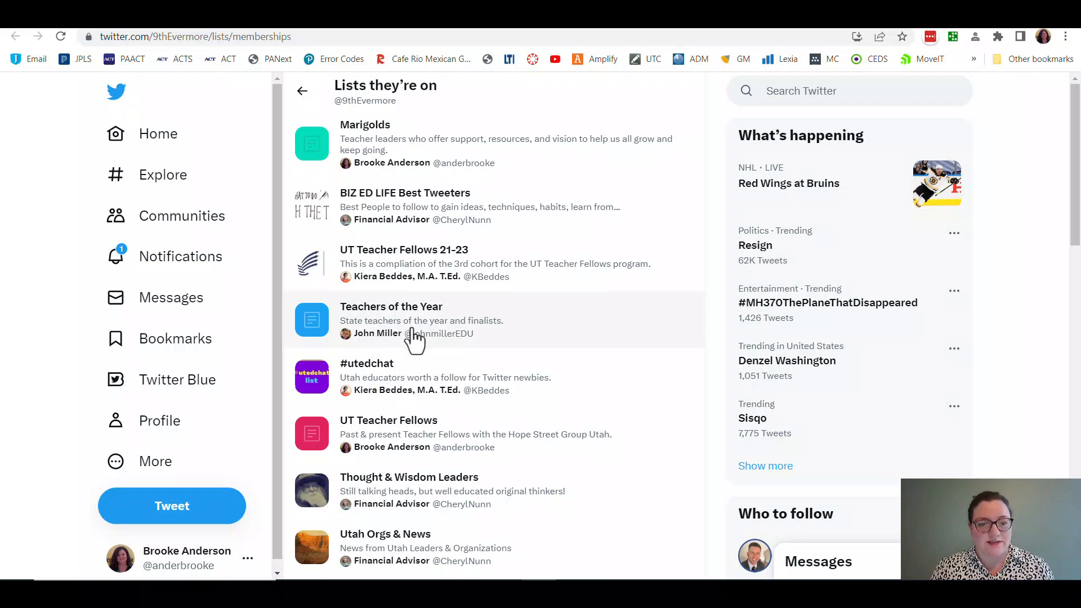
click(393, 326)
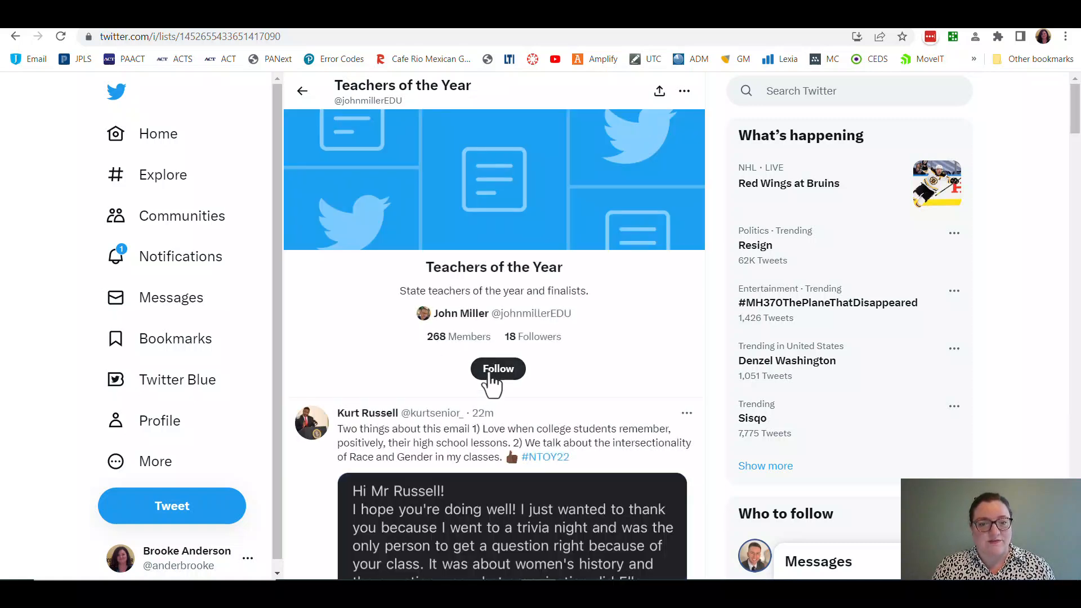
click(489, 372)
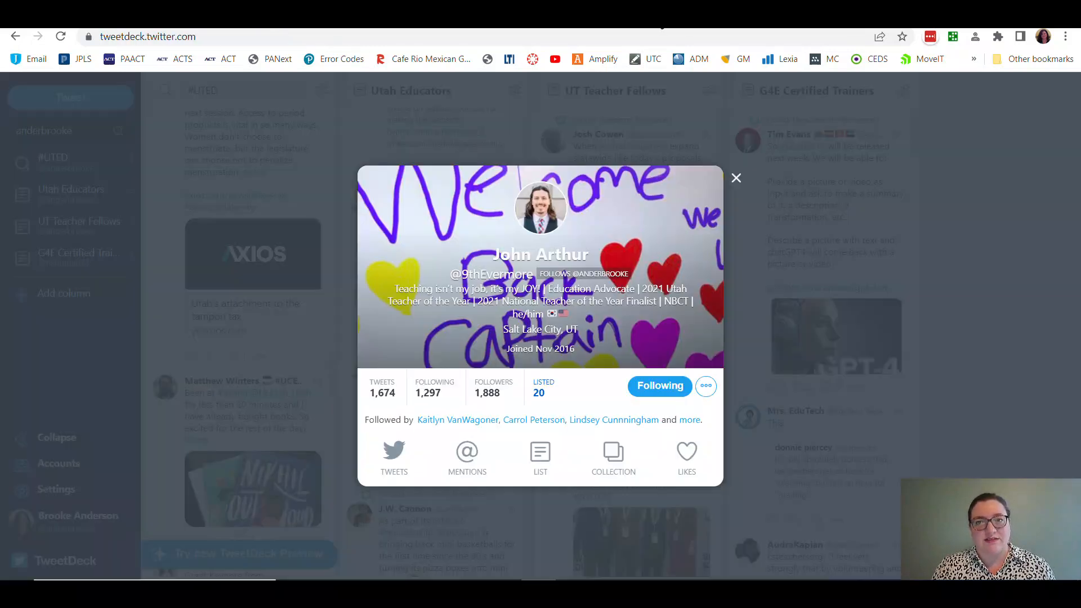
Close the profile and search the lists available for a new column for "year" and "tea", leaving the dialog without adding one.
click(736, 179)
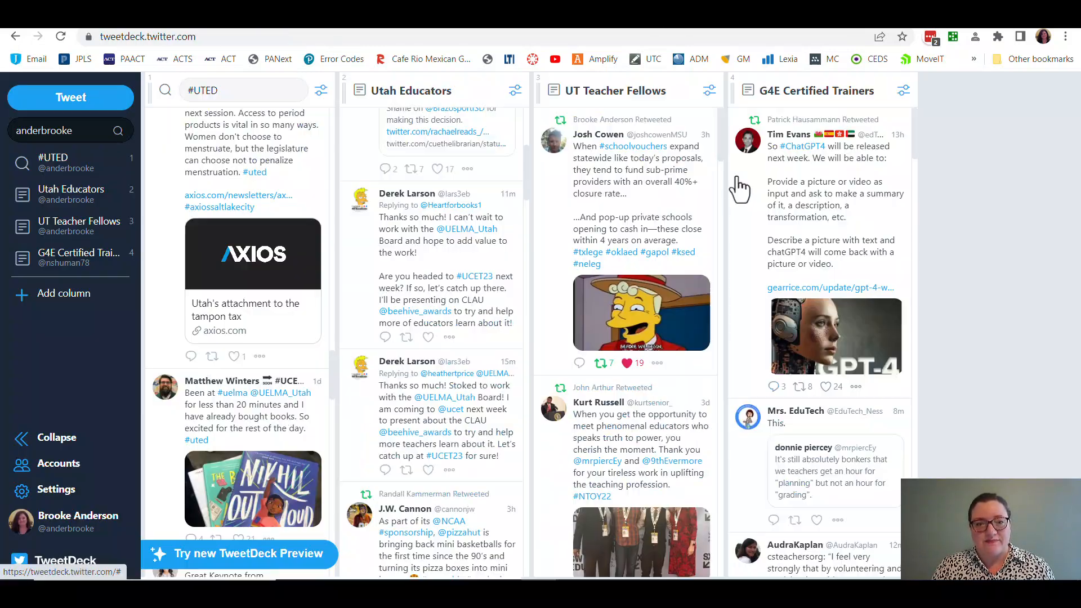
click(42, 307)
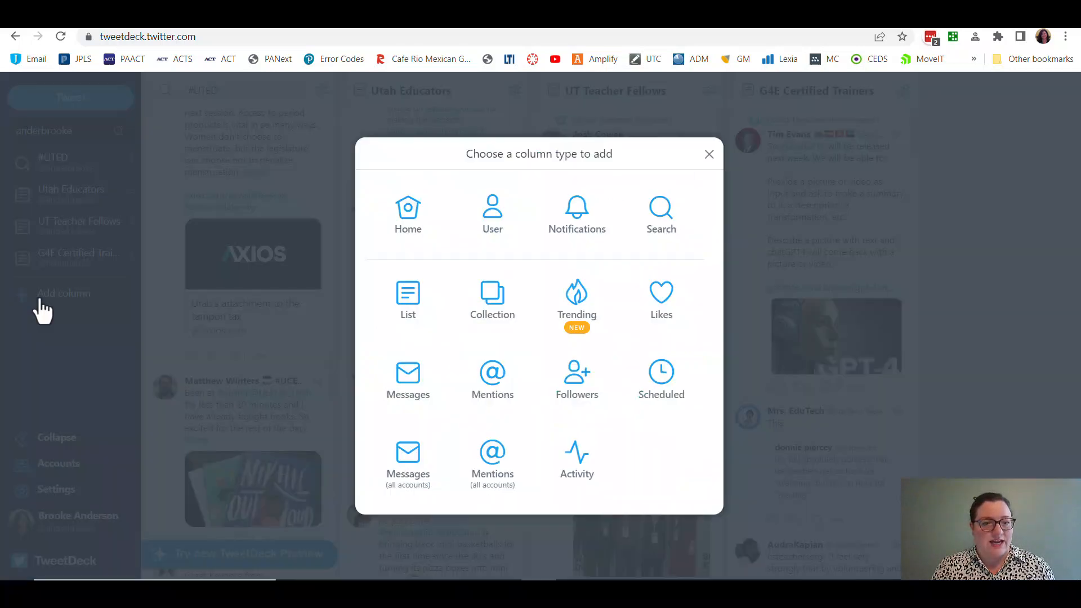
click(406, 303)
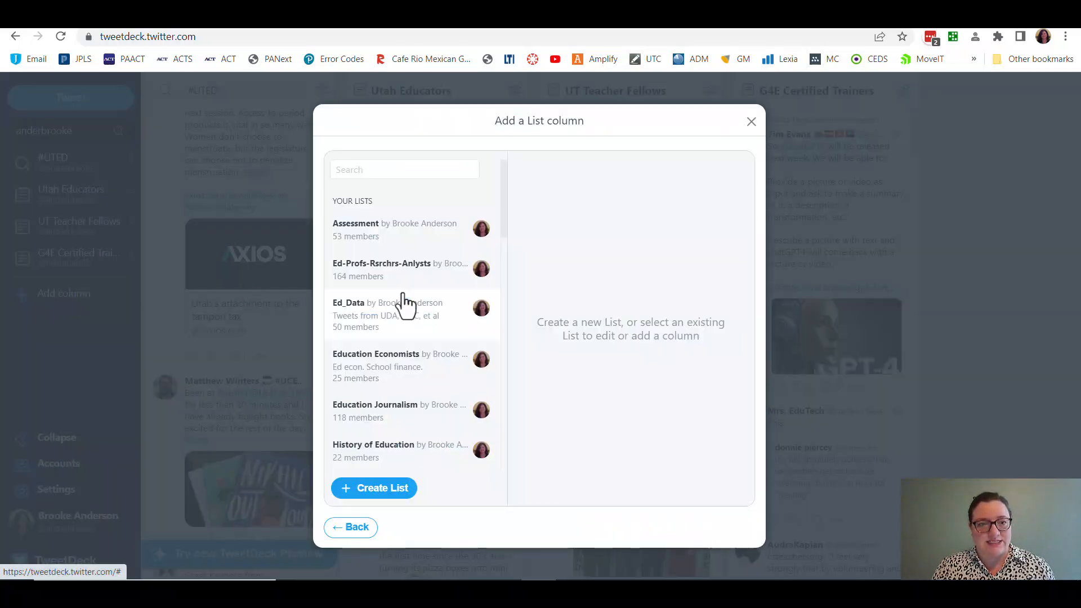
click(391, 169)
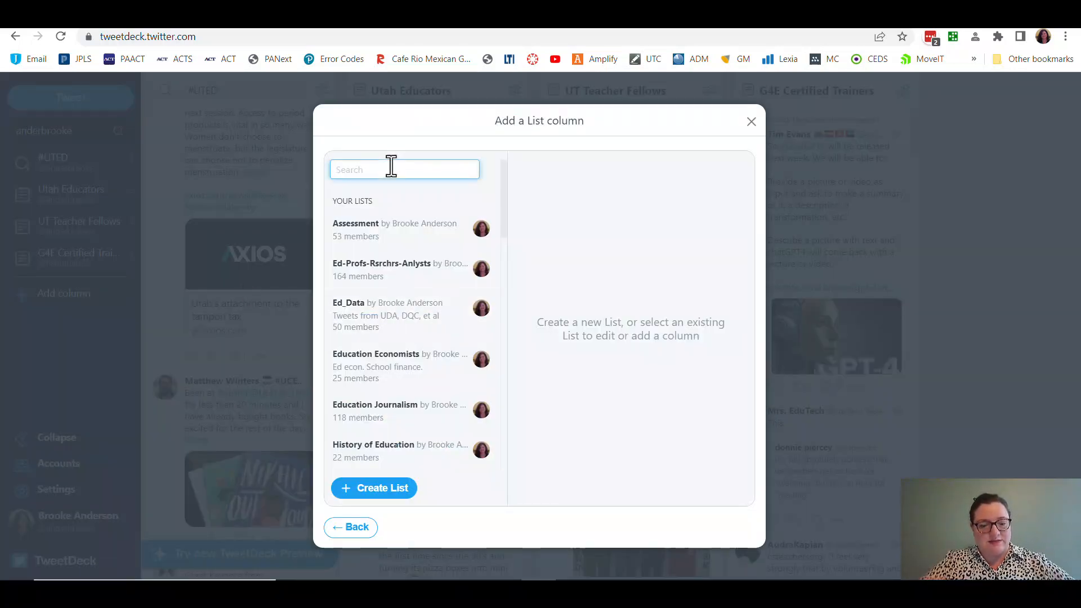
text(year)
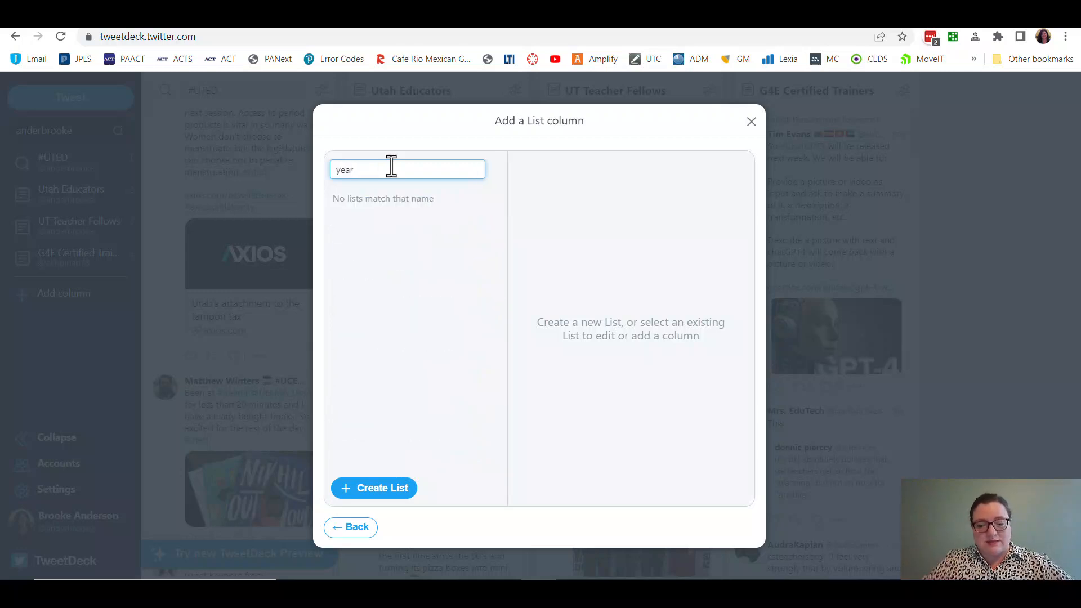
key(BackSpace)
key(BackSpace)
text(tea)
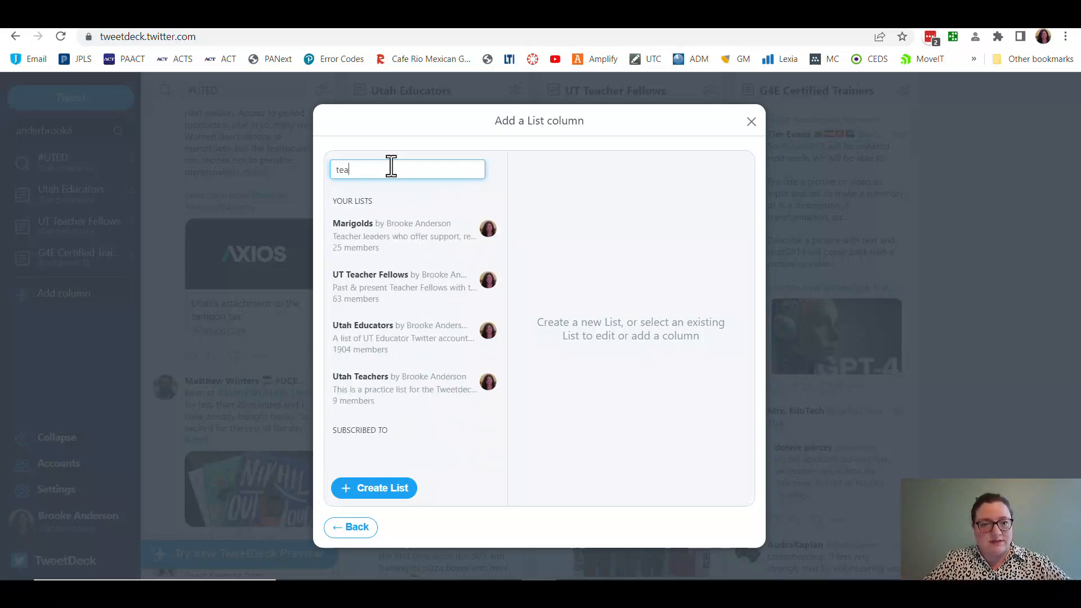
click(309, 168)
Look through the subscribed lists available for a new column, and check the Teachers of the Year list page on Twitter.
click(70, 295)
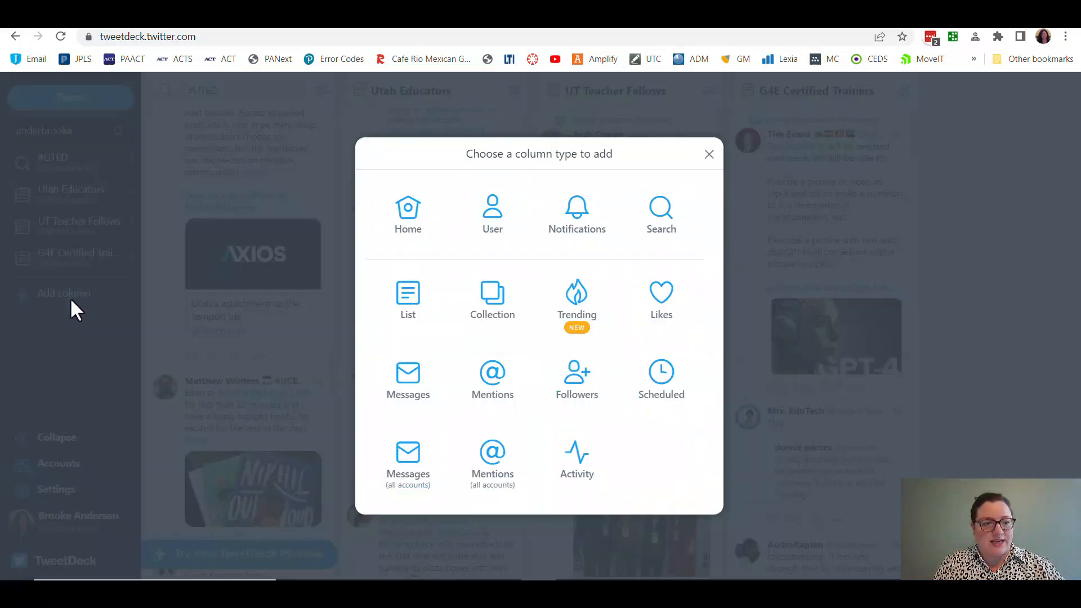
click(413, 304)
scroll(422, 290, down, 10)
scroll(423, 284, down, 3)
scroll(422, 288, up, 3)
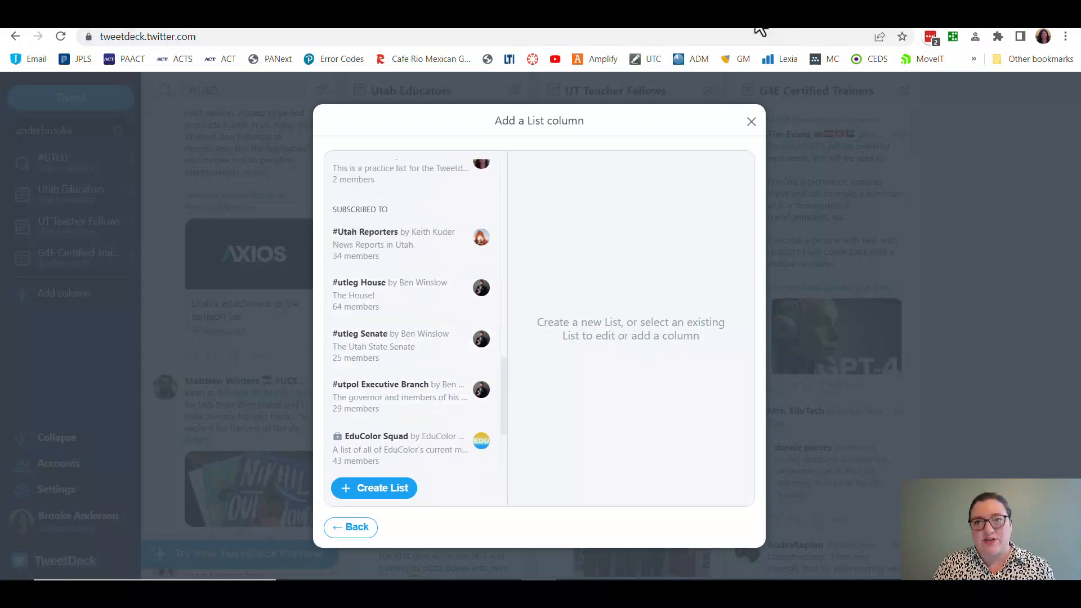
click(757, 26)
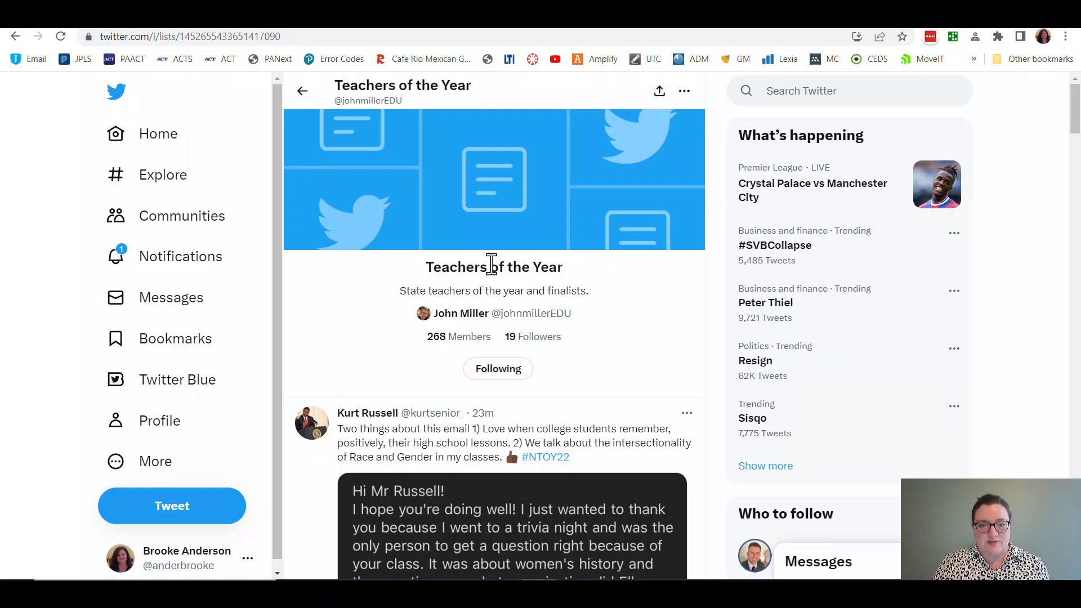
Return to TweetDeck with its columns refreshed and add the subscribed Teachers of the Year list as a column.
click(618, 19)
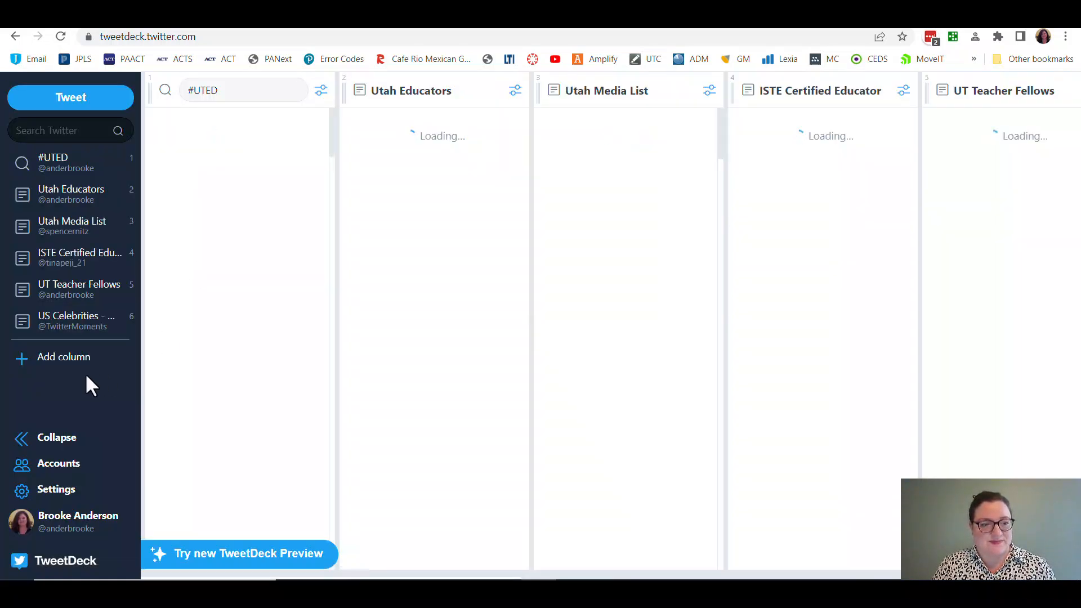
click(64, 361)
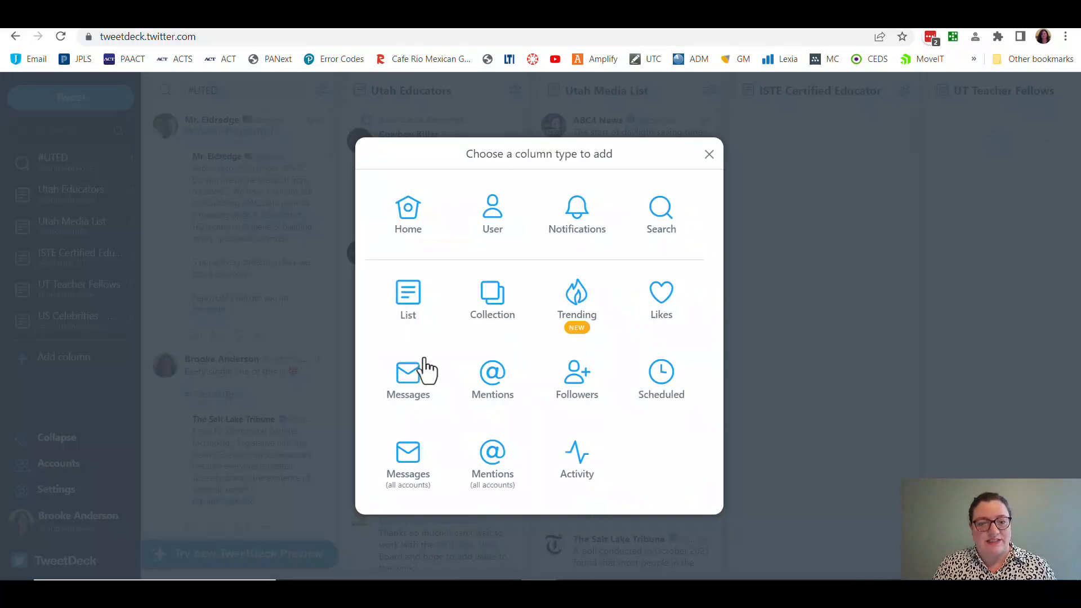
click(409, 295)
scroll(411, 344, down, 10)
scroll(412, 348, down, 3)
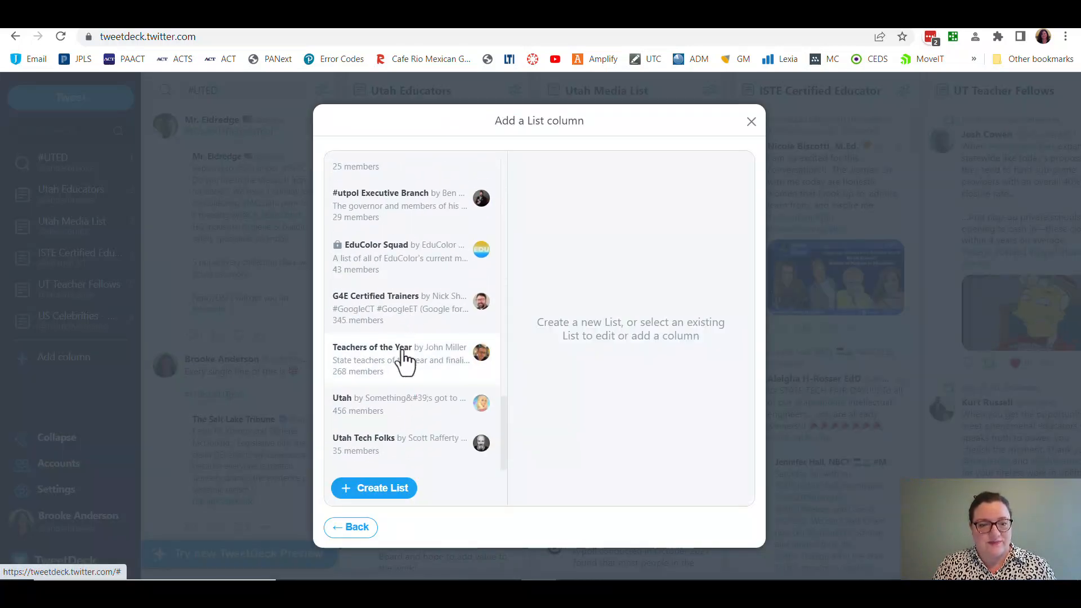
click(403, 356)
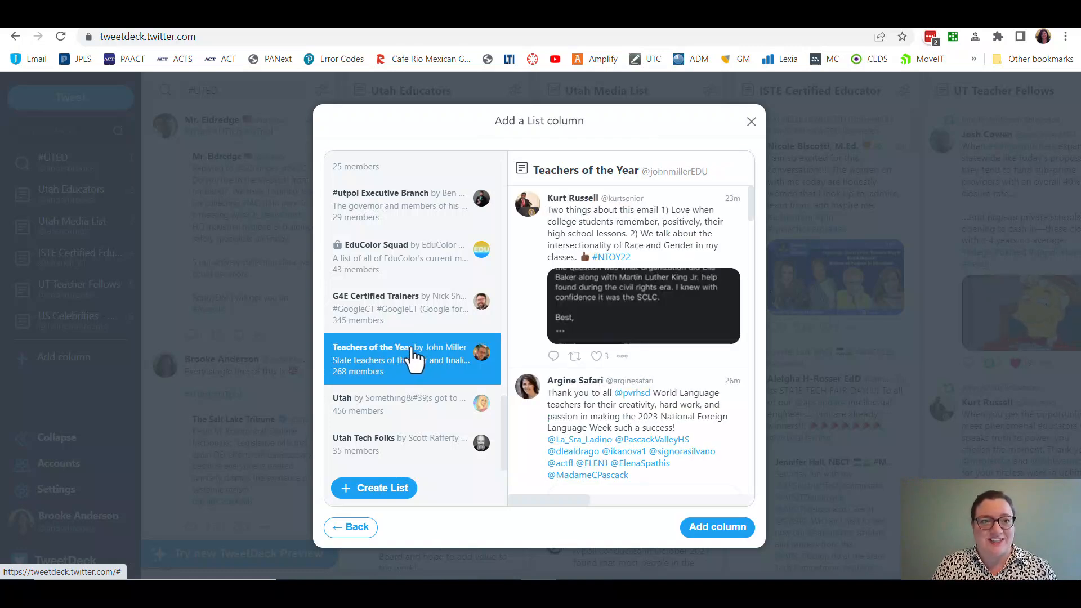
click(702, 535)
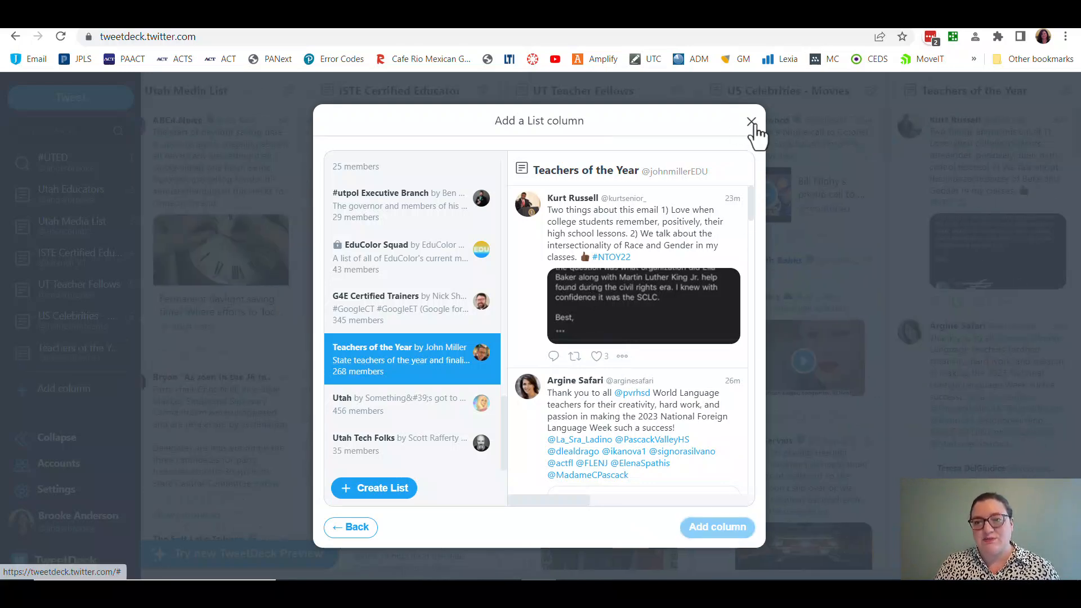
click(752, 123)
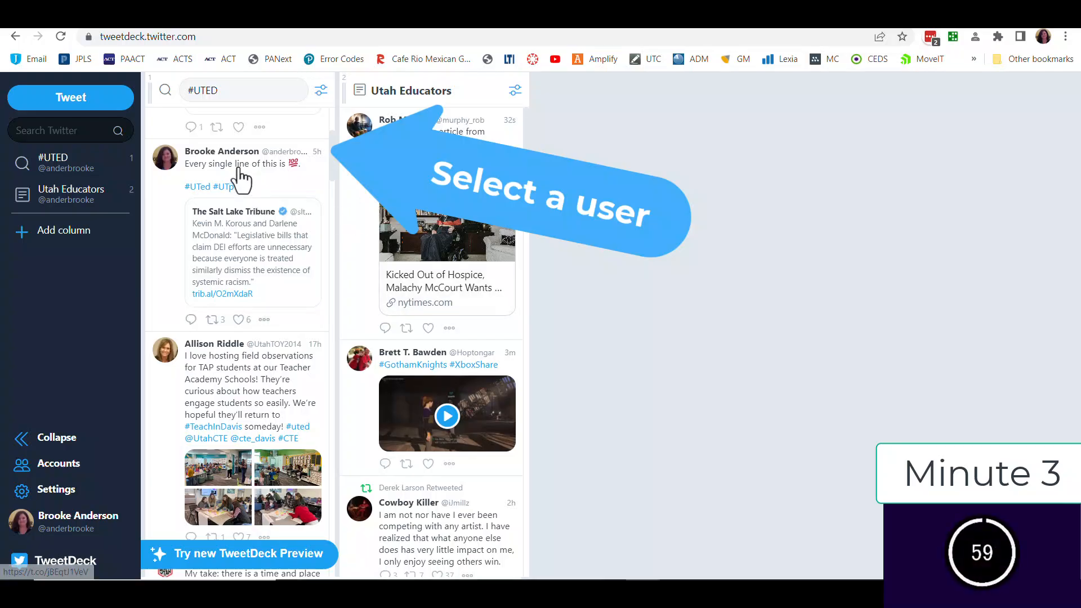
From the profile of the "Every single line of this is" tweet's author in #UTED, show the lists they are on and follow #EduTwitter.
click(232, 152)
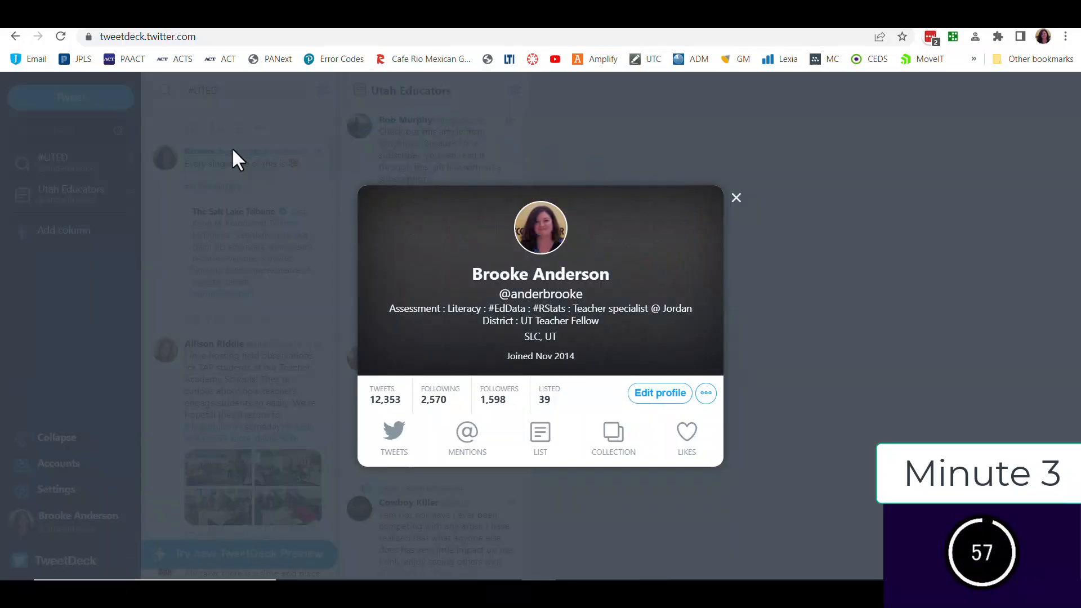
click(545, 403)
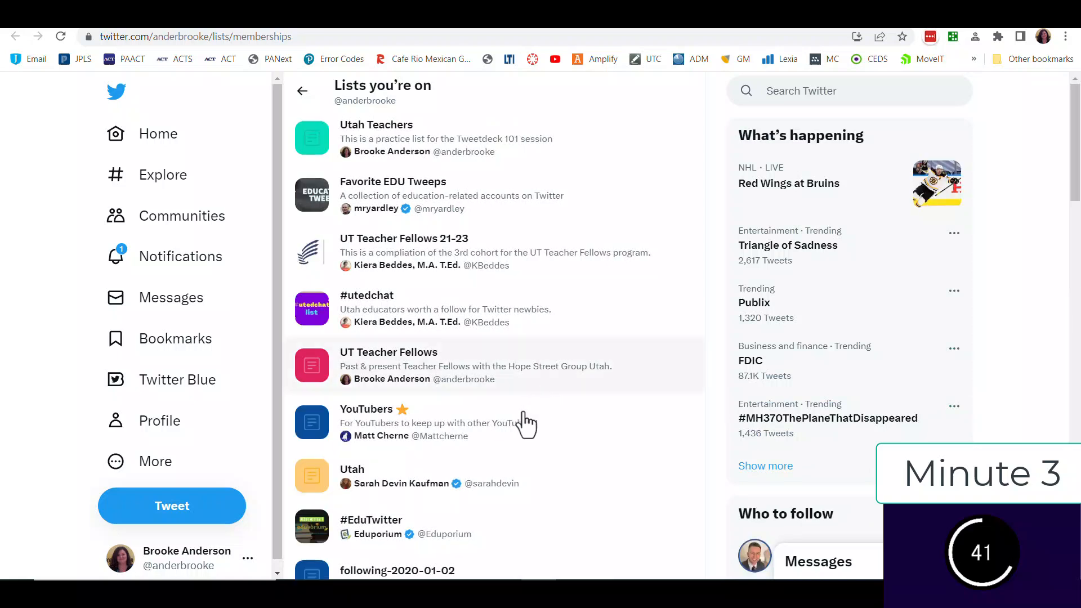
click(483, 542)
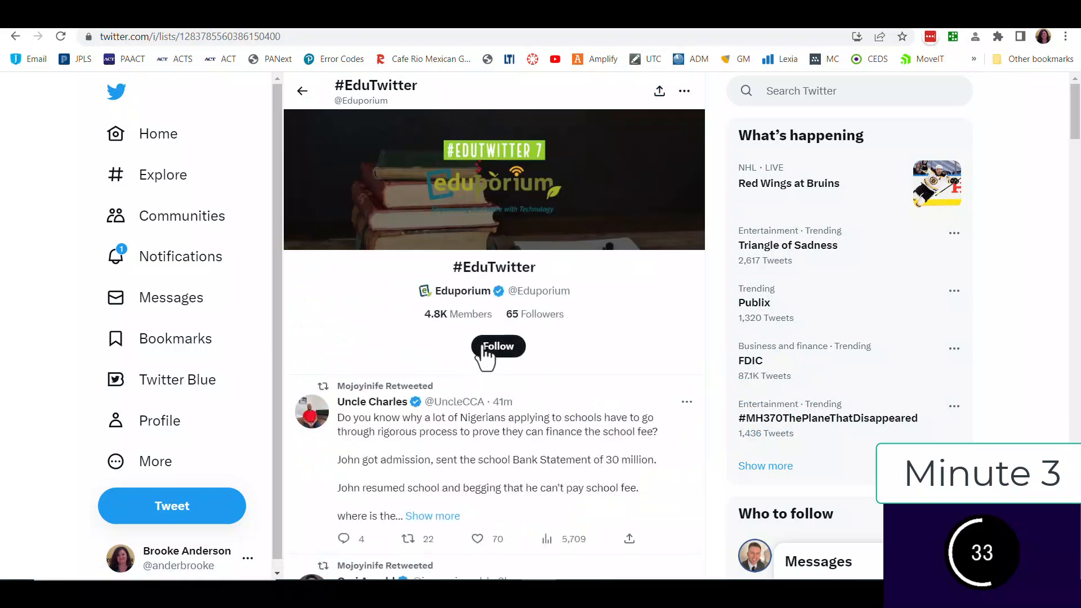
click(483, 351)
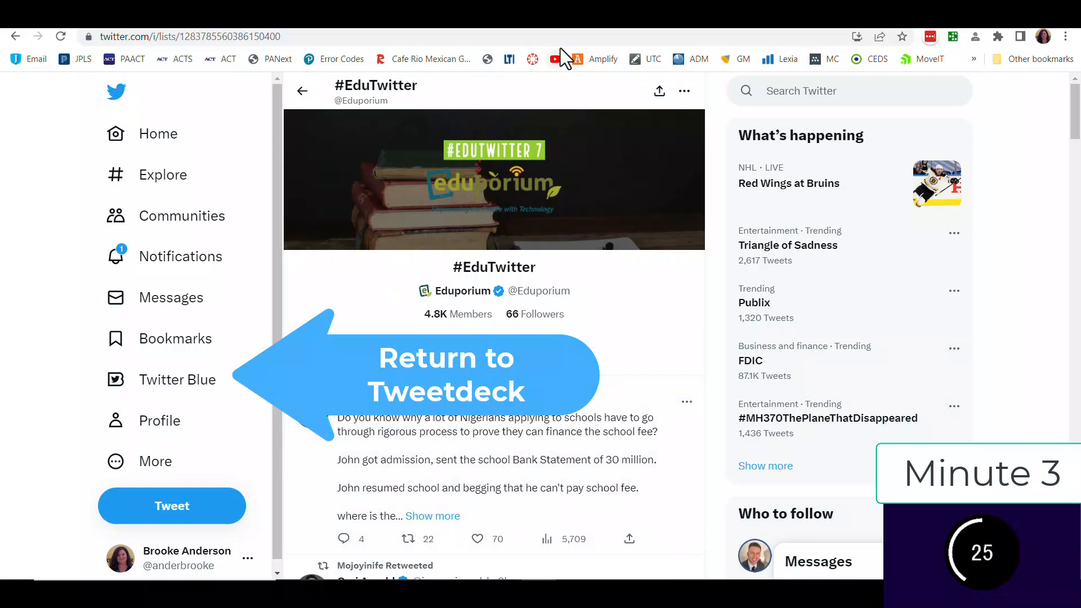
Return to TweetDeck, close the profile and look for #EduTwitter among the subscribed lists available for a new column.
click(582, 18)
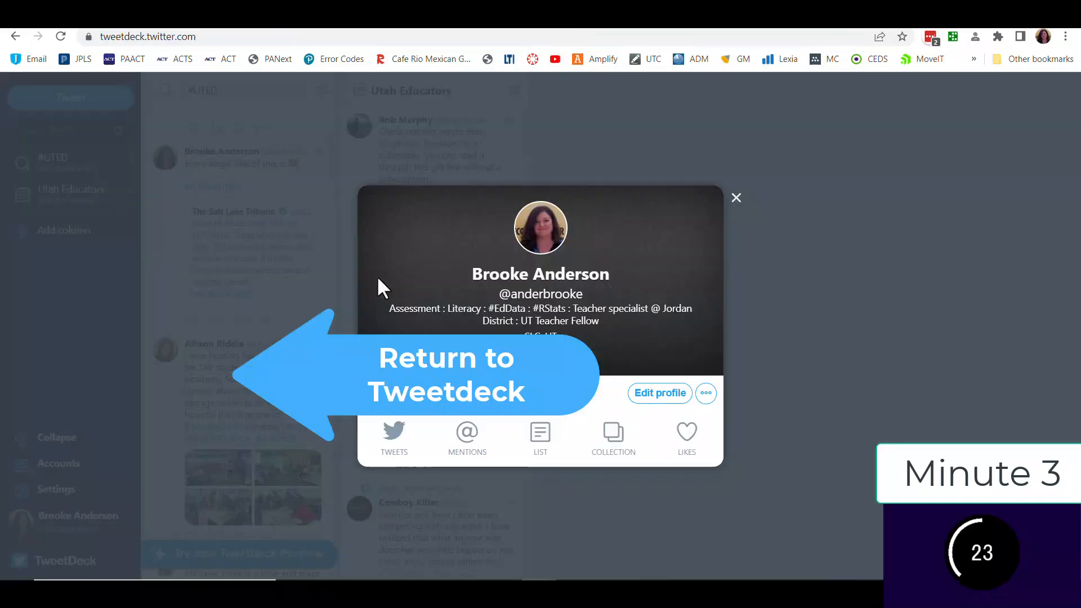
click(736, 199)
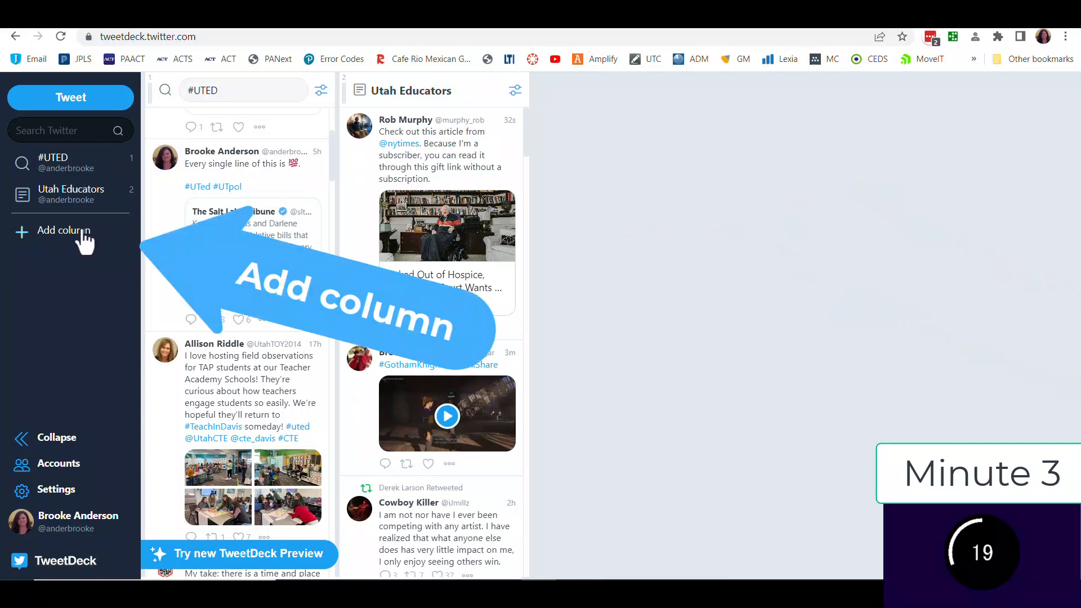
click(63, 231)
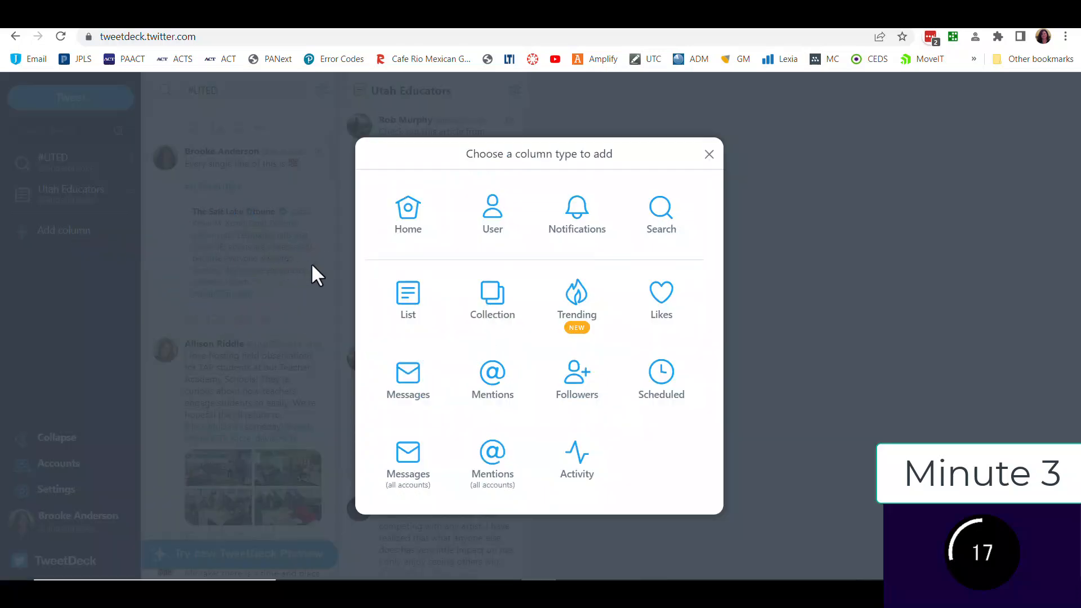
click(411, 298)
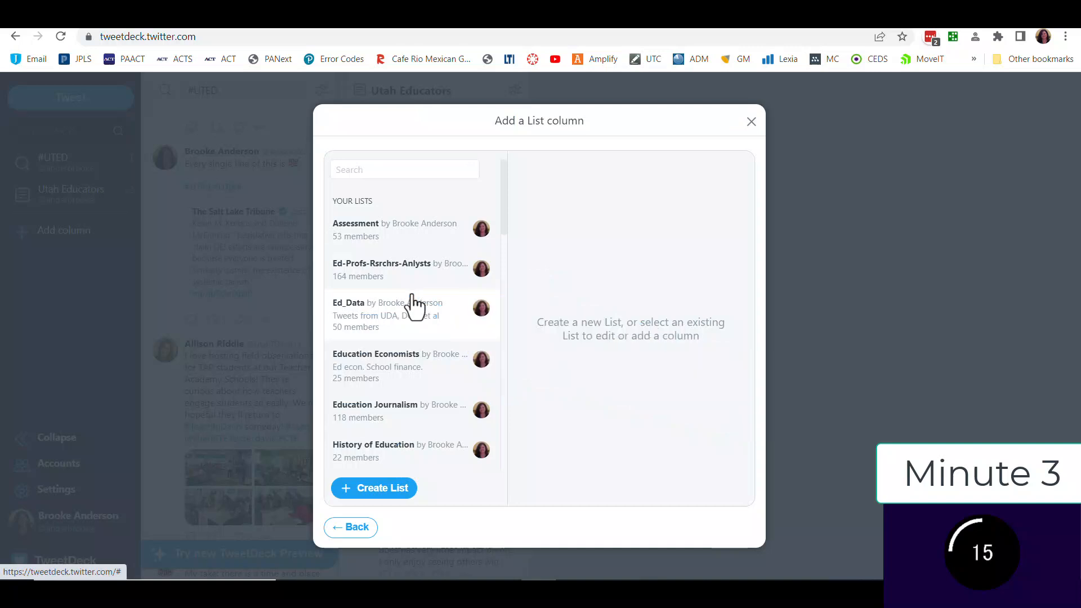
scroll(402, 405, down, 12)
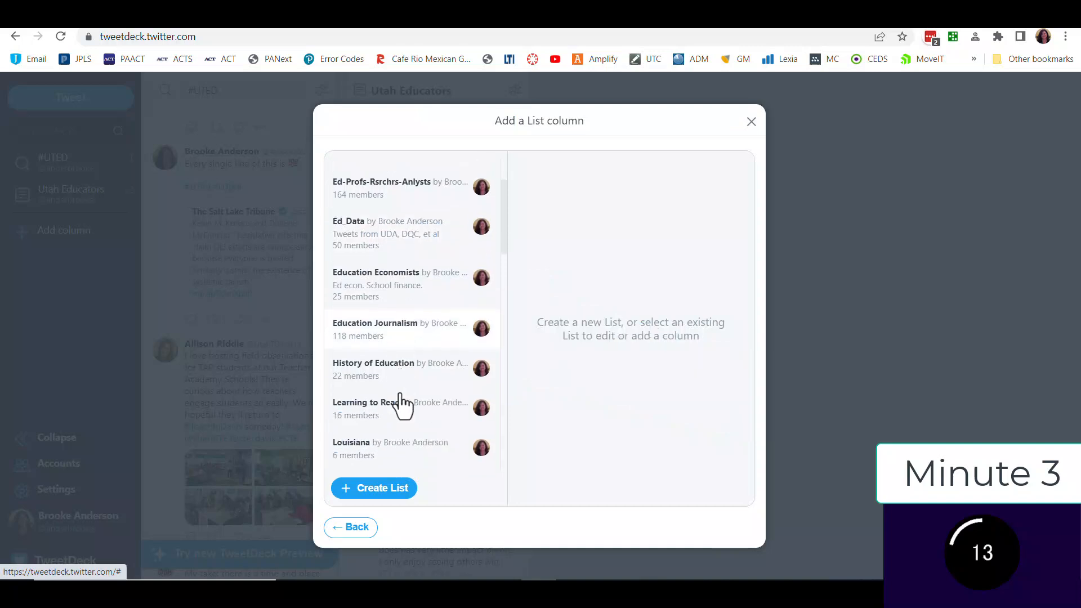
scroll(402, 405, down, 8)
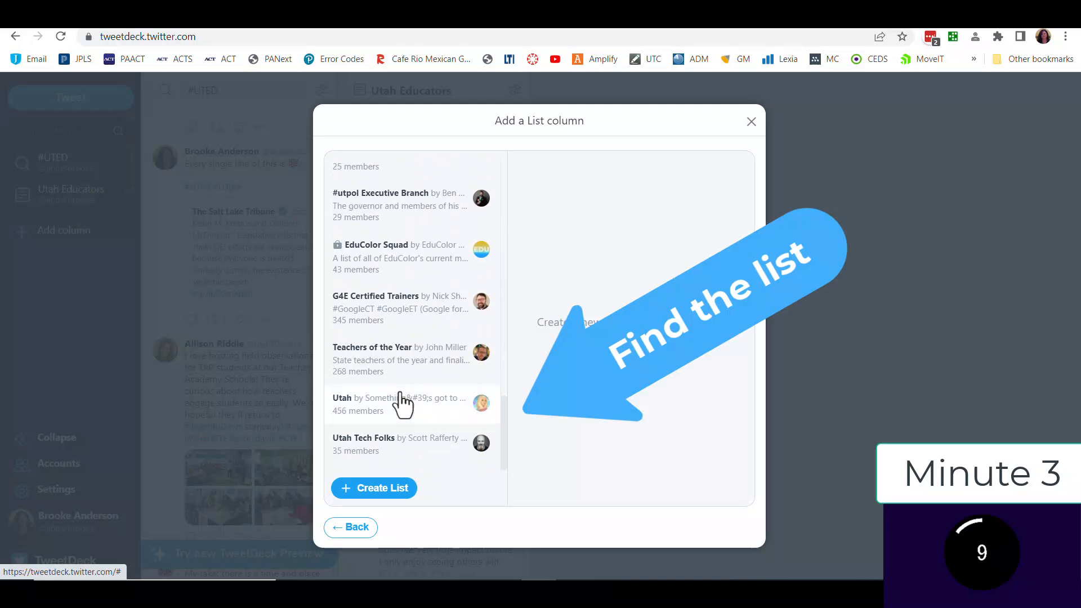
scroll(402, 404, up, 4)
scroll(402, 405, down, 2)
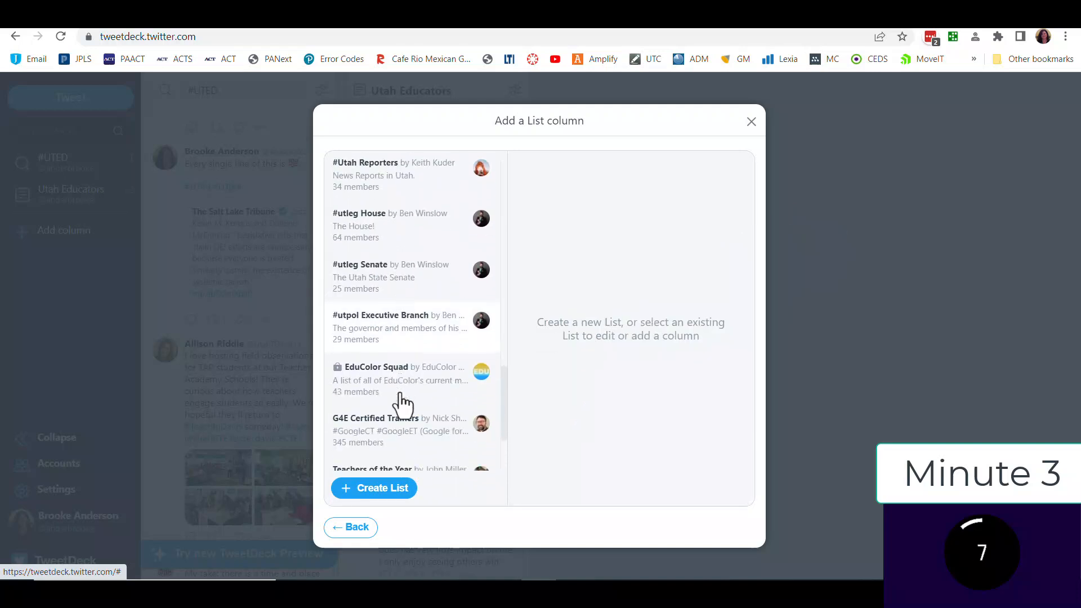
scroll(402, 404, down, 2)
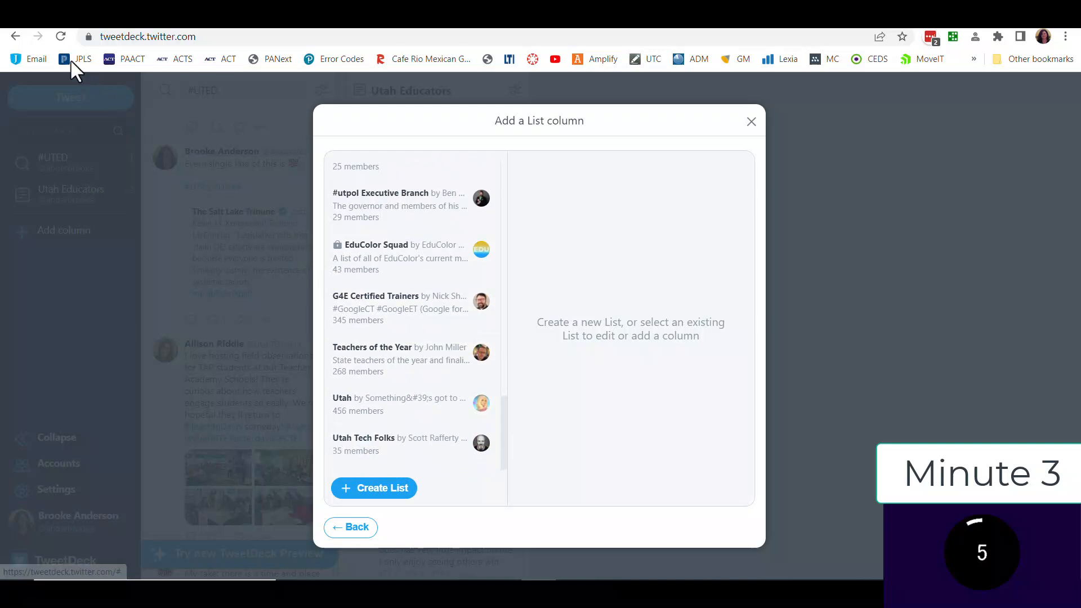
Reload TweetDeck and add the subscribed #EduTwitter list by Eduporium as a column.
click(62, 37)
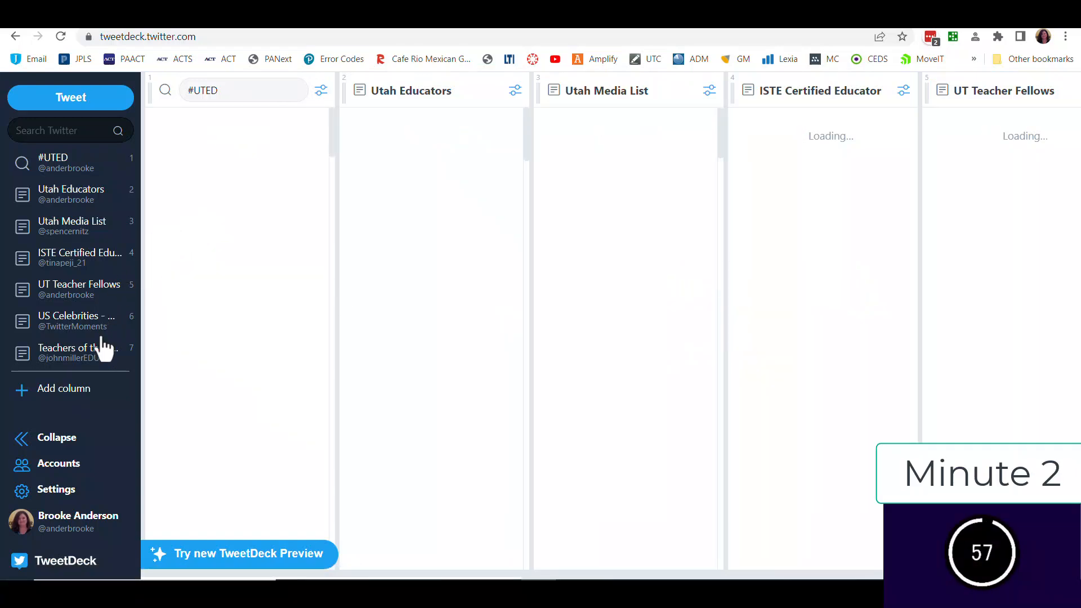
click(82, 388)
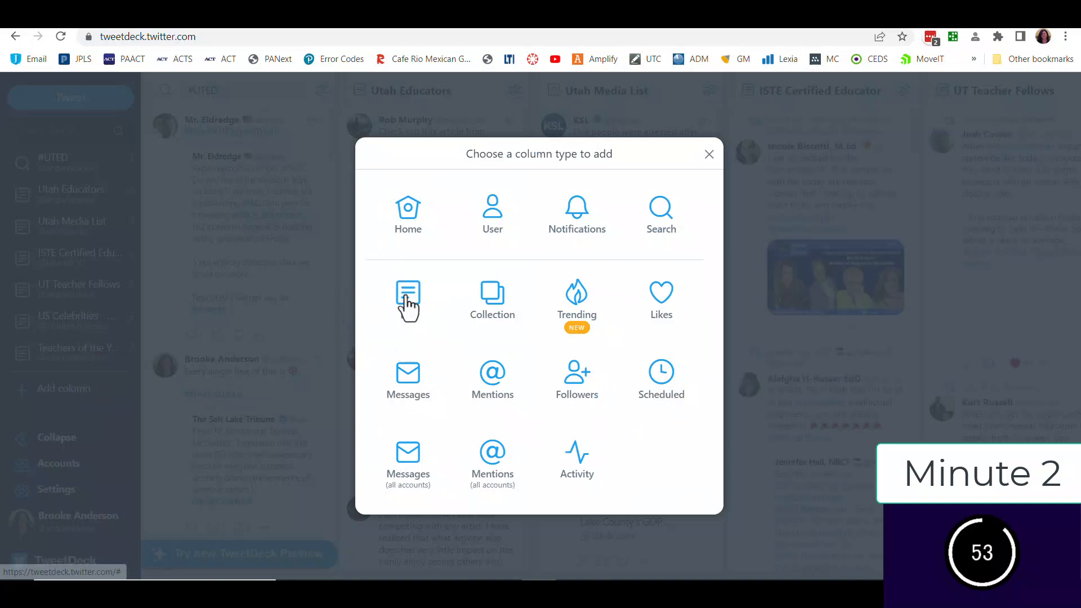
click(405, 295)
scroll(416, 307, down, 5)
scroll(417, 307, down, 10)
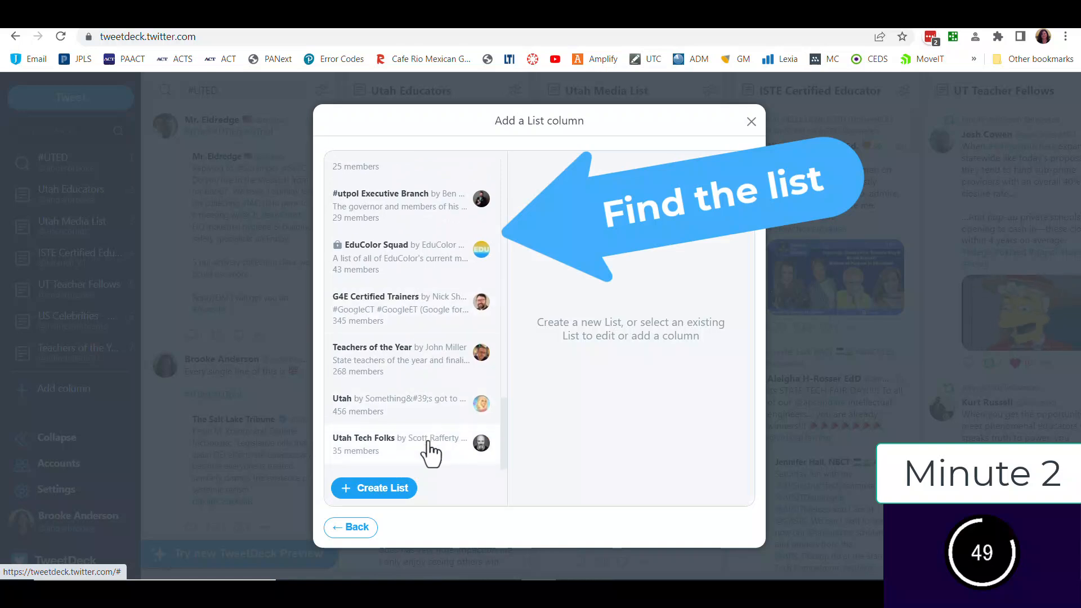
scroll(423, 423, up, 3)
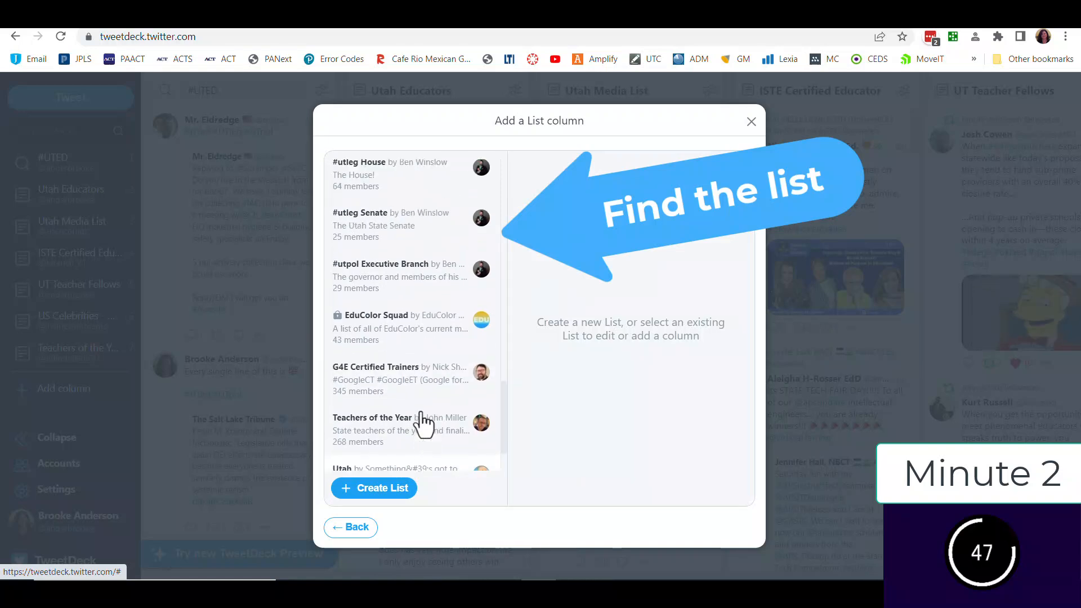
scroll(423, 424, up, 2)
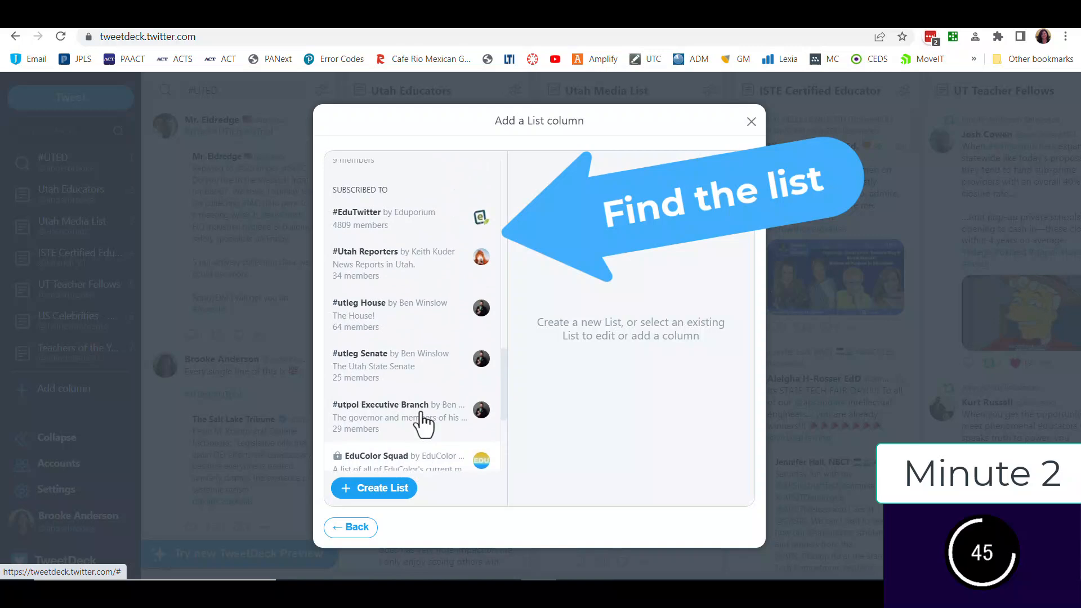
click(441, 245)
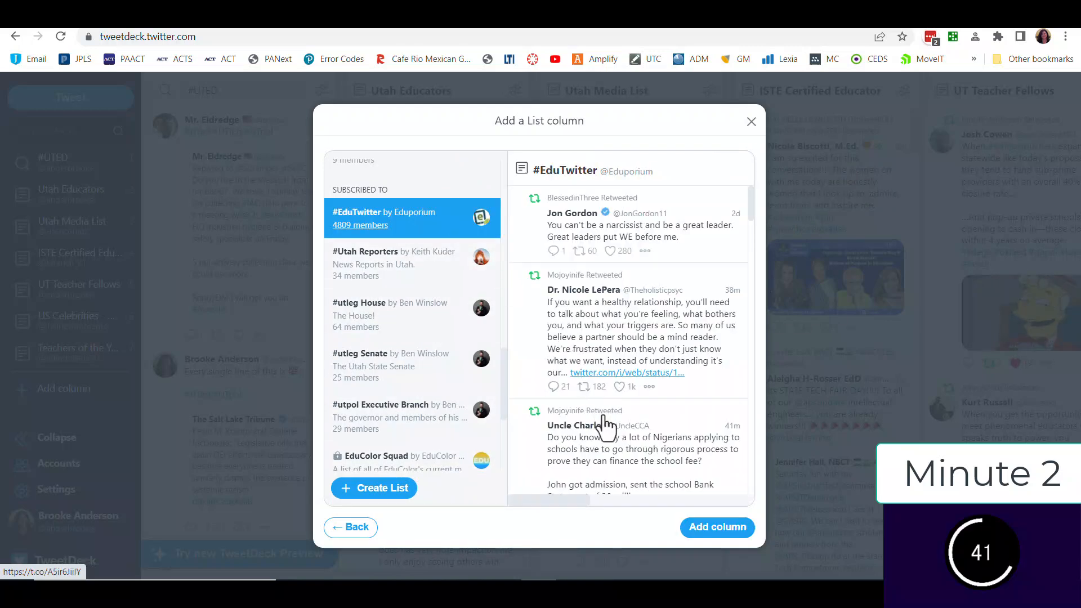
click(696, 537)
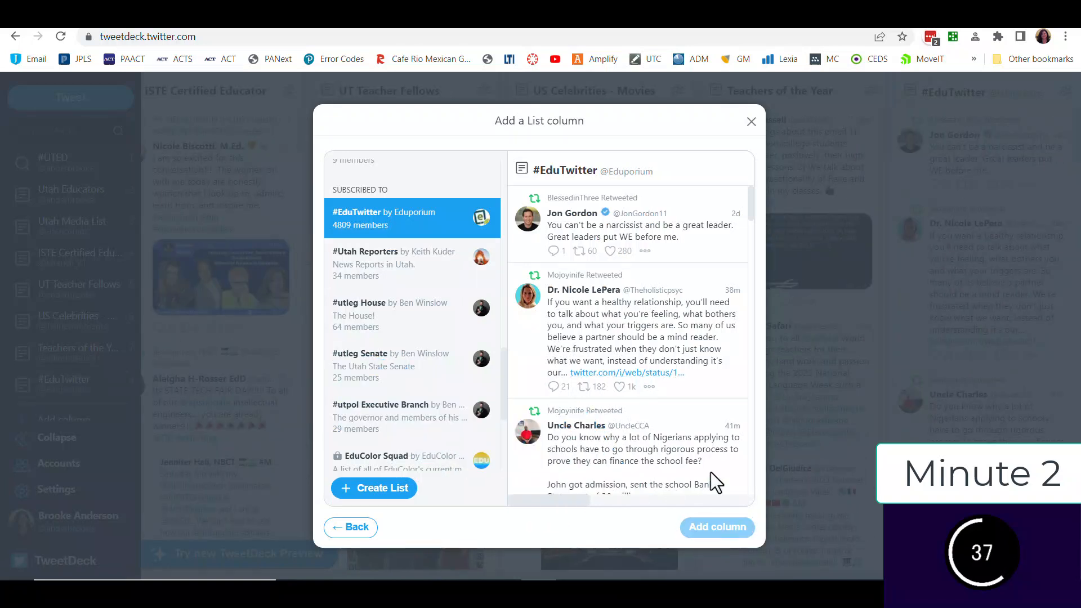
click(751, 123)
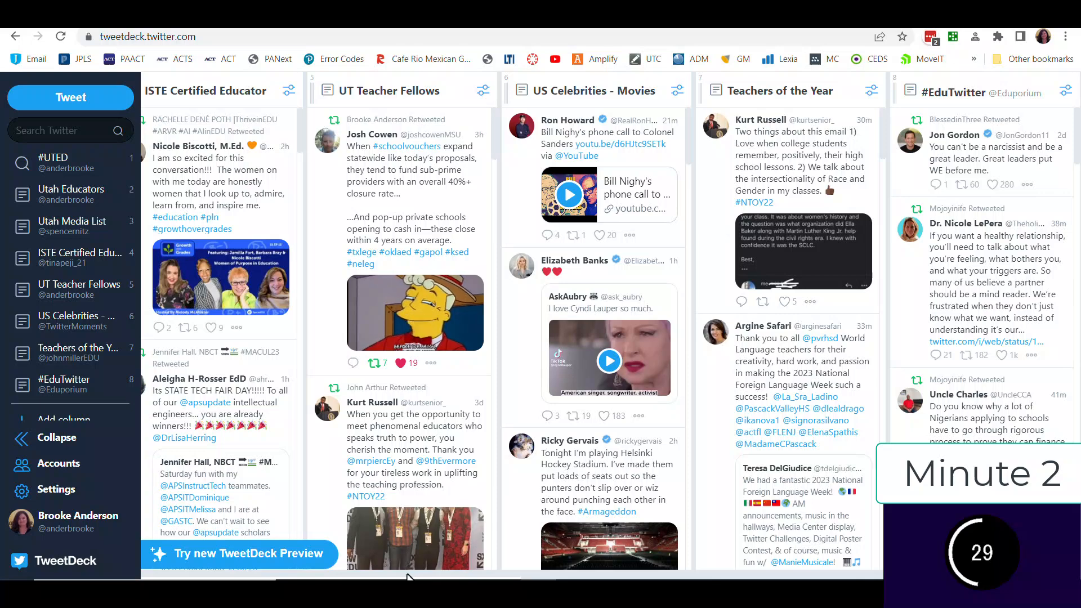
From the profile of the field observations tweet's author in #UTED, show the lists they are on and follow HSG UT Fellows.
scroll(411, 574, left, 8)
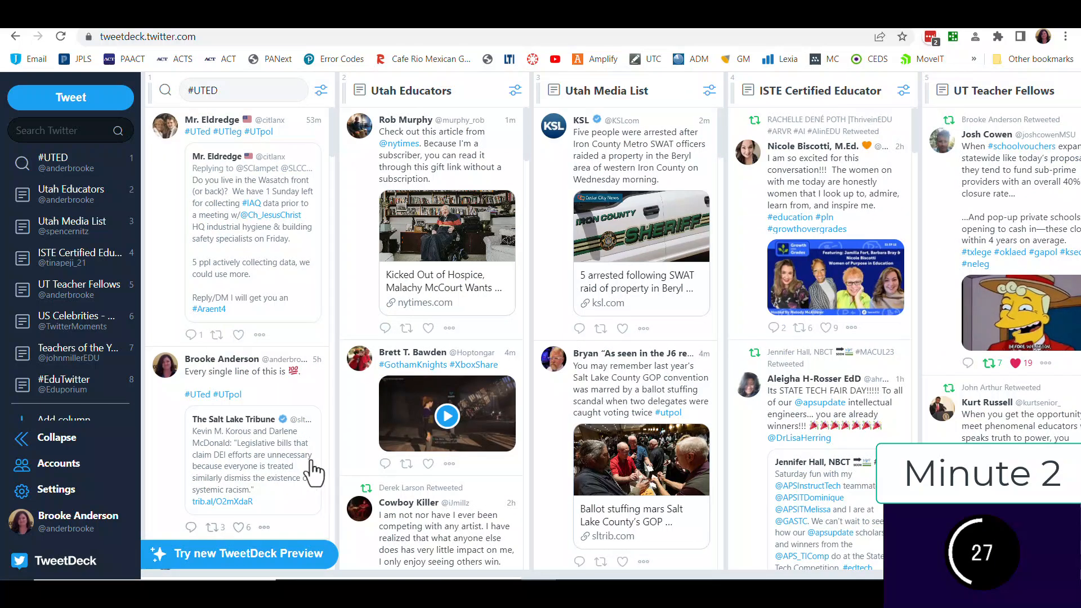
scroll(301, 449, down, 4)
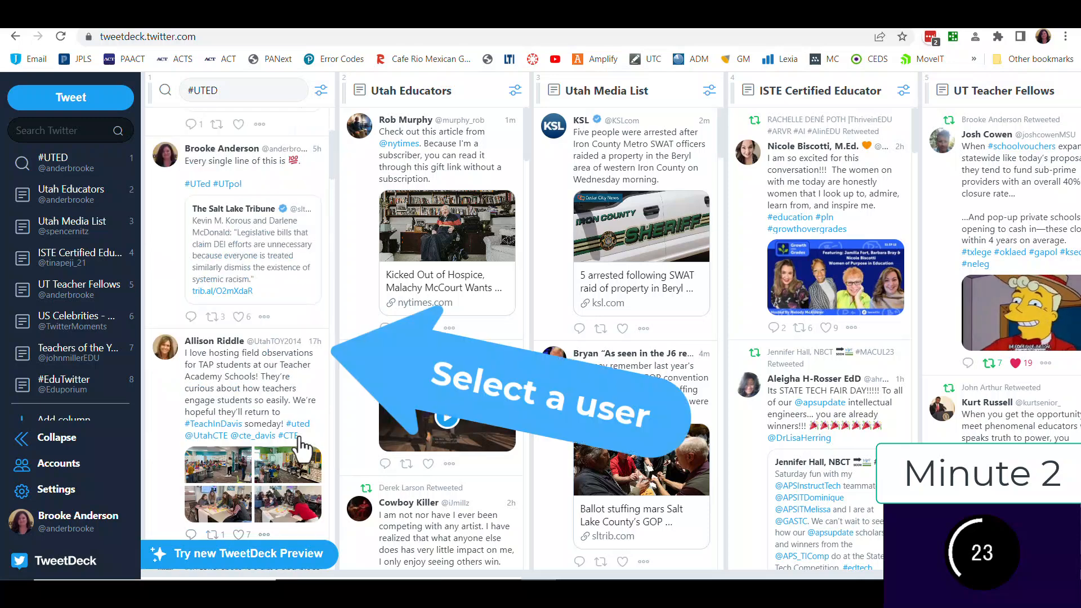
click(221, 341)
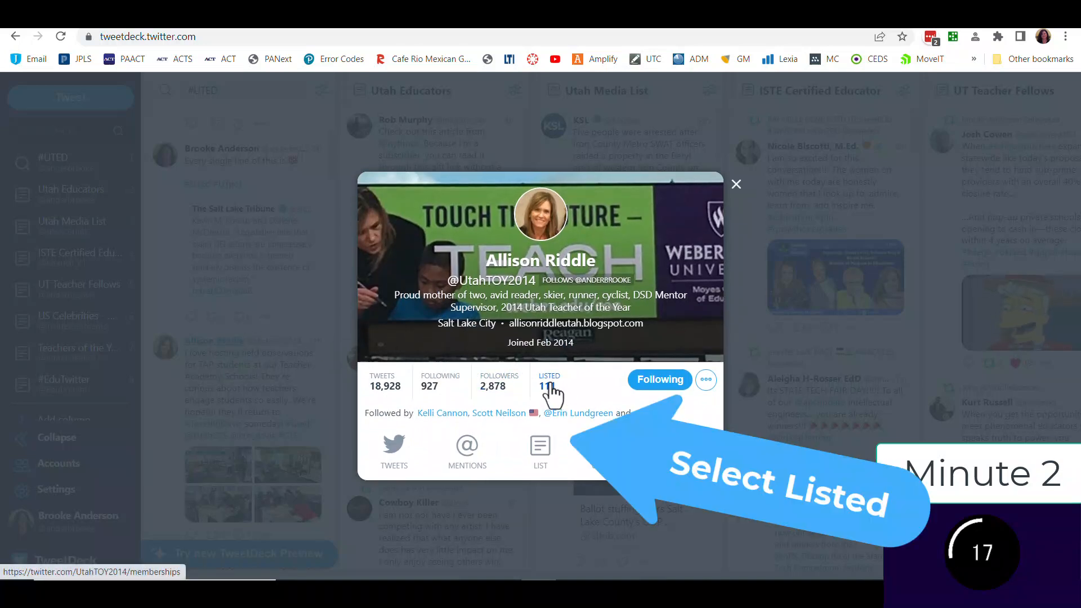
click(549, 386)
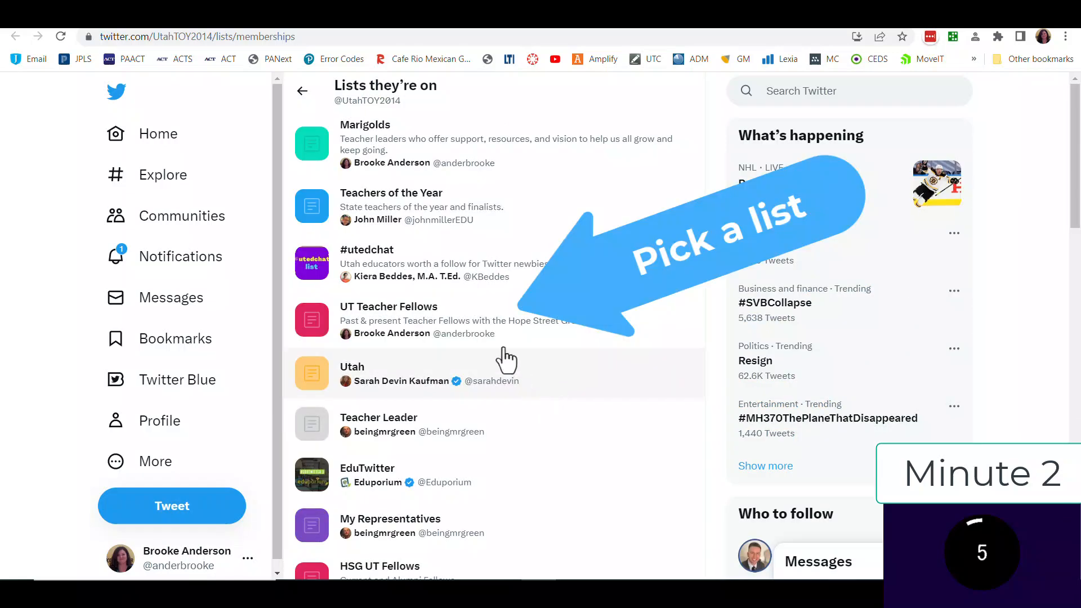
scroll(431, 240, down, 6)
click(427, 231)
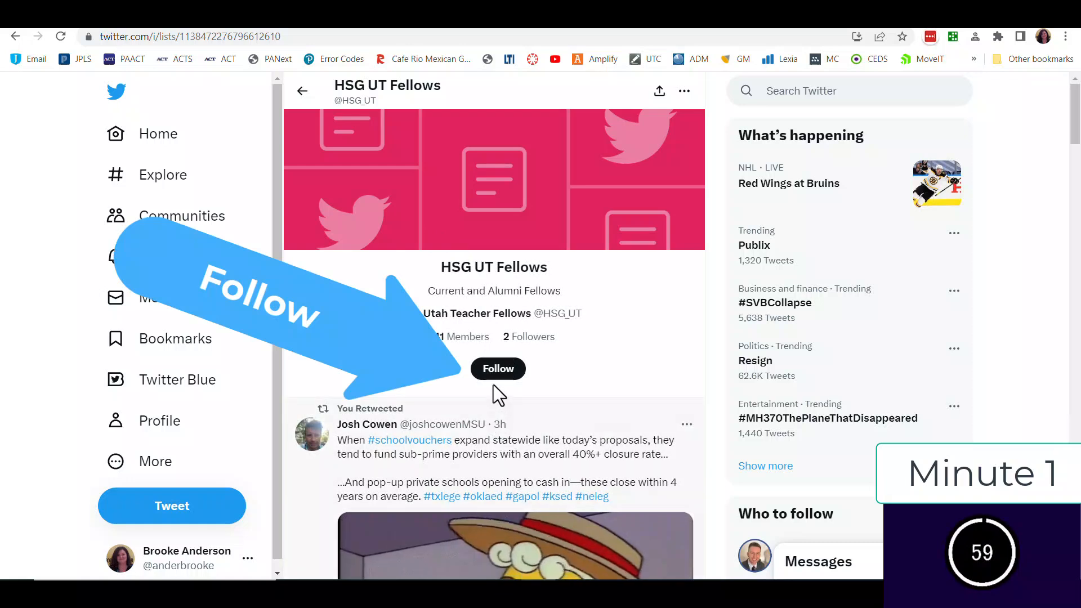
click(498, 369)
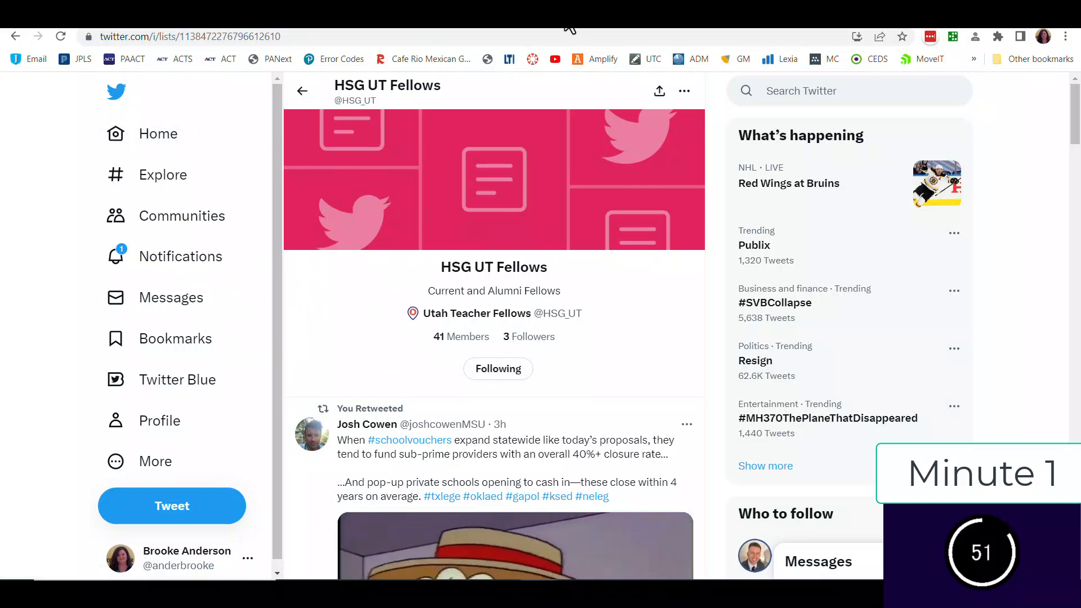
Return to TweetDeck, close the open profile and reload the page.
click(442, 18)
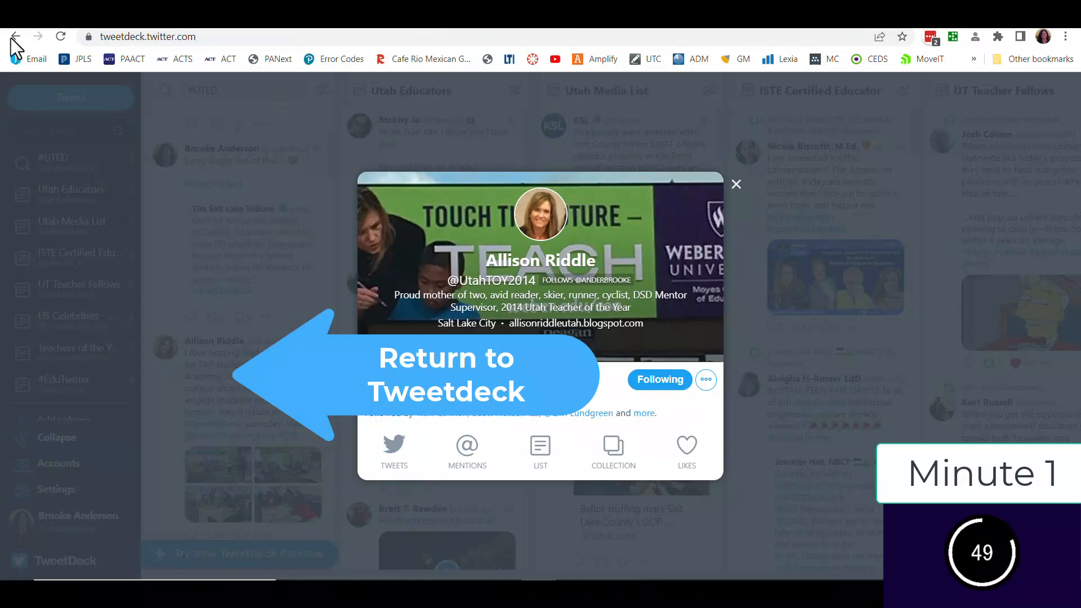
click(736, 184)
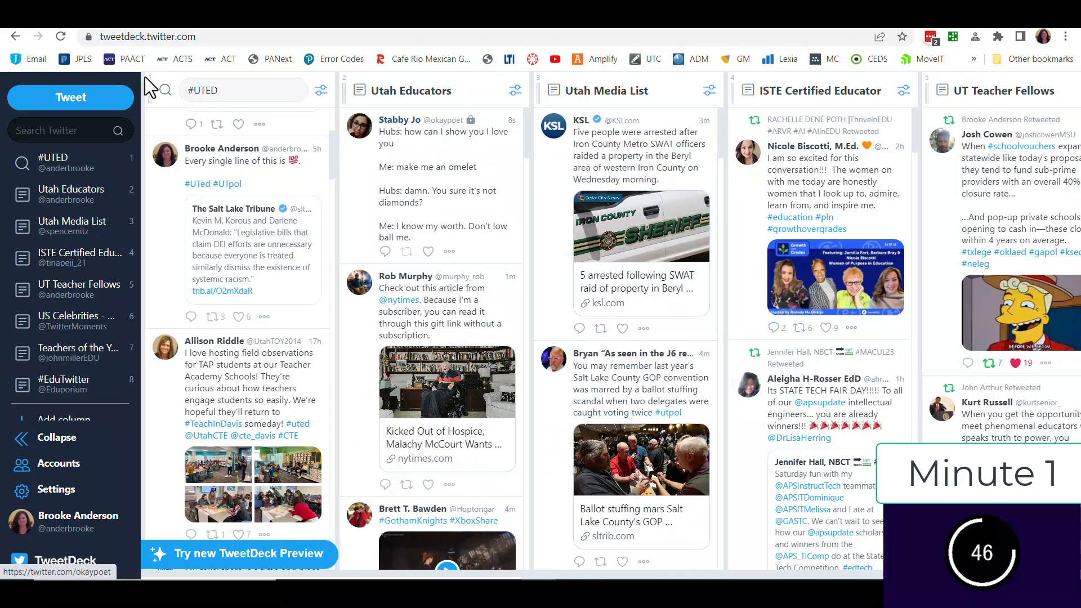
click(60, 36)
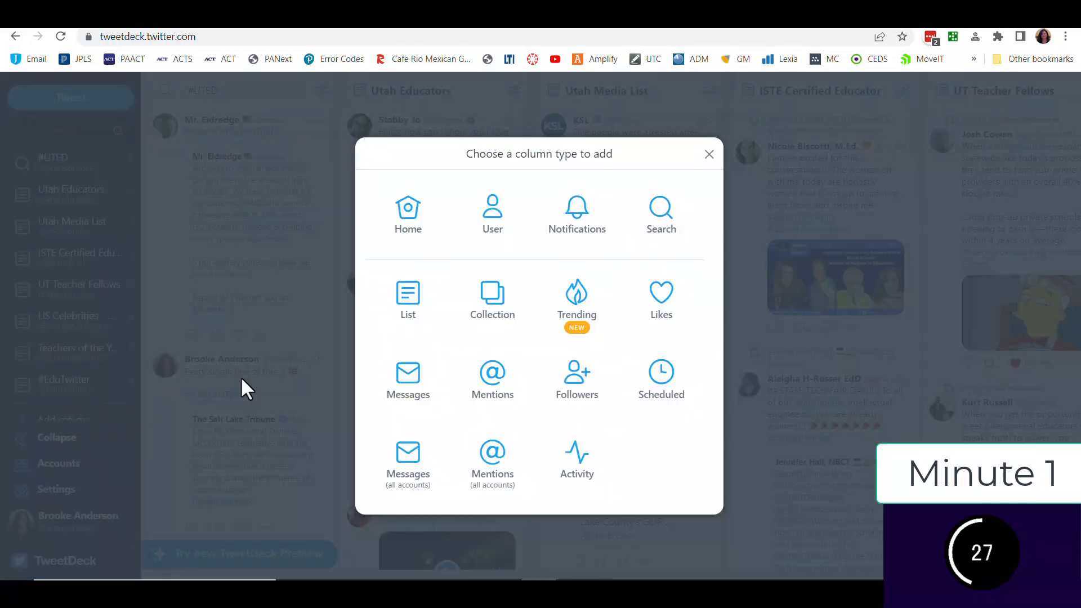
Add the subscribed HSG UT Fellows list as a column and close the column chooser.
click(421, 311)
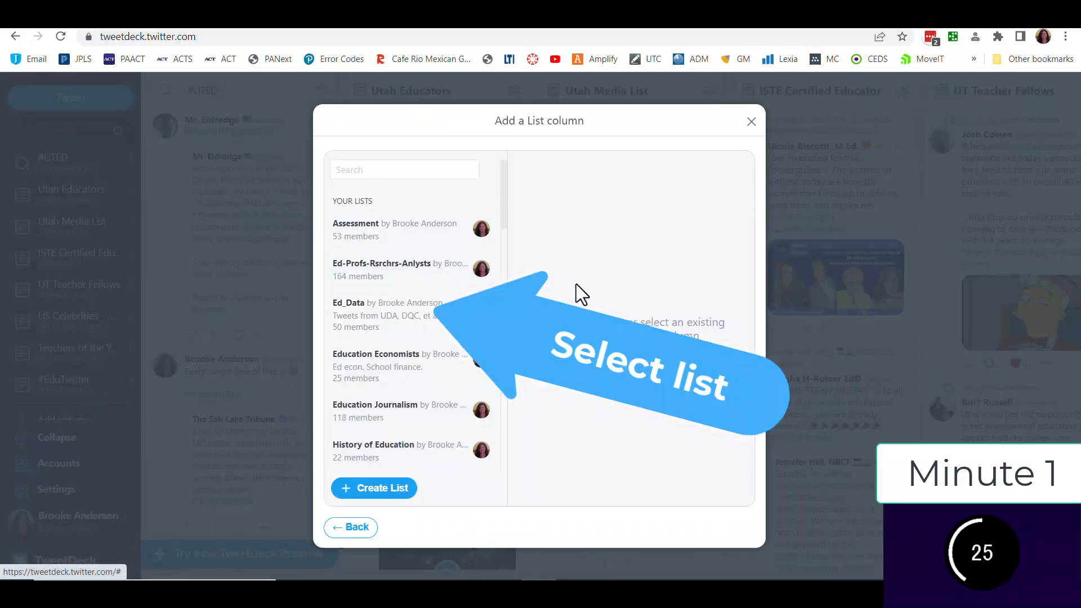
scroll(413, 330, down, 6)
scroll(418, 336, down, 10)
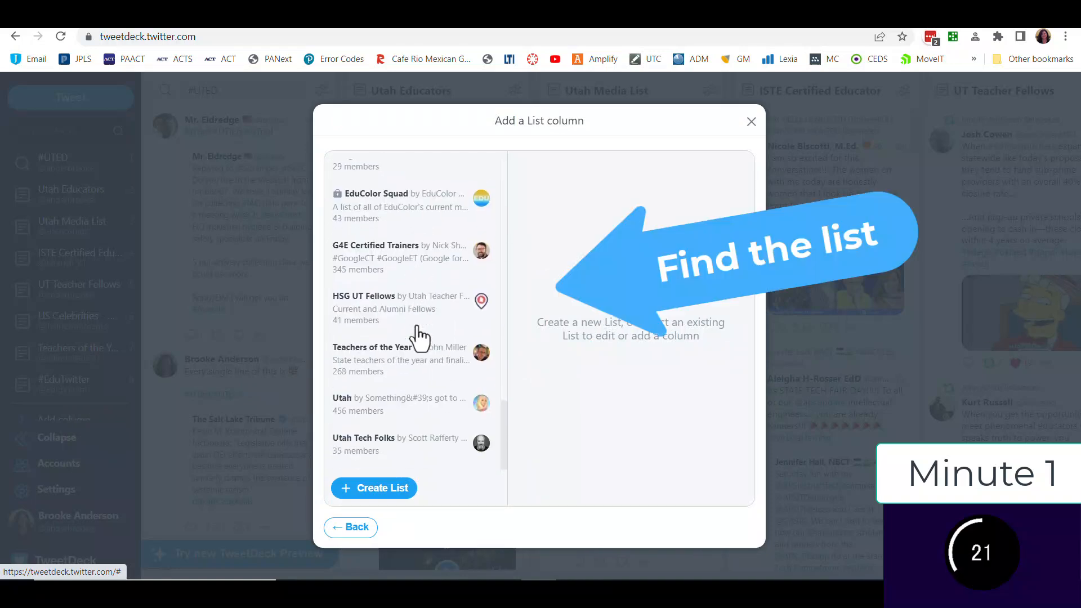
scroll(419, 337, up, 1)
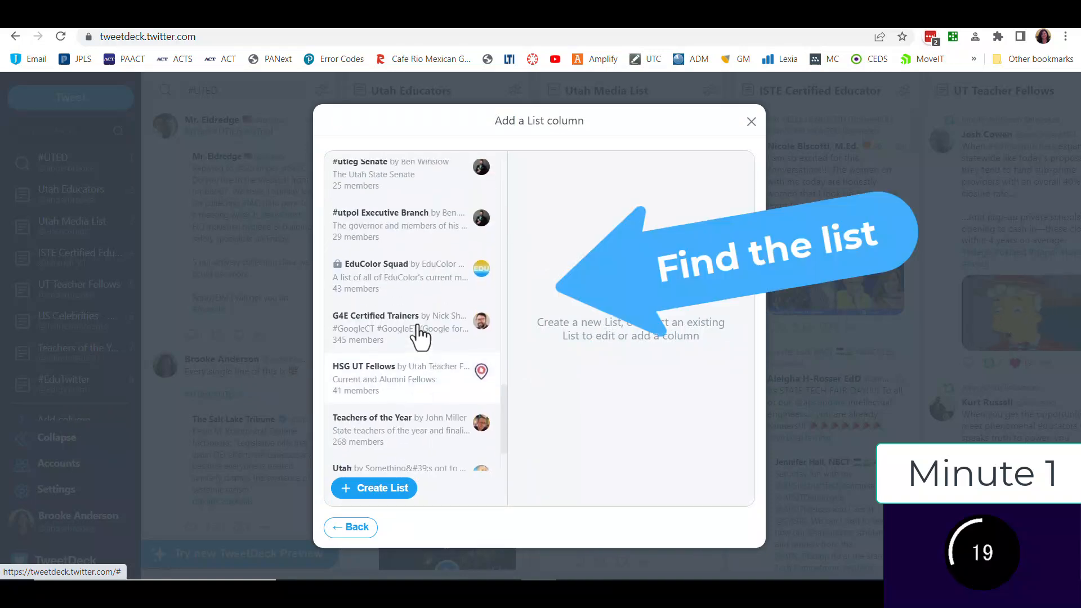
scroll(420, 336, up, 4)
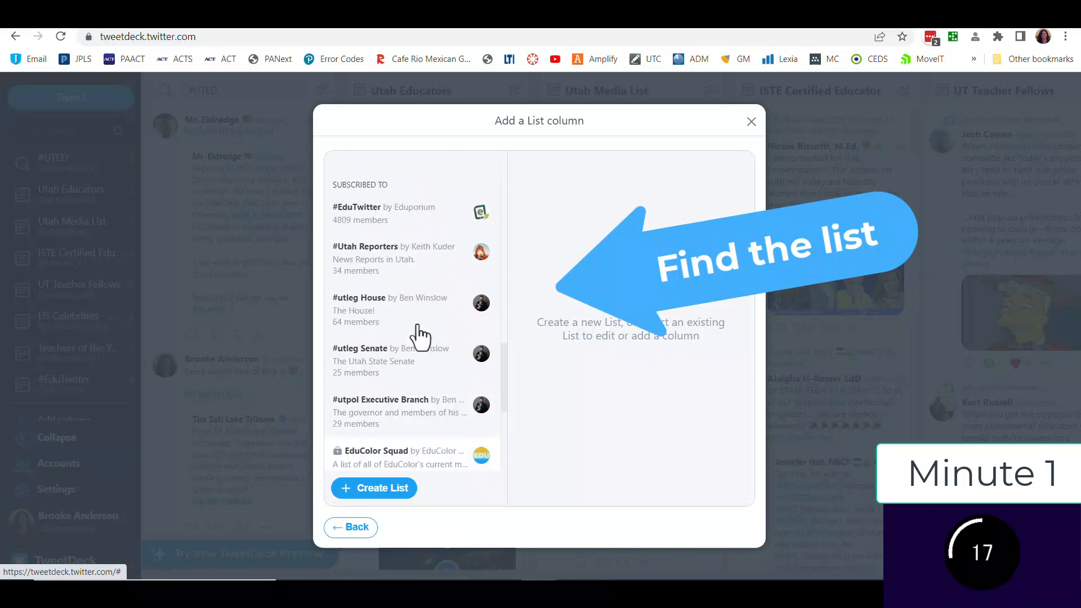
scroll(419, 336, up, 1)
scroll(420, 336, down, 5)
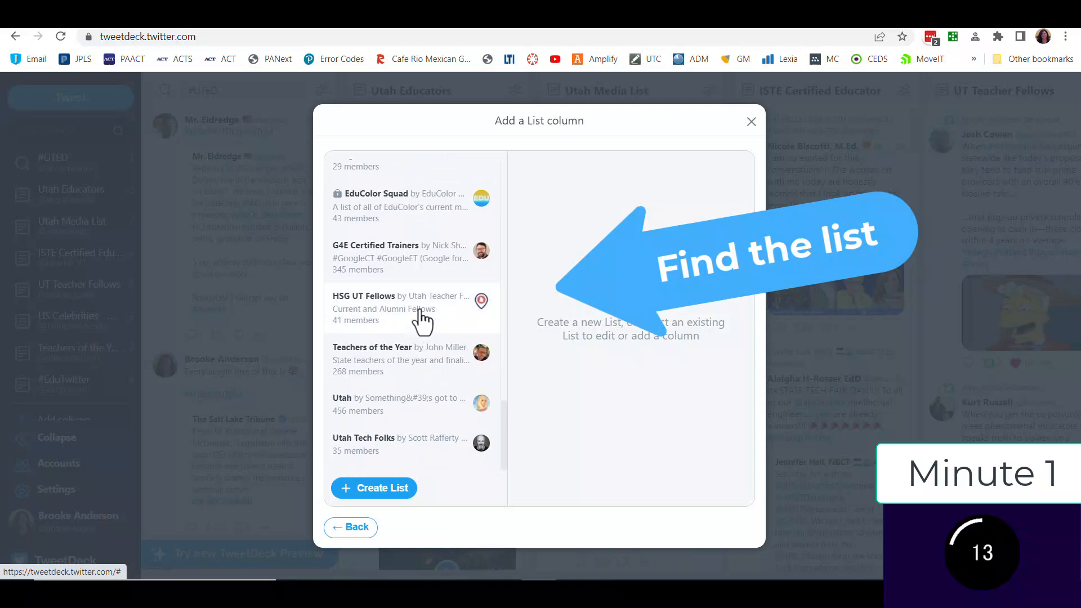
click(417, 327)
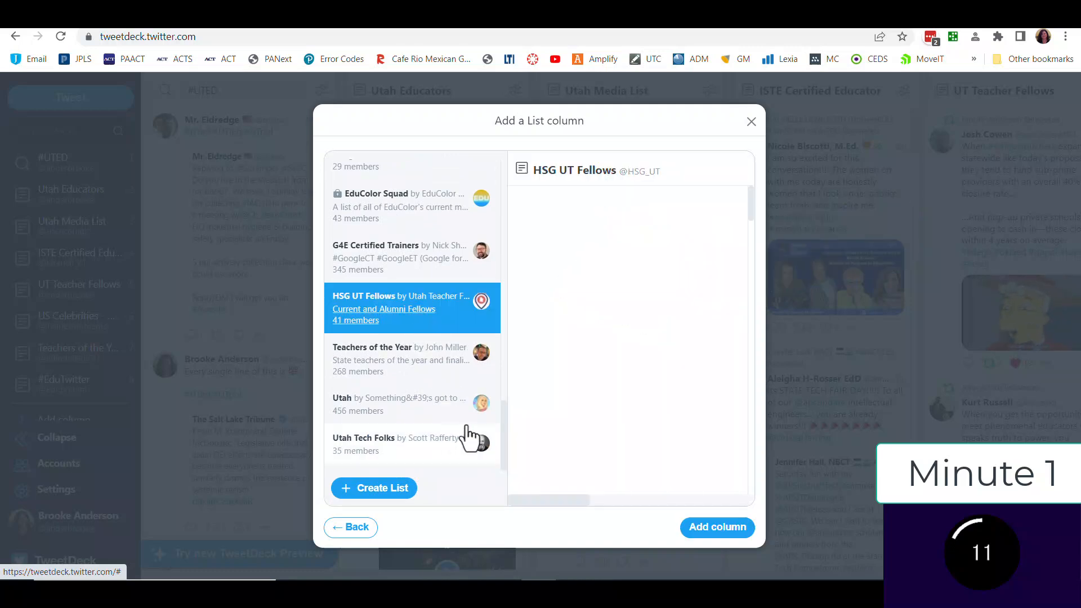
click(695, 532)
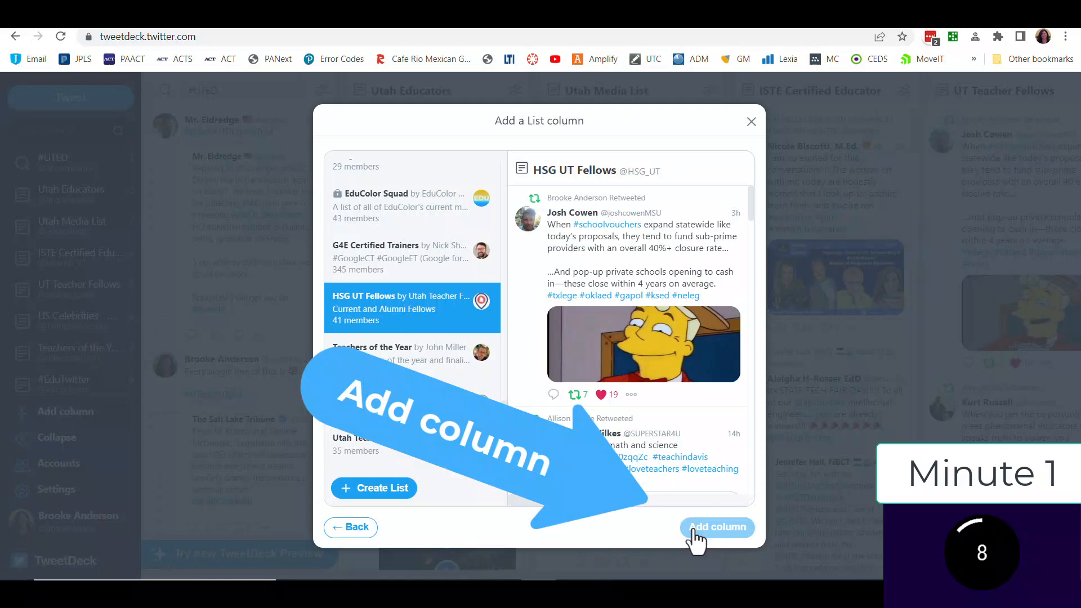
click(752, 123)
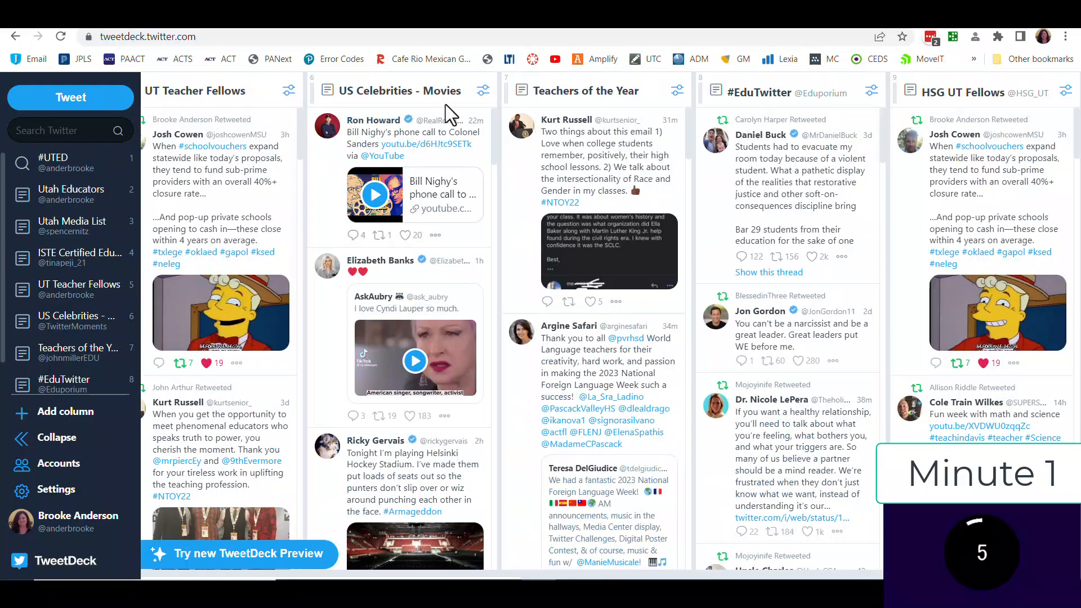
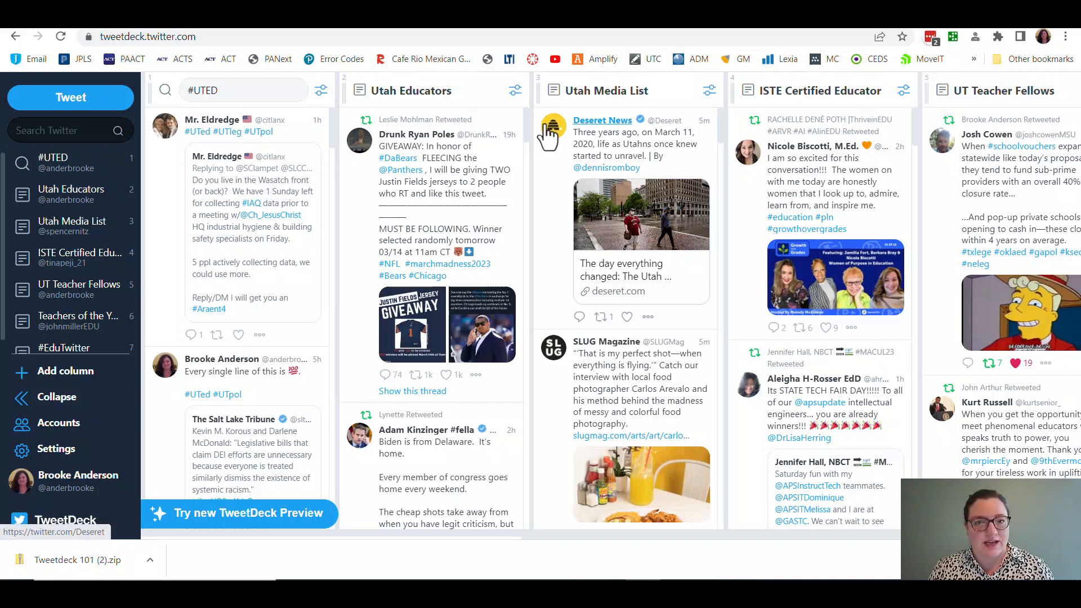
Reorder the columns so Utah Media List comes before Utah Educators and #UTED follows Teachers of the Year.
drag(539, 91, 338, 101)
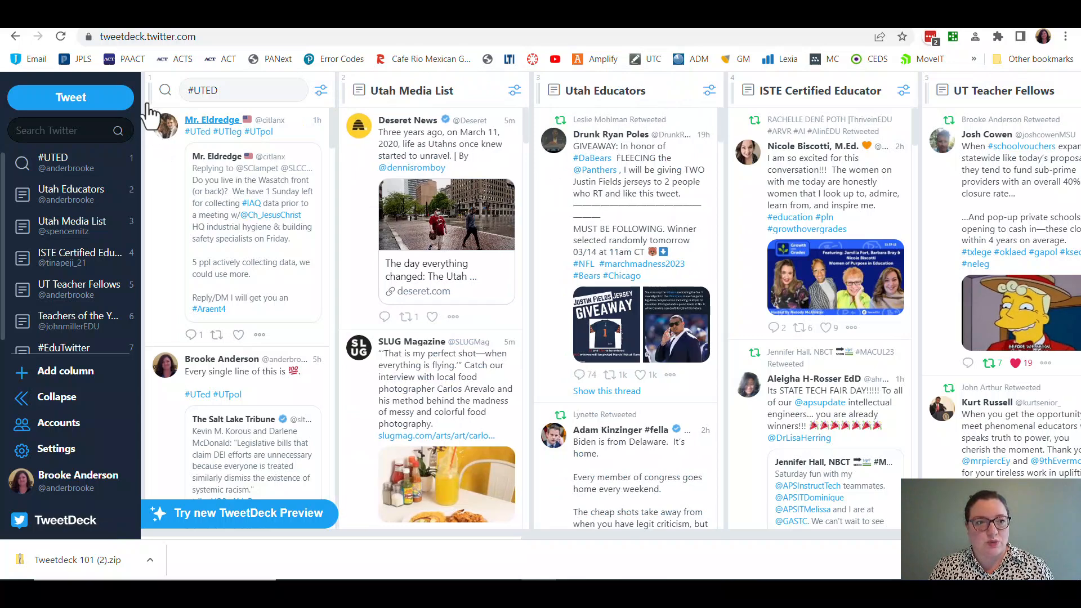
drag(793, 144, 919, 107)
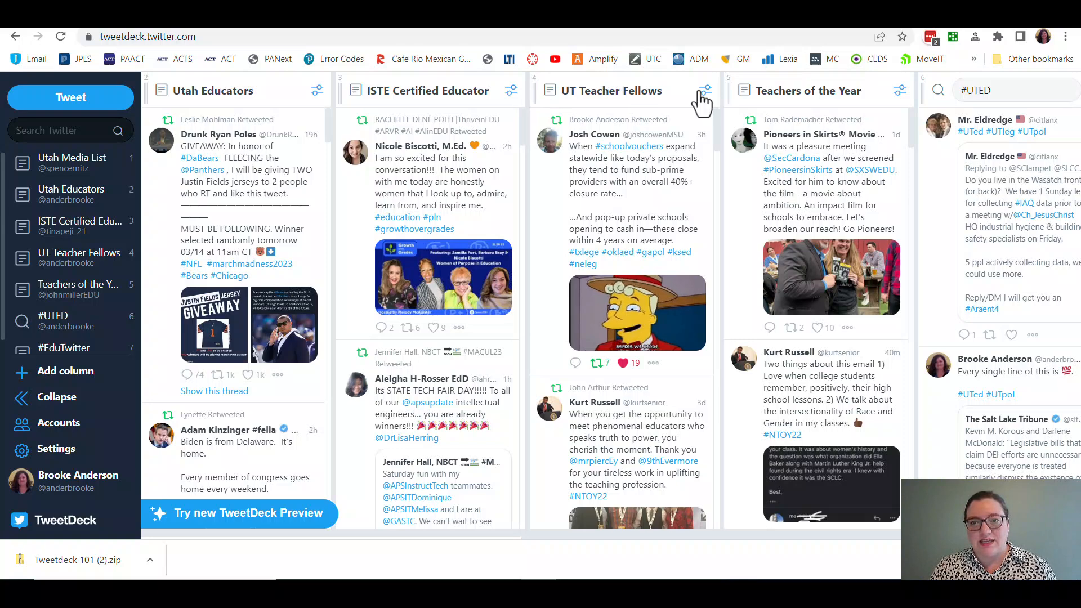
Clear the tweets from the UT Teacher Fellows column and show its sharing options.
click(704, 95)
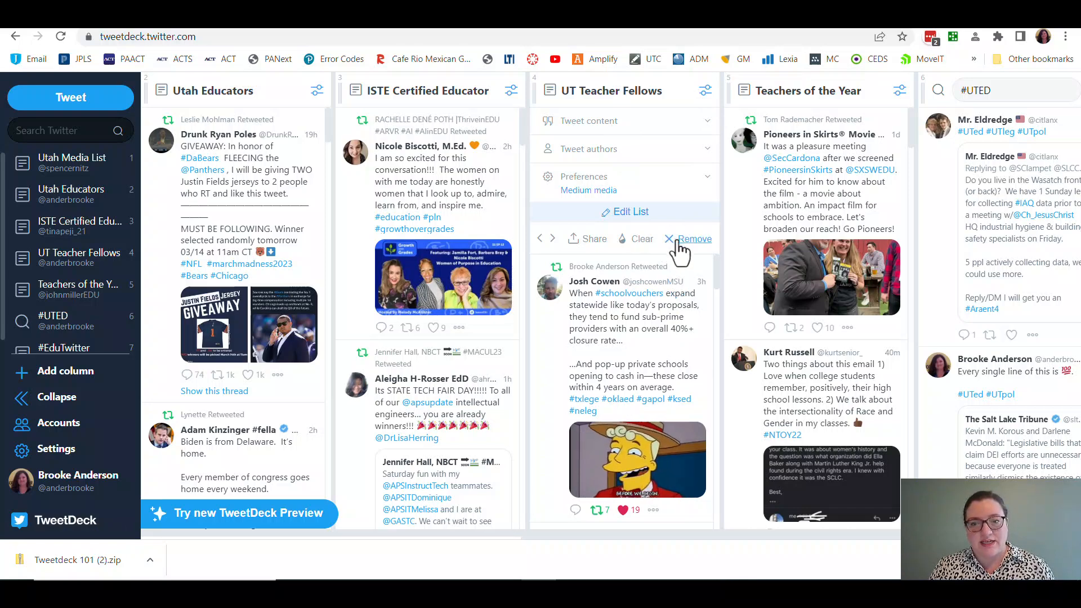
click(642, 240)
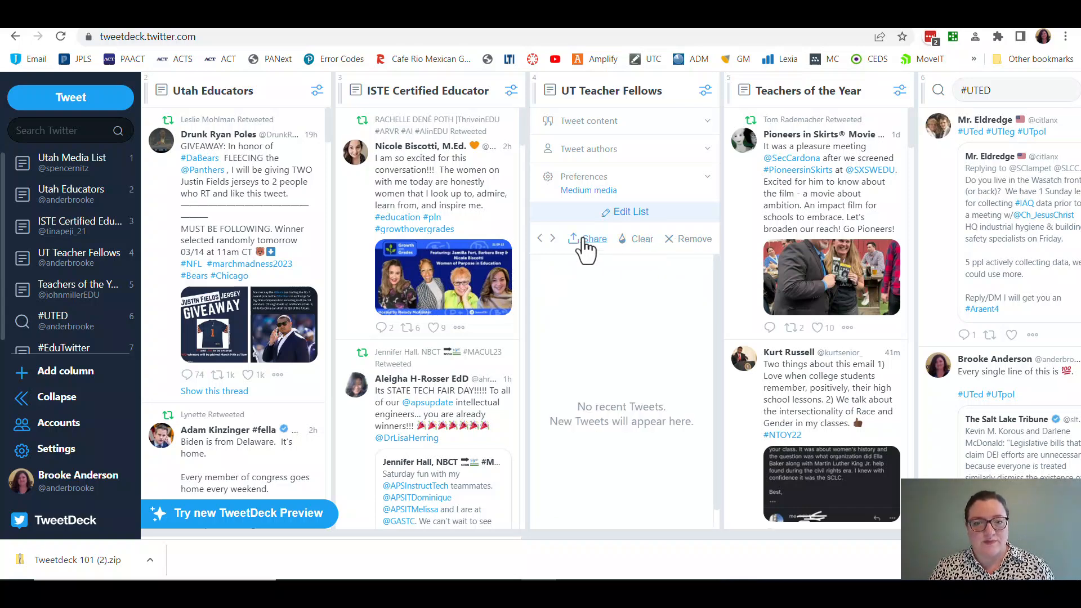
click(587, 240)
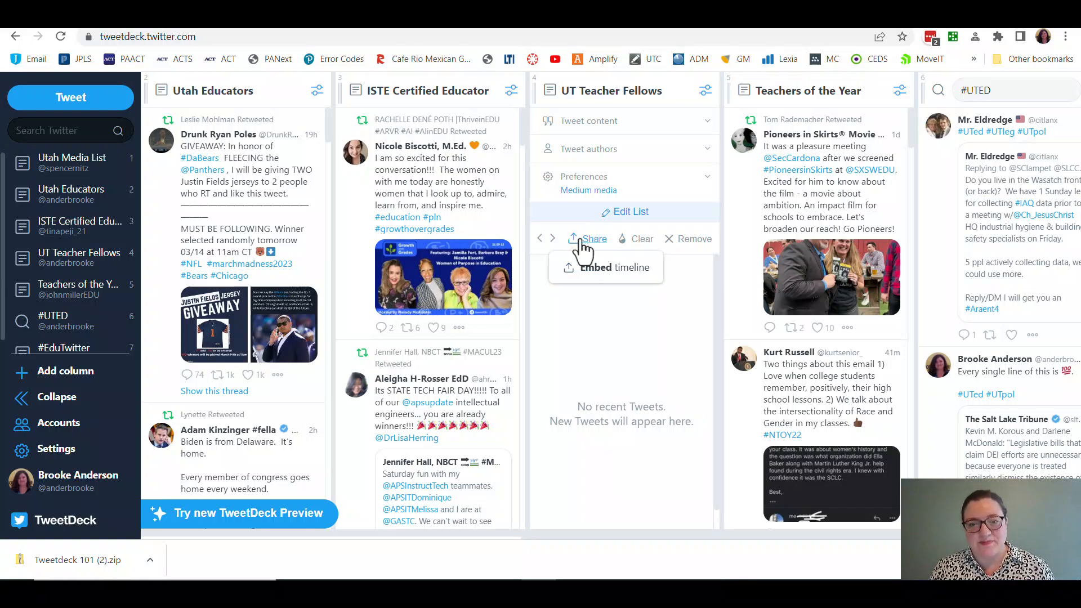
click(615, 305)
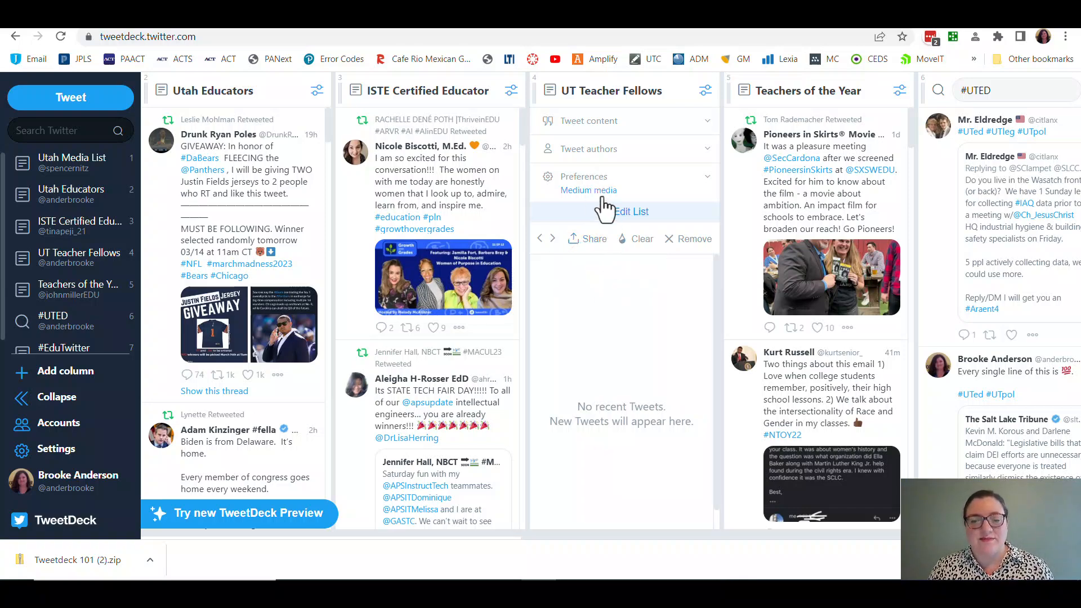
Try the Small, Hidden and Large media preview sizes in the UT Teacher Fellows column preferences.
click(610, 179)
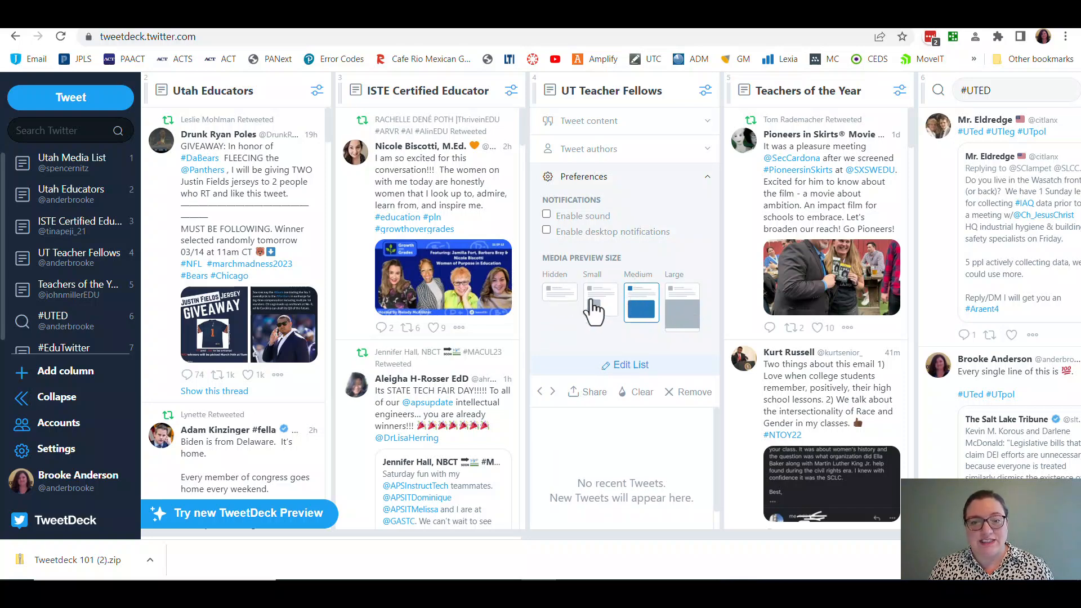
click(593, 295)
click(563, 295)
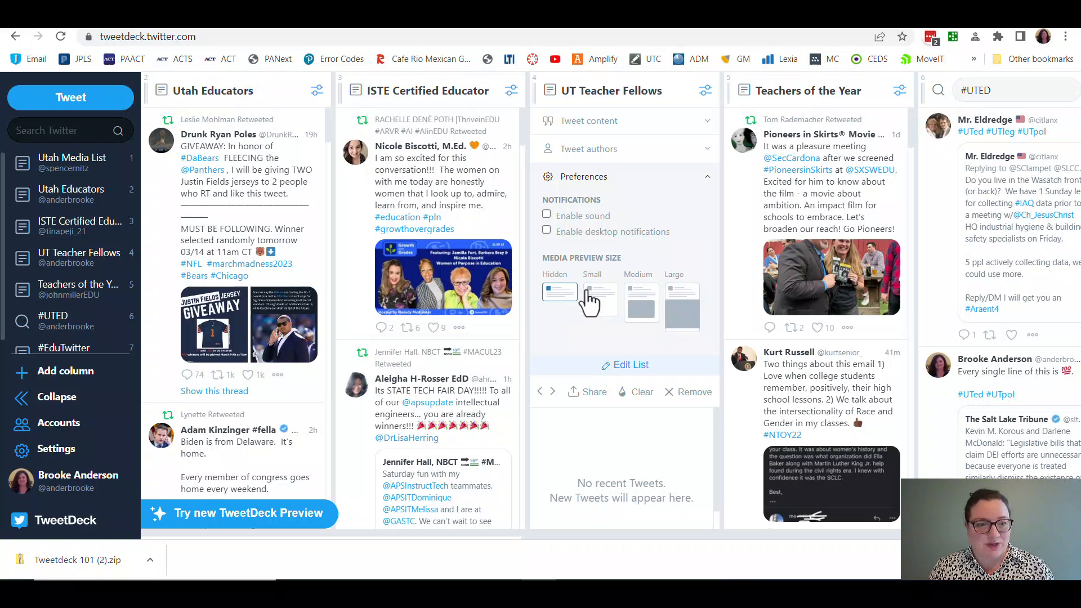
click(682, 304)
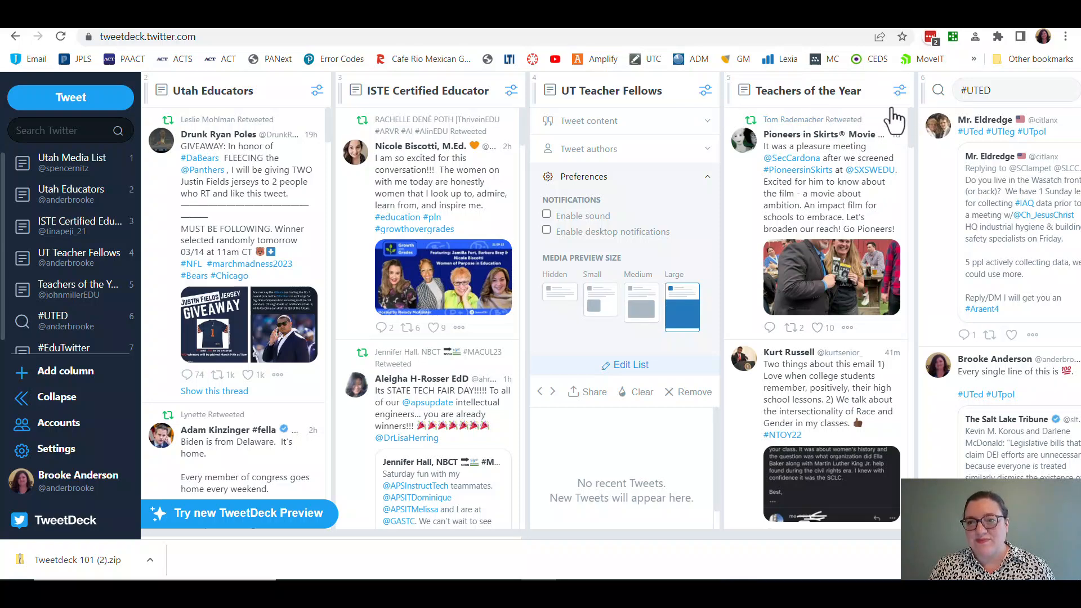
Set the Teachers of the Year column's media preview size to Large and look through its tweets.
click(893, 91)
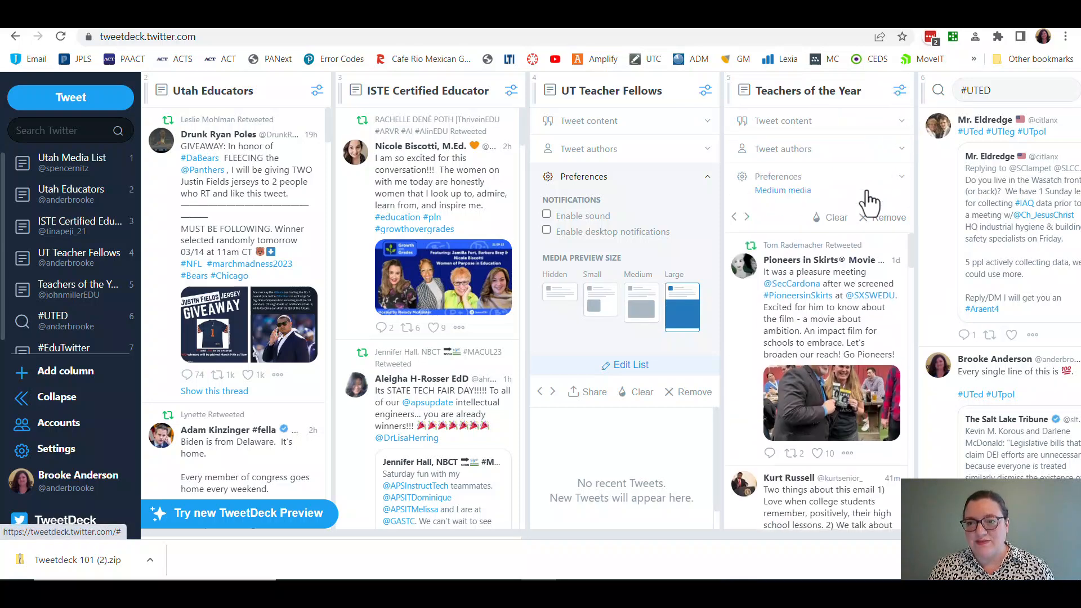
click(825, 179)
click(876, 304)
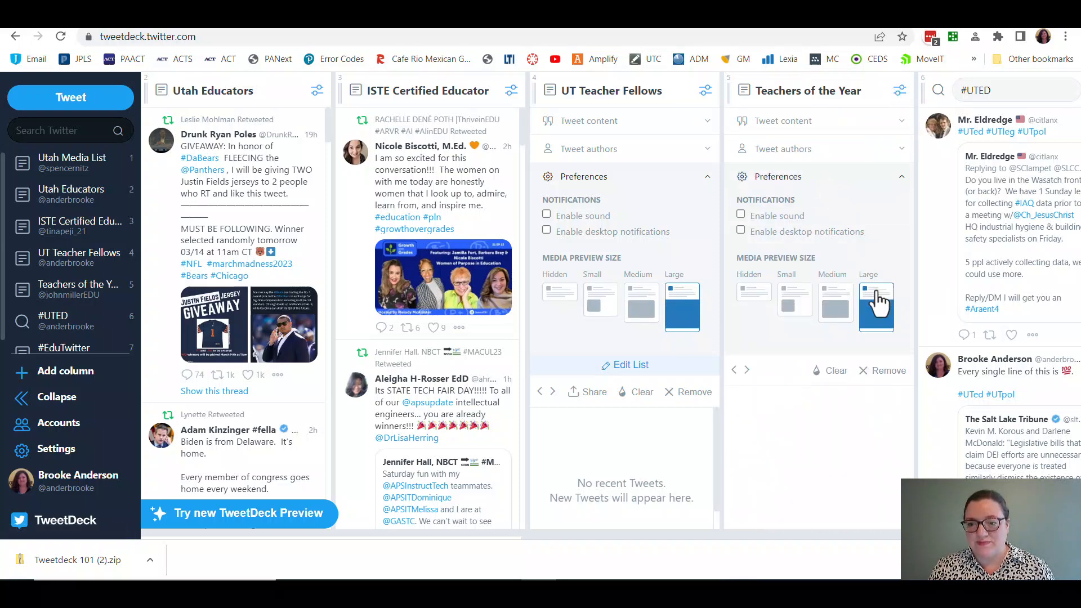
click(899, 91)
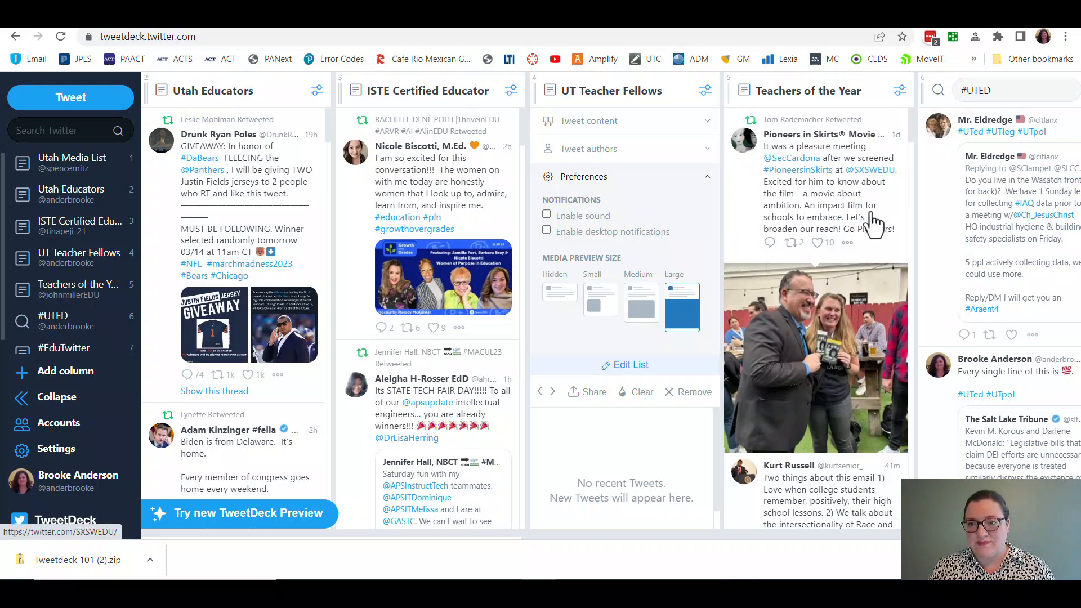
scroll(869, 224, down, 5)
scroll(873, 219, down, 2)
scroll(874, 222, up, 8)
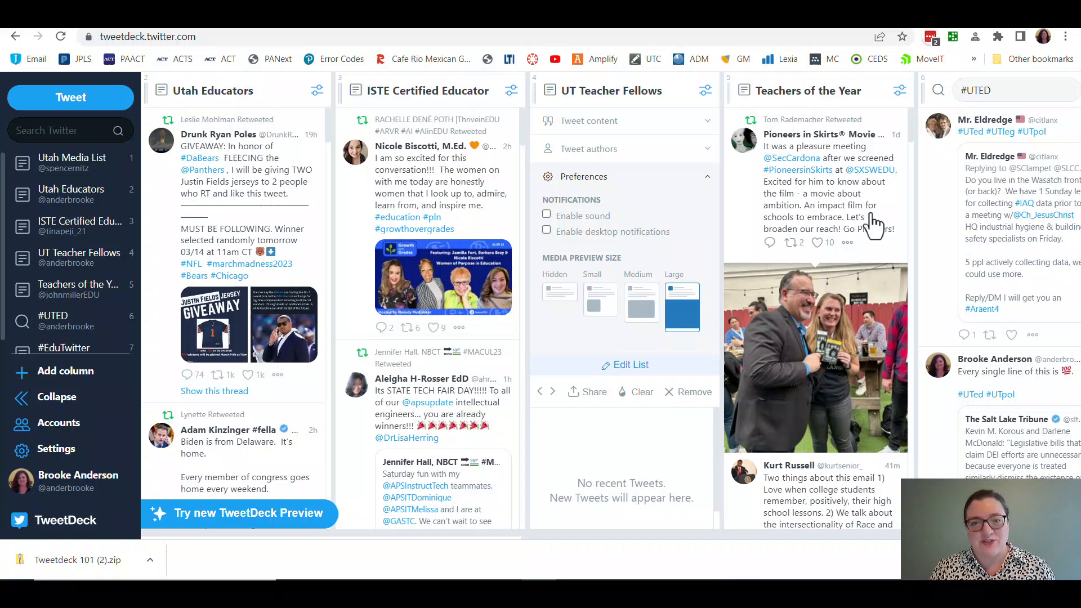
Set the UT Teacher Fellows column's media preview size to Medium.
click(639, 307)
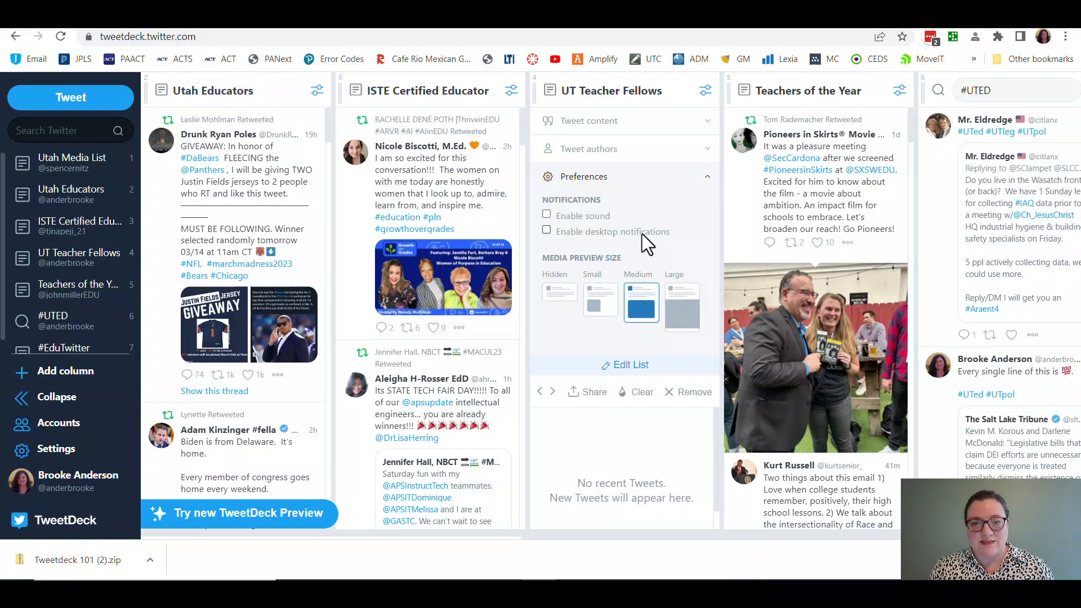
click(708, 186)
Show the tweet author filters of the UT Teacher Fellows column and the user choices for who tweets are by.
click(639, 155)
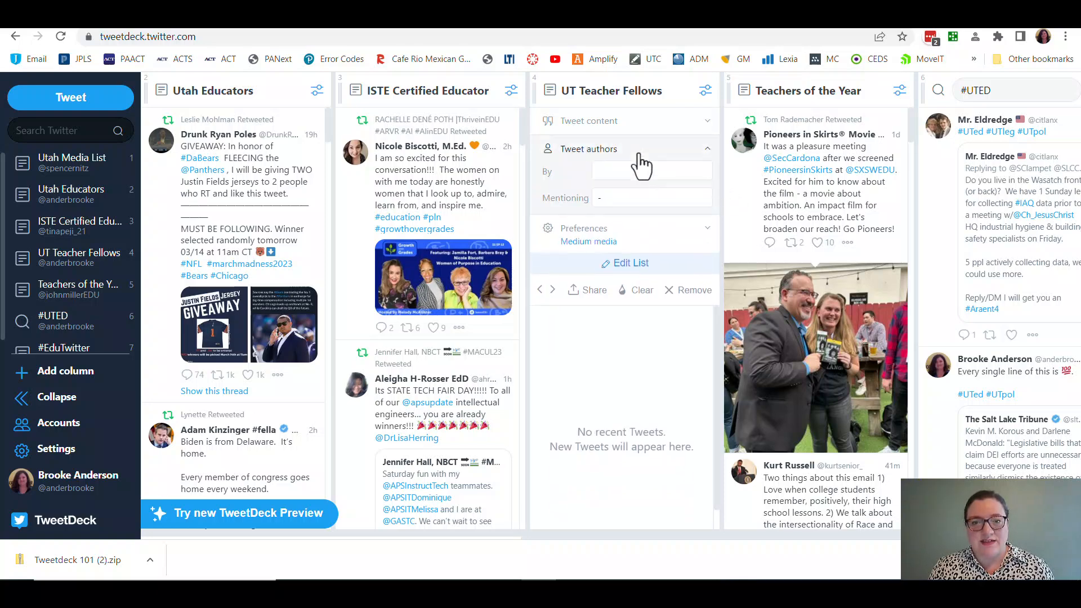
click(608, 195)
click(612, 169)
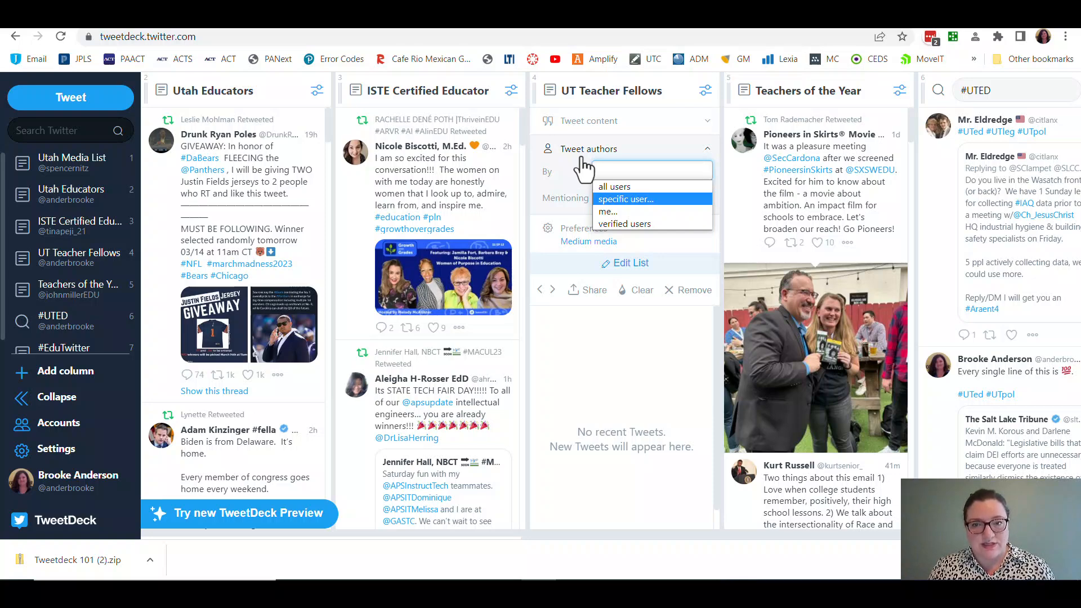
Filter the Teachers of the Year column to tweets by verified users and look through the filtered tweets.
click(900, 91)
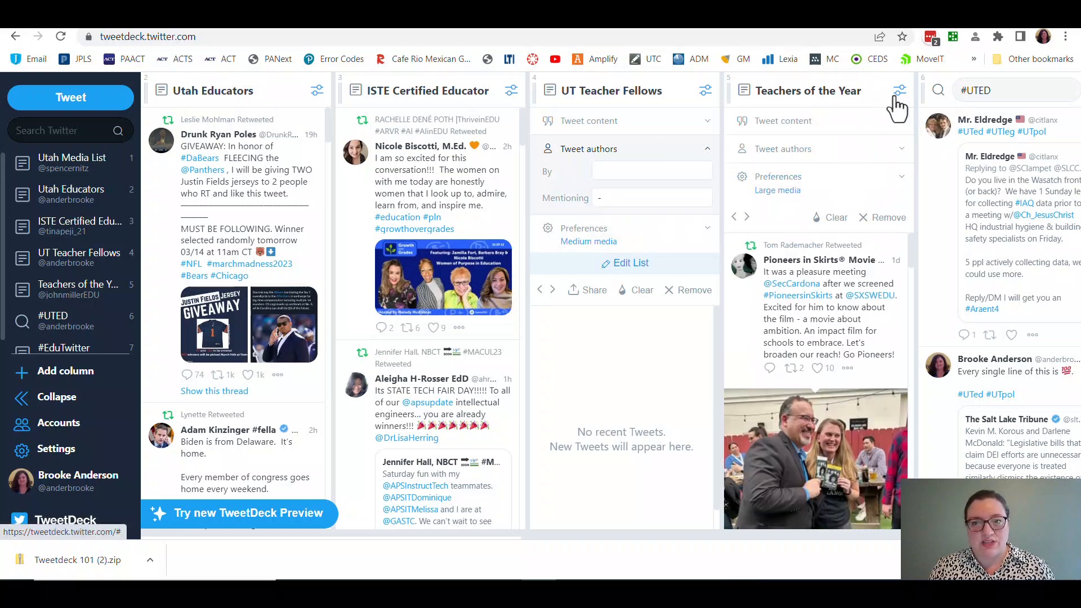
click(816, 149)
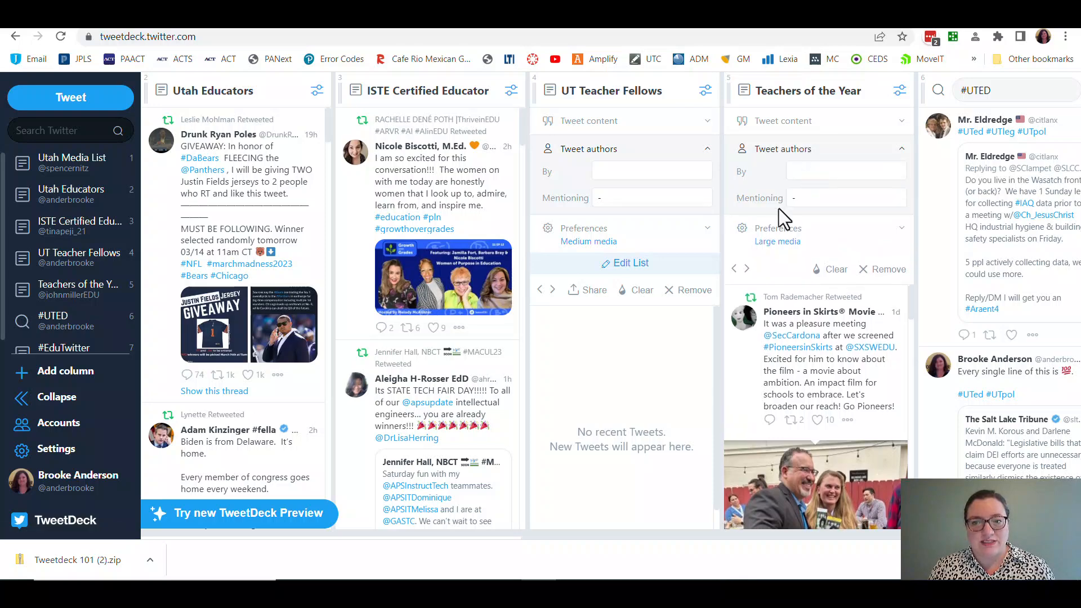
click(809, 171)
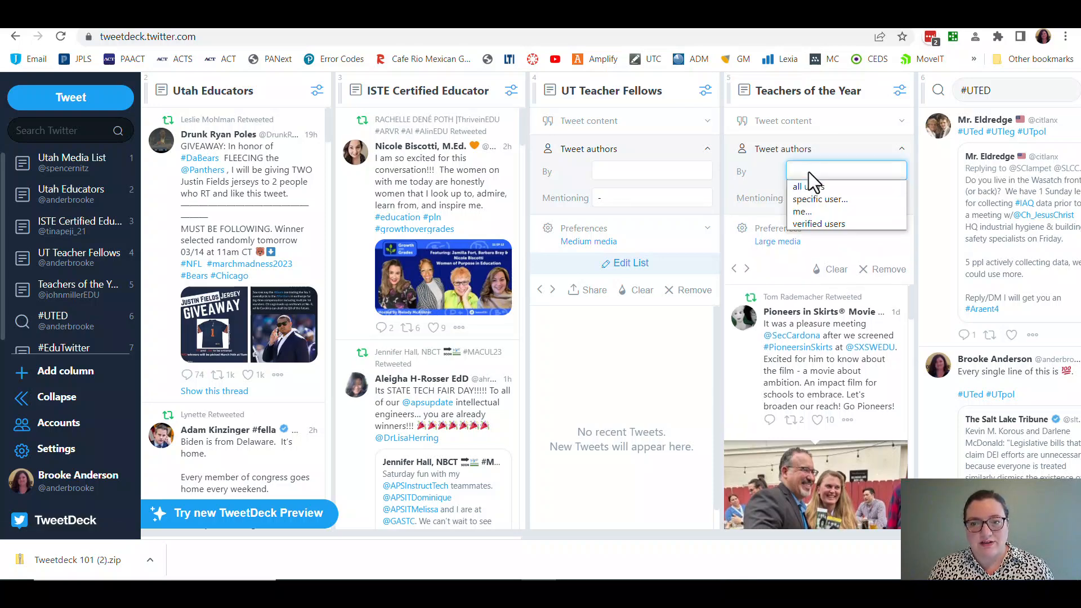
click(812, 224)
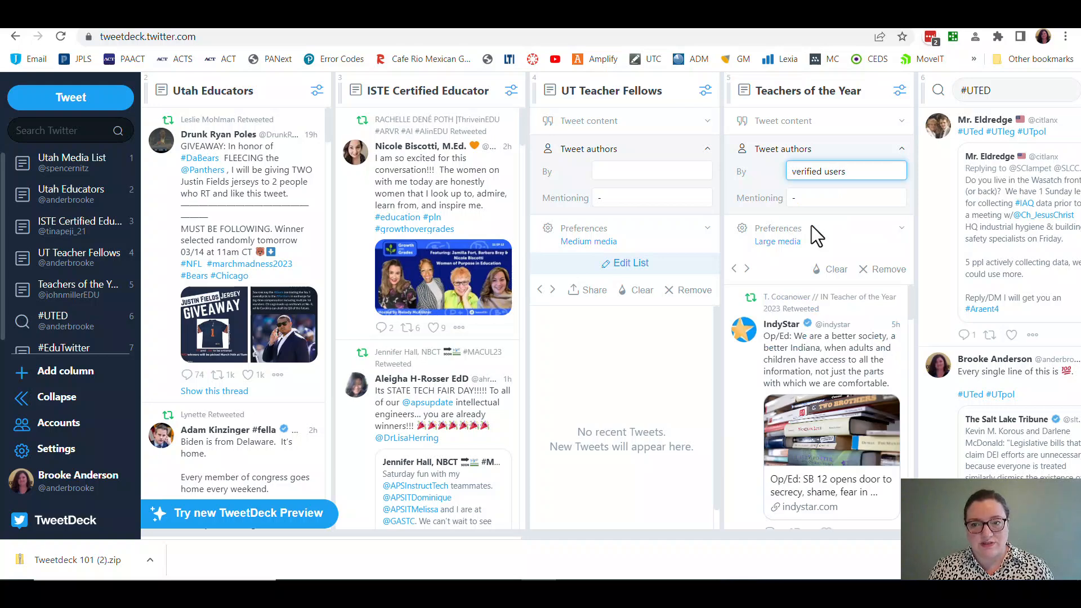
scroll(810, 373, down, 4)
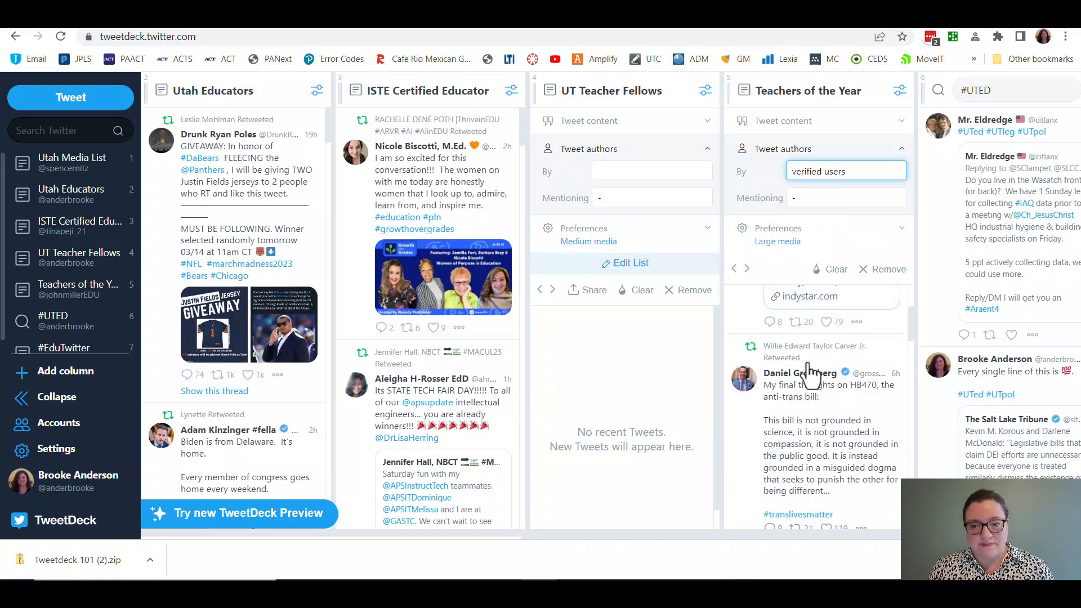
scroll(811, 372, up, 4)
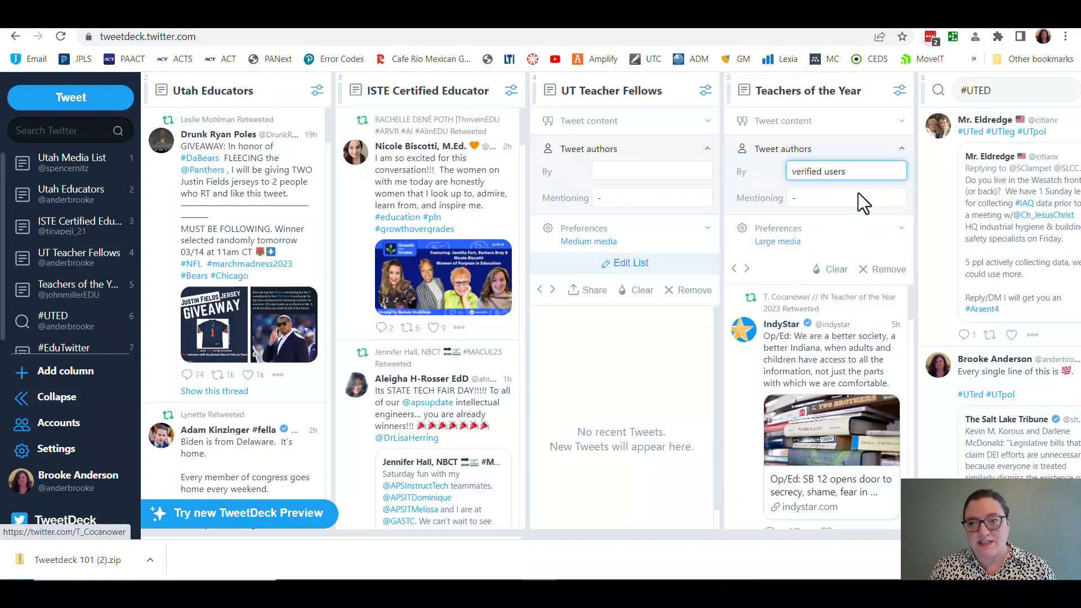
click(863, 177)
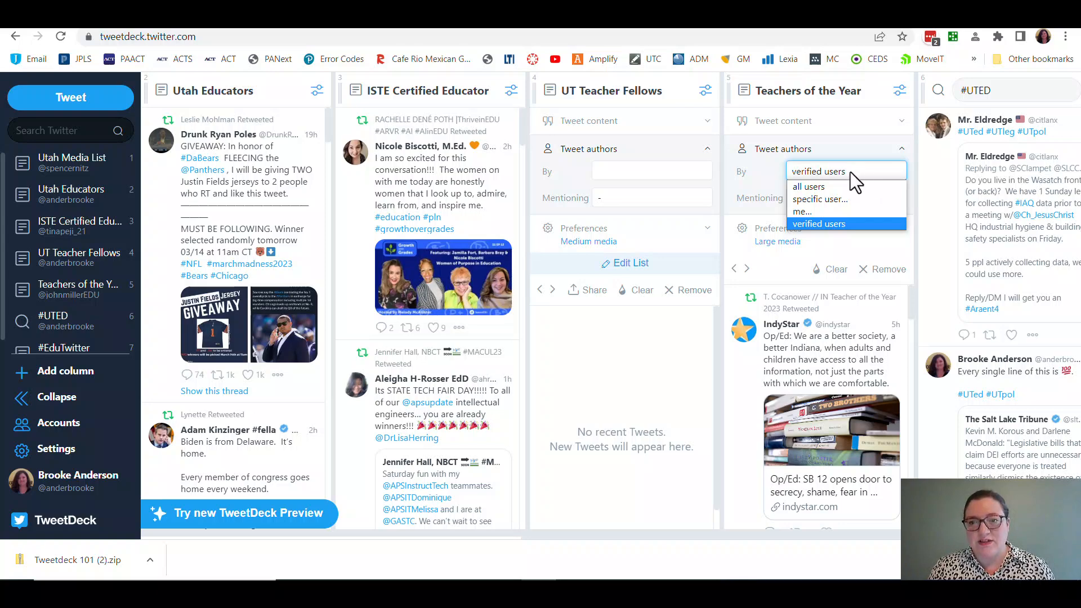
click(903, 160)
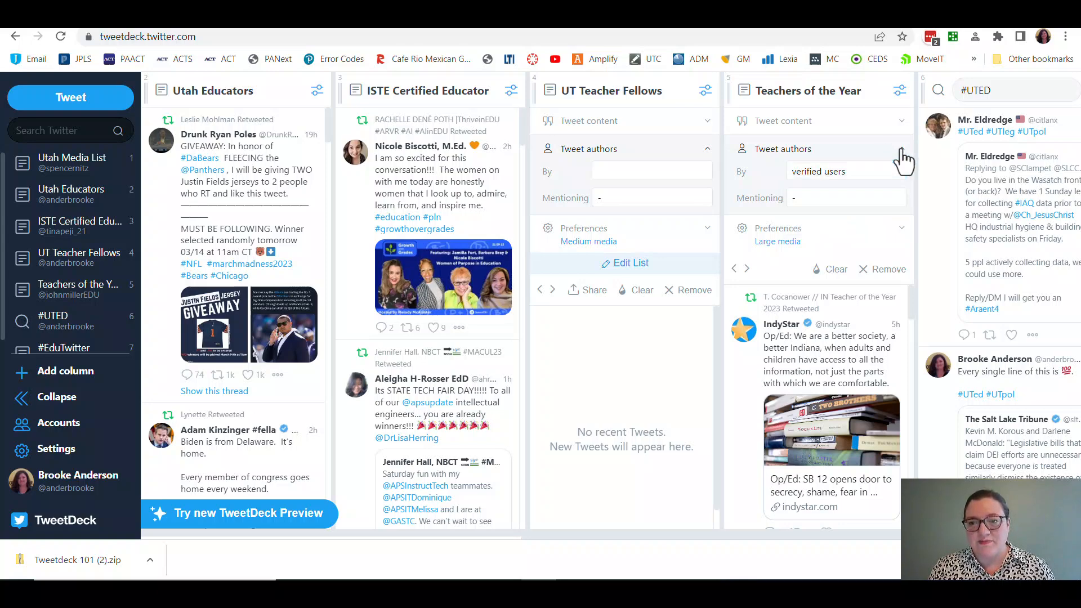
click(901, 151)
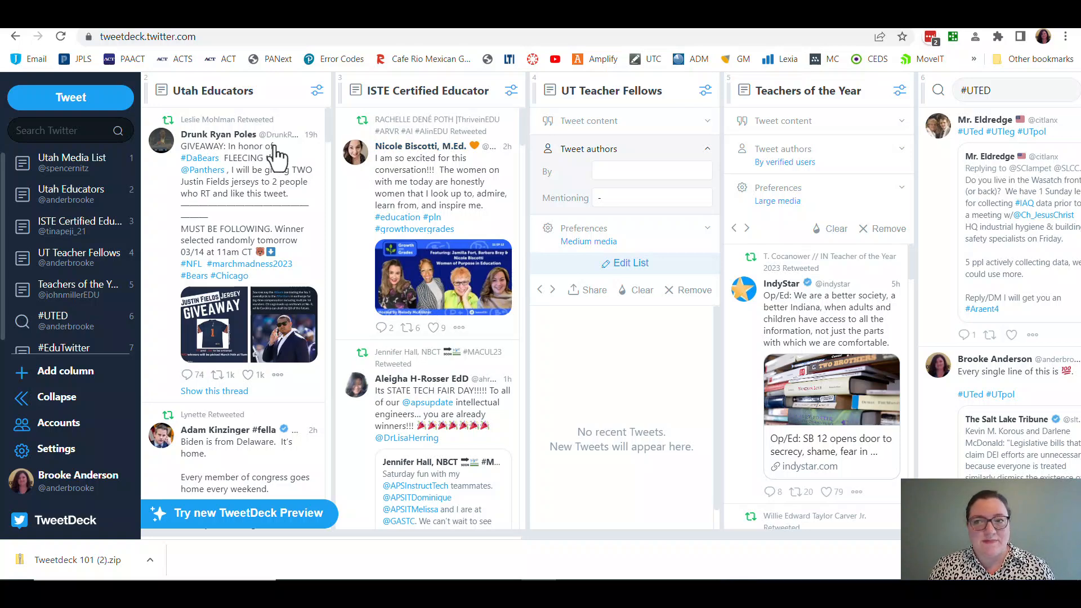
Filter the #UTED column to tweets mentioning the account owner with the "me..." option.
drag(502, 533, 664, 535)
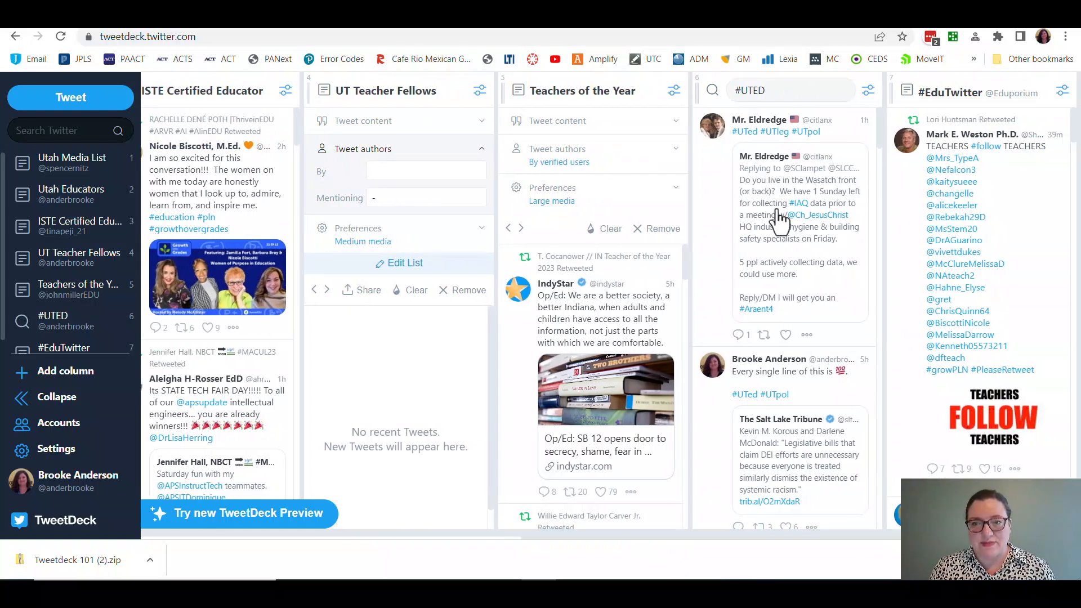
click(868, 90)
click(752, 191)
click(790, 238)
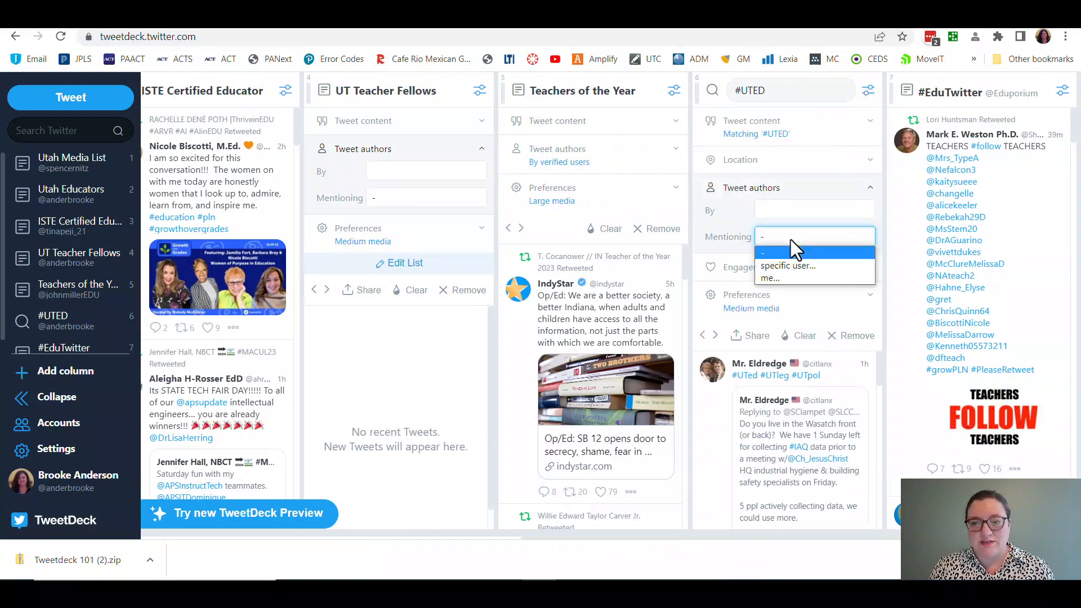
click(779, 277)
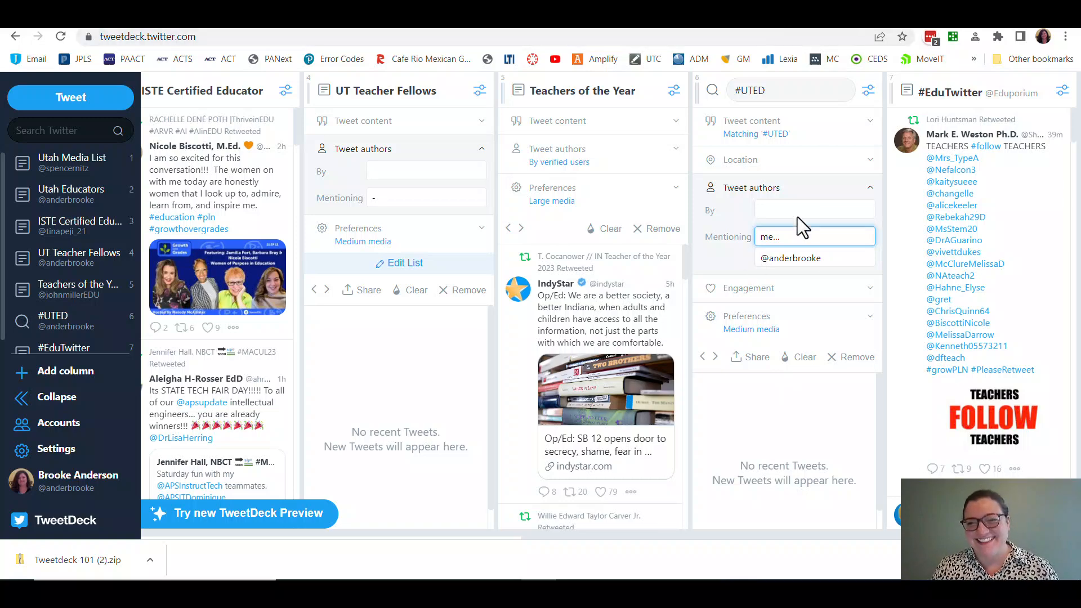
click(870, 194)
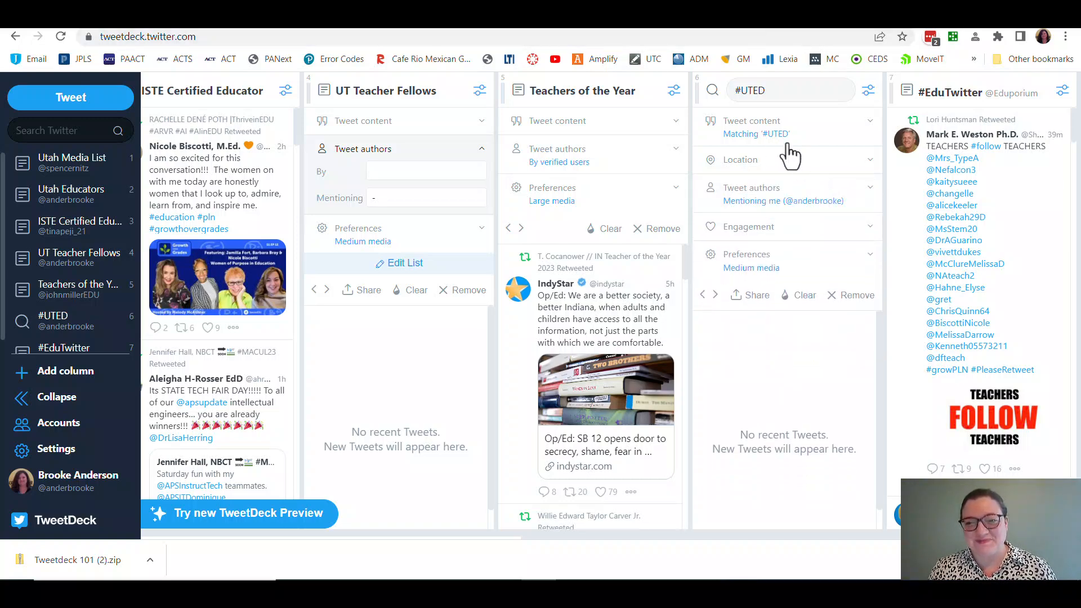
Limit the #UTED column to tweets geo-tagged near Salt Lake City, UT.
click(773, 161)
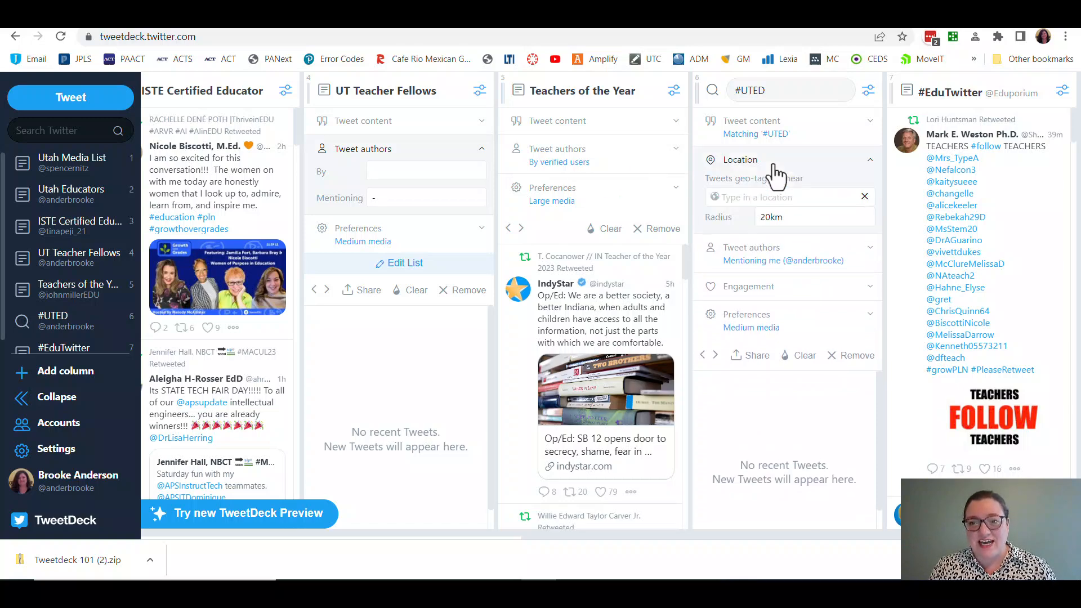
click(754, 197)
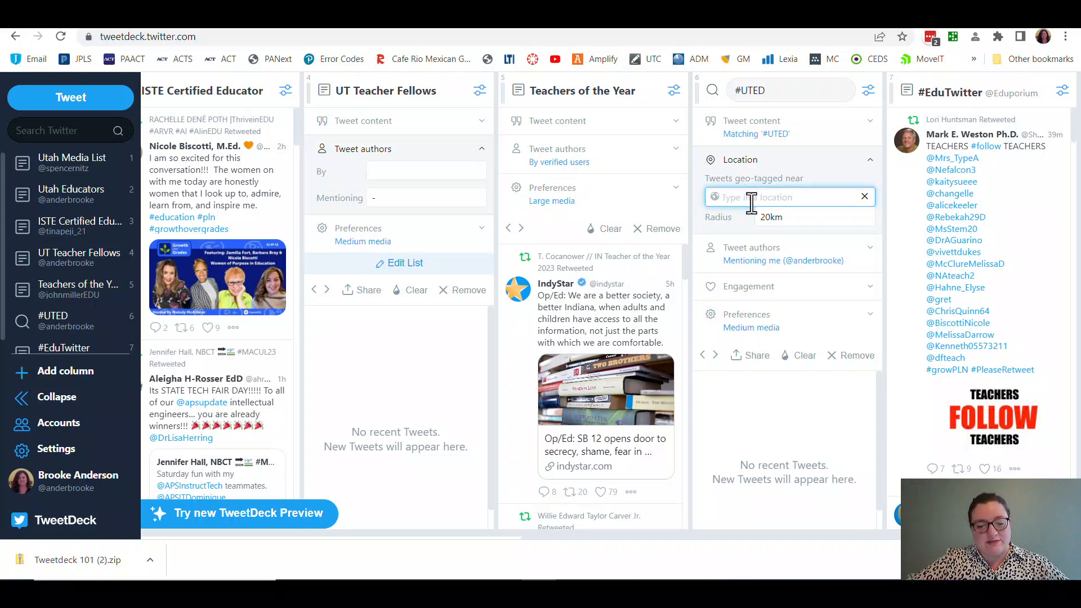
text(Utah)
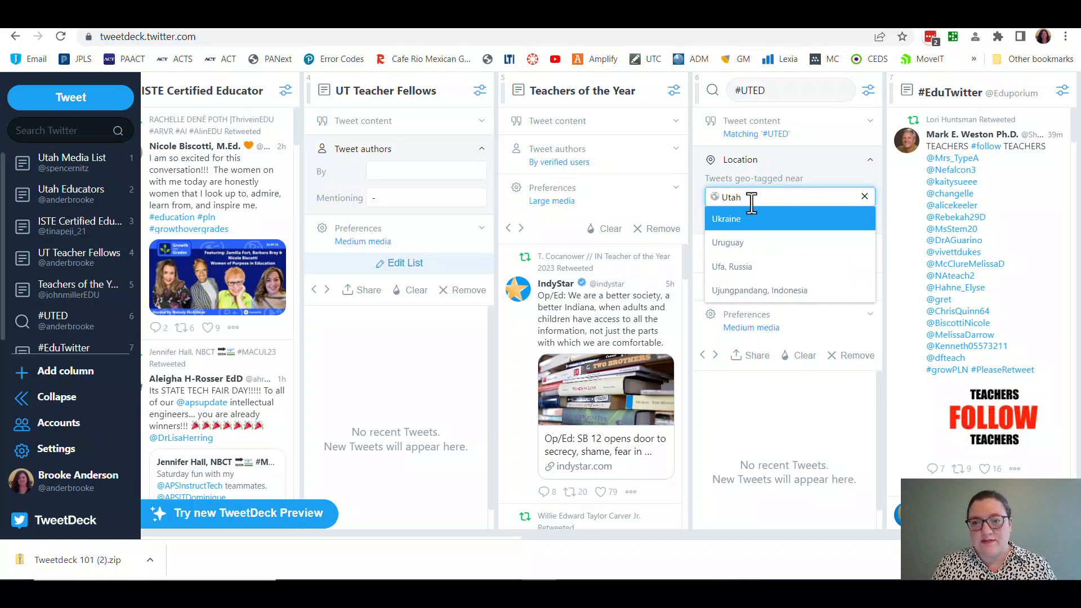
key(BackSpace)
key(BackSpace)
text(Salt Lake)
text(ke)
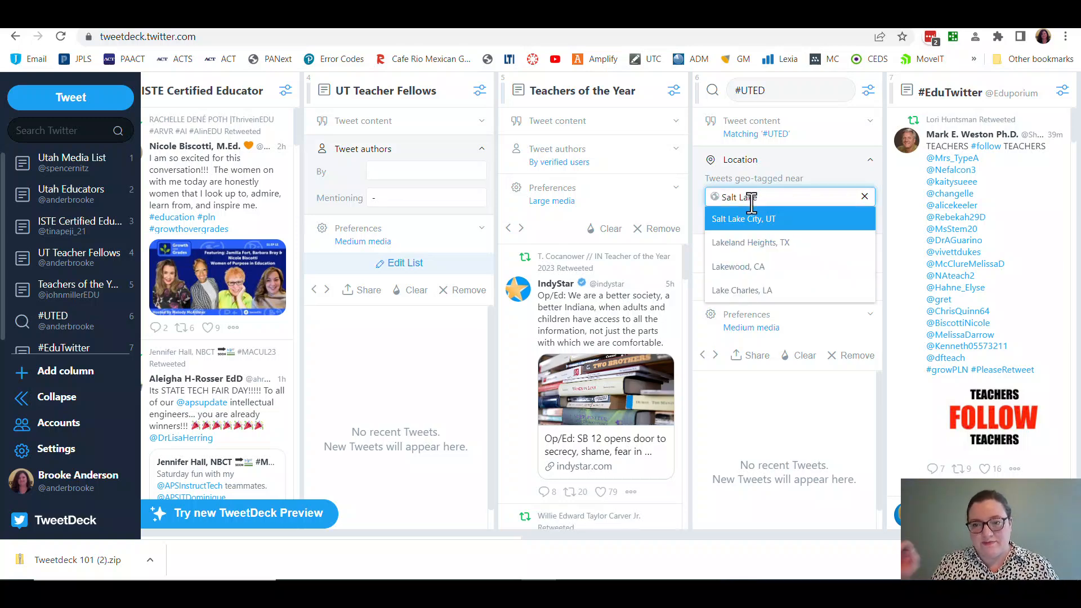
click(772, 220)
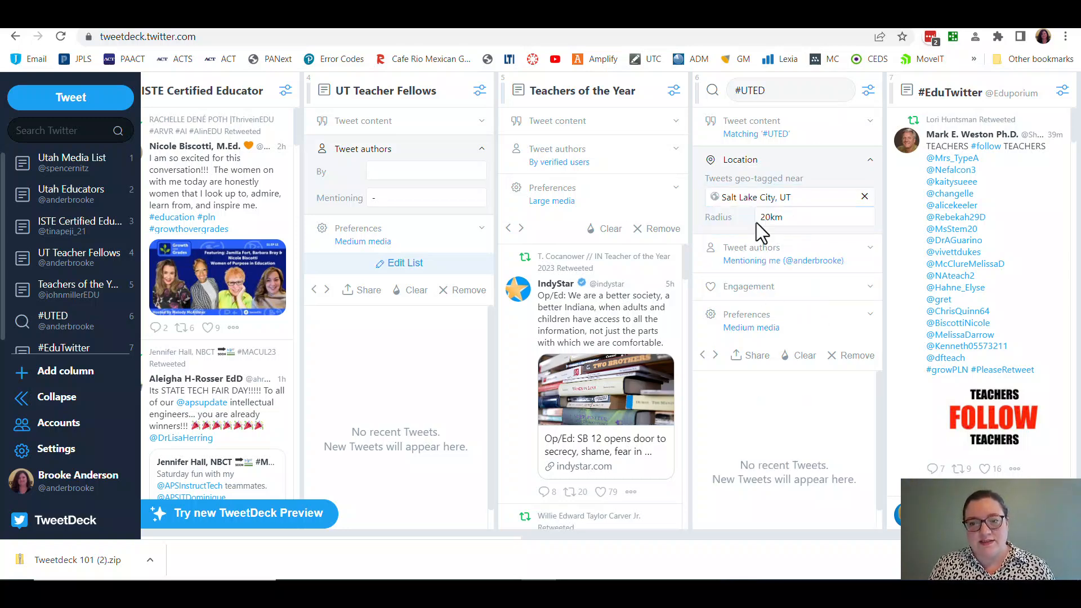
Reset the #UTED column's Mentioning filter to the blank "-" option.
click(800, 258)
click(785, 258)
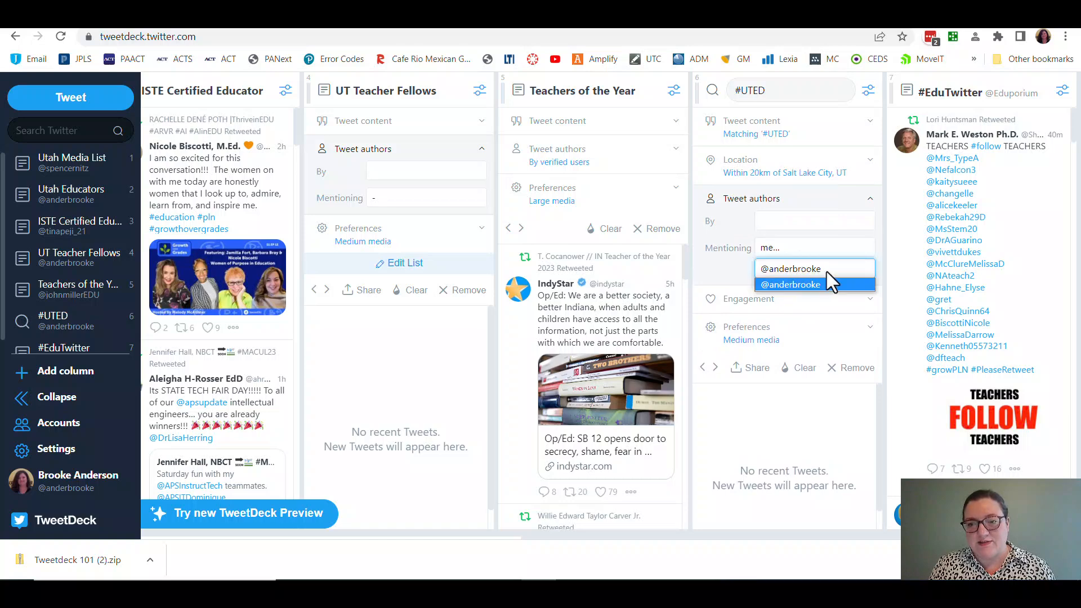
click(805, 248)
click(800, 244)
click(794, 243)
click(785, 267)
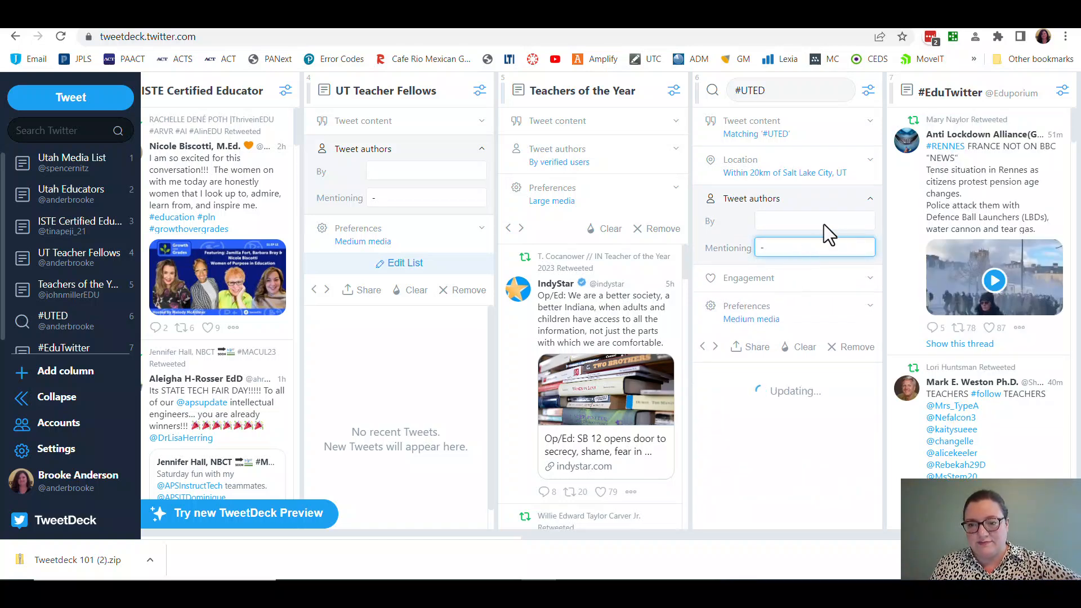
click(872, 207)
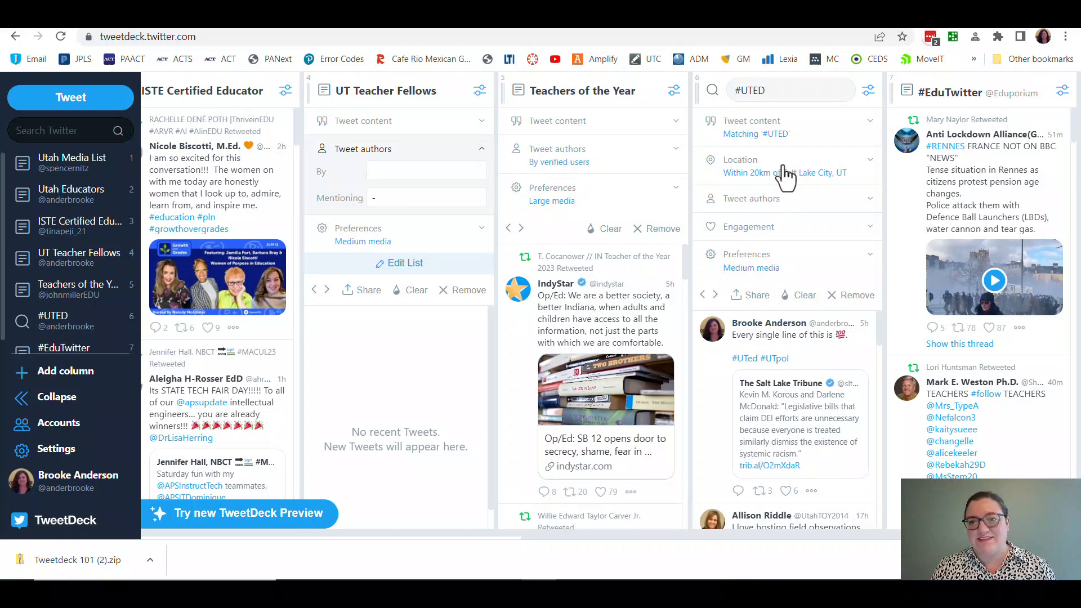
Close the settings of the #UTED, Teachers of the Year and UT Teacher Fellows columns.
click(868, 91)
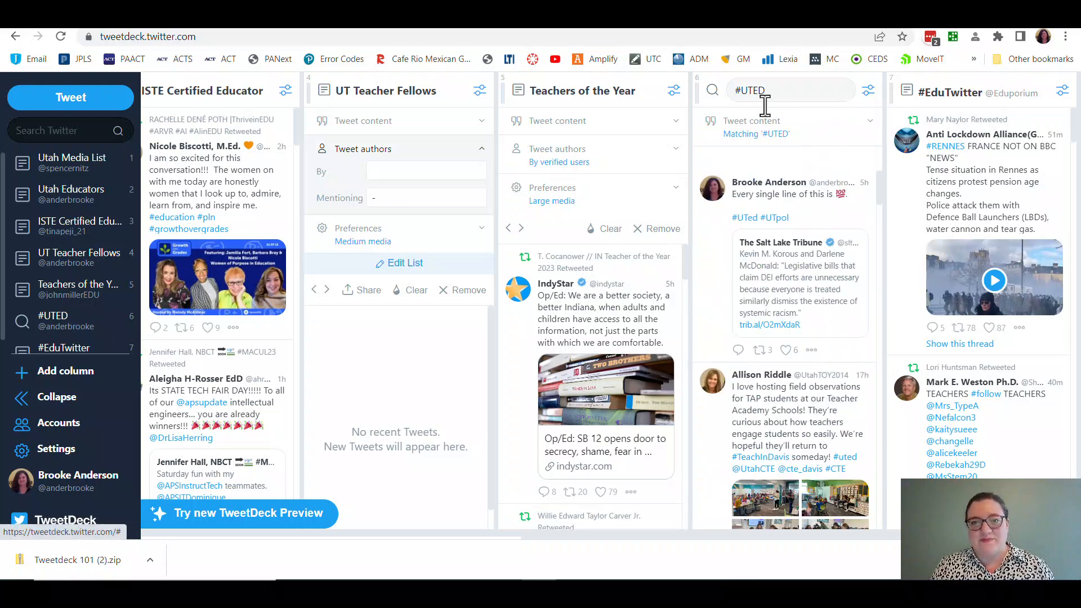
click(673, 91)
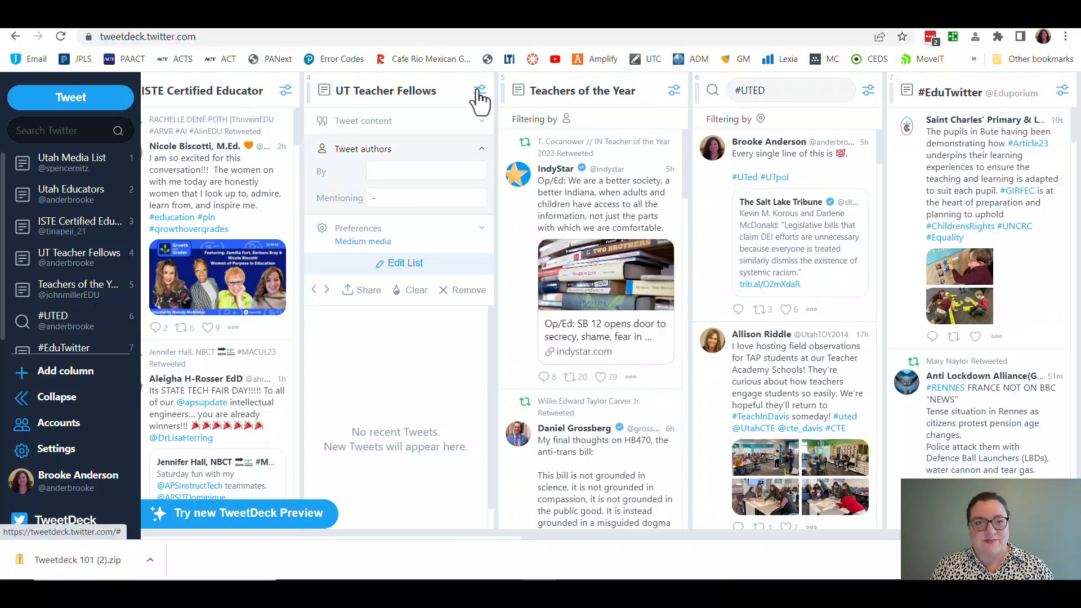
click(480, 91)
Try showing only Tweets with GIFs in the Teachers of the Year column, and return it to all Tweets.
click(674, 91)
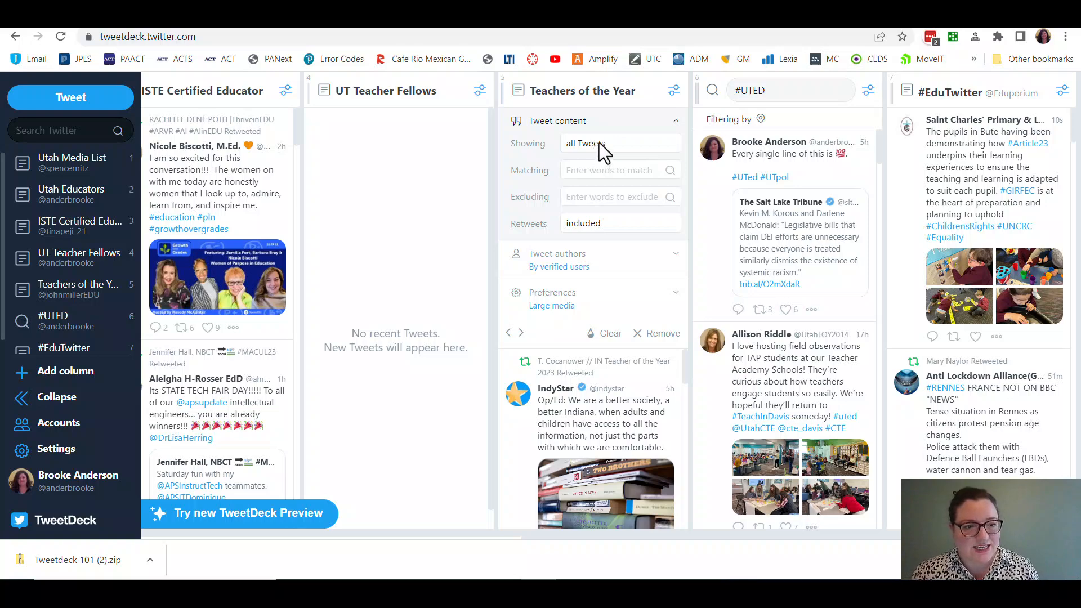
click(602, 146)
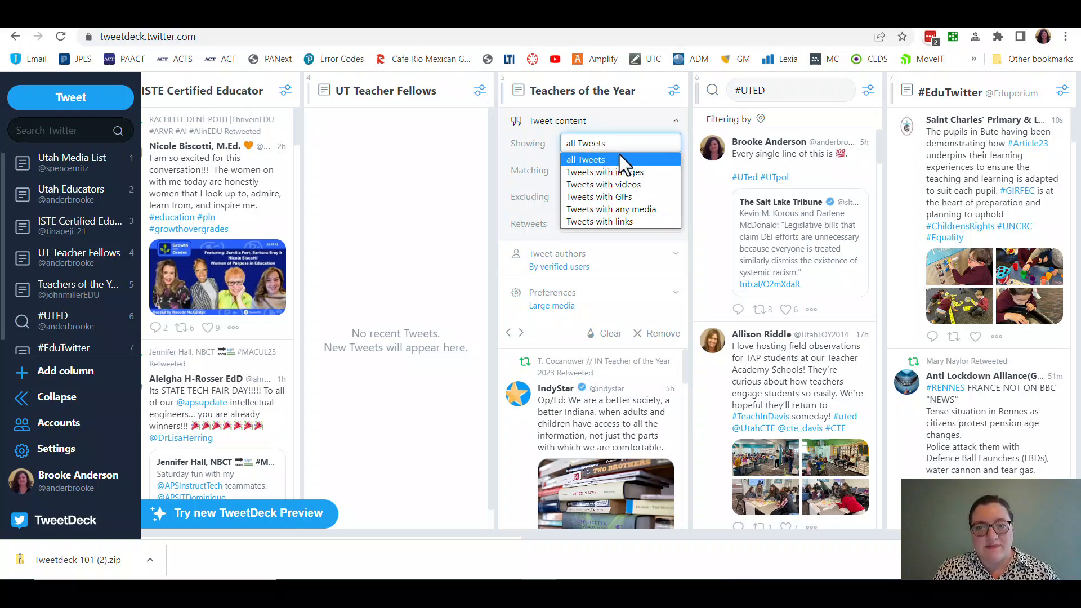
click(609, 194)
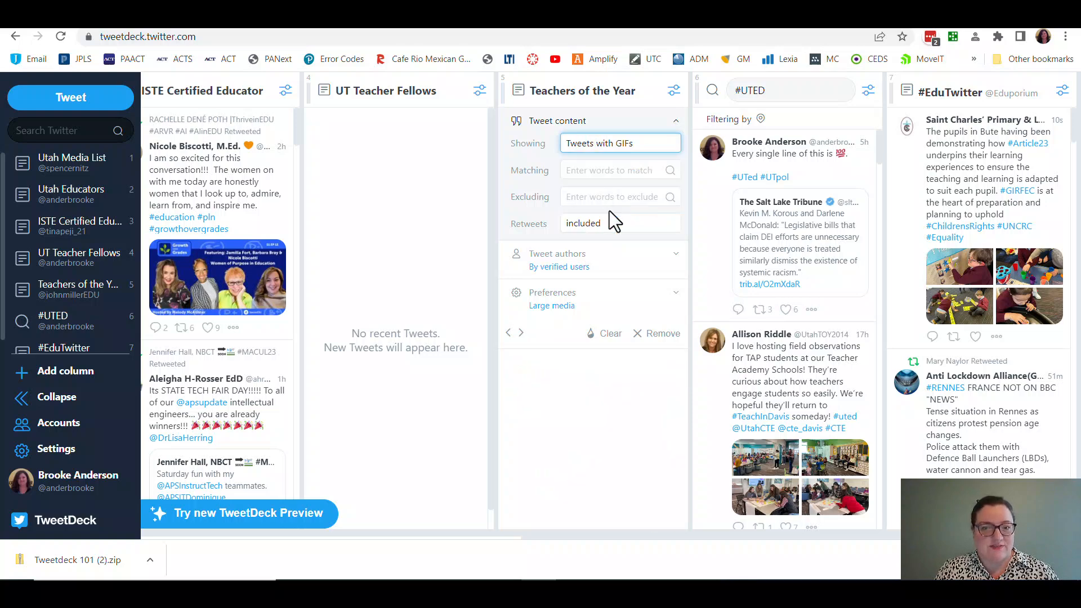
click(616, 149)
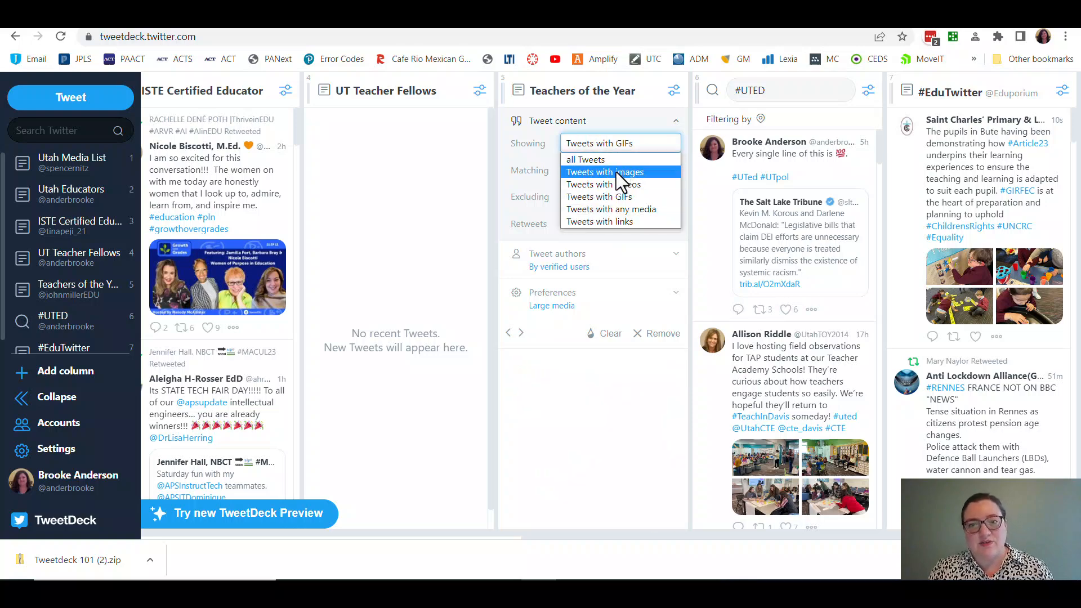
click(596, 160)
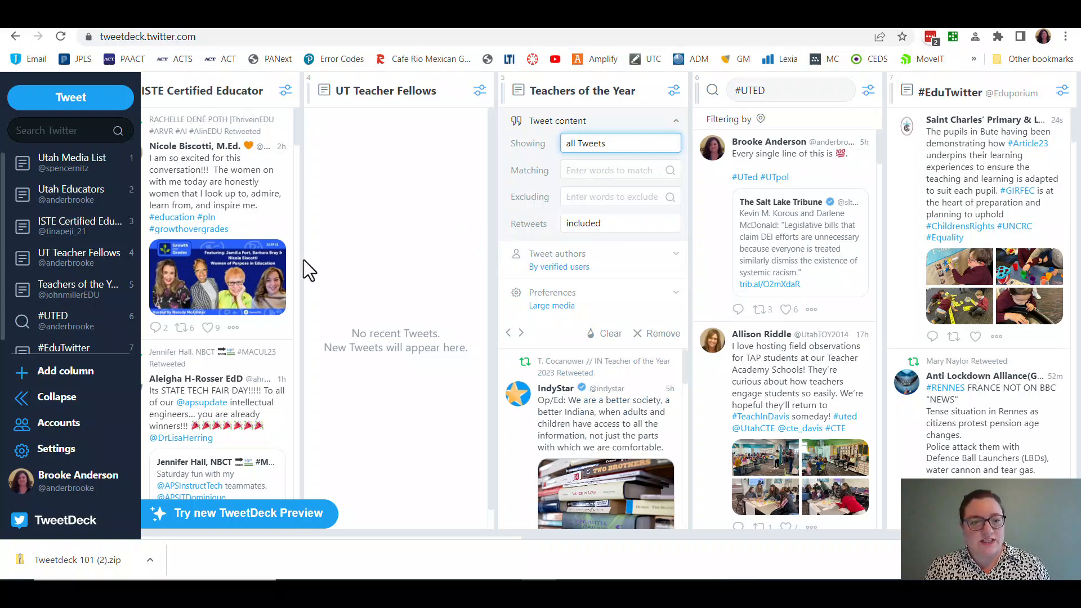
Set retweets to excluded in the Teachers of the Year column, and point out its word exclusion and matching filters.
click(597, 224)
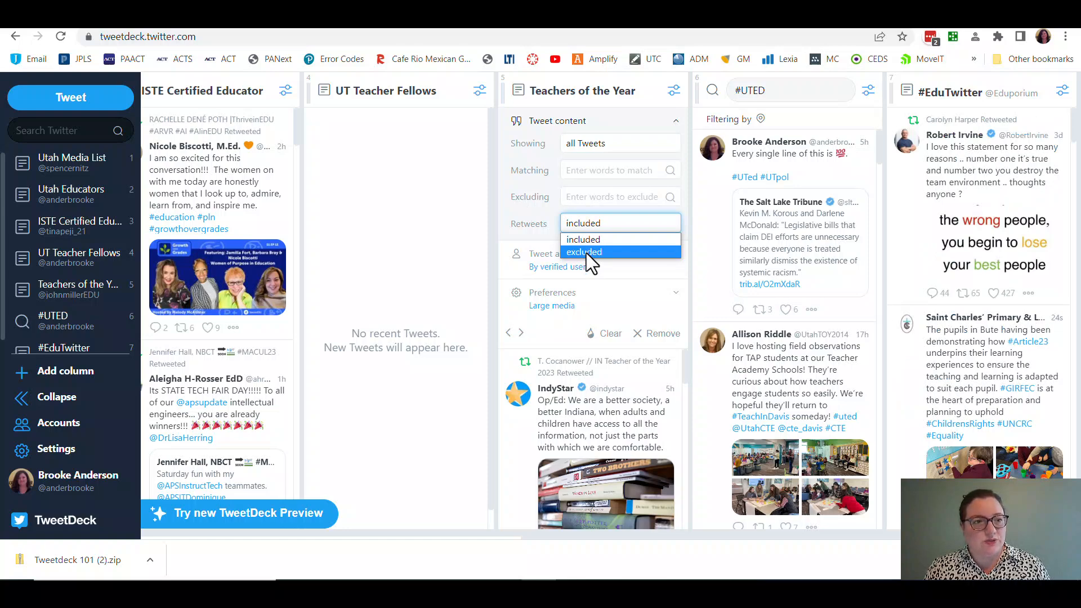
click(586, 252)
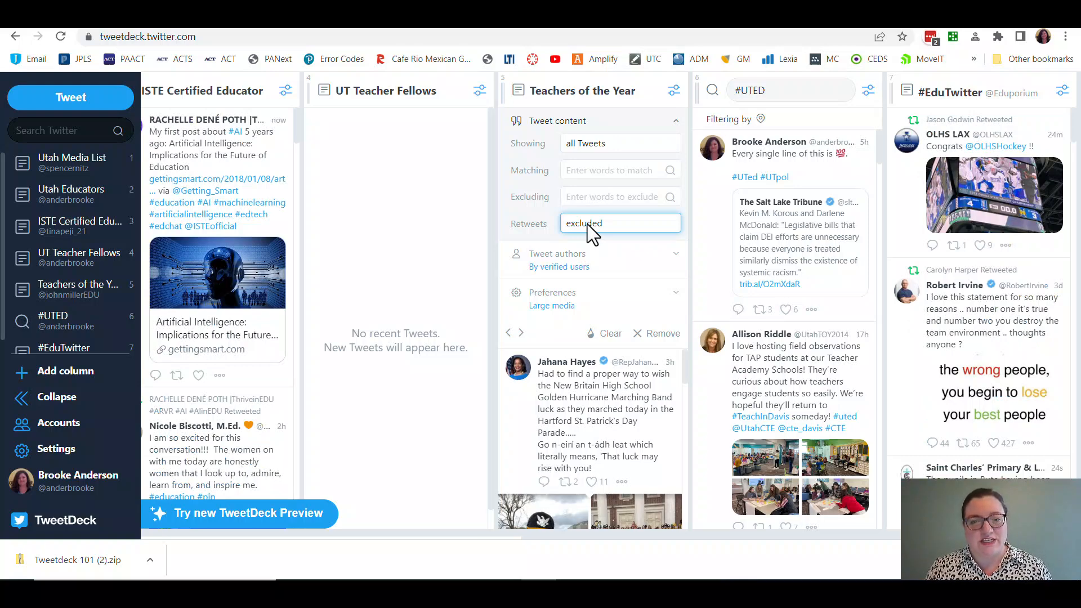
click(597, 197)
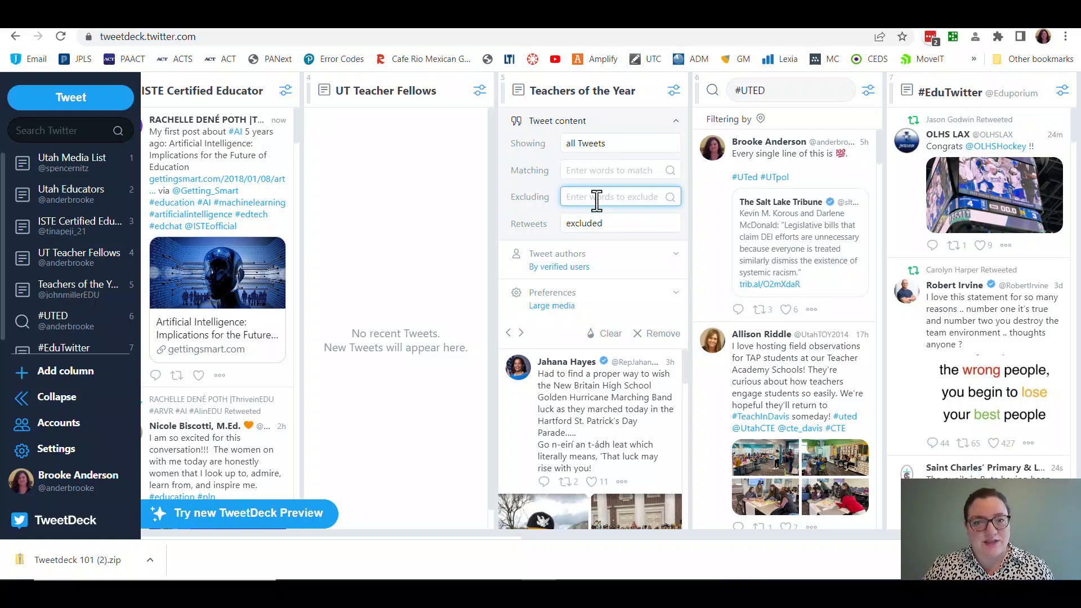
click(586, 172)
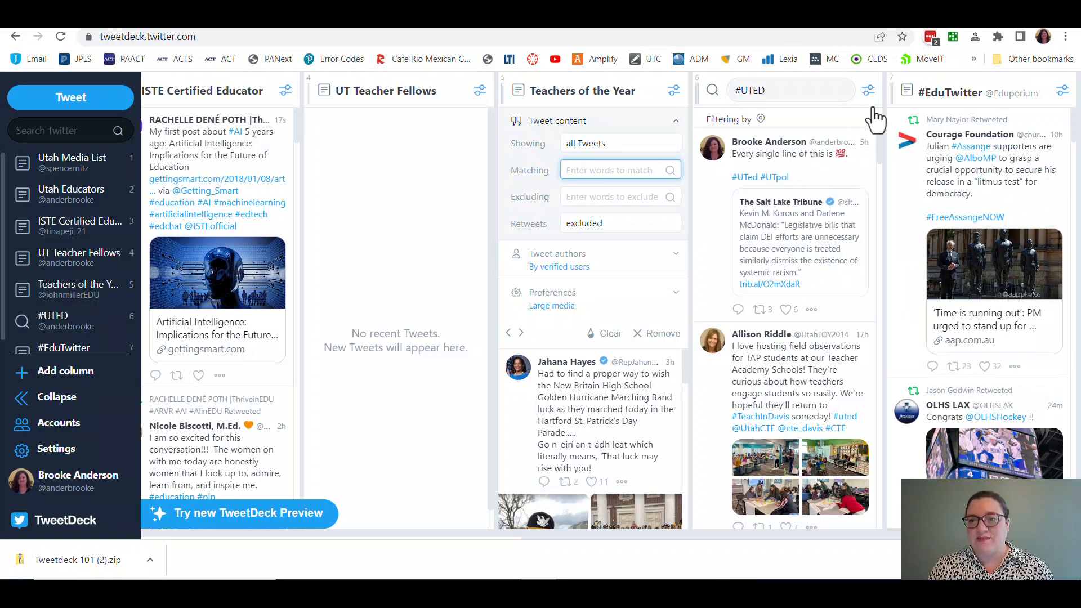
Try filtering the #EduTwitter column to Tweets matching "justice", browse the matches and close the column's settings.
click(1063, 91)
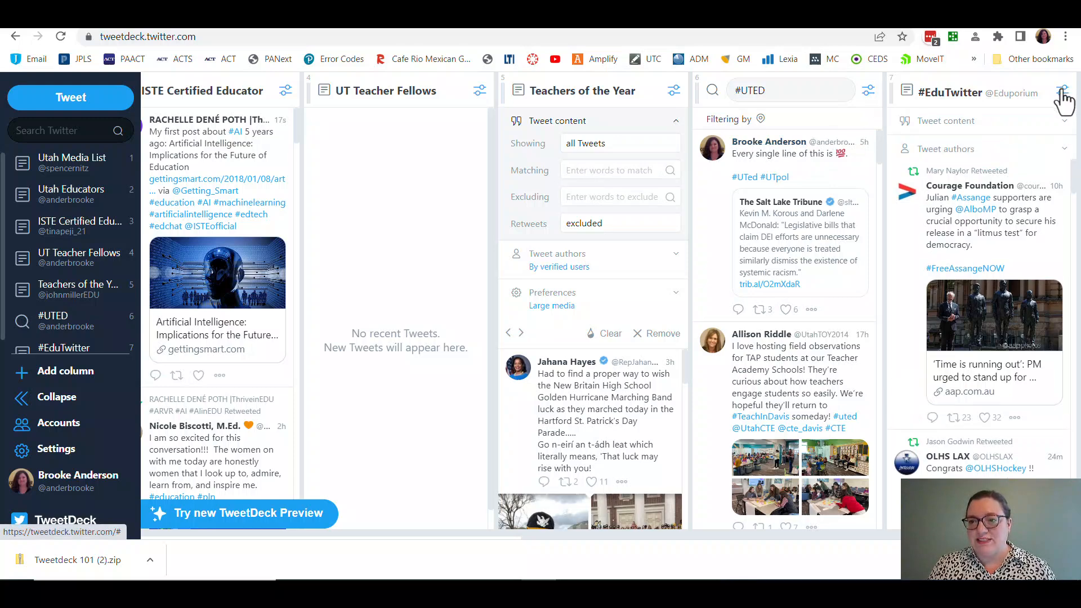
click(957, 123)
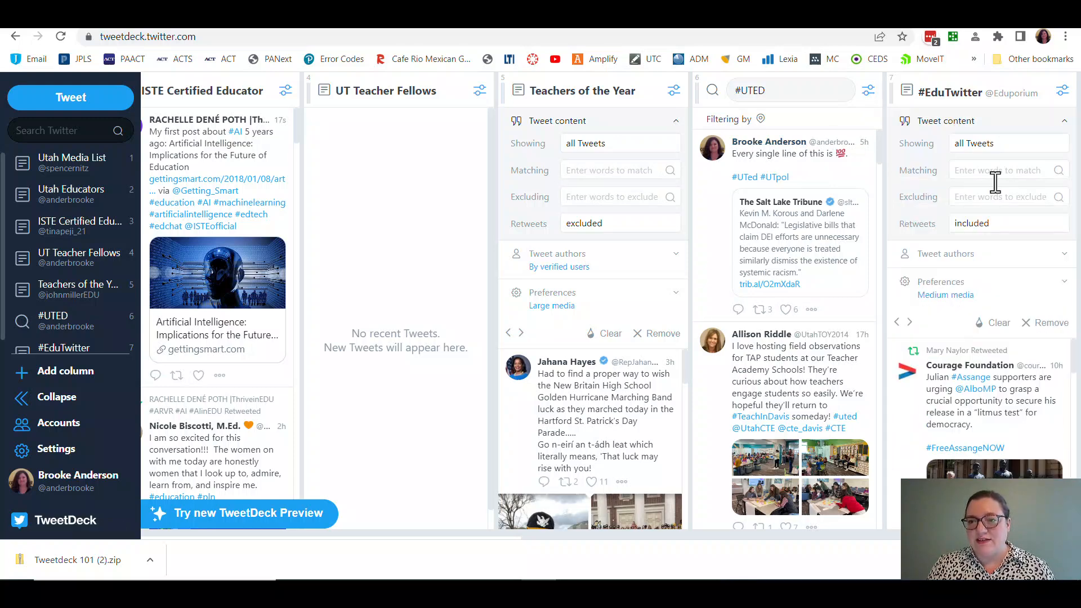
click(984, 169)
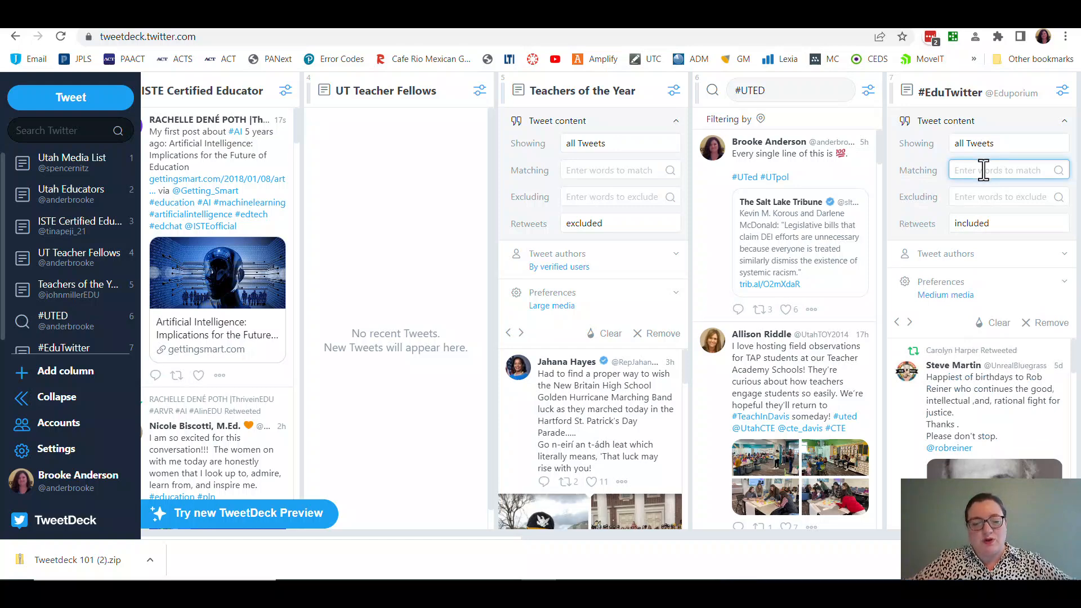
text(just)
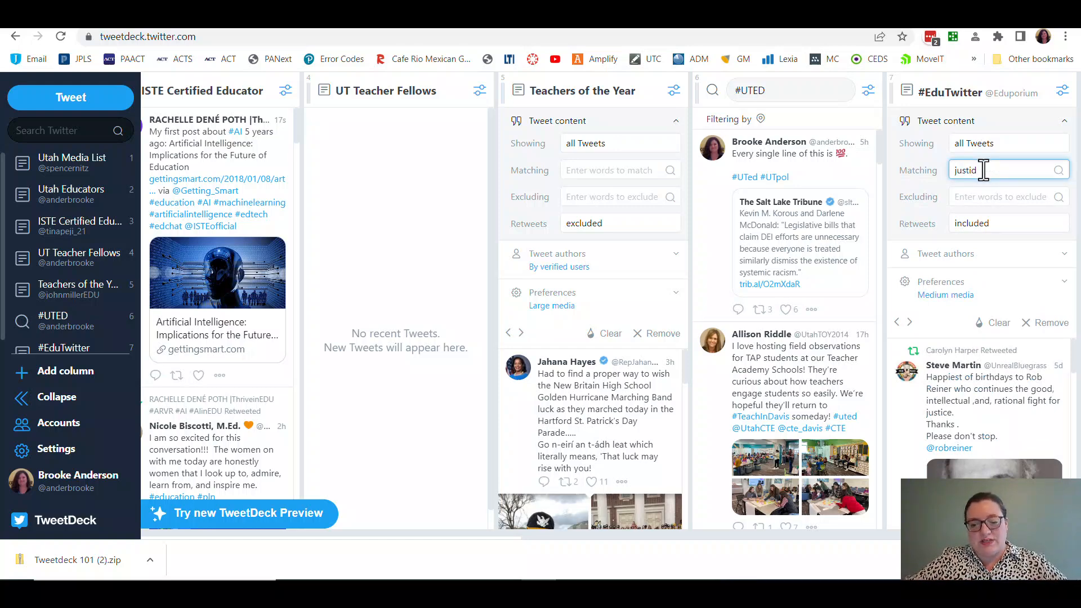
text(ice)
key(Return)
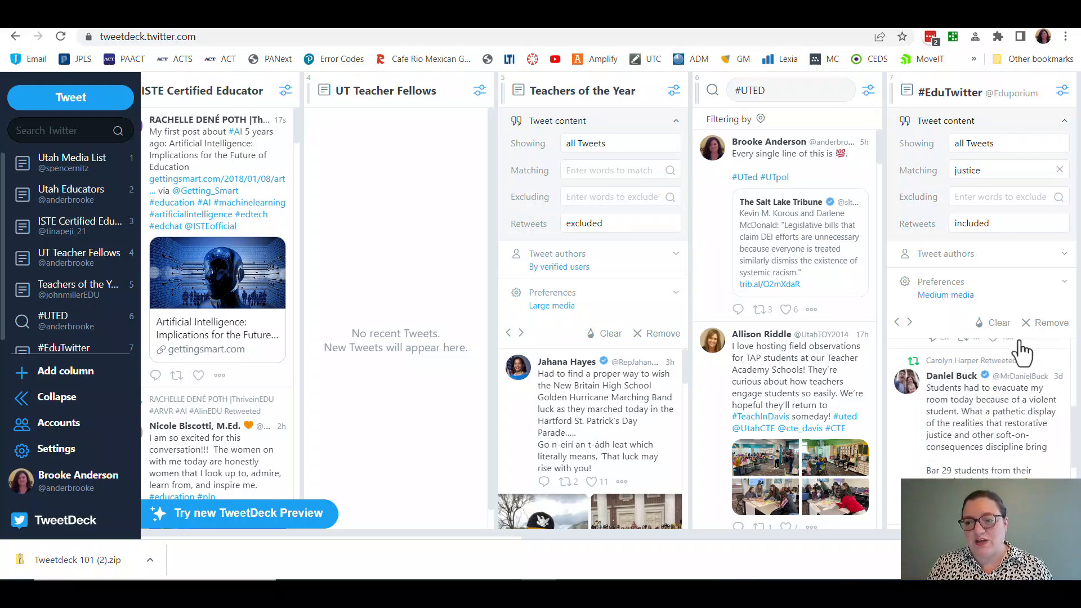
scroll(1022, 351, down, 2)
scroll(1022, 354, down, 4)
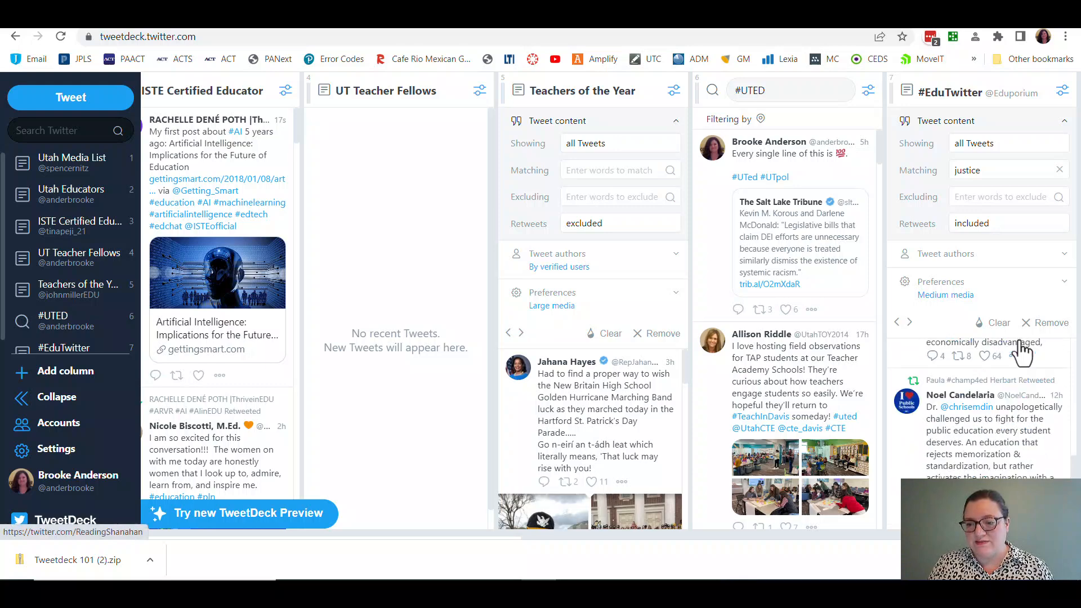
scroll(1022, 353, down, 2)
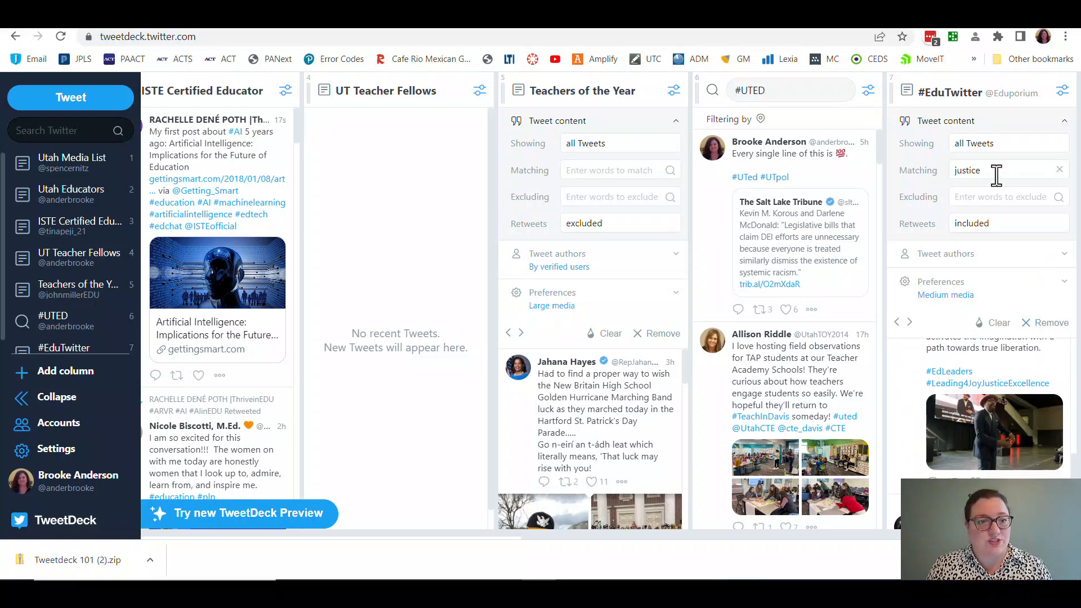
click(1062, 90)
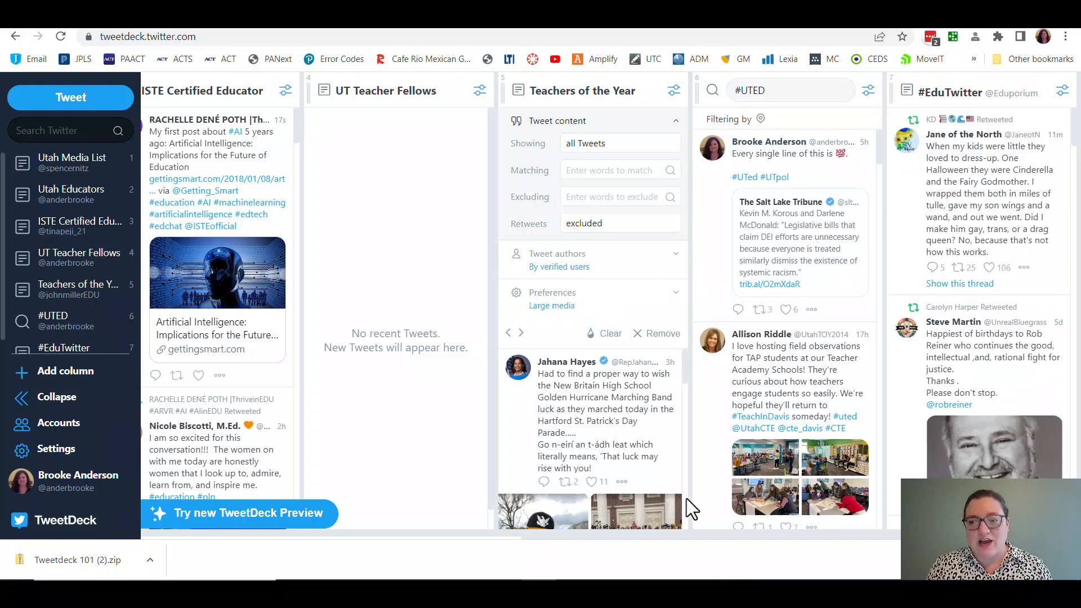
Return to the first columns and open the settings of the UT Teacher Fellows column.
drag(663, 531, 360, 532)
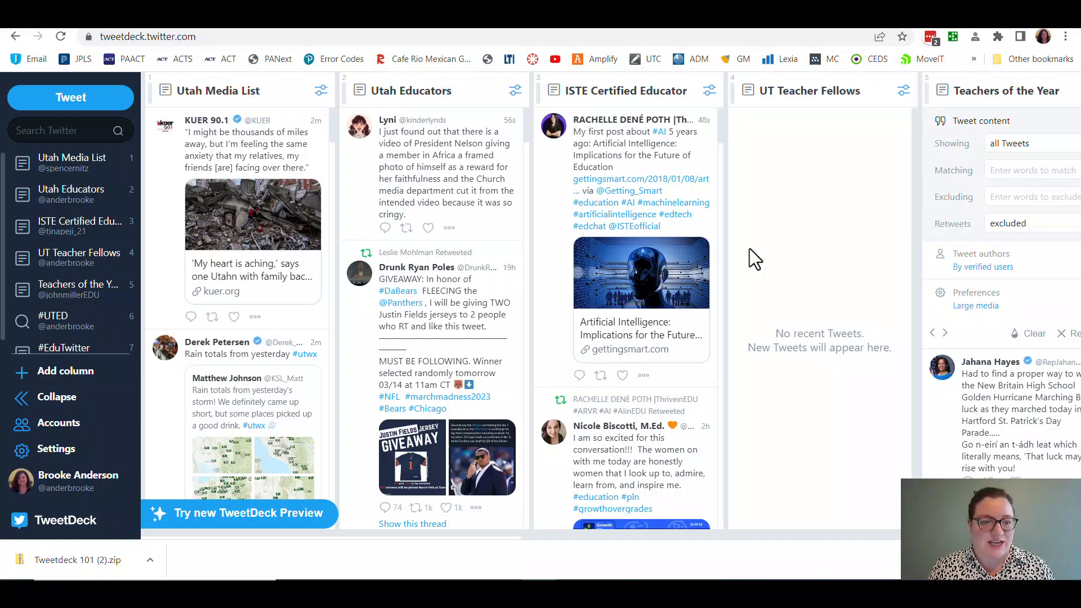
click(904, 90)
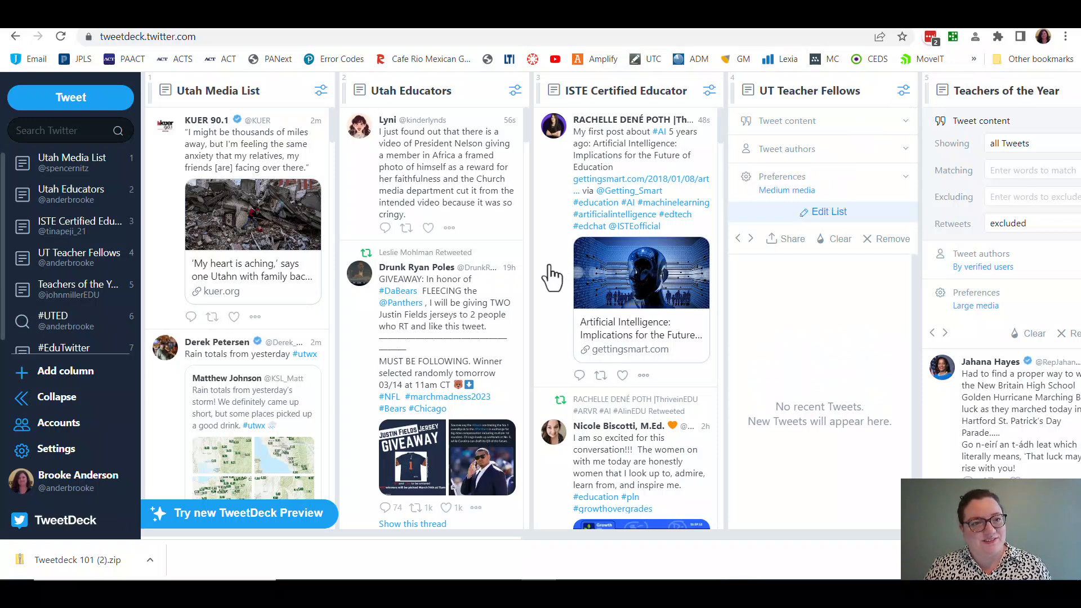
scroll(647, 200, down, 2)
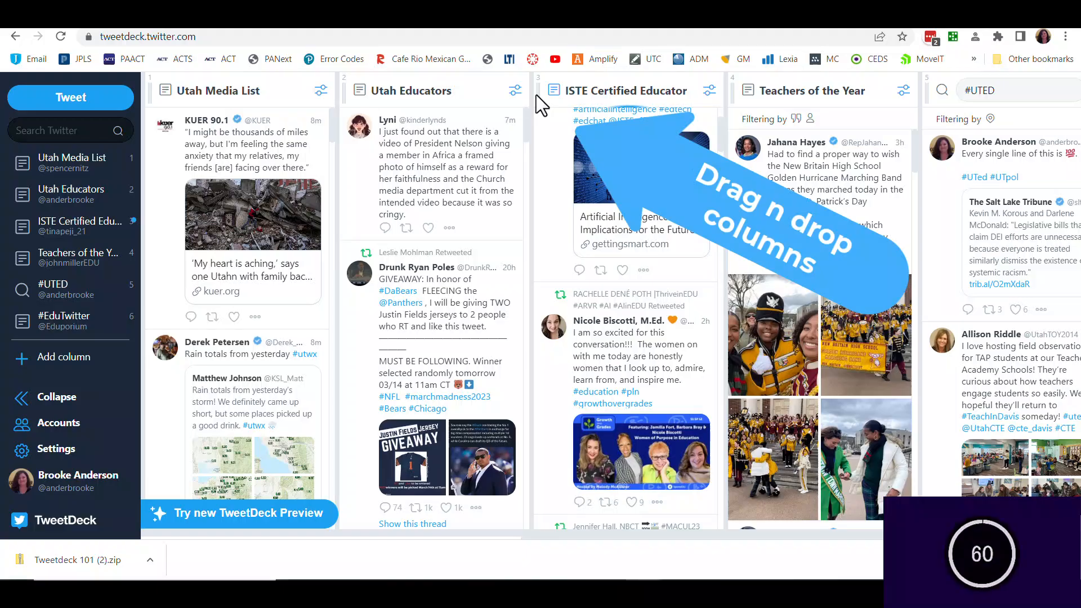
Reorder the columns so ISTE Certified Educator comes last and #UTED directly follows Utah Educators.
drag(536, 95, 1007, 124)
drag(611, 107, 410, 96)
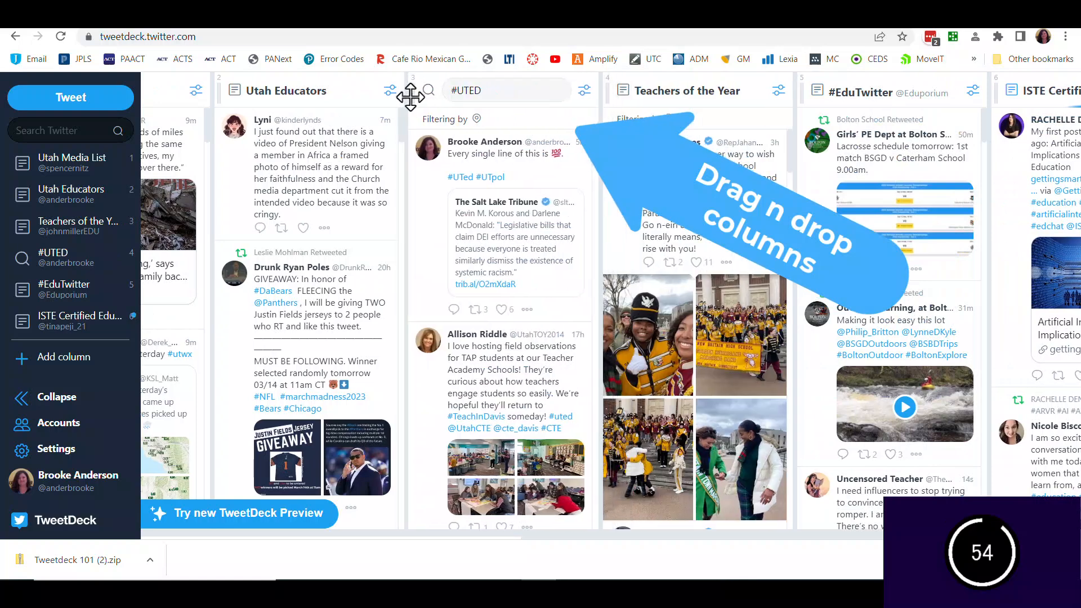
Set the #UTED column's media preview size to Large and clear its current Tweets.
click(588, 93)
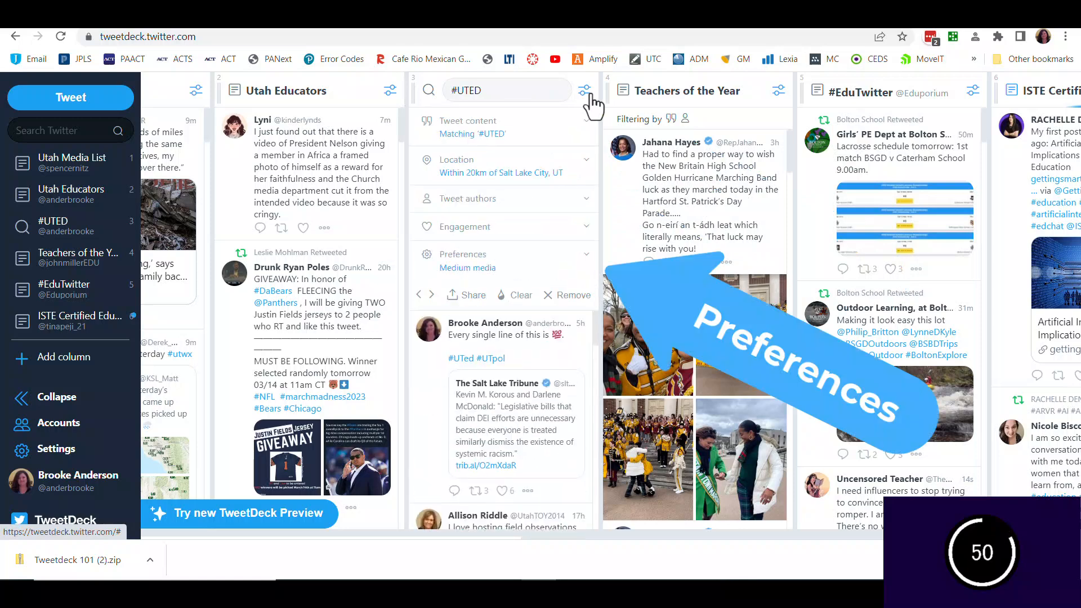
click(466, 256)
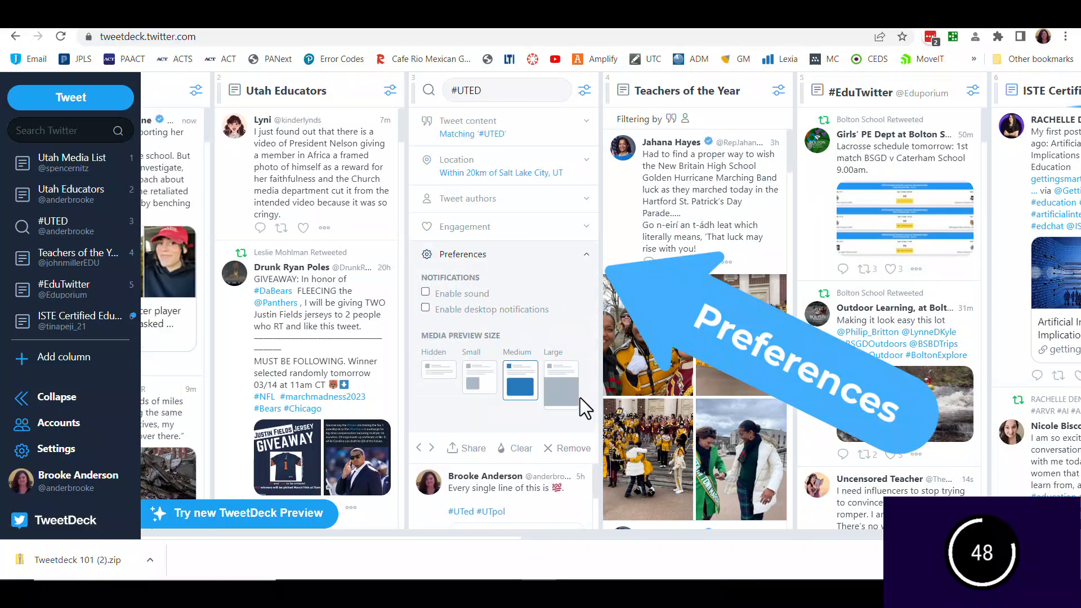
click(561, 390)
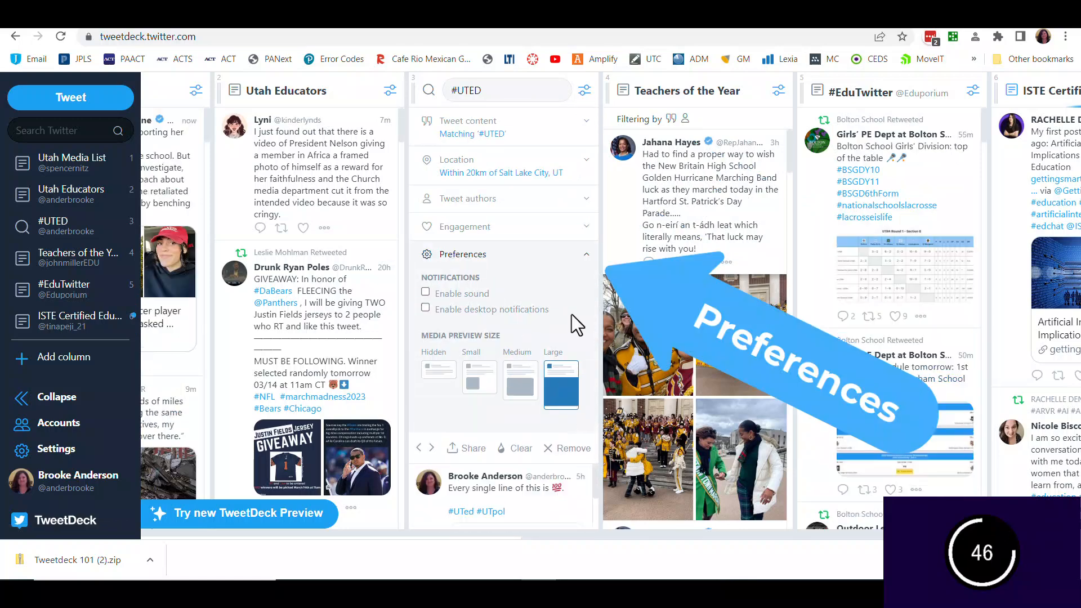
click(587, 258)
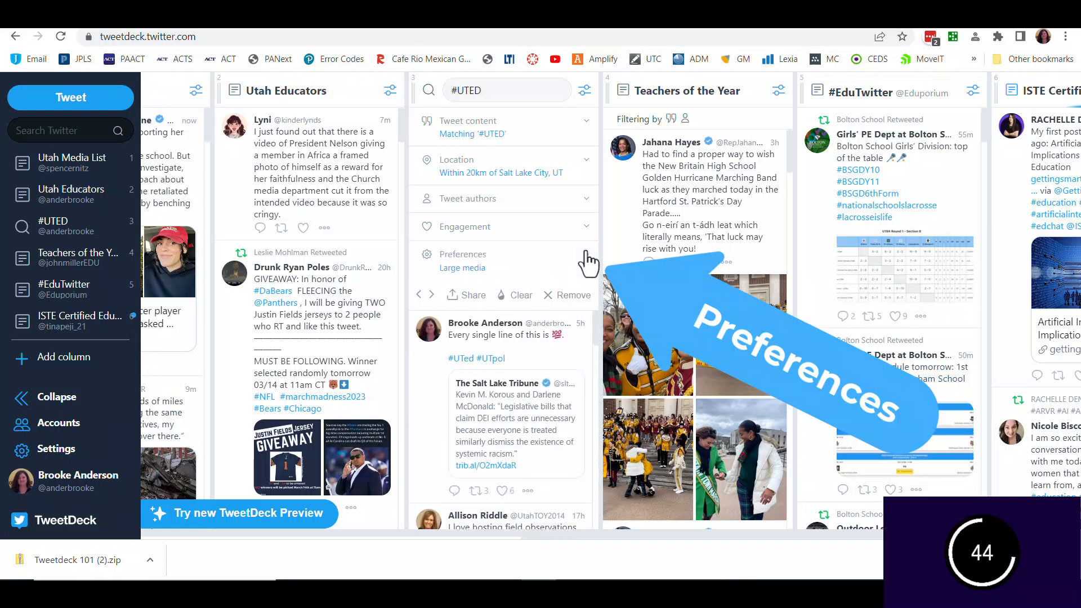
click(515, 297)
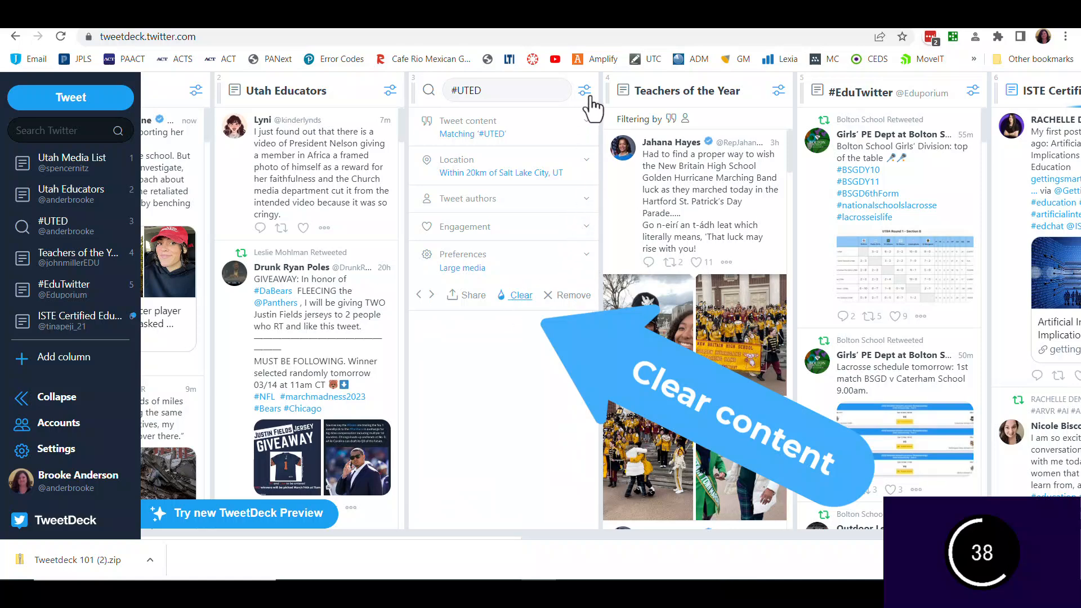
Filter the #UTED column's authors to verified users after trying members of a List, and open its location value for editing.
click(587, 208)
click(526, 222)
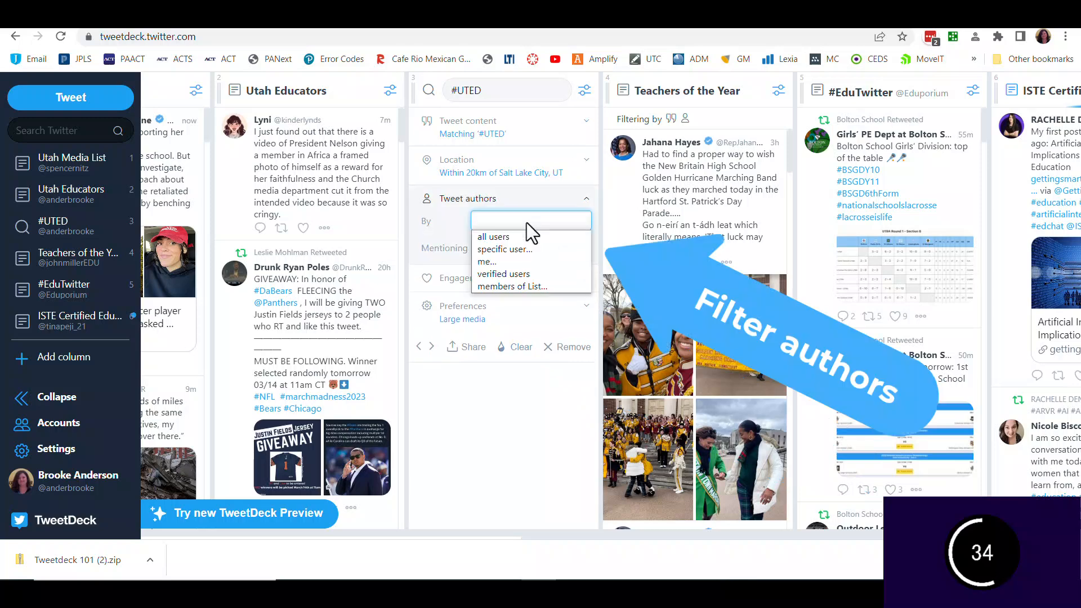
click(519, 288)
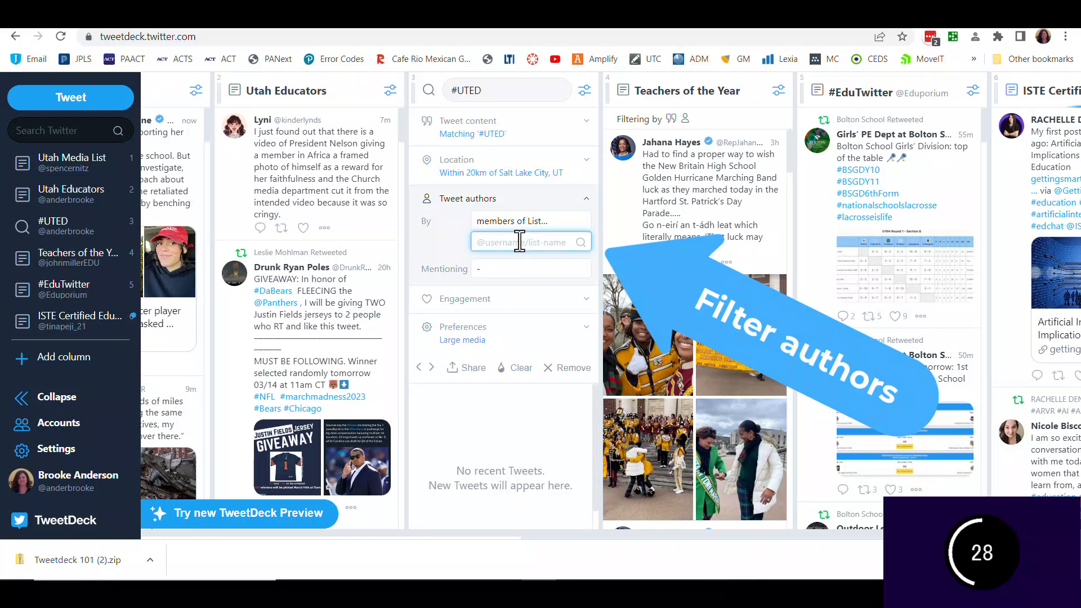
click(528, 224)
click(515, 271)
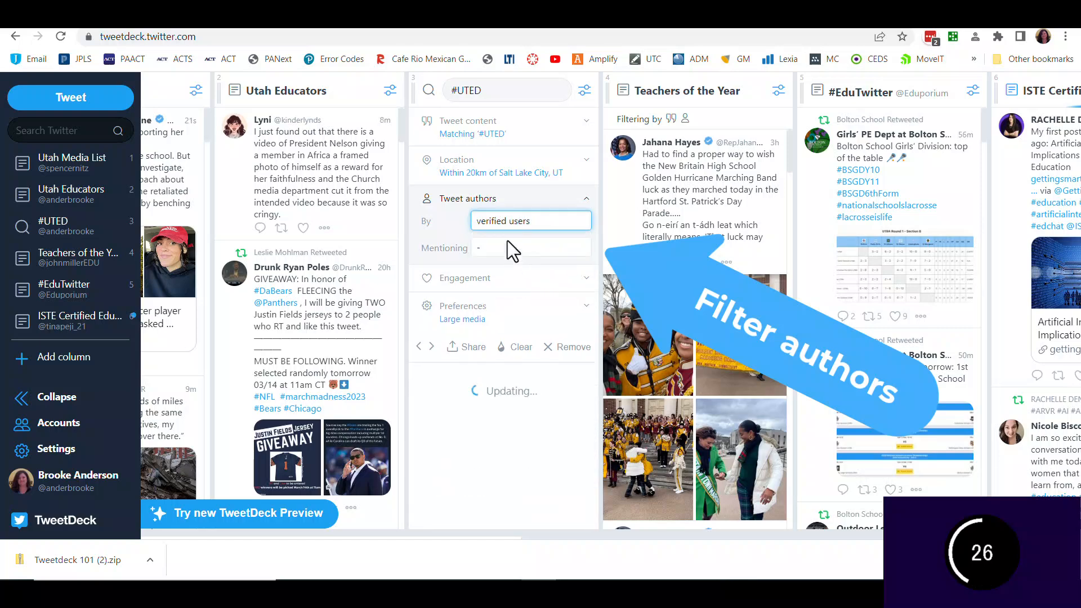
click(585, 161)
click(546, 203)
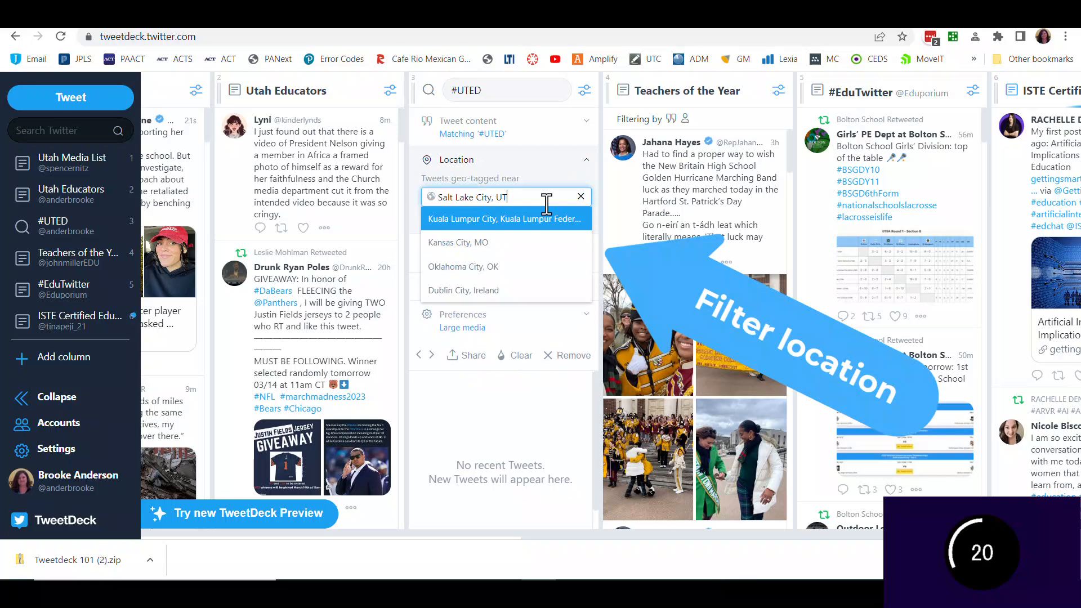
Limit the #UTED column's content to Tweets written in English with retweets excluded, and close the content filters.
click(586, 124)
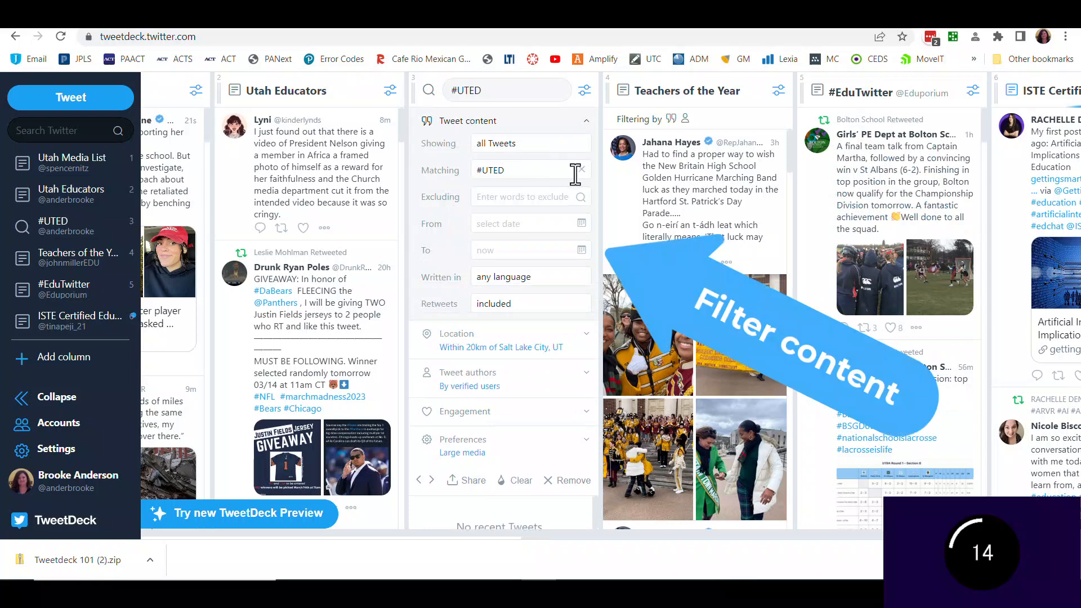
click(545, 173)
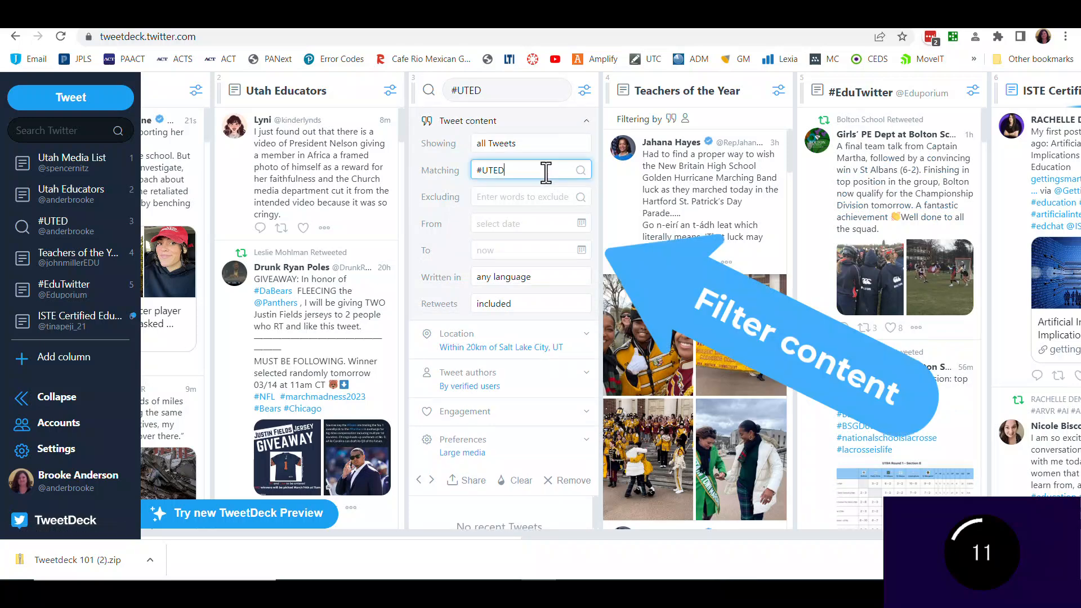
click(533, 278)
click(518, 315)
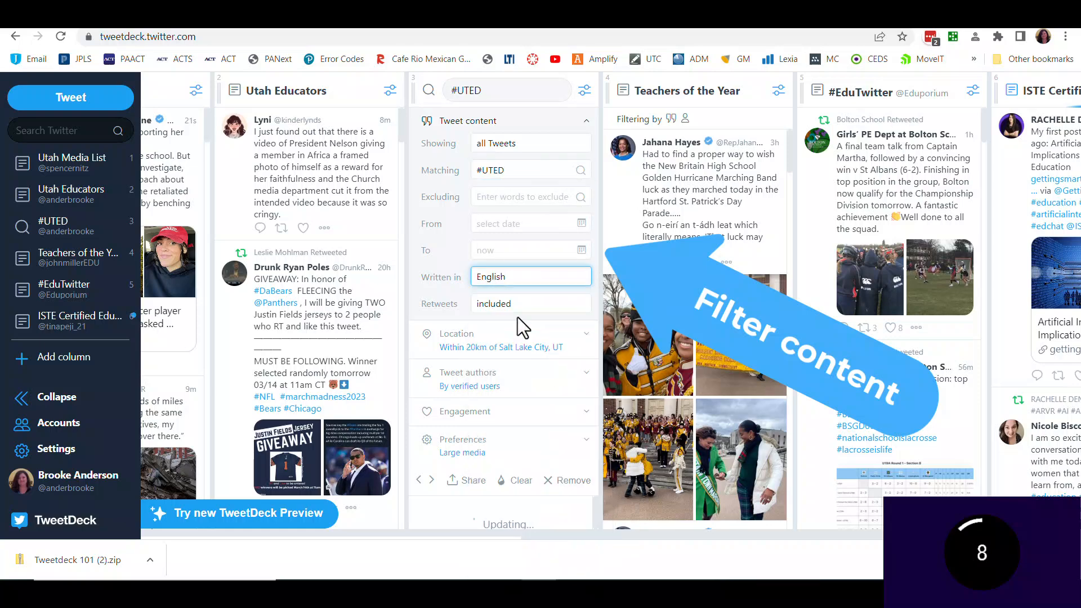
click(518, 304)
click(517, 332)
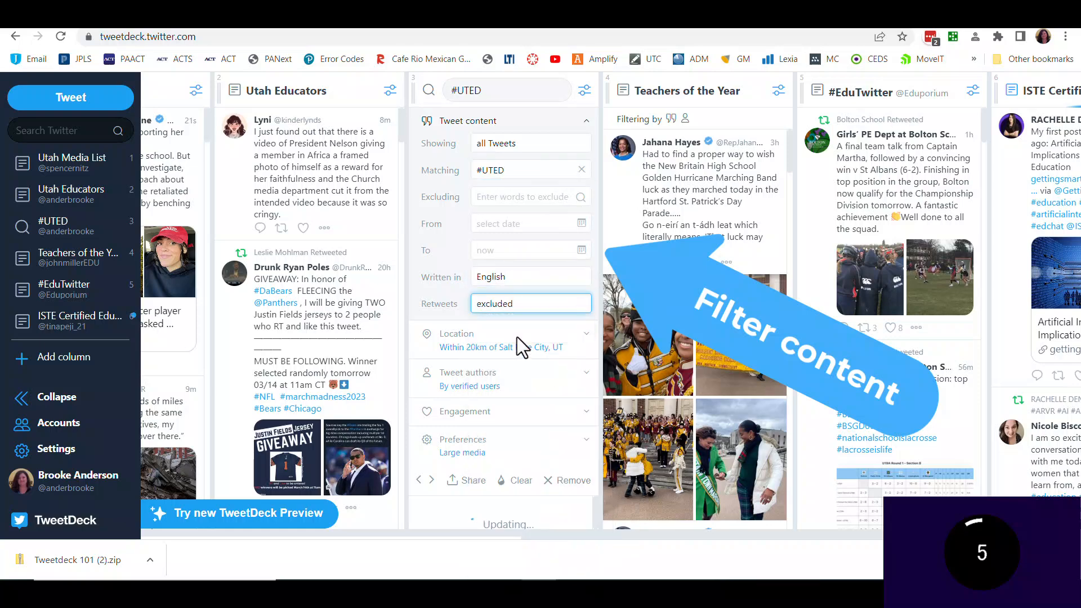
click(586, 128)
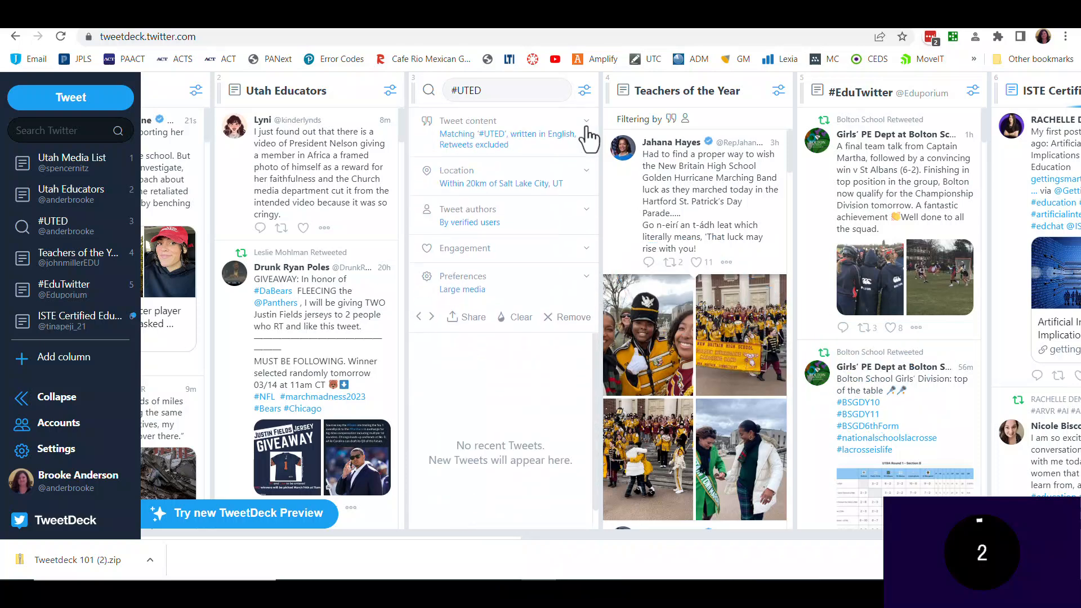
click(583, 172)
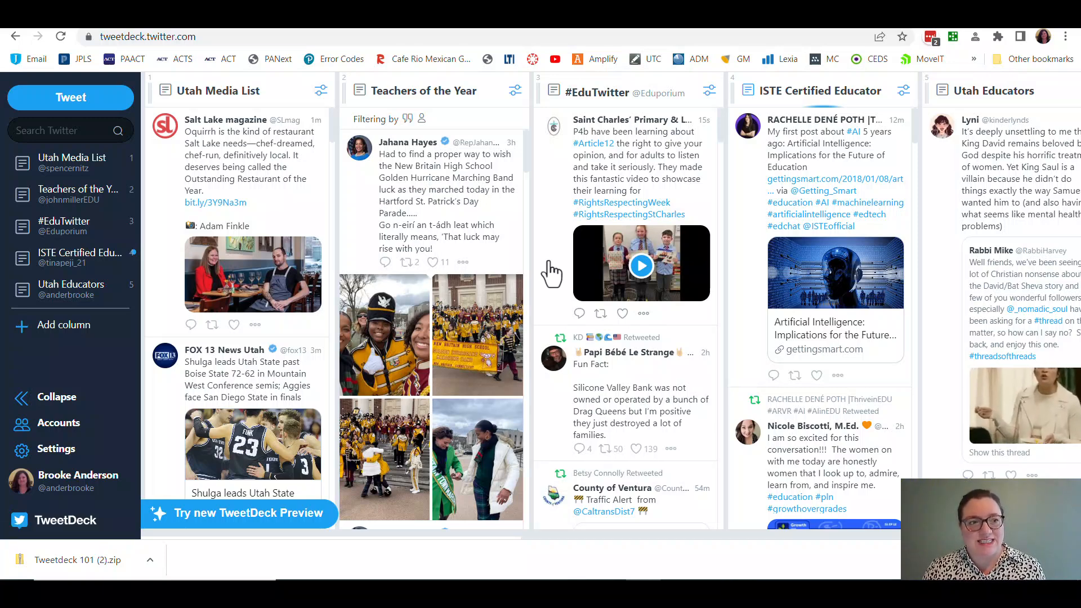
click(45, 101)
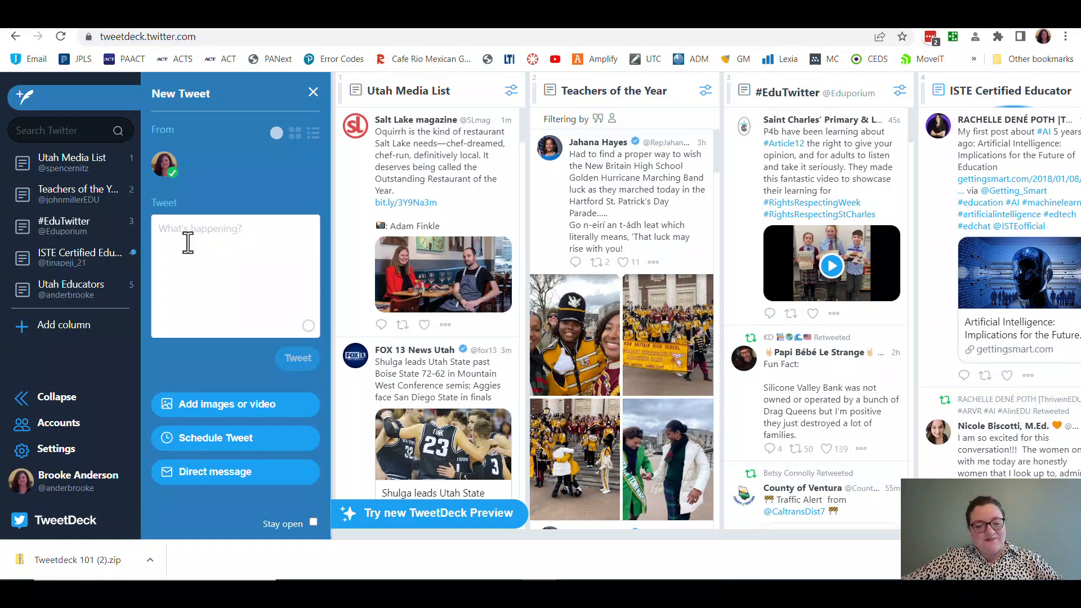
text(#UCET23 is coming up next week! Glad for the chance to learn from #UTed colleagues. If you want to learn more about using Tweetdeck to organize your Twitter life, join my virtual session!  https://sched.co/1HDyC @ucet #ucet2023 @sched #TogetheratUCET)
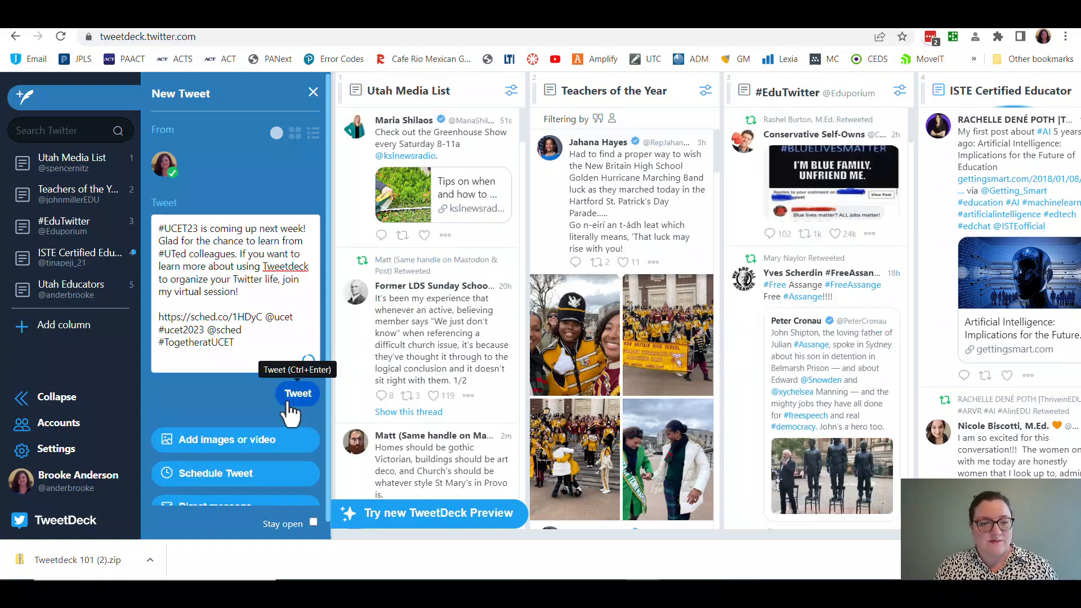
Schedule the composed Tweet for 12:47 PM on Sat 11 Mar 2023 and submit it.
click(247, 485)
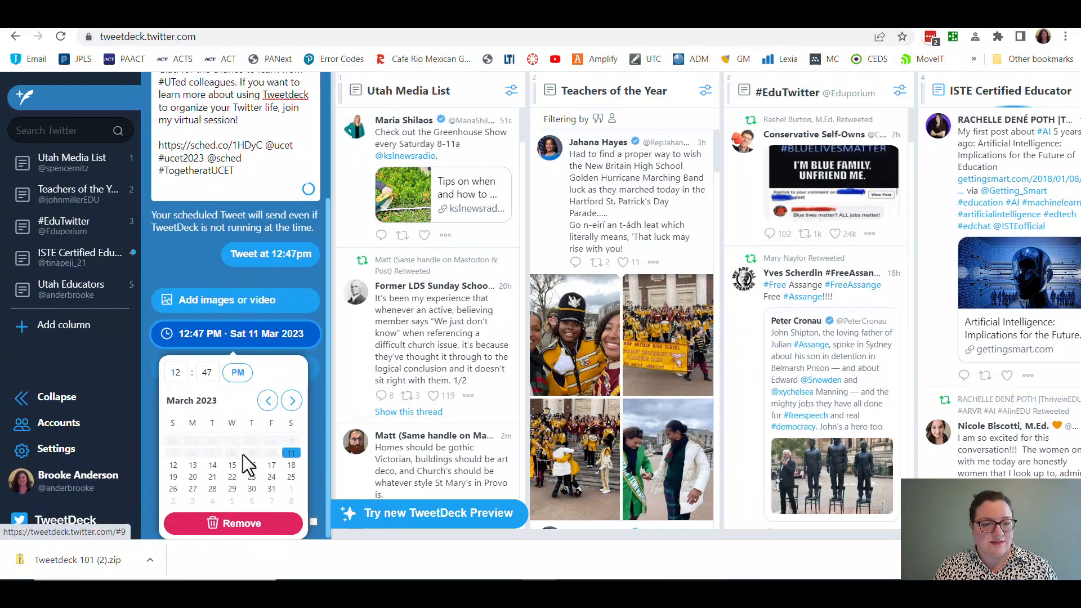
click(184, 243)
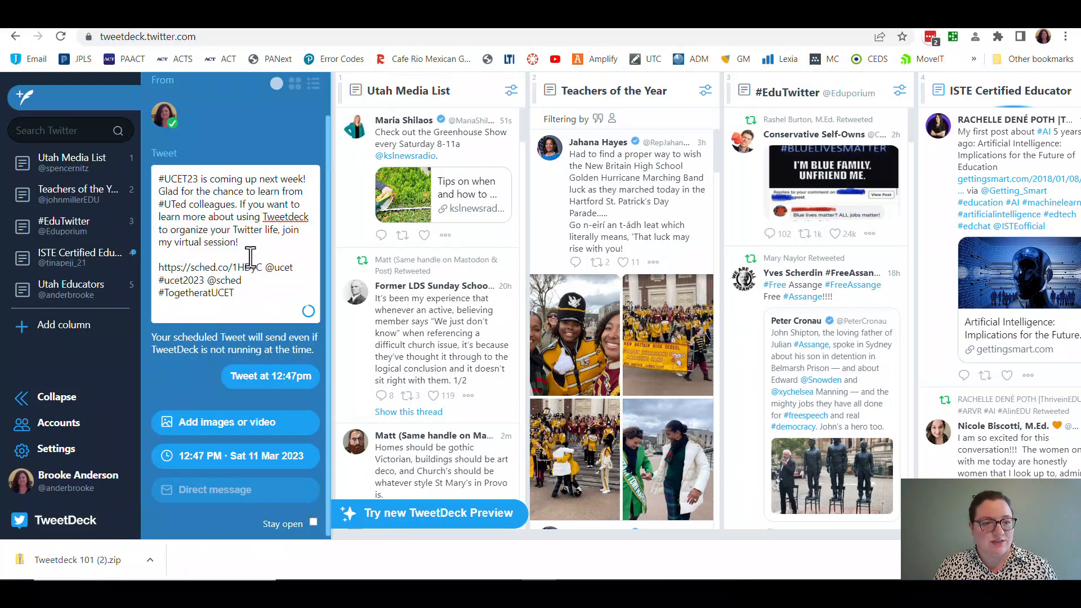
click(263, 384)
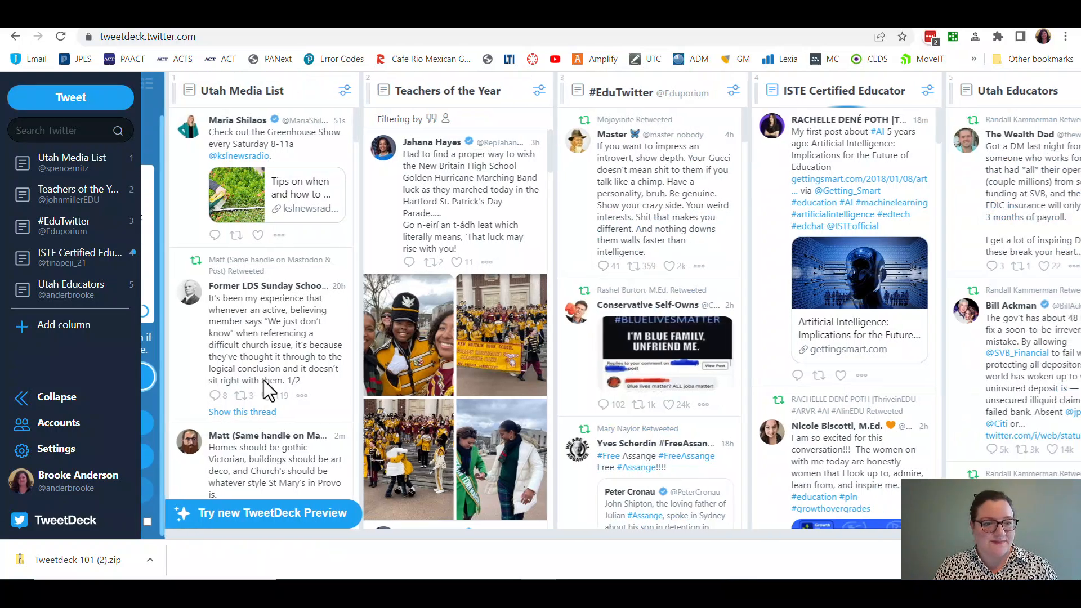